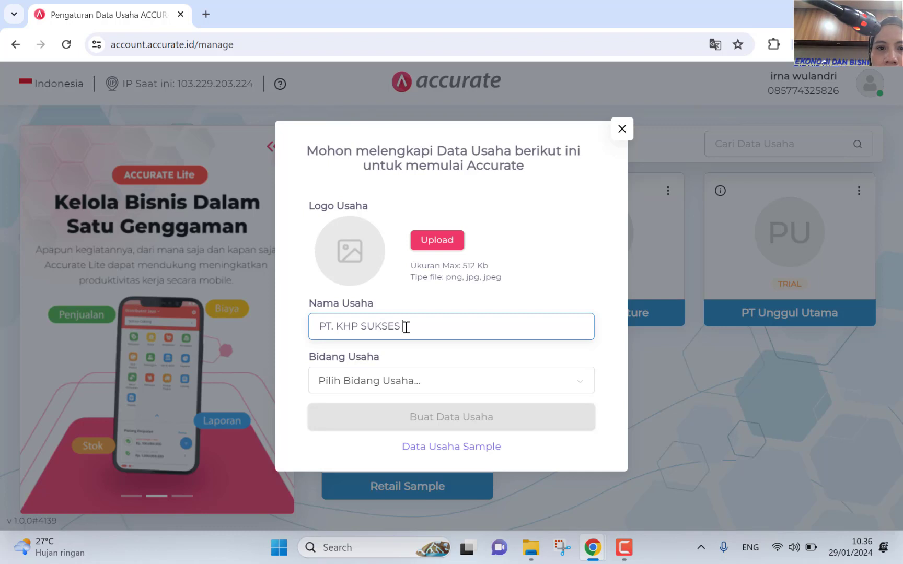
Step: Set the business field to Others (Lainnya) and create the PT. KHP SUKSES ABADI business data
{"action": "left_click", "coordinate": [433, 383]}
{"action": "scroll", "coordinate": [417, 337], "scroll_direction": "down", "scroll_amount": 6}
{"action": "scroll", "coordinate": [417, 345], "scroll_direction": "down", "scroll_amount": 3}
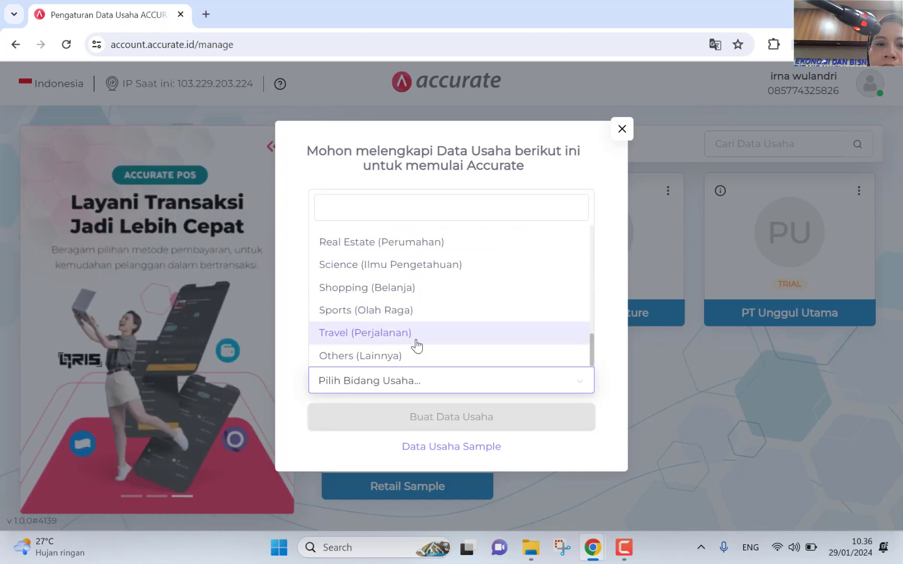
{"action": "left_click", "coordinate": [412, 365]}
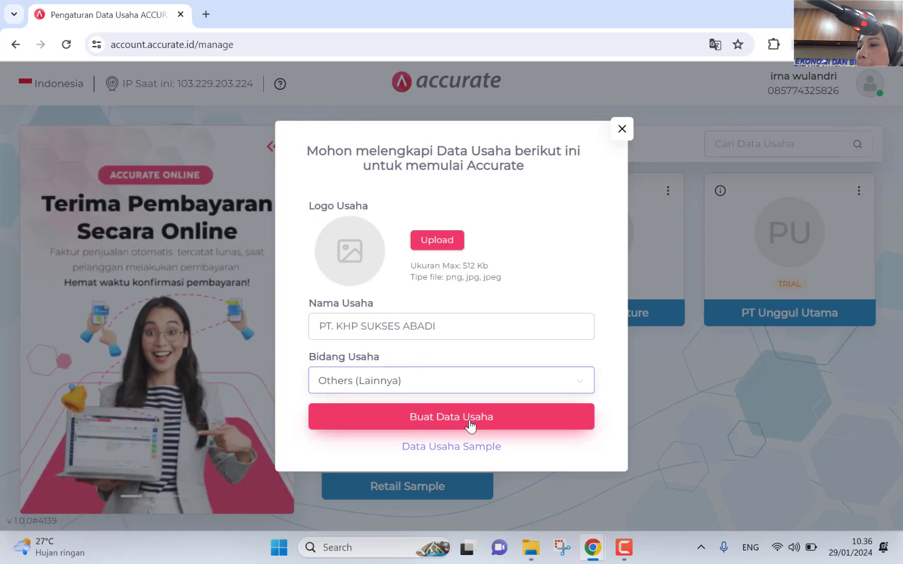
{"action": "left_click", "coordinate": [469, 425]}
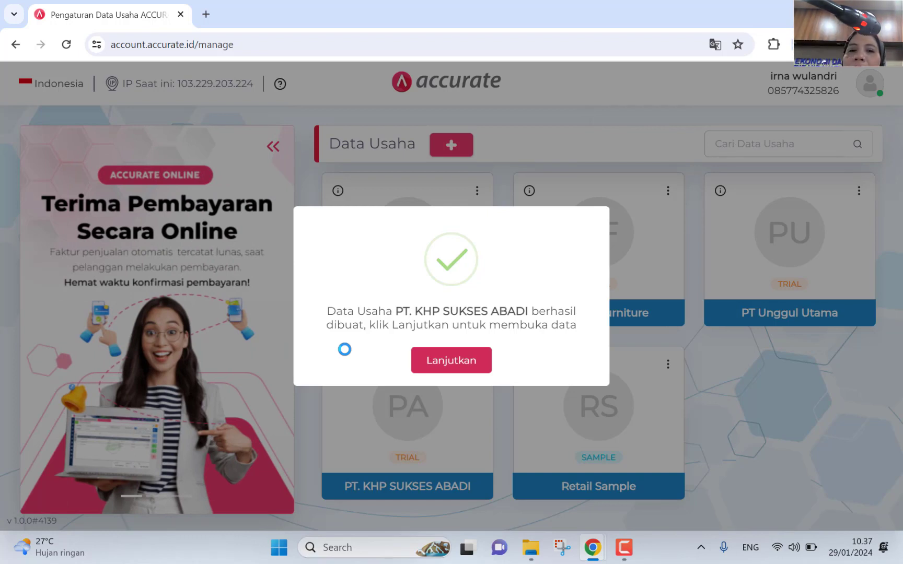
Step: Continue to the new company's data and set the business category to PRODUSEN
{"action": "left_click", "coordinate": [429, 361]}
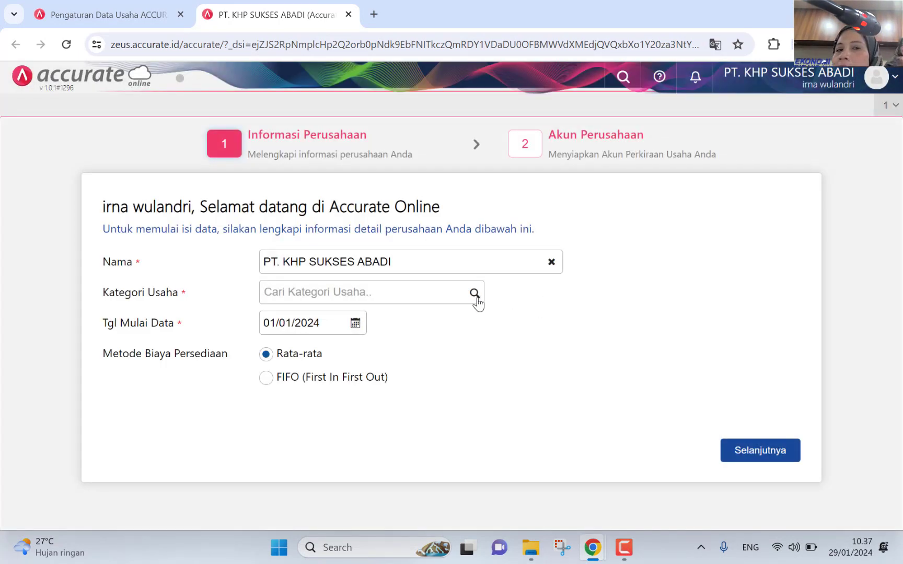
{"action": "left_click", "coordinate": [475, 293]}
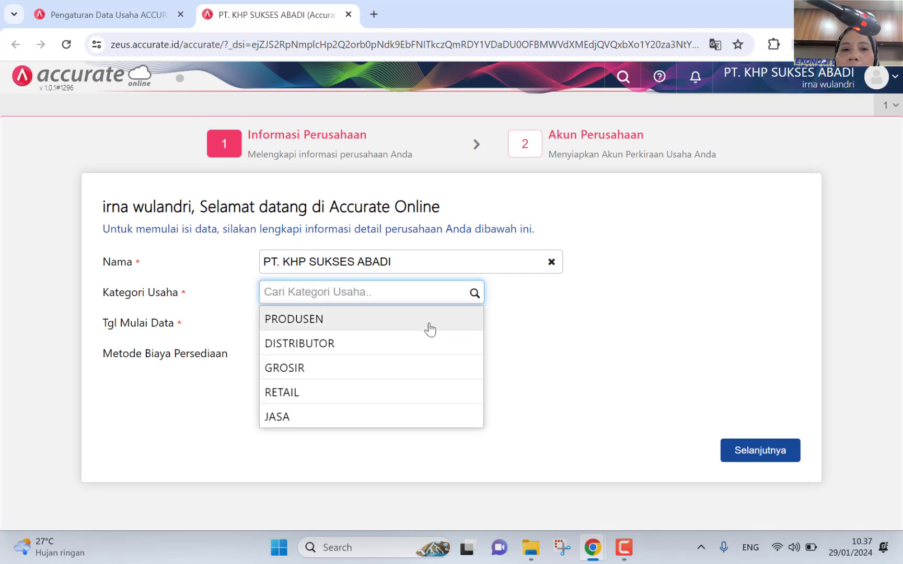
{"action": "left_click", "coordinate": [428, 327]}
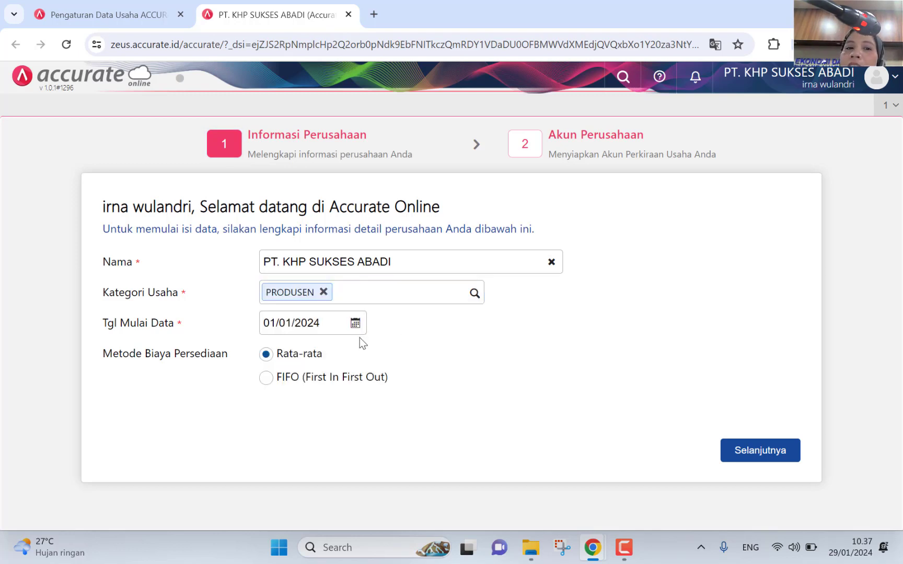
Step: Set the data start date to 31/12/2022 and the inventory costing method to FIFO
{"action": "left_click", "coordinate": [358, 326]}
{"action": "left_click", "coordinate": [273, 348]}
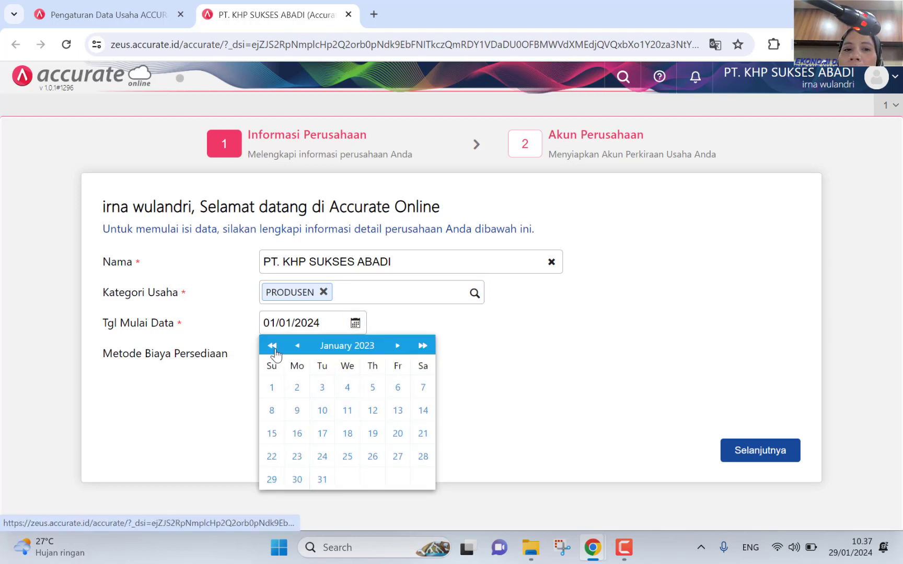
{"action": "left_click", "coordinate": [273, 348]}
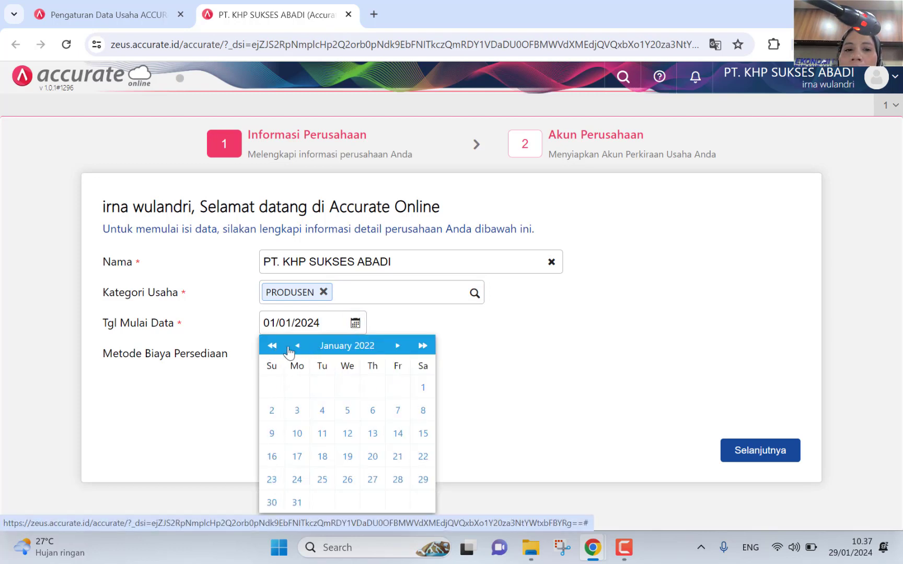
{"action": "left_click", "coordinate": [422, 345]}
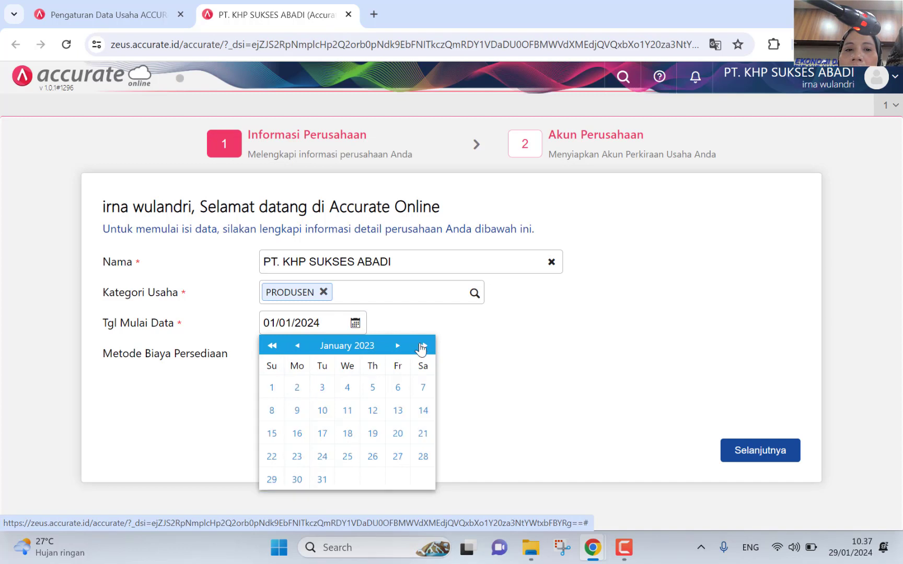
{"action": "left_click", "coordinate": [296, 349]}
{"action": "left_click", "coordinate": [419, 483]}
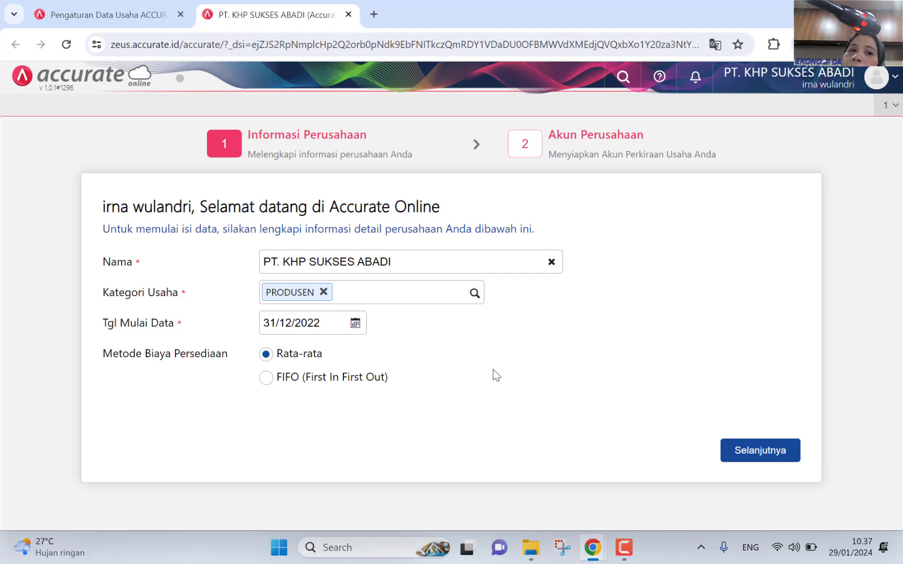
{"action": "left_click", "coordinate": [281, 379]}
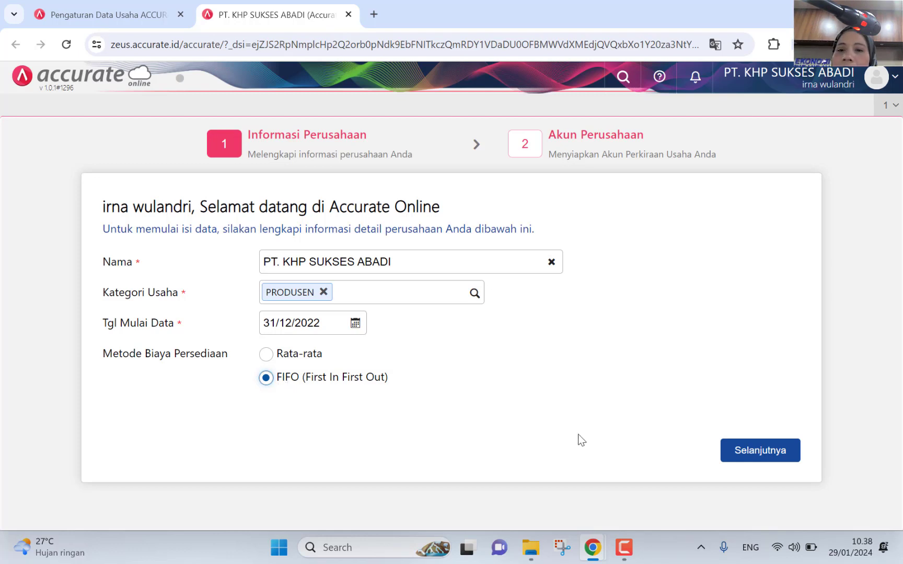
Step: Move to the chart of accounts step, uncheck automatic account creation, and finish the setup
{"action": "left_click", "coordinate": [772, 450]}
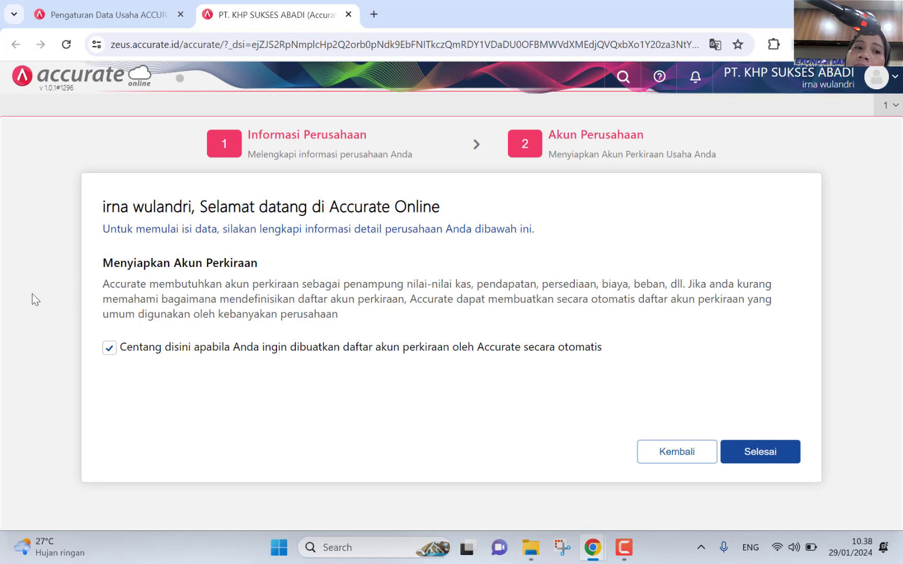
{"action": "left_click", "coordinate": [109, 348]}
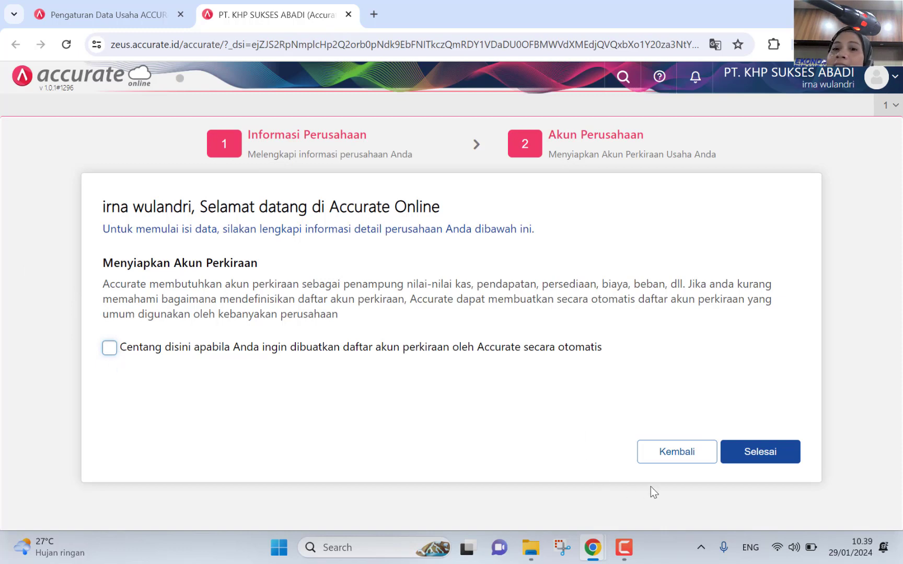
{"action": "left_click", "coordinate": [766, 459]}
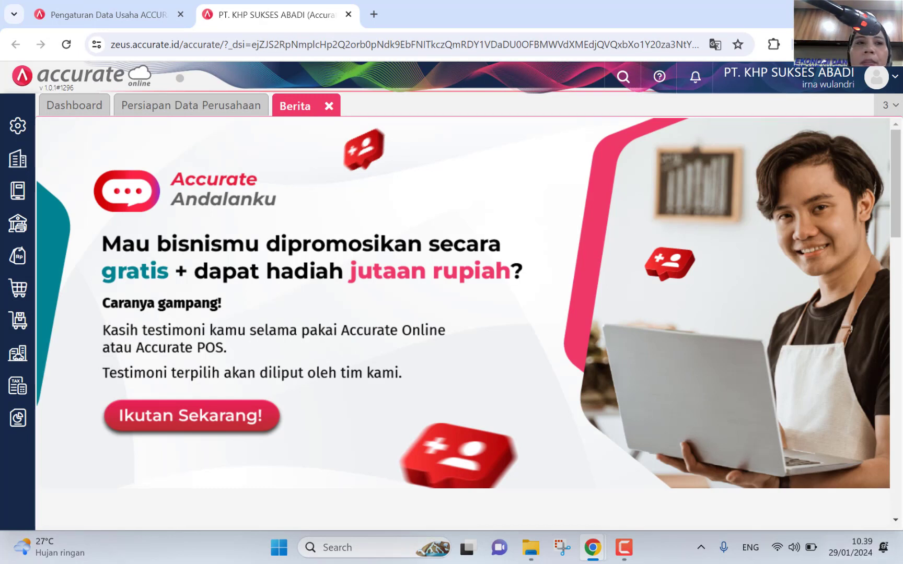
Step: Go to Pengaturan > Preferensi to view the company info
{"action": "left_click", "coordinate": [18, 126]}
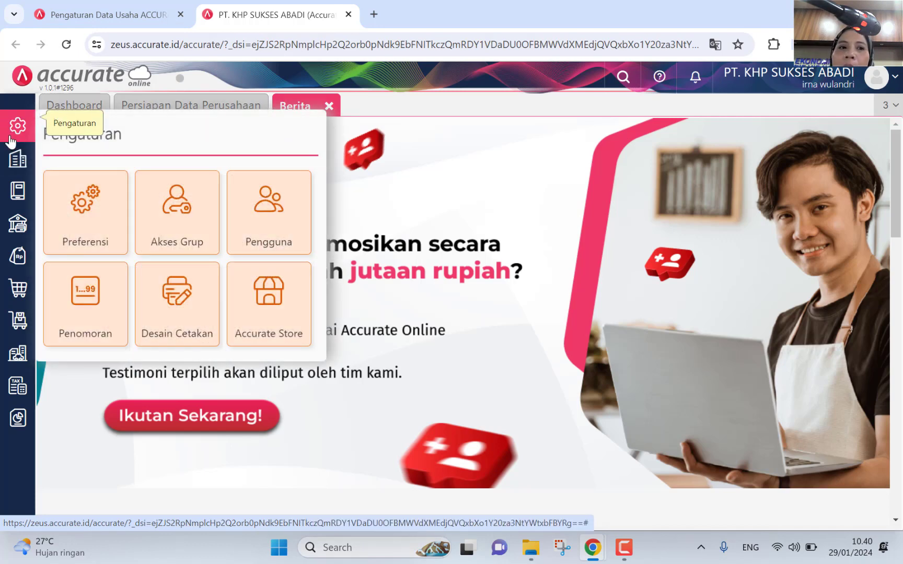
{"action": "left_click", "coordinate": [89, 223]}
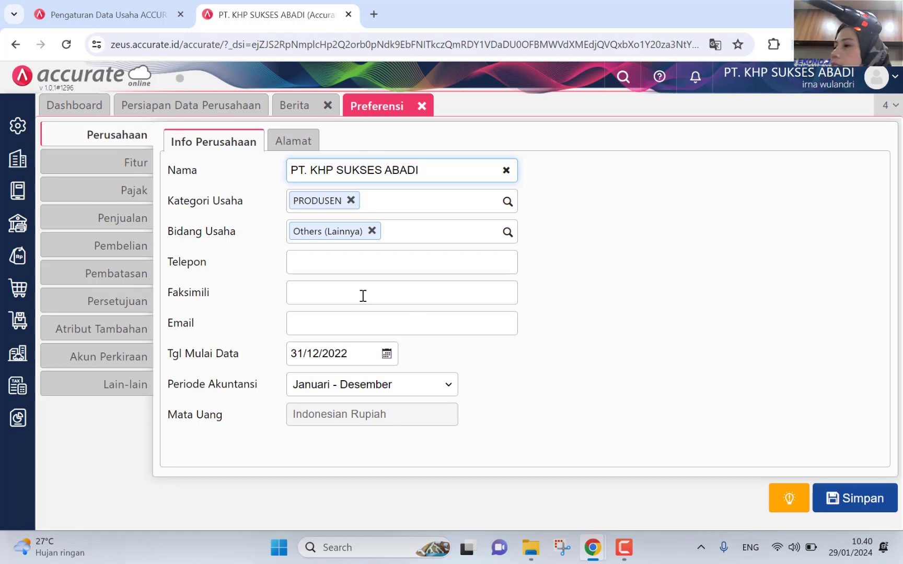
Step: Enter the company's telephone and fax numbers
{"action": "left_click", "coordinate": [409, 269]}
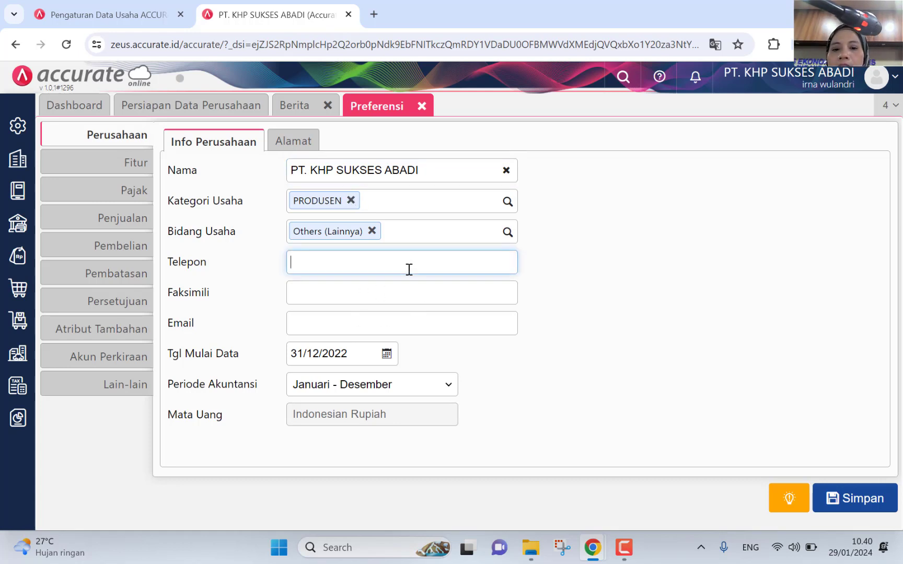
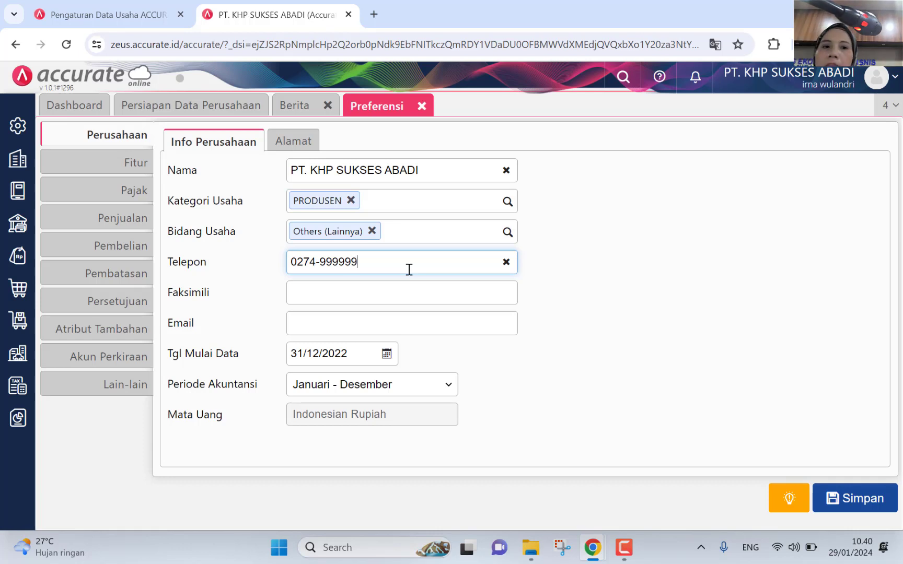
{"action": "left_click", "coordinate": [389, 294]}
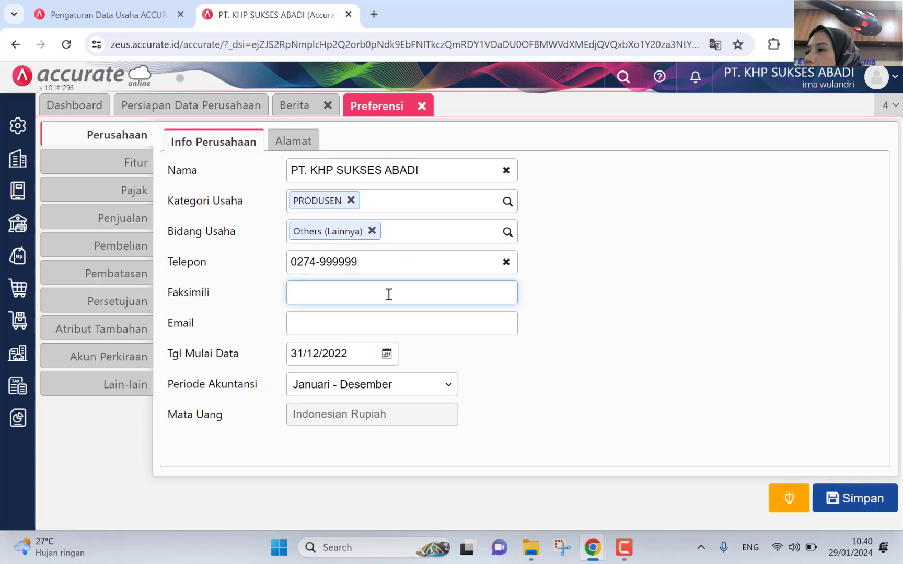
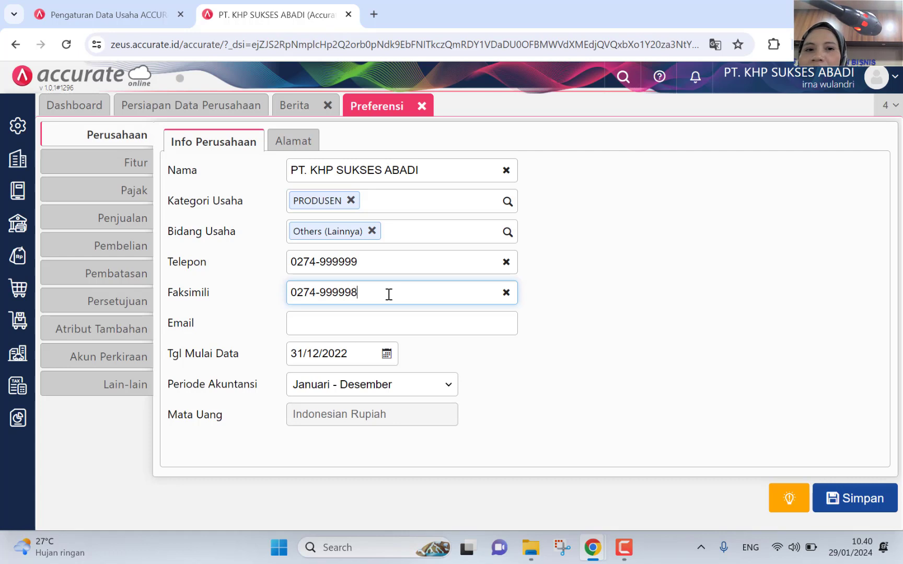
Step: Enter the company's e-mail address, correcting its ending to .com
{"action": "left_click", "coordinate": [406, 315]}
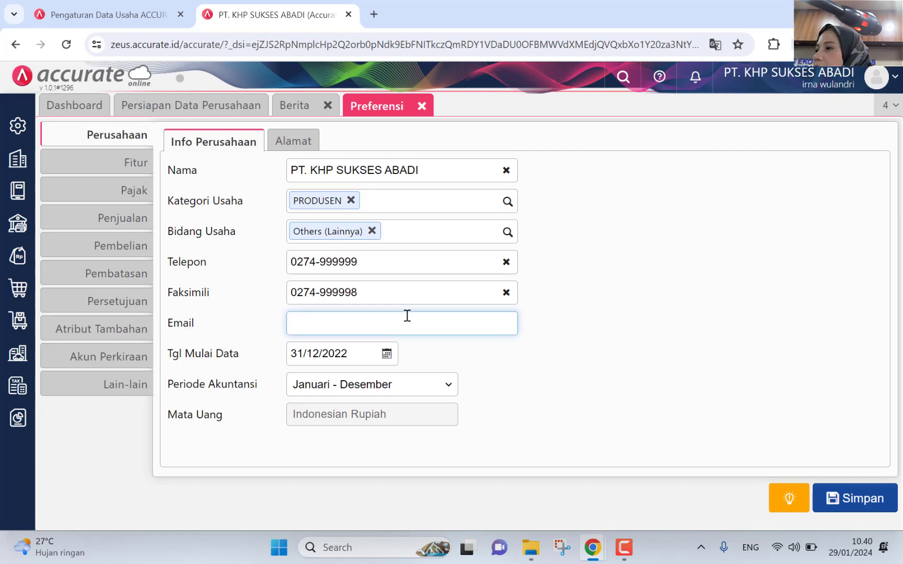
{"action": "type", "text": "K"}
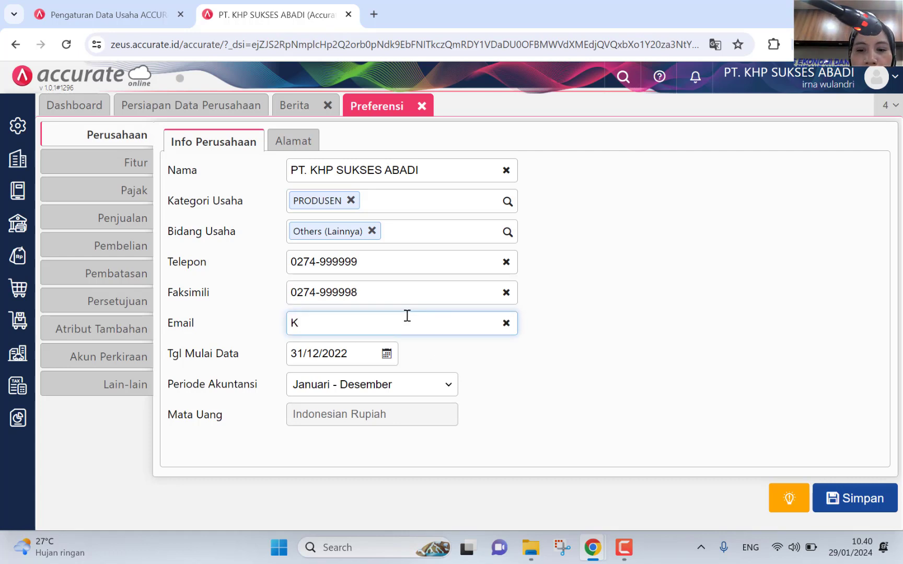
{"action": "key", "text": "BackSpace"}
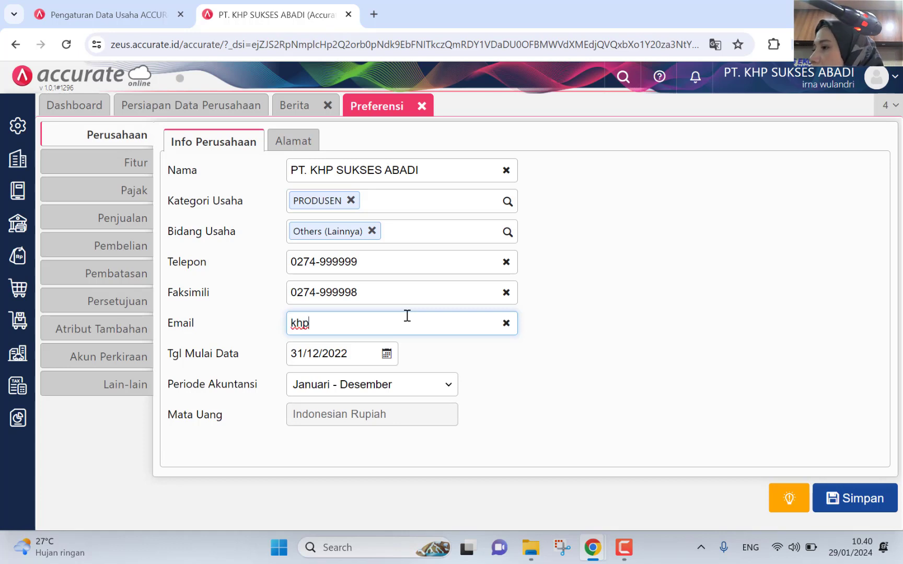
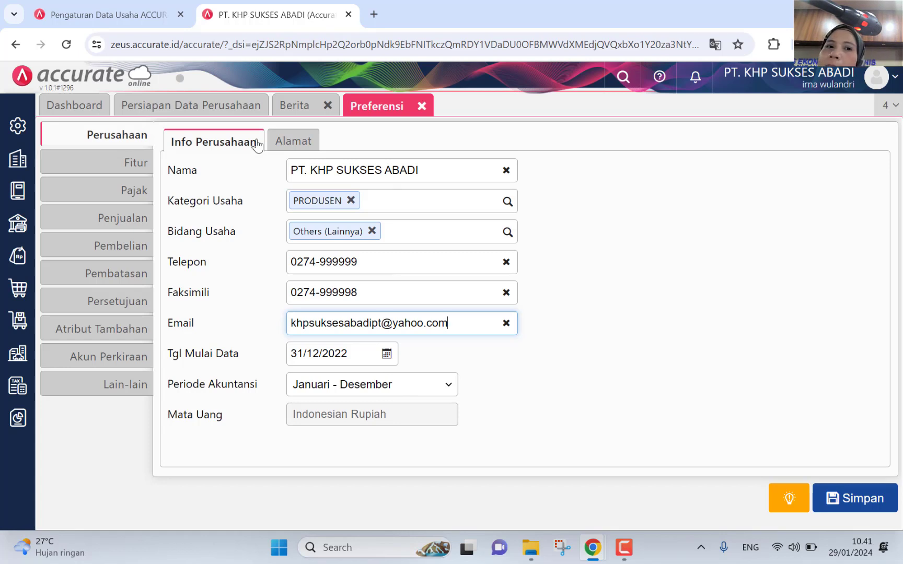
Step: On the Alamat tab, type the company's street, house number and regency
{"action": "left_click", "coordinate": [296, 149]}
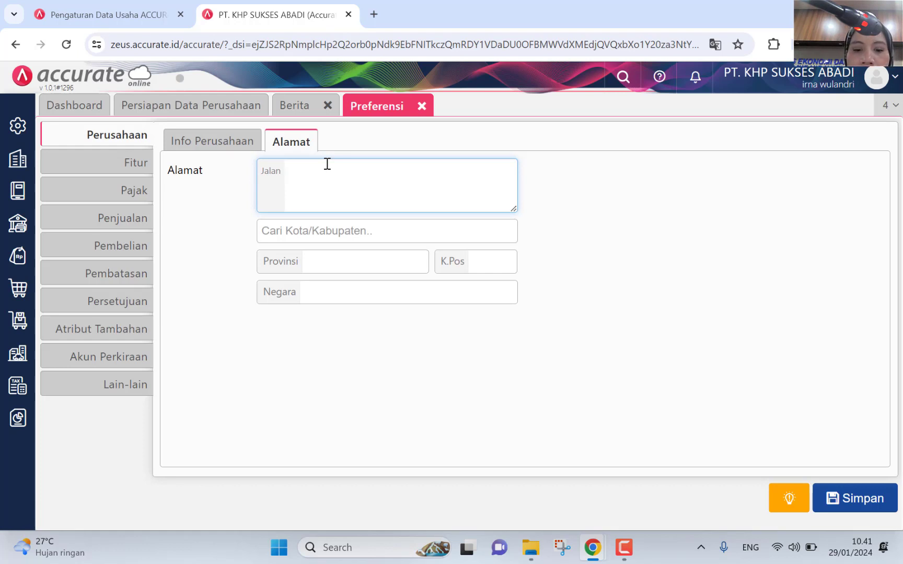
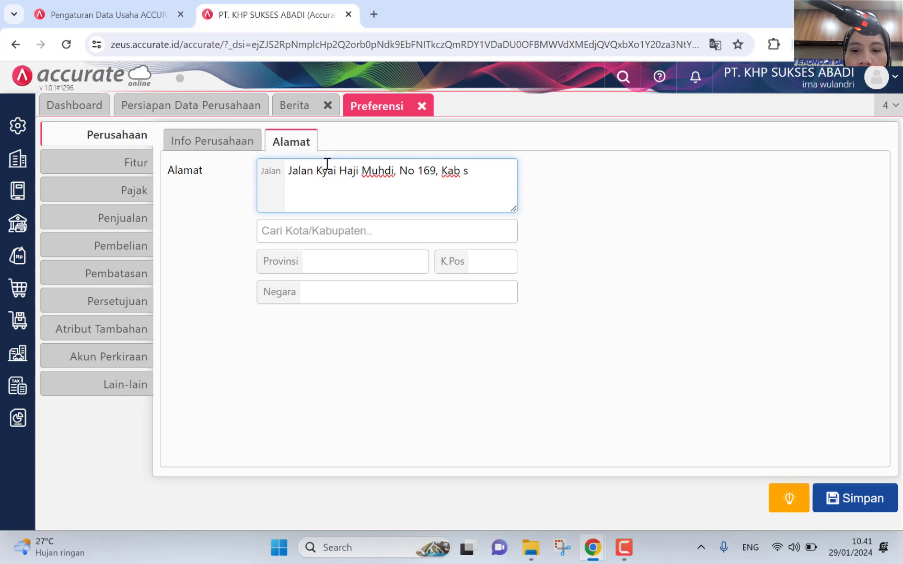
Step: Begin the city entry and add a new line at the end of the street address
{"action": "left_click", "coordinate": [308, 230]}
{"action": "type", "text": "D"}
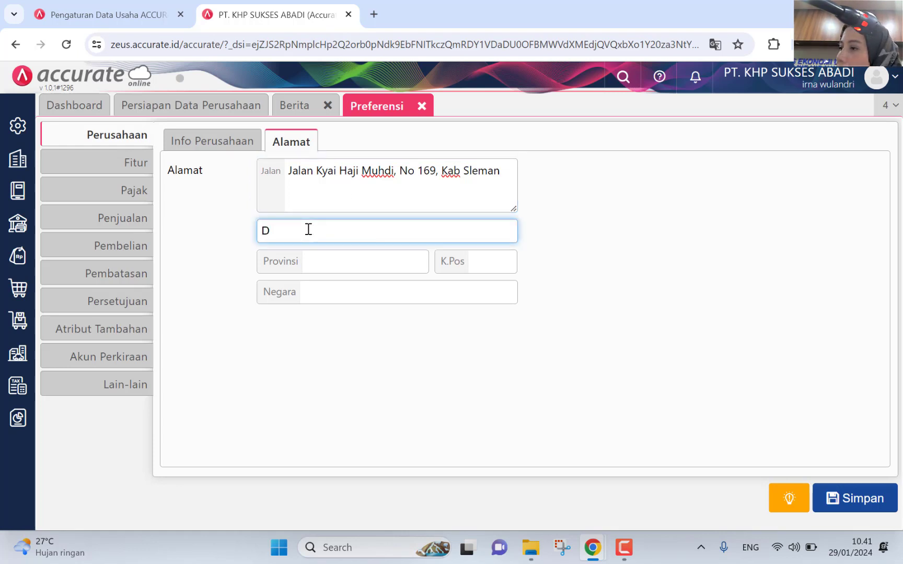
{"action": "type", "text": ".I"}
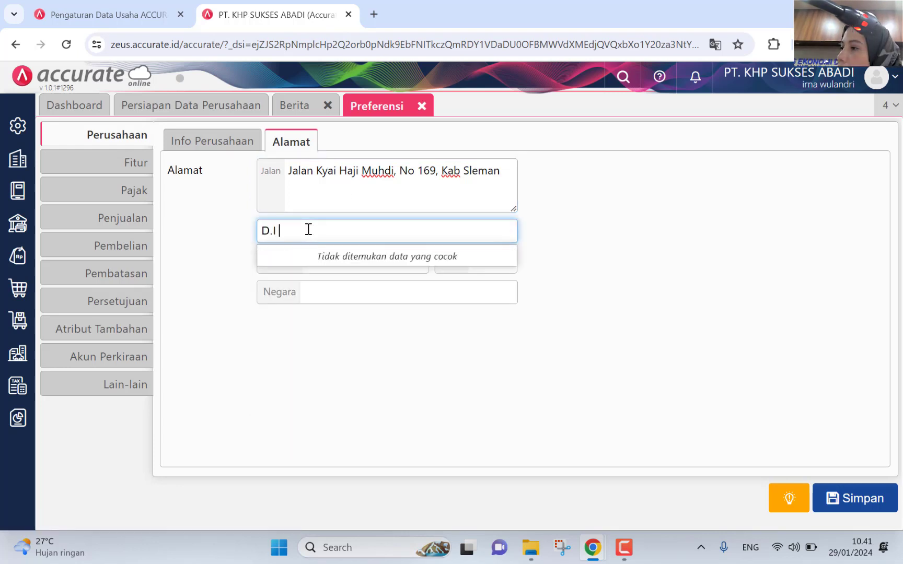
{"action": "type", "text": " Yo"}
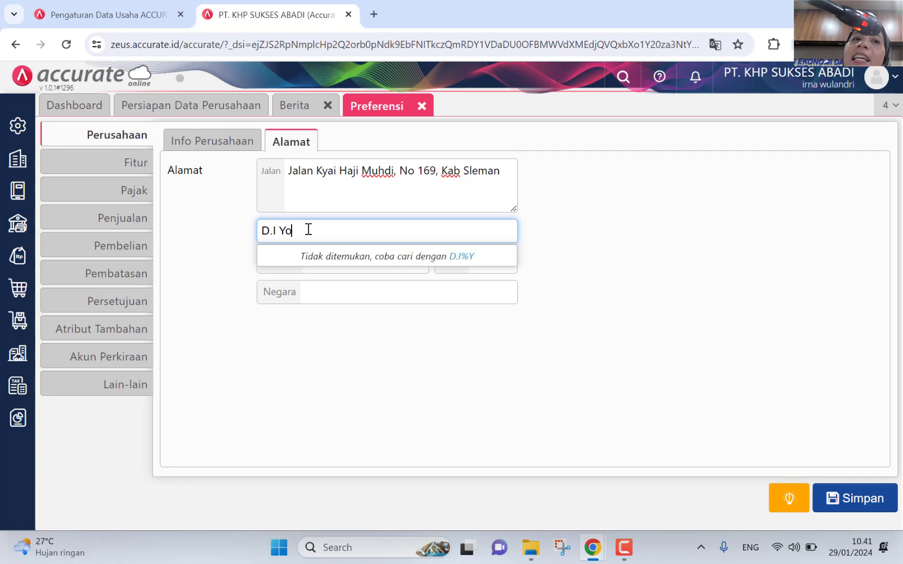
{"action": "left_click", "coordinate": [210, 141]}
{"action": "left_click", "coordinate": [310, 144]}
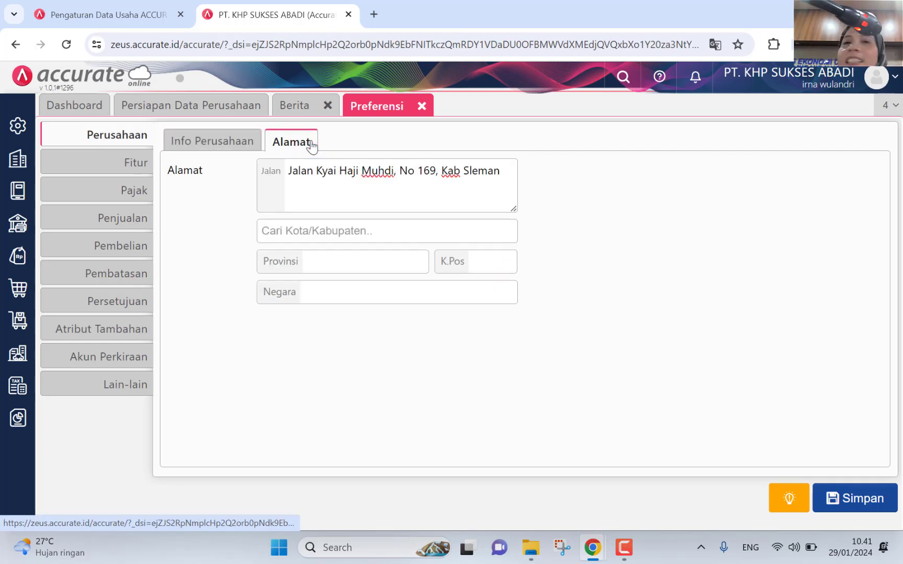
{"action": "left_click", "coordinate": [297, 193]}
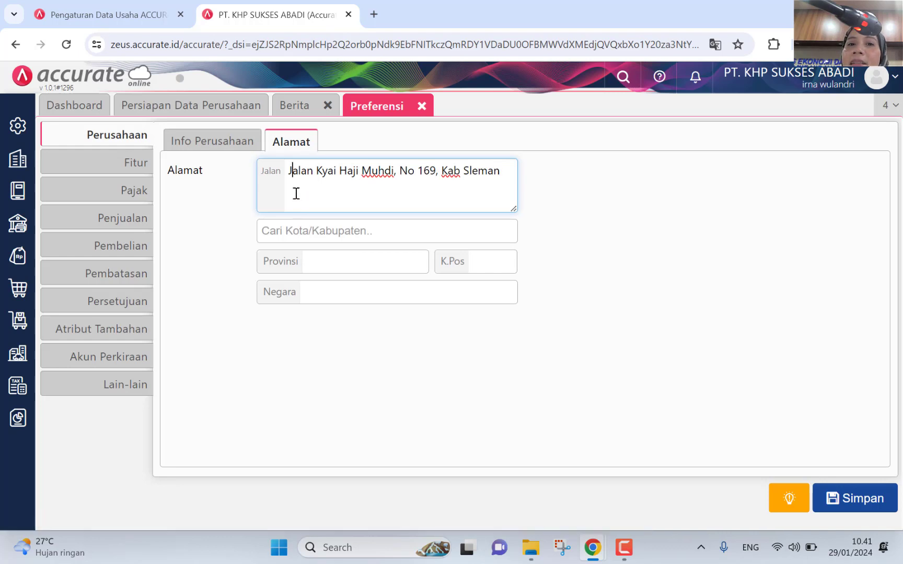
{"action": "left_click", "coordinate": [509, 170]}
{"action": "key", "text": "Return"}
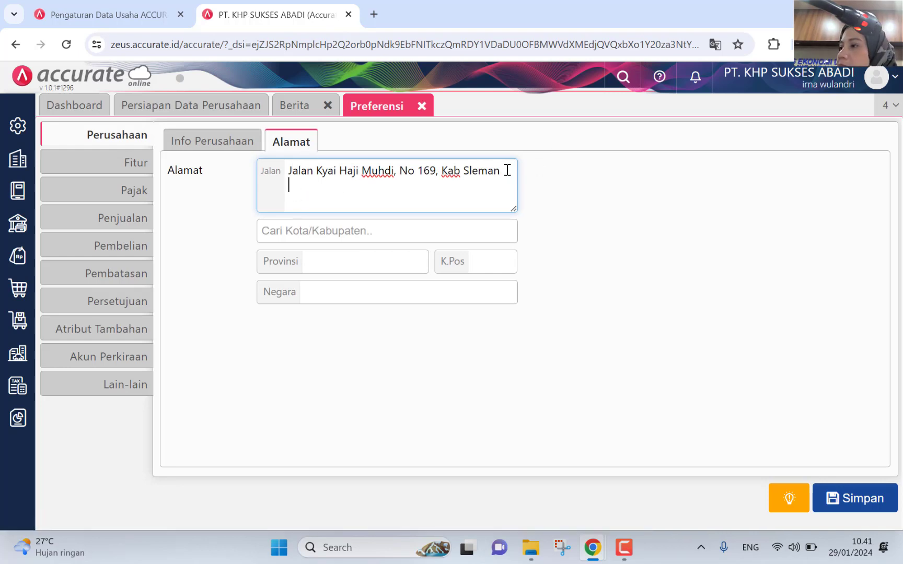
{"action": "left_click", "coordinate": [388, 225]}
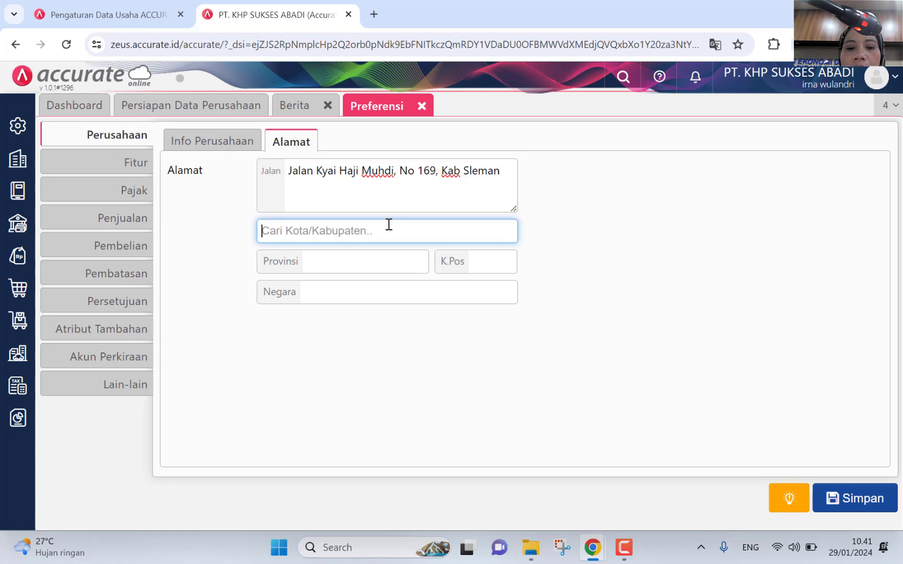
Step: Pick the company's city from the search results and enter its postal code
{"action": "type", "text": "y"}
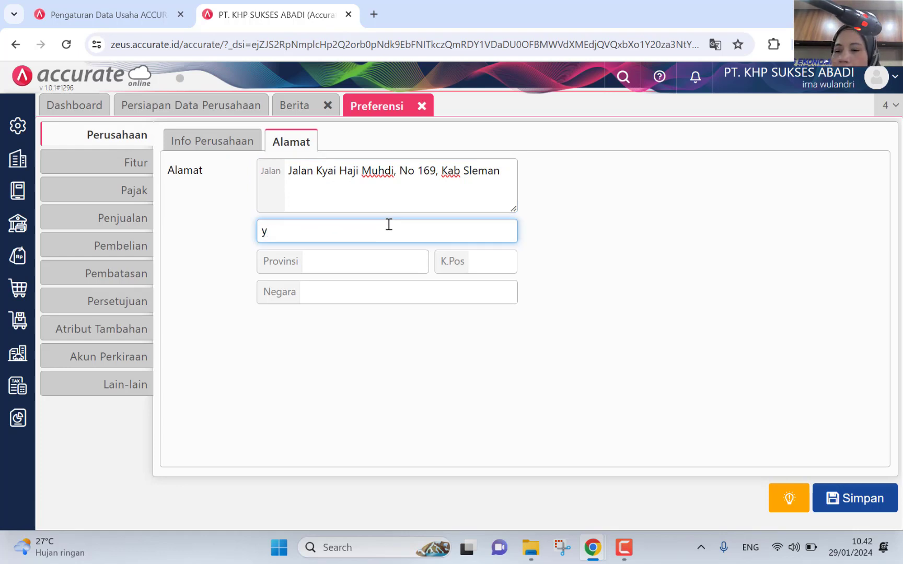
{"action": "type", "text": "og"}
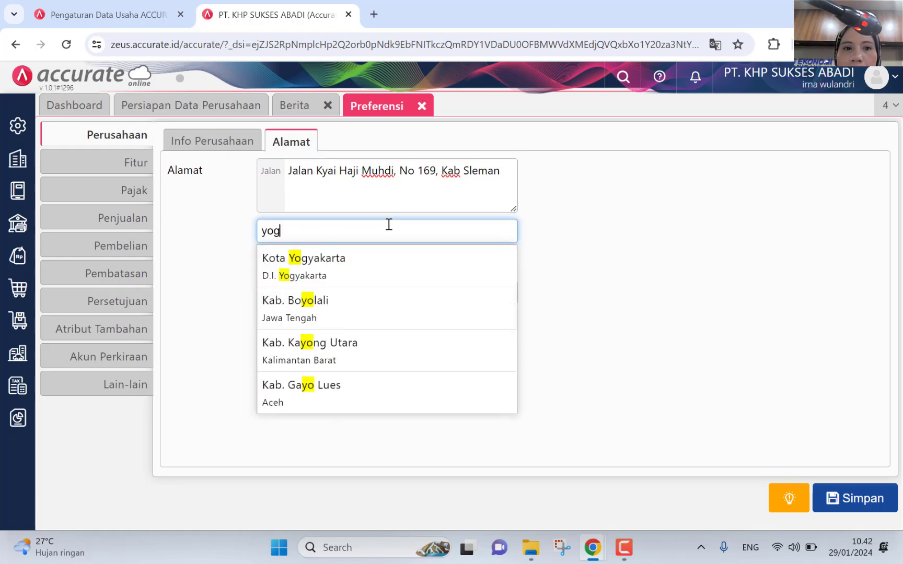
{"action": "left_click", "coordinate": [360, 271]}
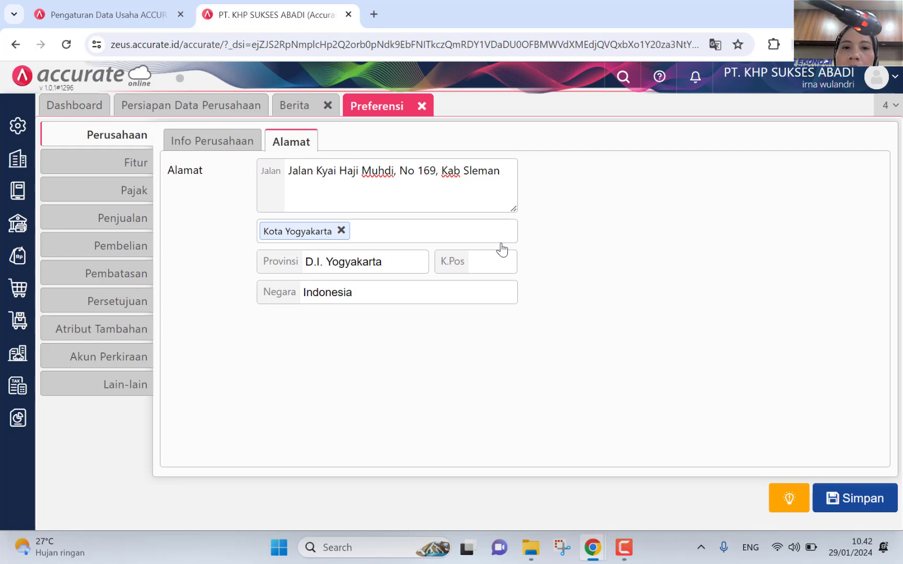
{"action": "left_click", "coordinate": [495, 263]}
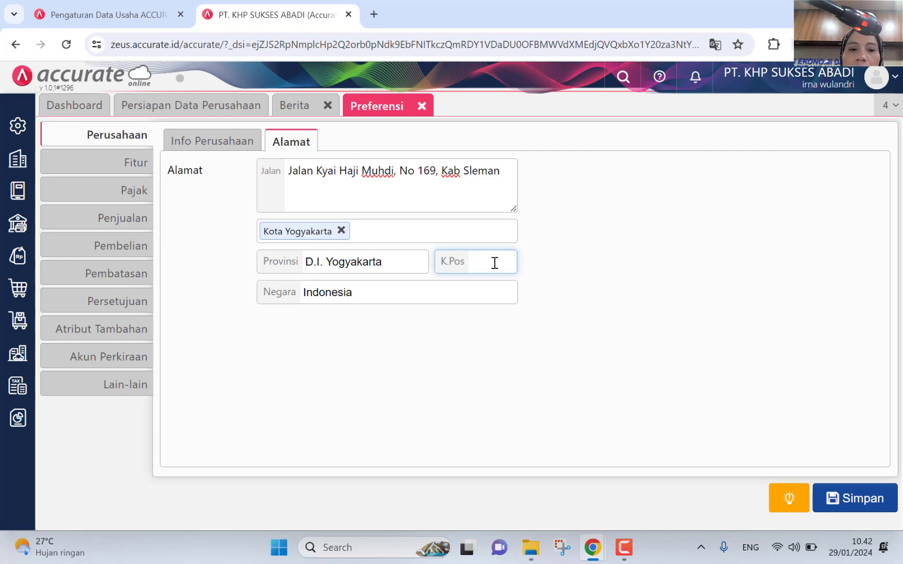
{"action": "type", "text": "55"}
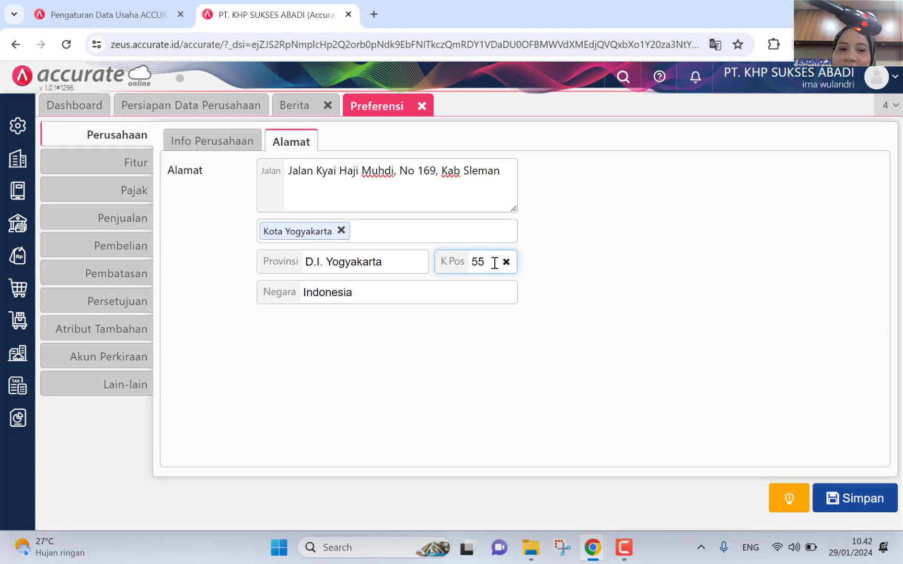
{"action": "type", "text": "5"}
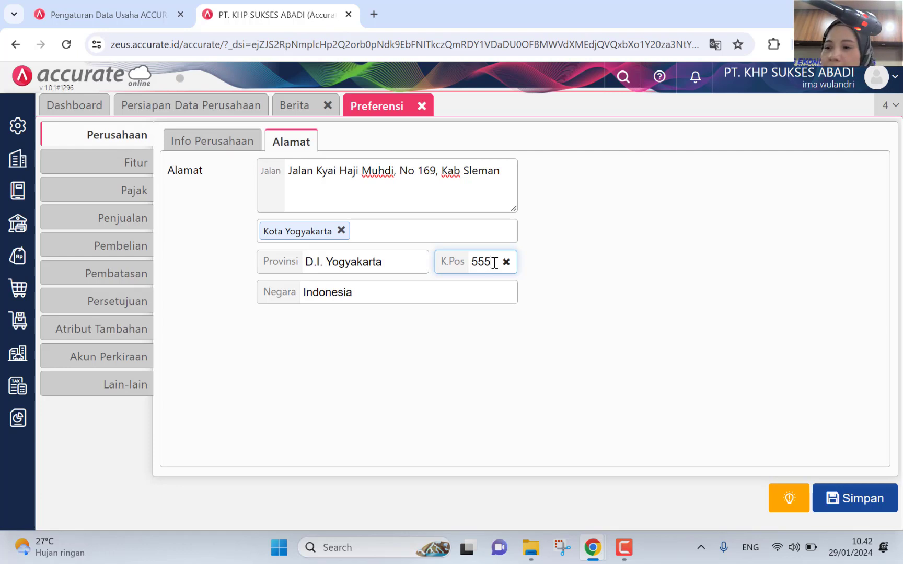
{"action": "key", "text": "BackSpace"}
{"action": "type", "text": "2"}
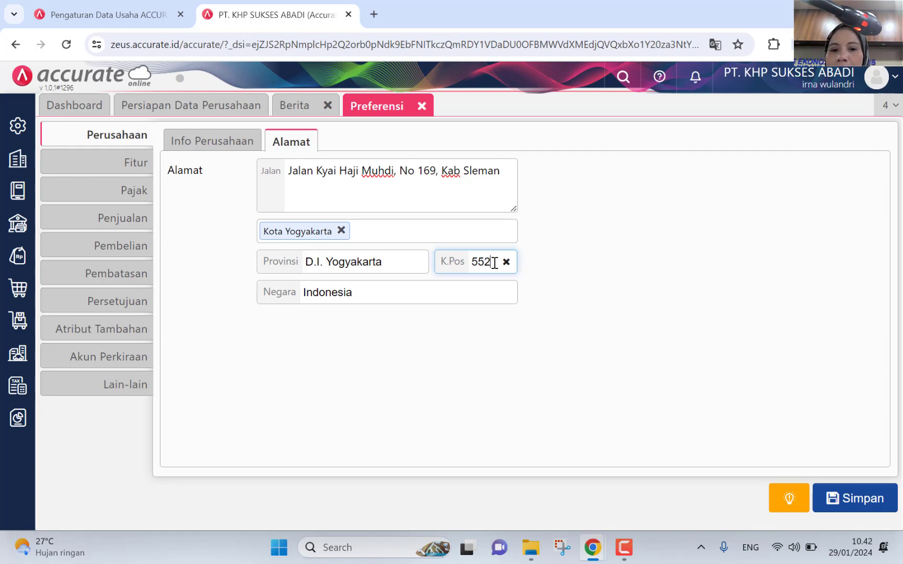
{"action": "type", "text": "82"}
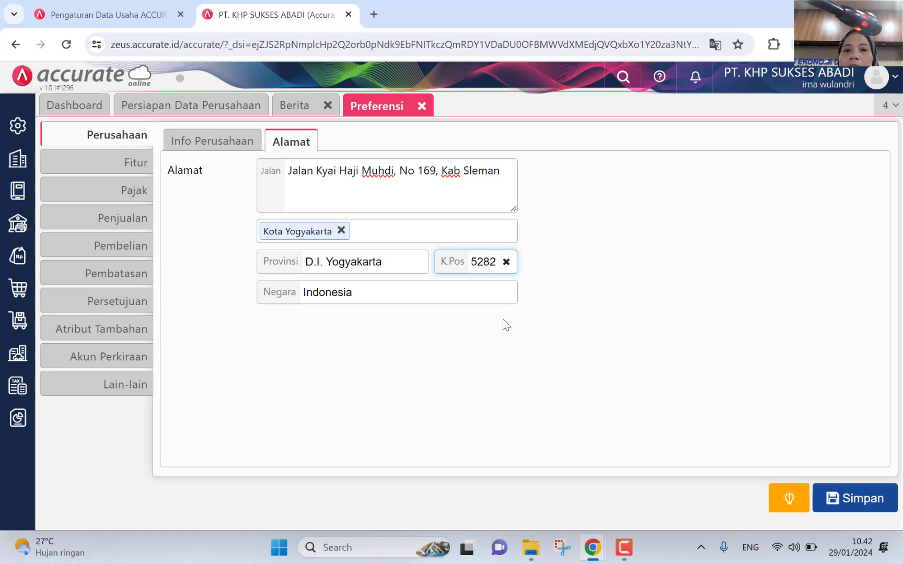
{"action": "left_click", "coordinate": [498, 285]}
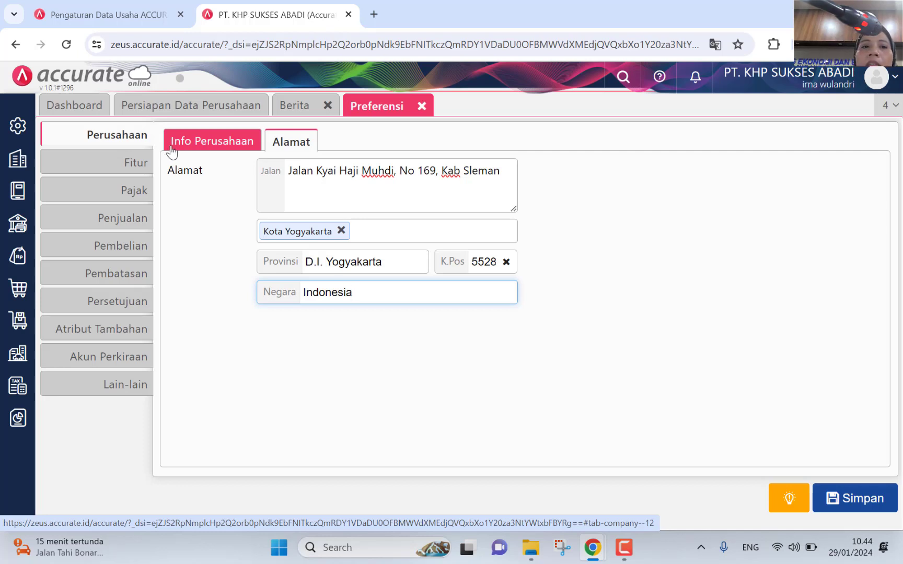
Step: Open the Fitur preferences on the Penjualan sales features
{"action": "left_click", "coordinate": [139, 166]}
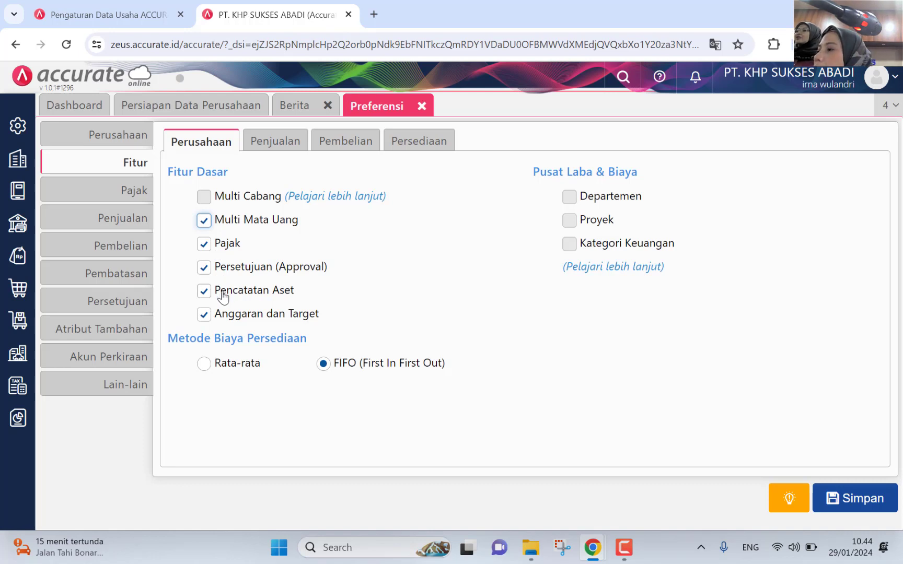
{"action": "left_click", "coordinate": [247, 150]}
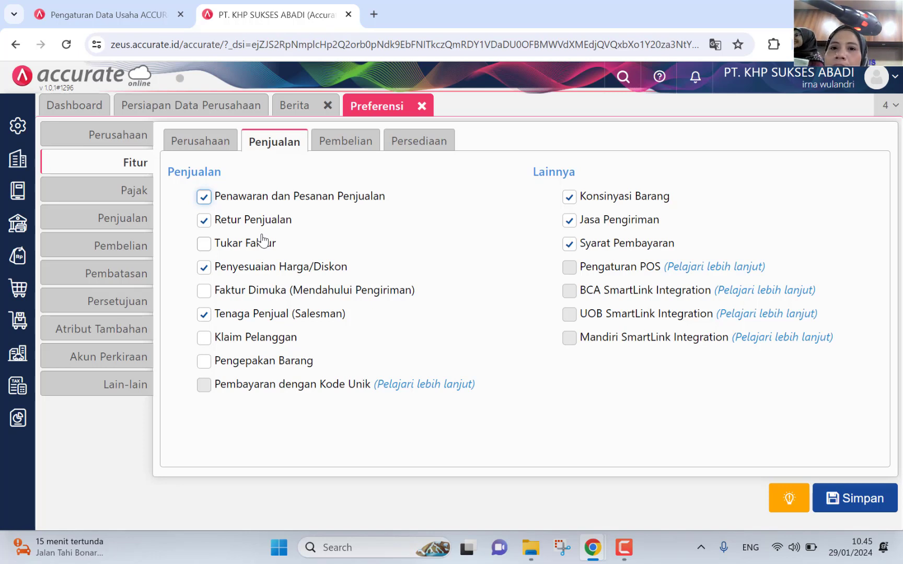
Step: Enable Klaim Pelanggan among the sales features, then switch to the Pembelian features
{"action": "left_click", "coordinate": [223, 343]}
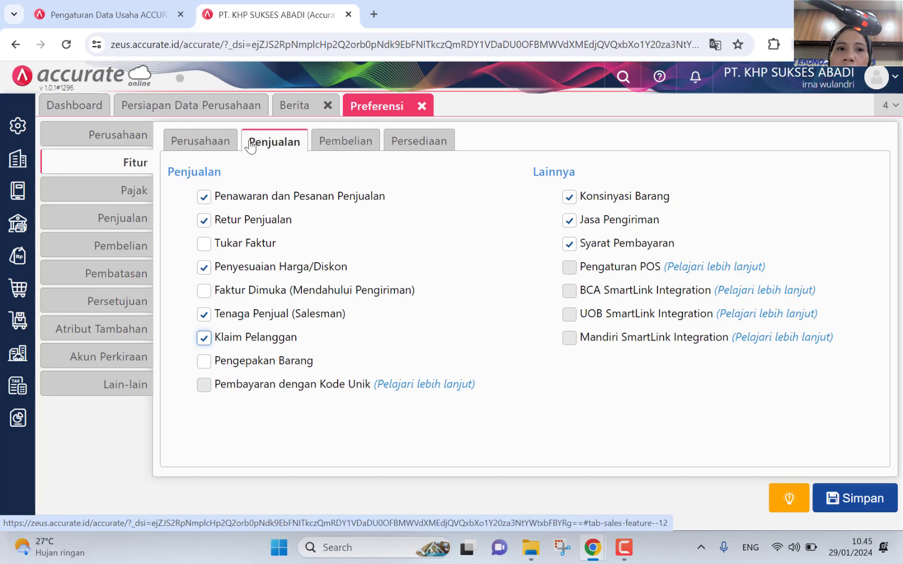
{"action": "left_click", "coordinate": [227, 147]}
{"action": "left_click", "coordinate": [284, 148]}
{"action": "left_click", "coordinate": [318, 148]}
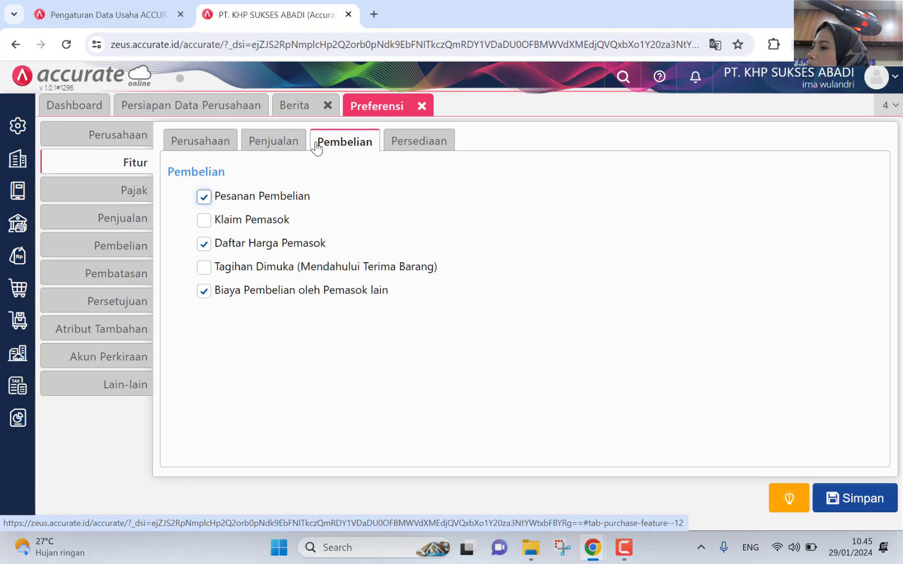
Step: Tick Klaim Pemasok and Tagihan Dimuka on the Pembelian tab, then return to Perusahaan settings
{"action": "left_click", "coordinate": [267, 140]}
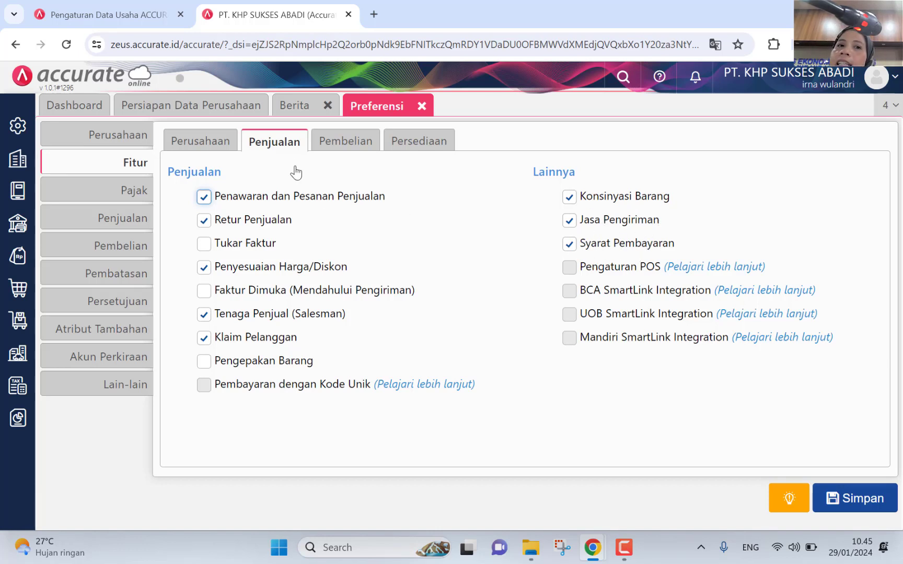
{"action": "left_click", "coordinate": [333, 146]}
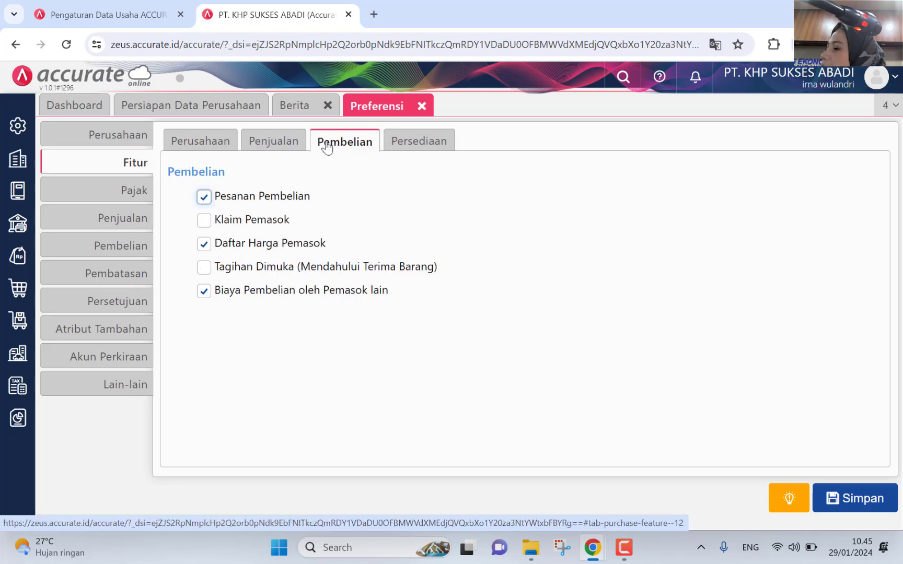
{"action": "left_click", "coordinate": [235, 227]}
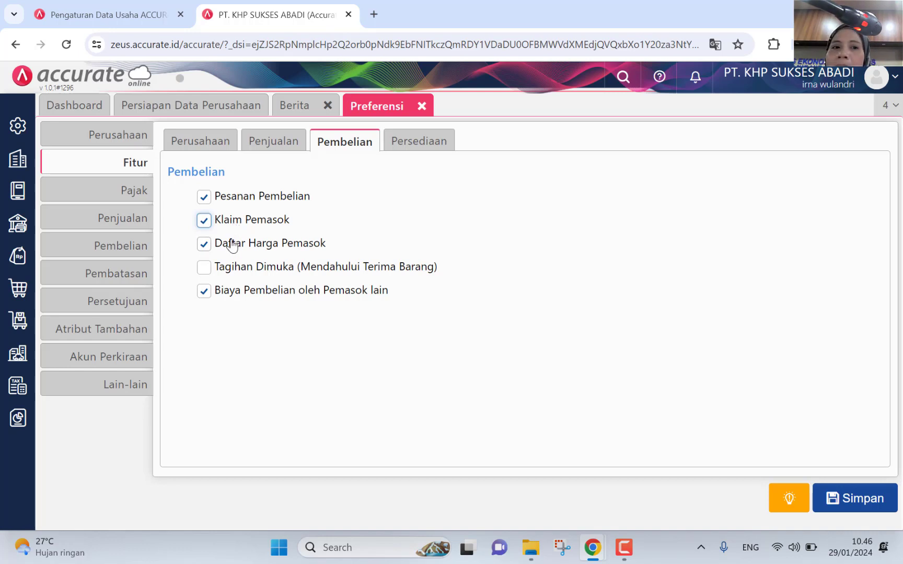
{"action": "left_click", "coordinate": [230, 275]}
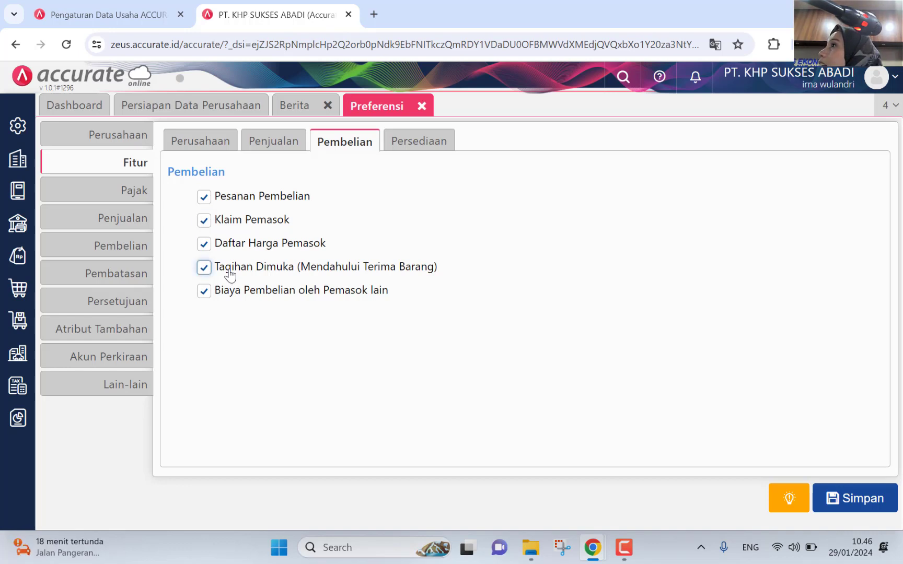
{"action": "left_click", "coordinate": [97, 138]}
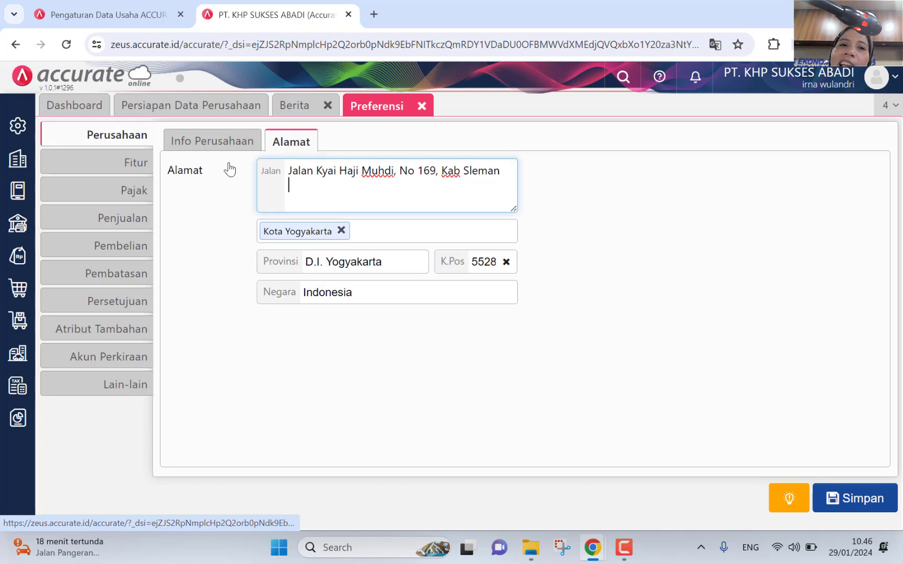
Step: Toggle between the Fitur and Perusahaan preferences, ending on the company information details
{"action": "left_click", "coordinate": [212, 138]}
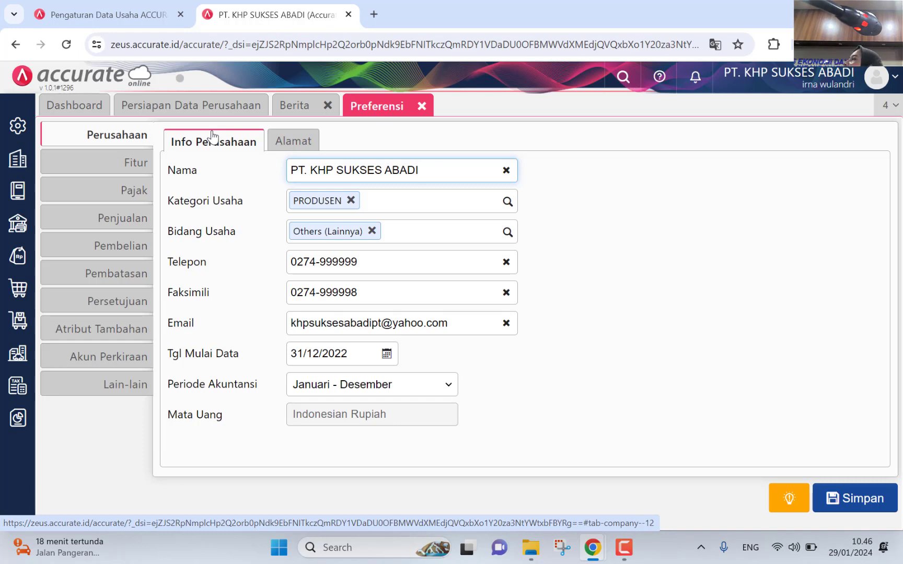
{"action": "left_click", "coordinate": [107, 164]}
{"action": "left_click", "coordinate": [118, 138]}
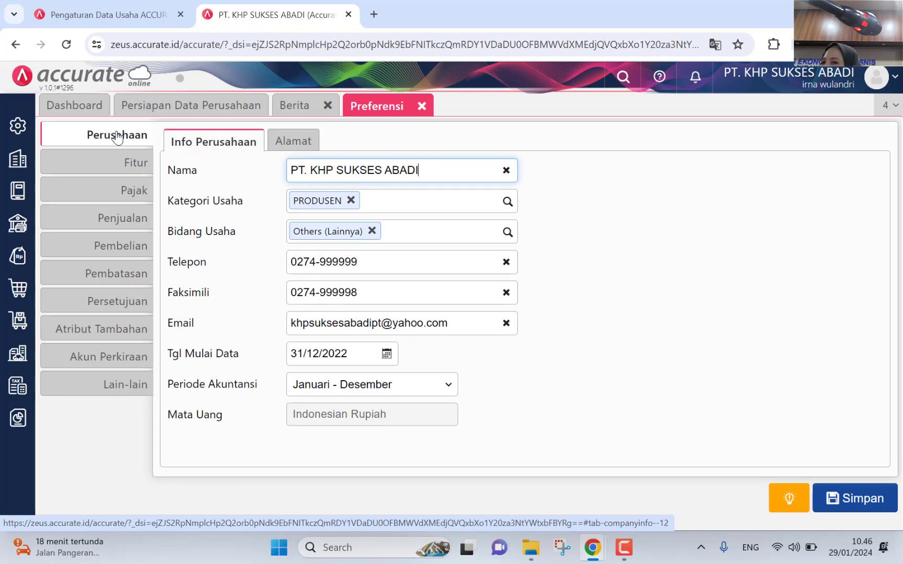
{"action": "left_click", "coordinate": [126, 167]}
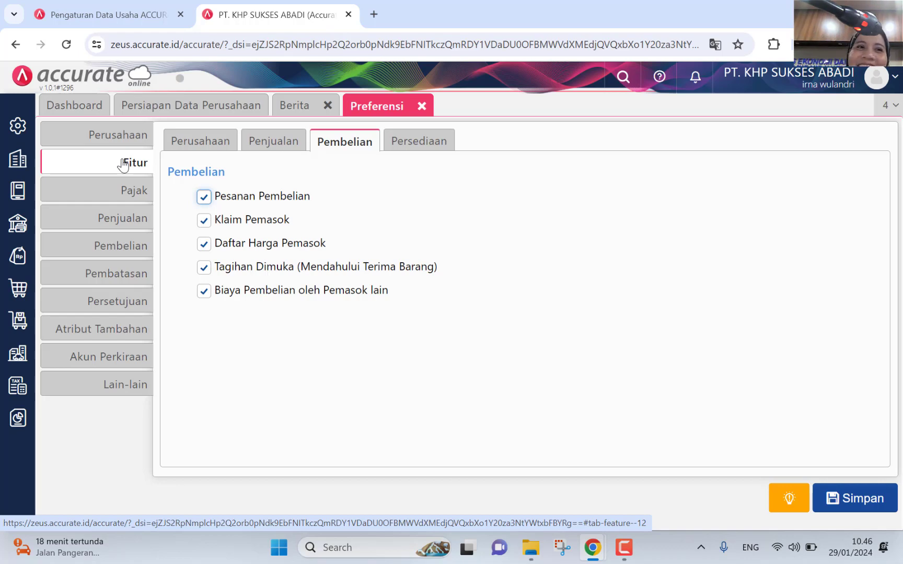
{"action": "left_click", "coordinate": [116, 137]}
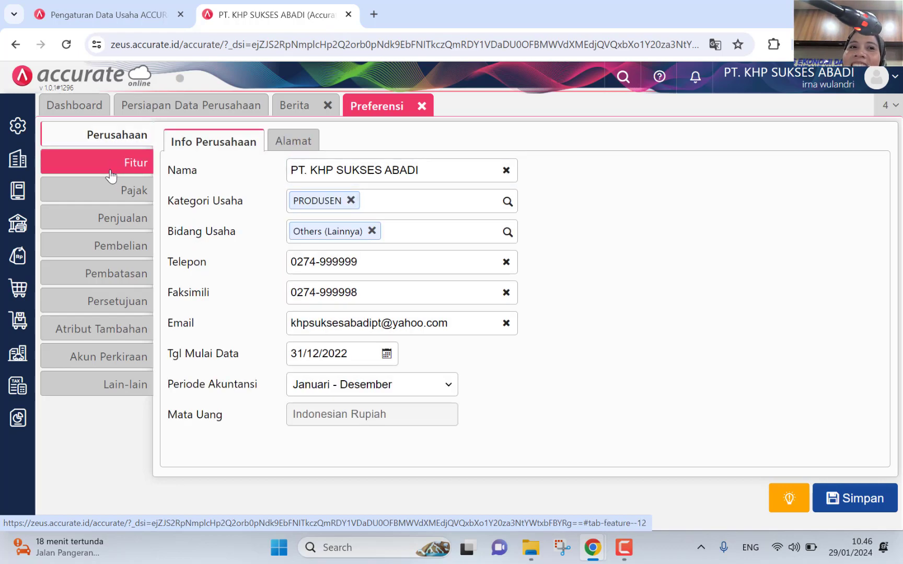
Step: Untick Anggaran dan Target and Persetujuan (Approval) in the Perusahaan feature preferences
{"action": "left_click", "coordinate": [111, 163]}
{"action": "left_click", "coordinate": [199, 142]}
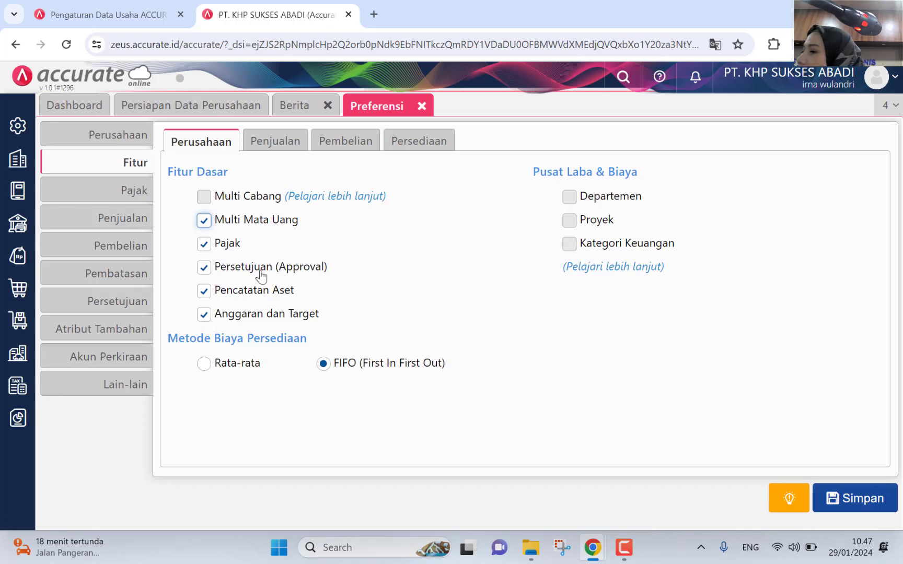
{"action": "left_click", "coordinate": [218, 314]}
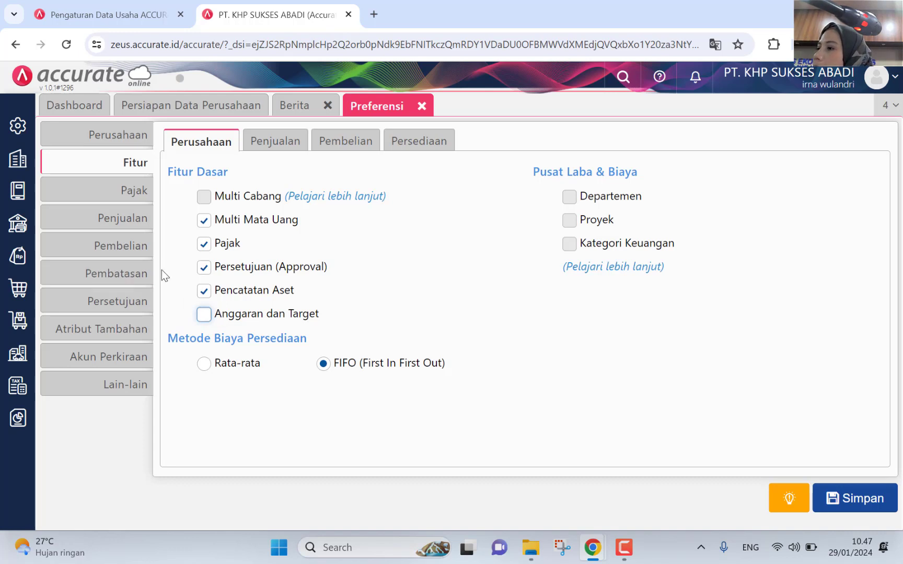
{"action": "left_click", "coordinate": [226, 267]}
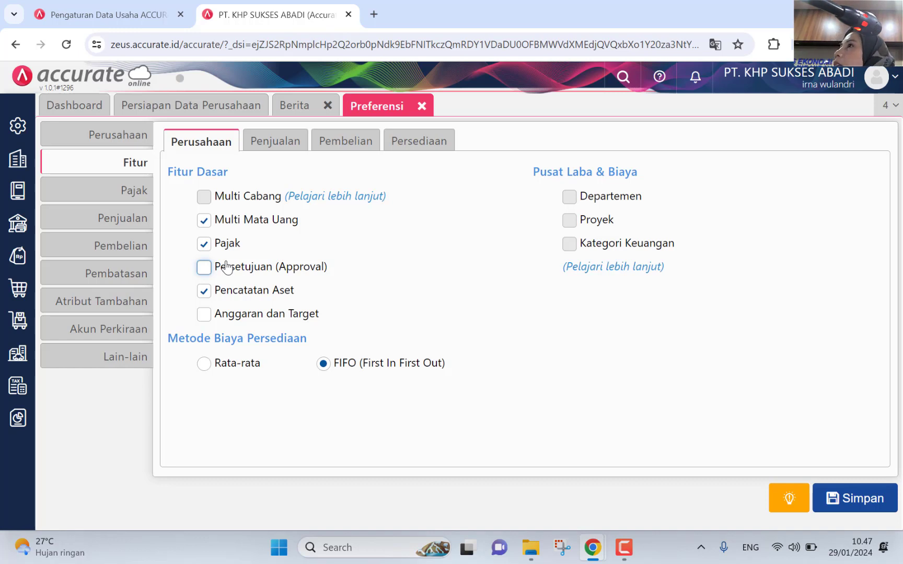
{"action": "left_click", "coordinate": [271, 151]}
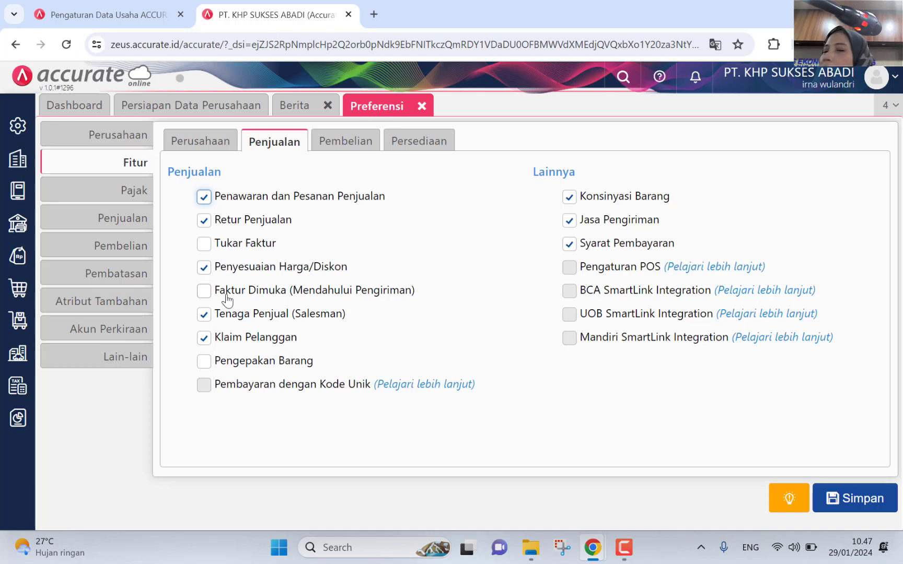
Step: Turn on Faktur Dimuka and turn off Konsinyasi Barang in the sales feature preferences
{"action": "left_click", "coordinate": [205, 291]}
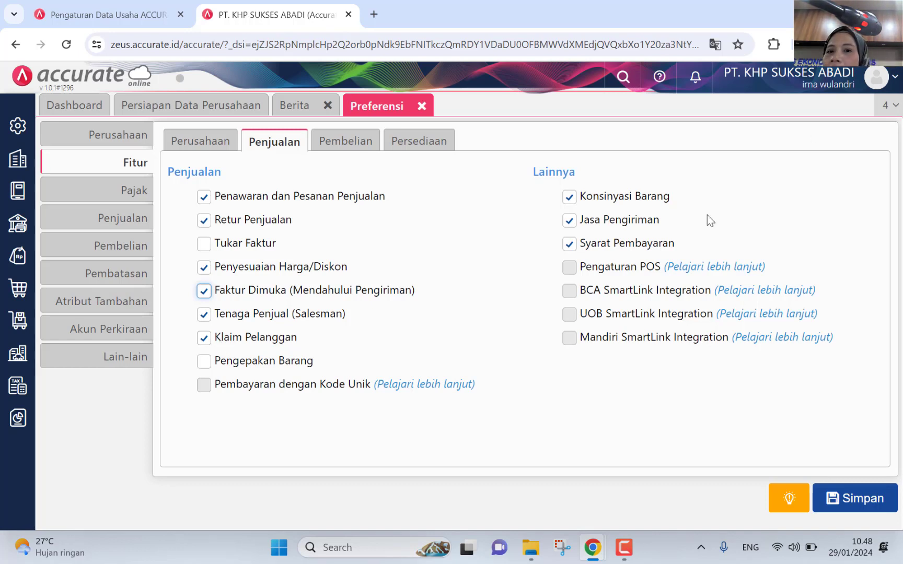
{"action": "left_click", "coordinate": [580, 199]}
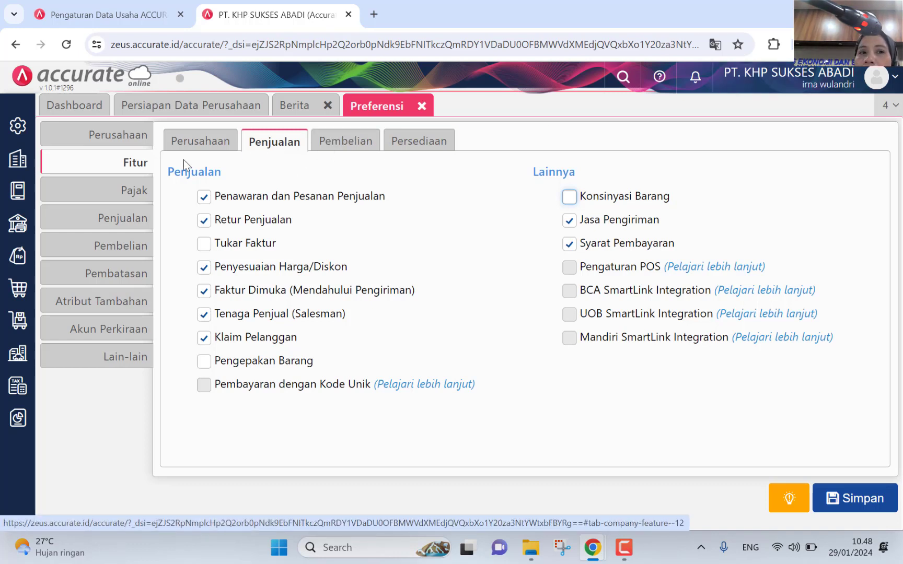
{"action": "left_click", "coordinate": [201, 141]}
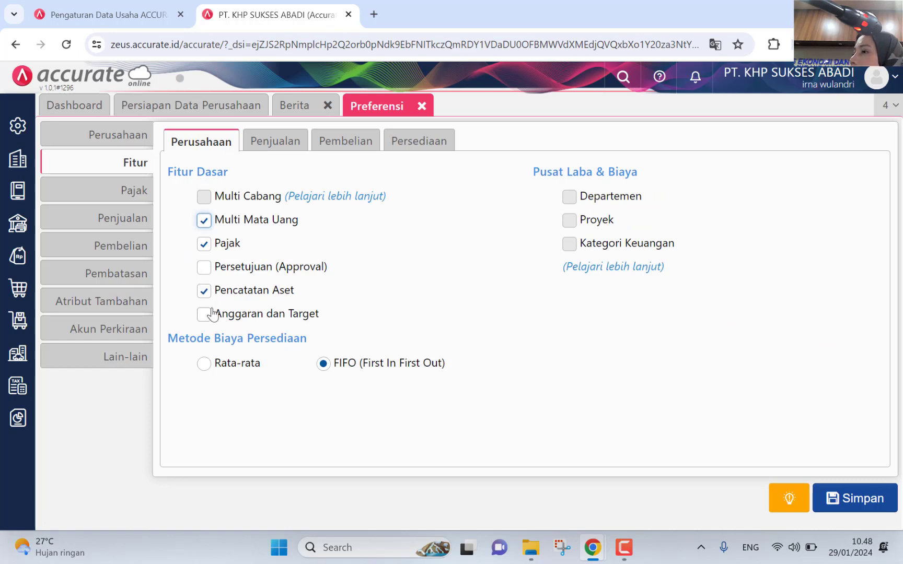
{"action": "left_click", "coordinate": [287, 149]}
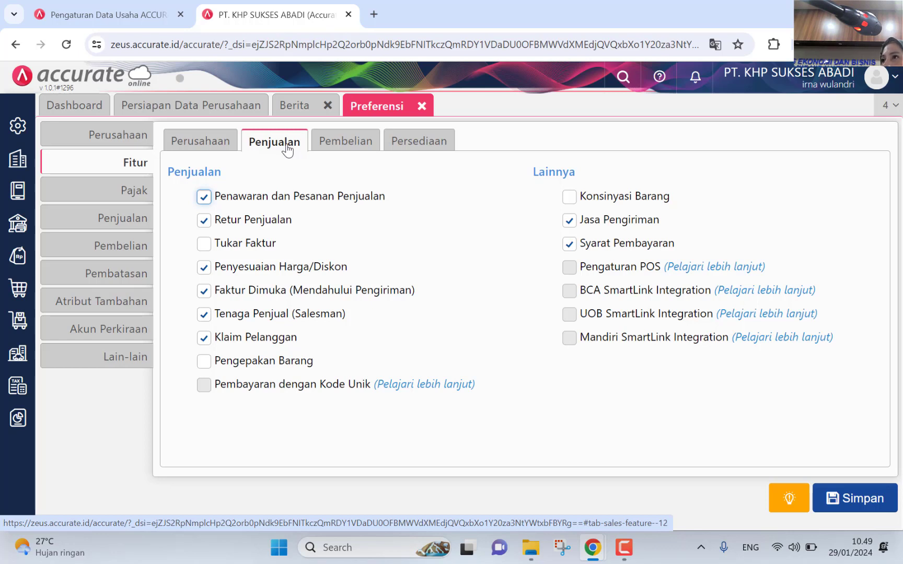
{"action": "left_click", "coordinate": [357, 140]}
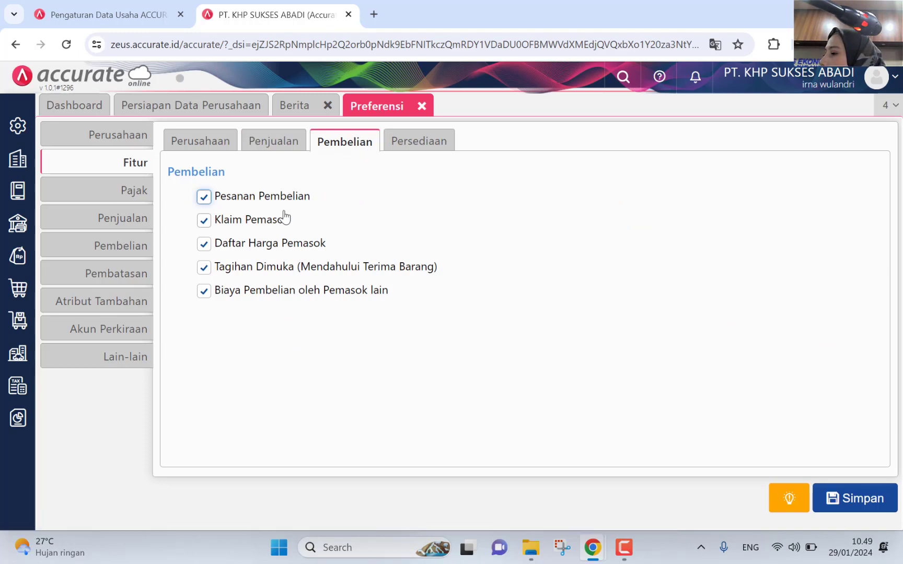
Step: Untick Daftar Harga Pemasok on Pembelian, then bring up the Persediaan feature options
{"action": "left_click", "coordinate": [280, 247]}
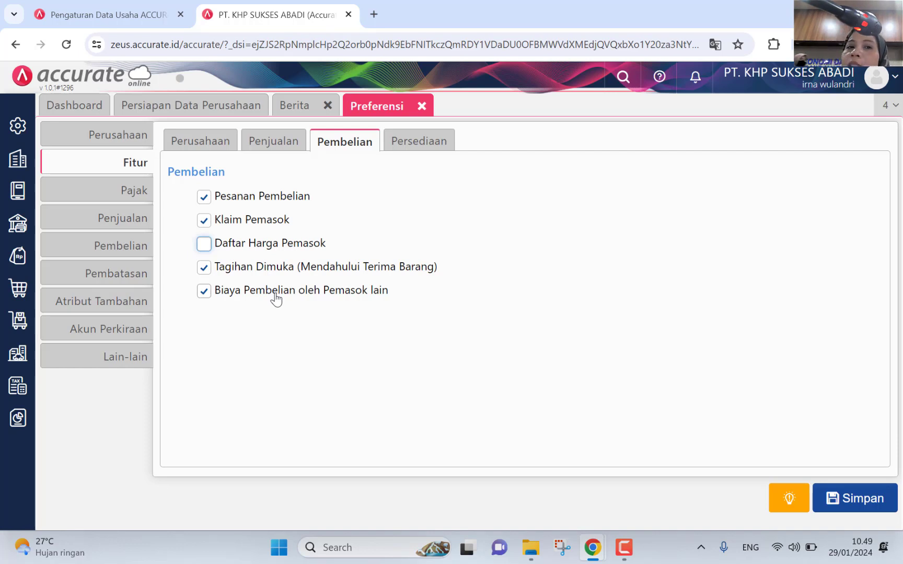
{"action": "left_click", "coordinate": [450, 150]}
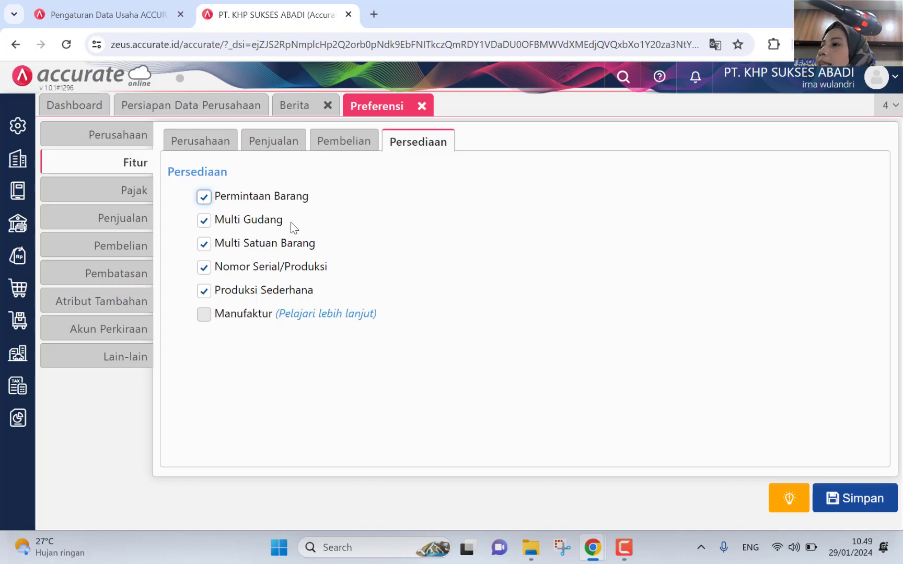
Step: Disable Nomor Serial/Produksi among the inventory features and save the preferences
{"action": "left_click", "coordinate": [217, 270]}
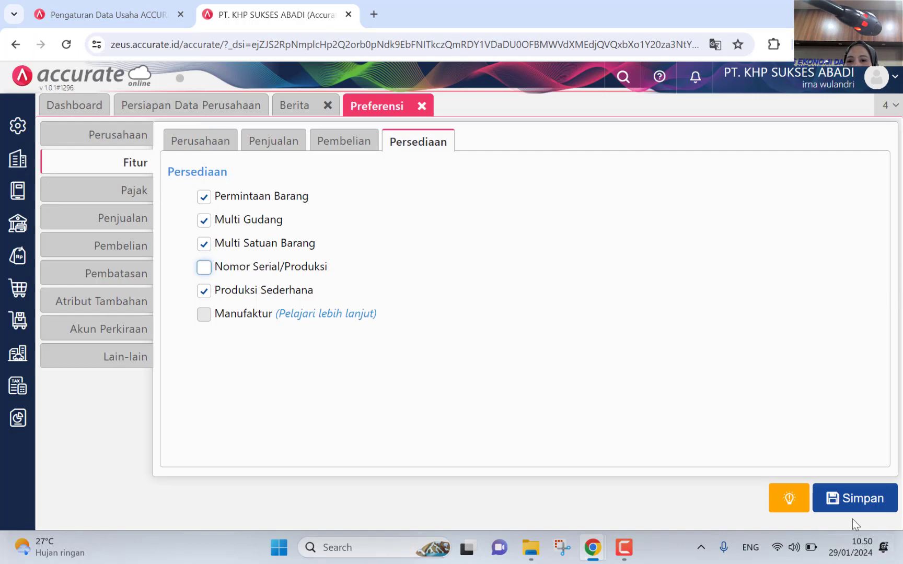
{"action": "left_click", "coordinate": [851, 499]}
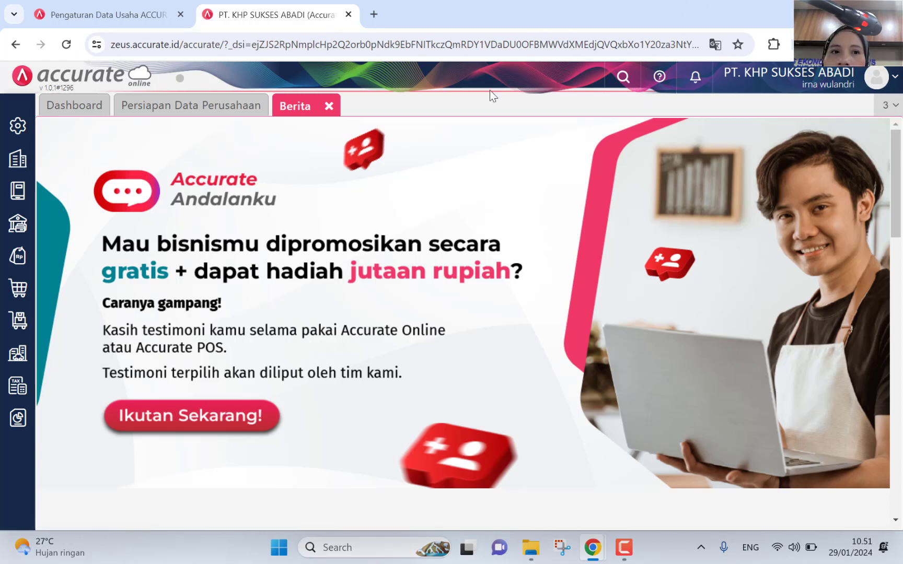
Step: Close the Berita page and bring up the Perusahaan settings panel from the sidebar
{"action": "left_click", "coordinate": [329, 106]}
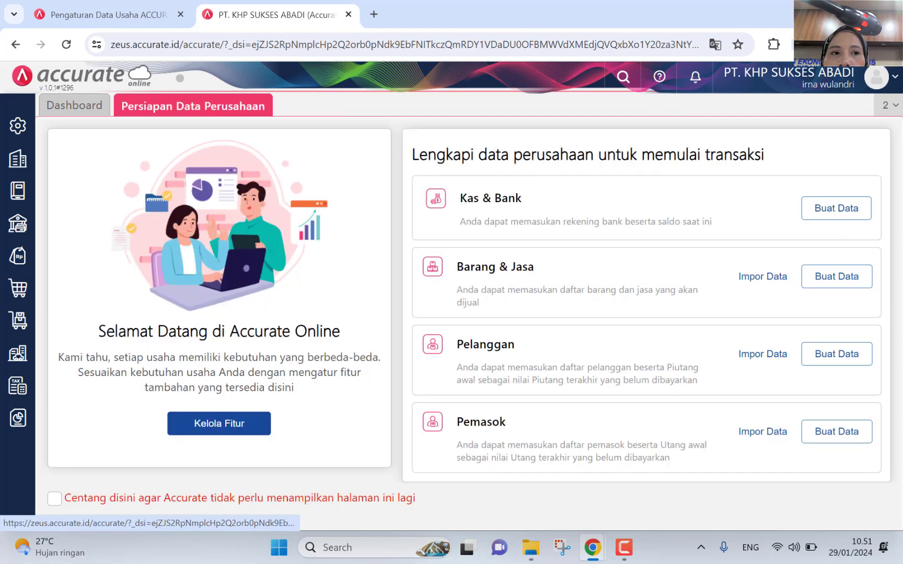
{"action": "left_click", "coordinate": [17, 126]}
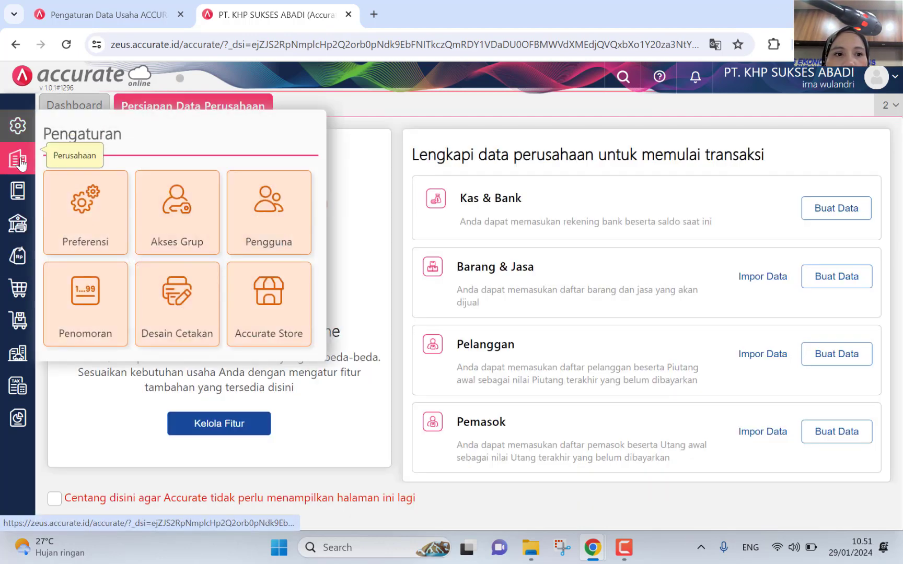
{"action": "left_click", "coordinate": [19, 160]}
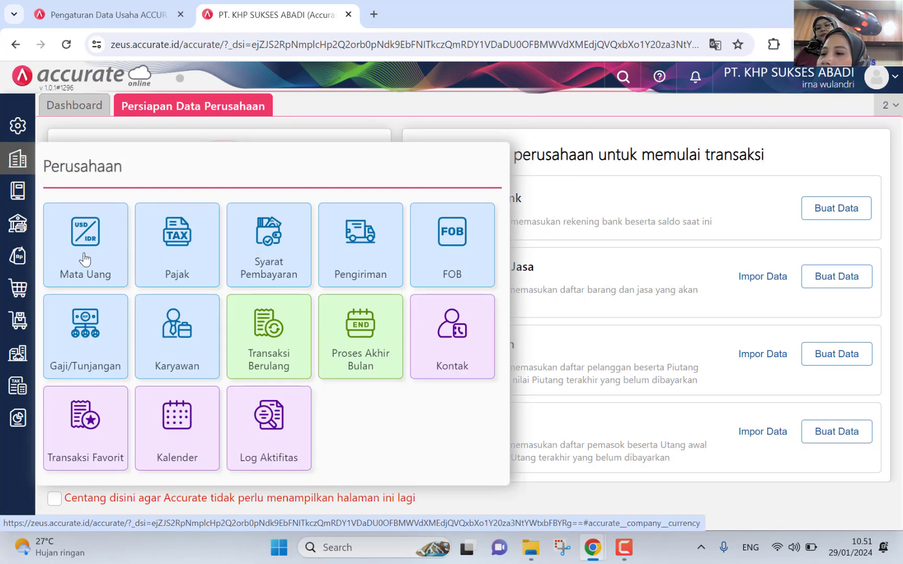
Step: Add a new Mata Uang by searching 'us', choosing US Dollar and saving it
{"action": "left_click", "coordinate": [85, 259]}
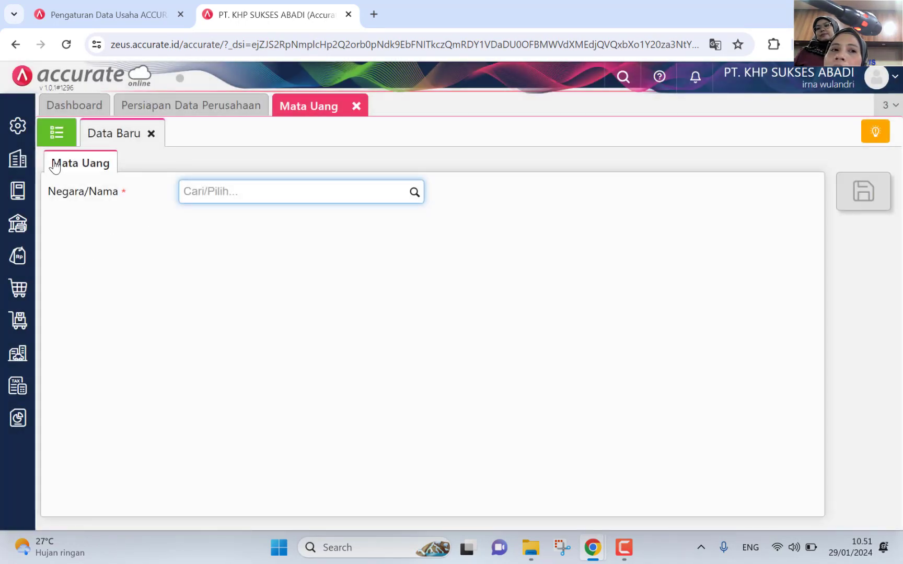
{"action": "left_click", "coordinate": [63, 137]}
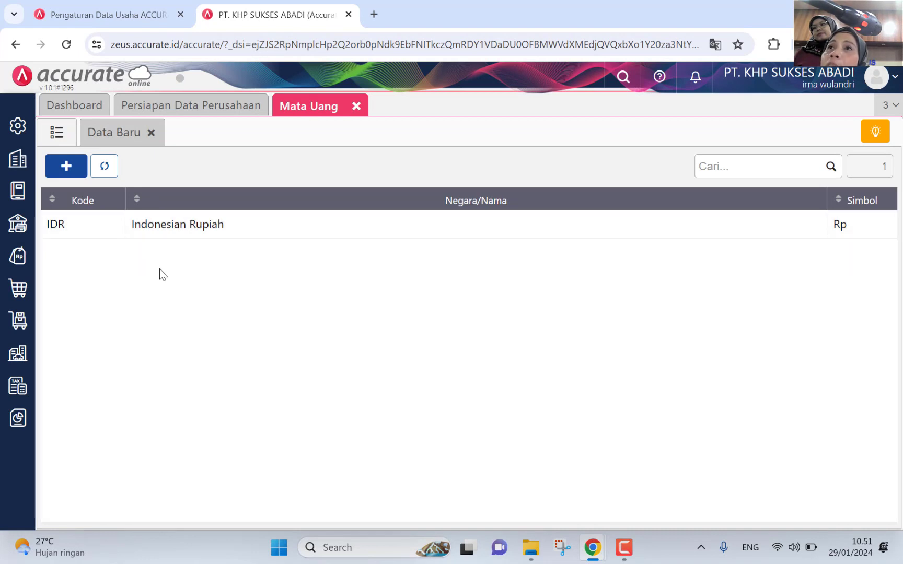
{"action": "left_click", "coordinate": [112, 131]}
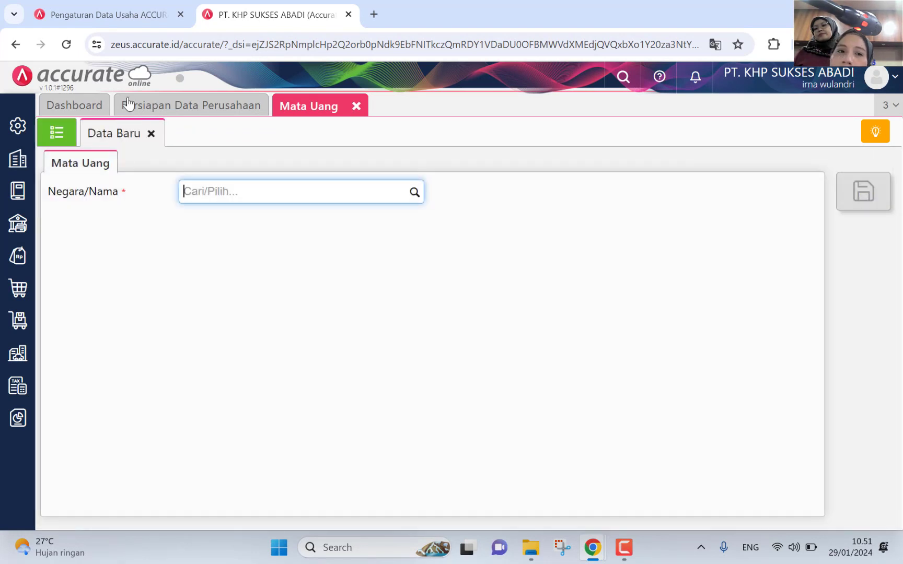
{"action": "type", "text": "us"}
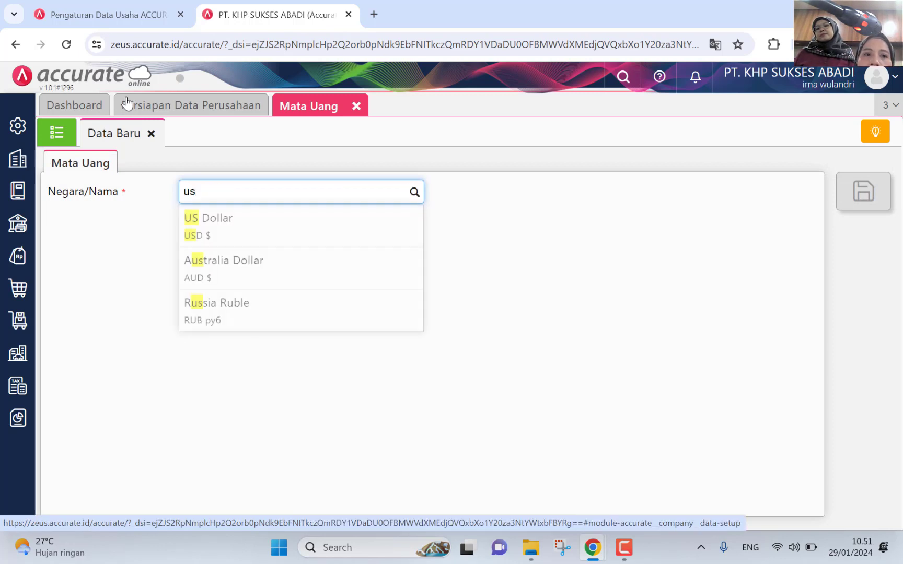
{"action": "left_click", "coordinate": [249, 240]}
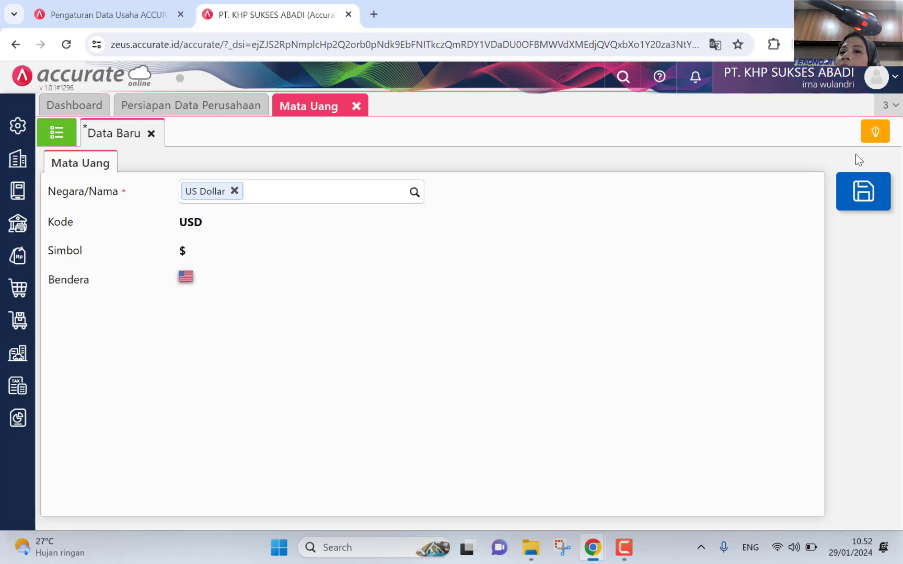
{"action": "left_click", "coordinate": [847, 197]}
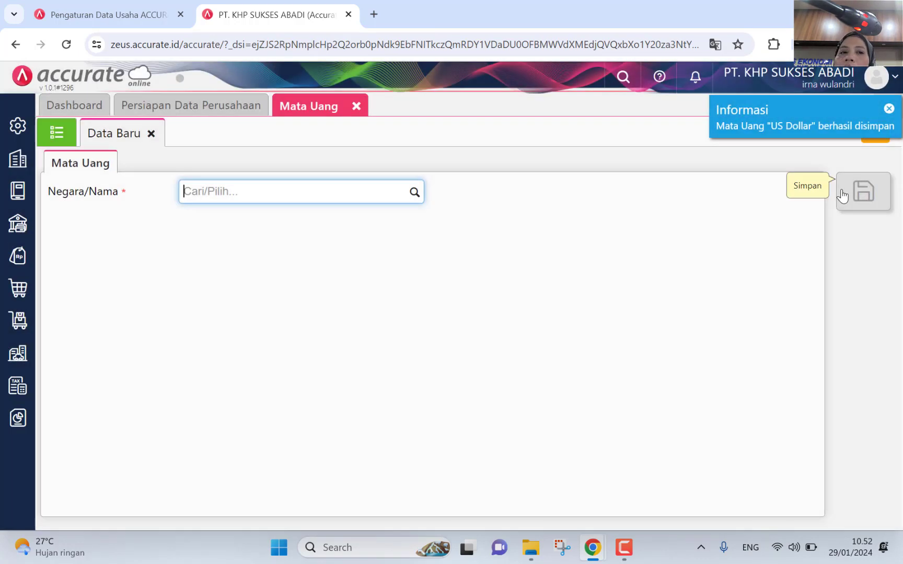
{"action": "left_click", "coordinate": [58, 135]}
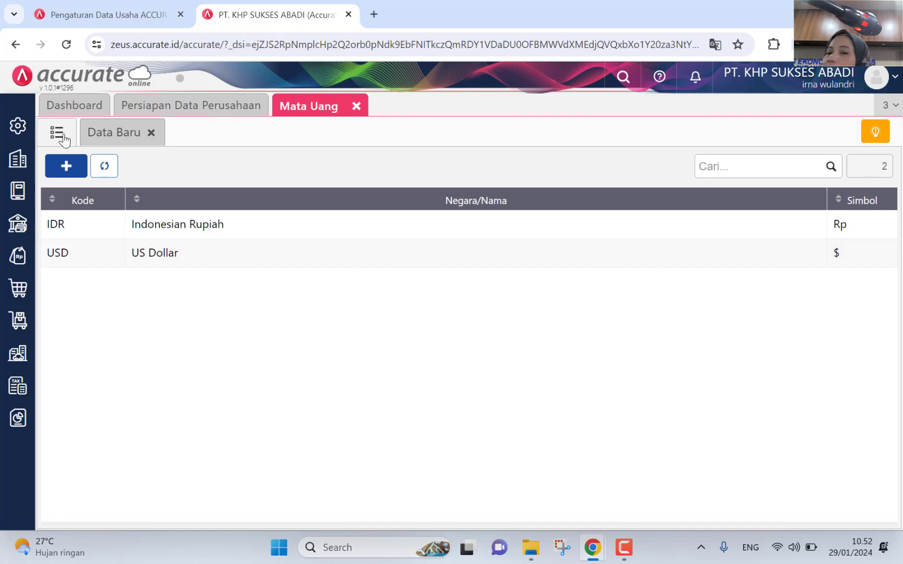
{"action": "left_click", "coordinate": [17, 160]}
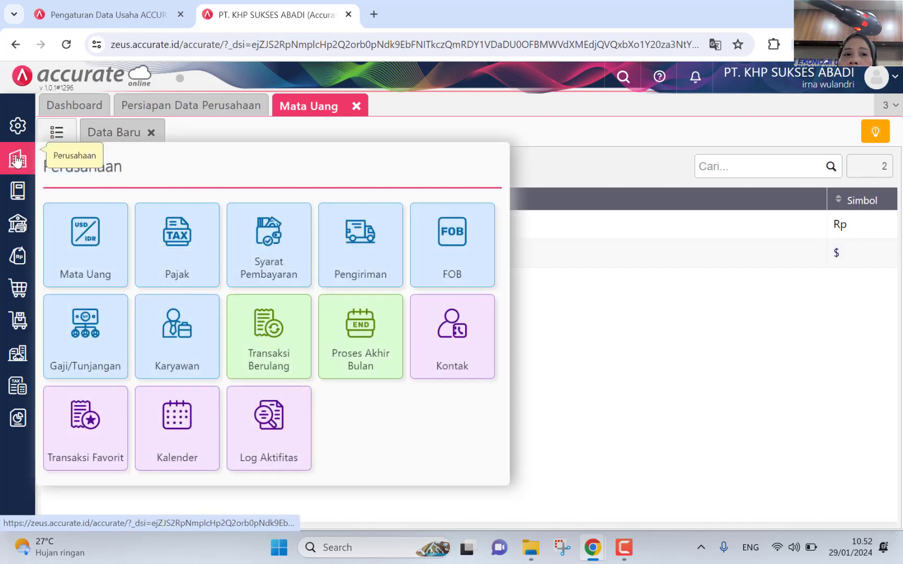
Step: Open the Pajak list and review the Pajak Pertambahan Nilai record at 11%
{"action": "left_click", "coordinate": [174, 265]}
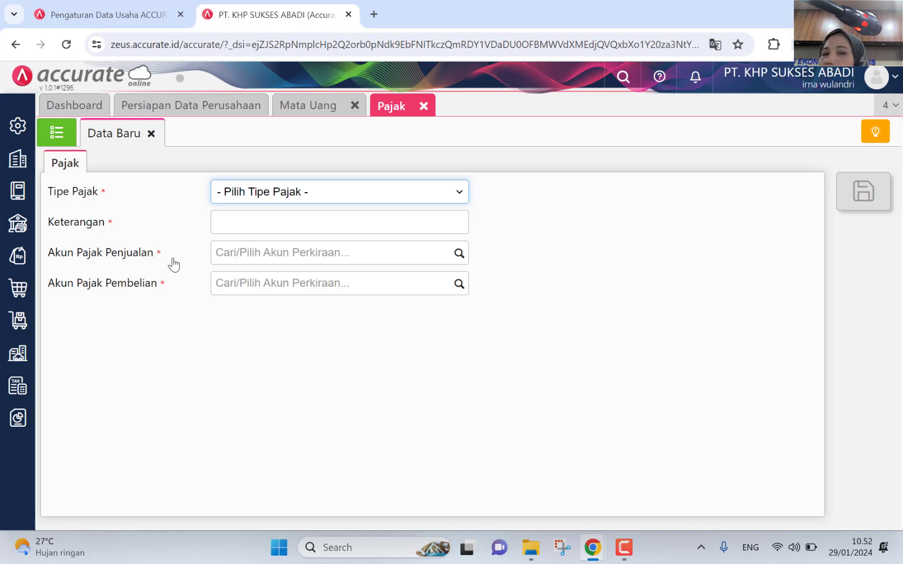
{"action": "left_click", "coordinate": [57, 134]}
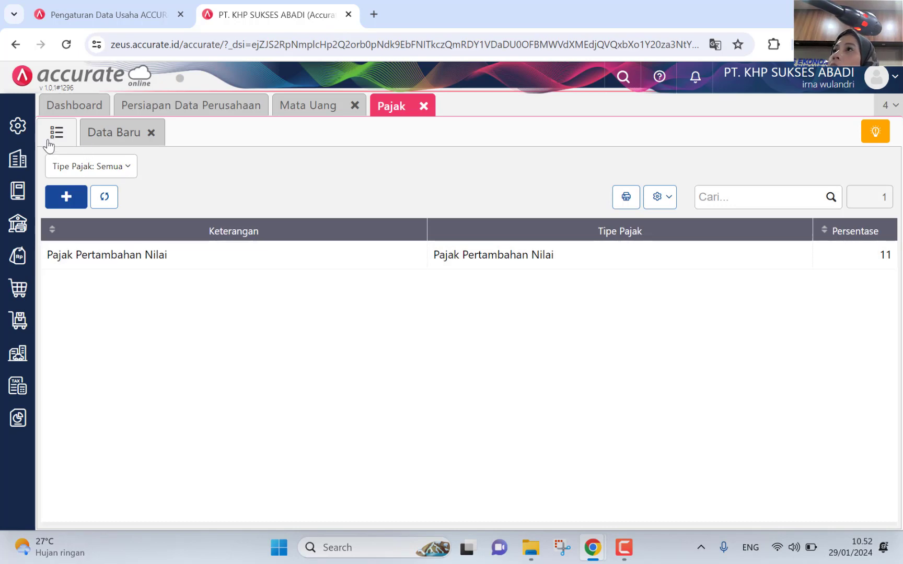
{"action": "left_click", "coordinate": [464, 256]}
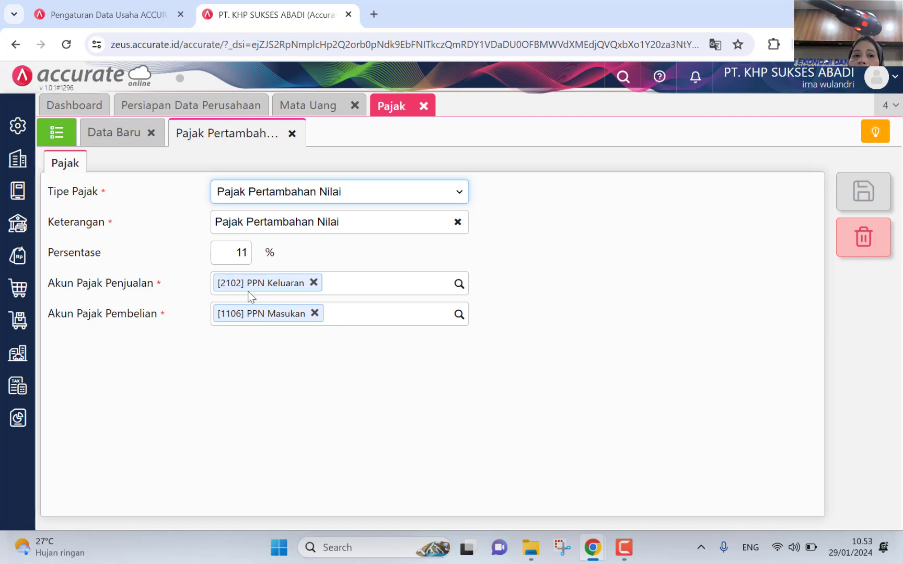
{"action": "left_click", "coordinate": [49, 135]}
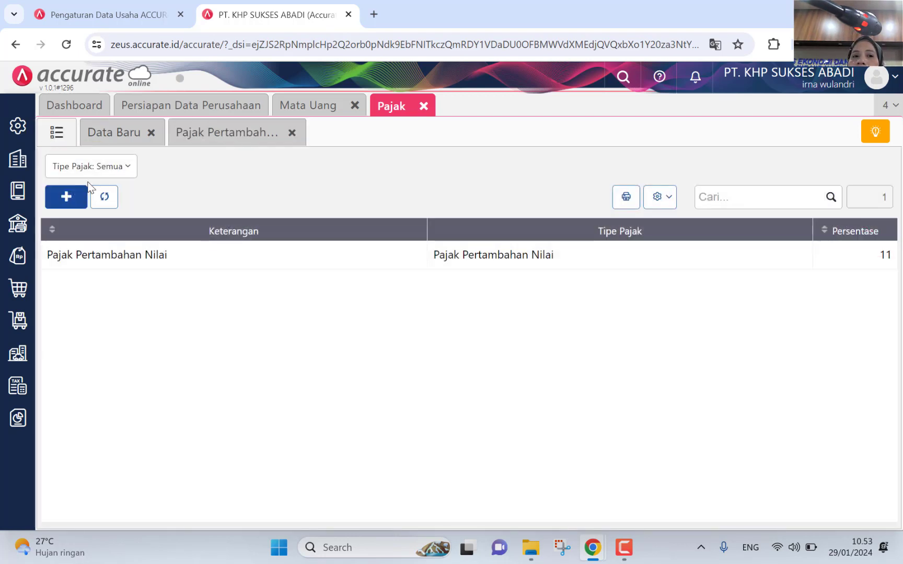
Step: Reopen Pajak Pertambahan Nilai to view 11% with accounts 2102 PPN Keluaran and 1106 PPN Masukan
{"action": "left_click", "coordinate": [109, 256]}
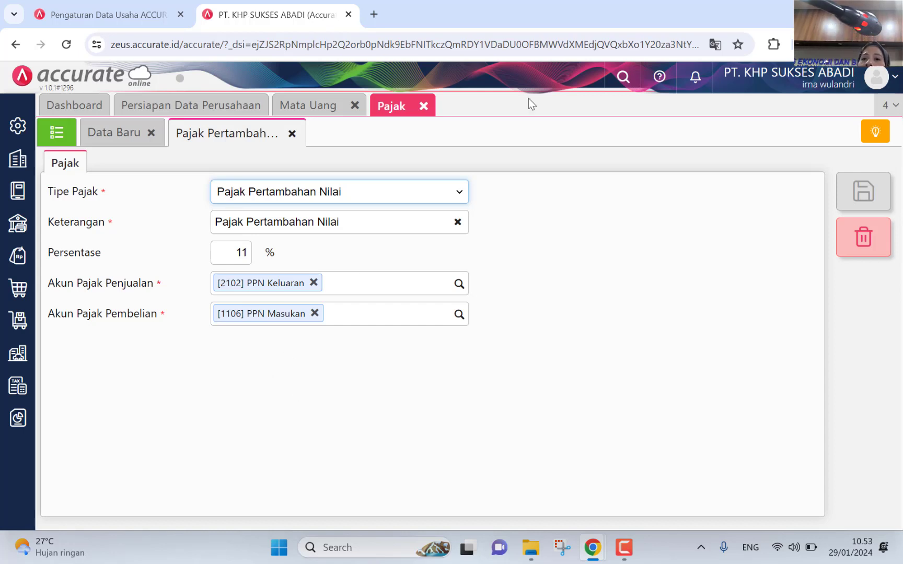
Step: Close the Pajak and Mata Uang pages and browse the 32-account Akun Perkiraan list
{"action": "left_click", "coordinate": [424, 109]}
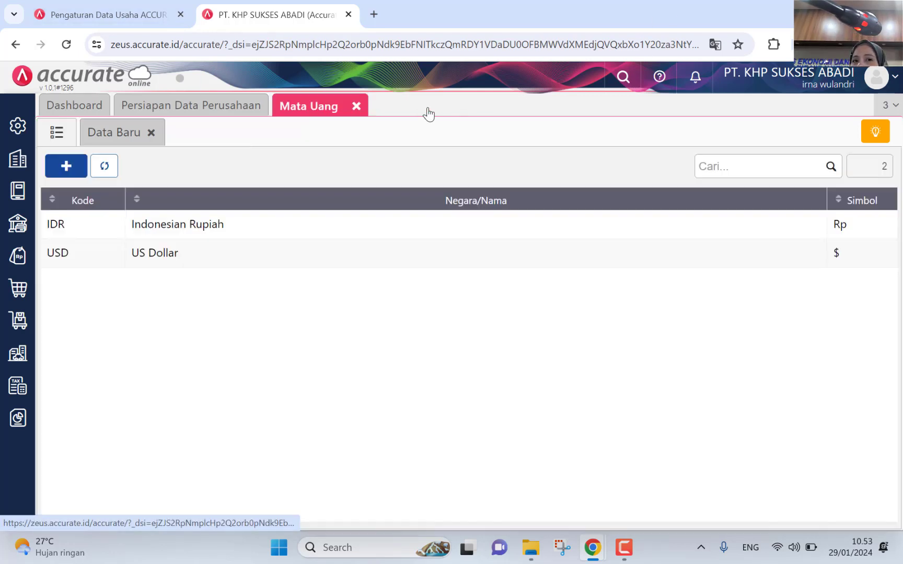
{"action": "left_click", "coordinate": [357, 106]}
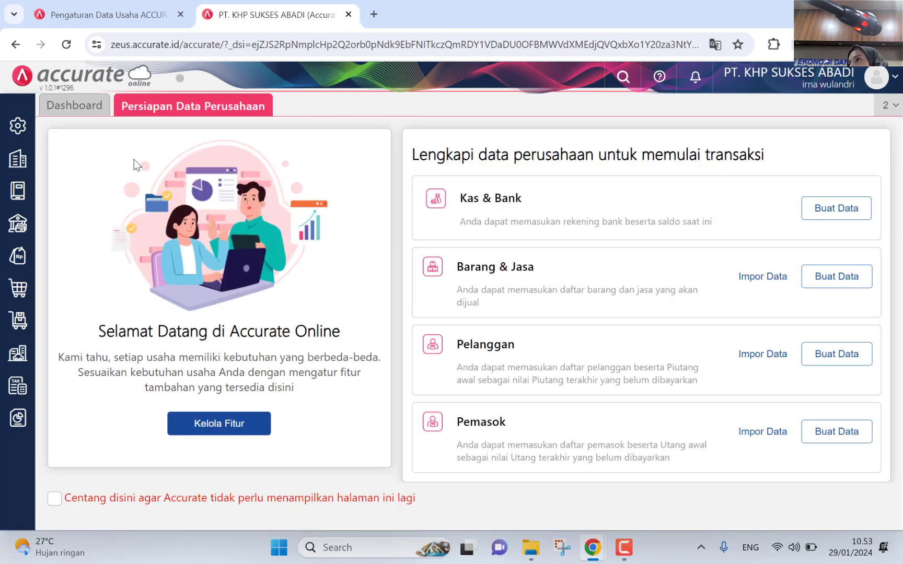
{"action": "left_click", "coordinate": [21, 186]}
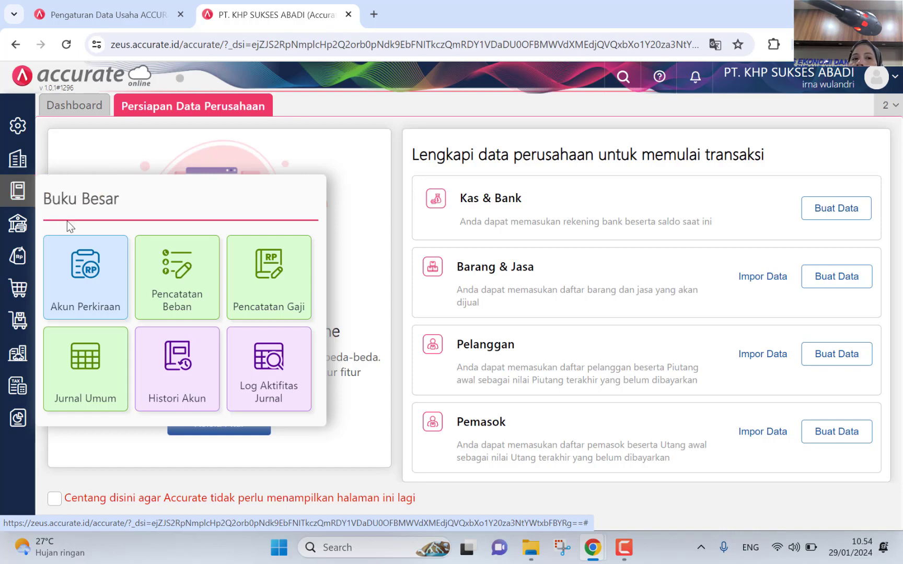
{"action": "left_click", "coordinate": [91, 270]}
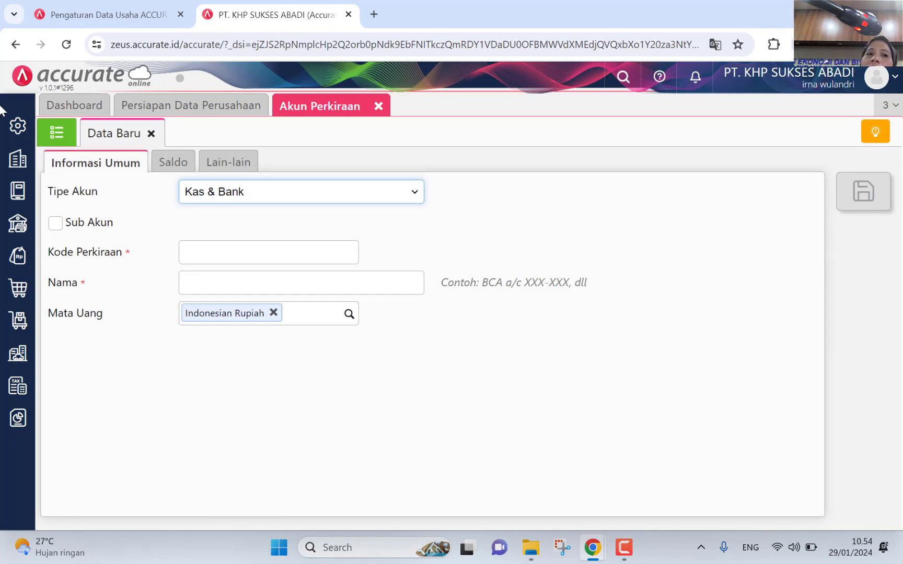
{"action": "left_click", "coordinate": [62, 137]}
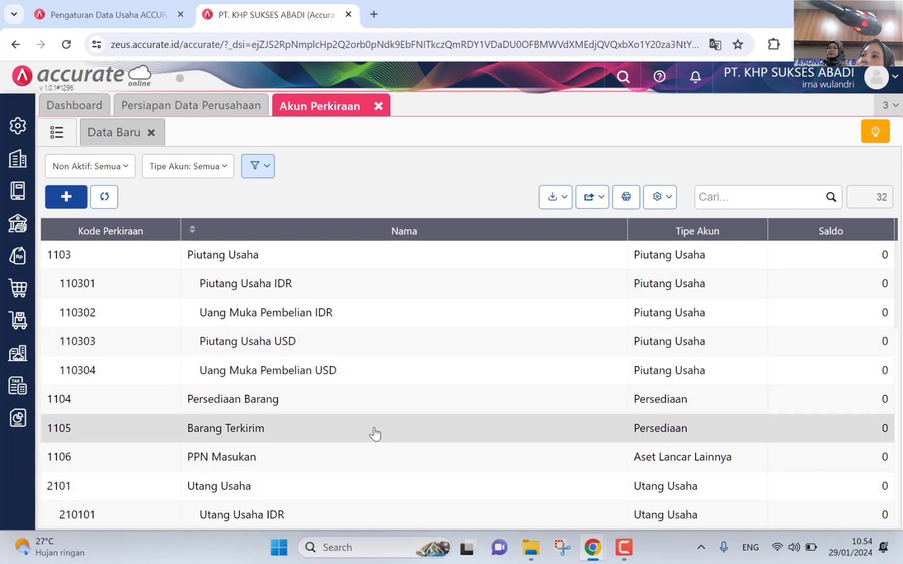
{"action": "scroll", "coordinate": [310, 329], "scroll_direction": "down", "scroll_amount": 6}
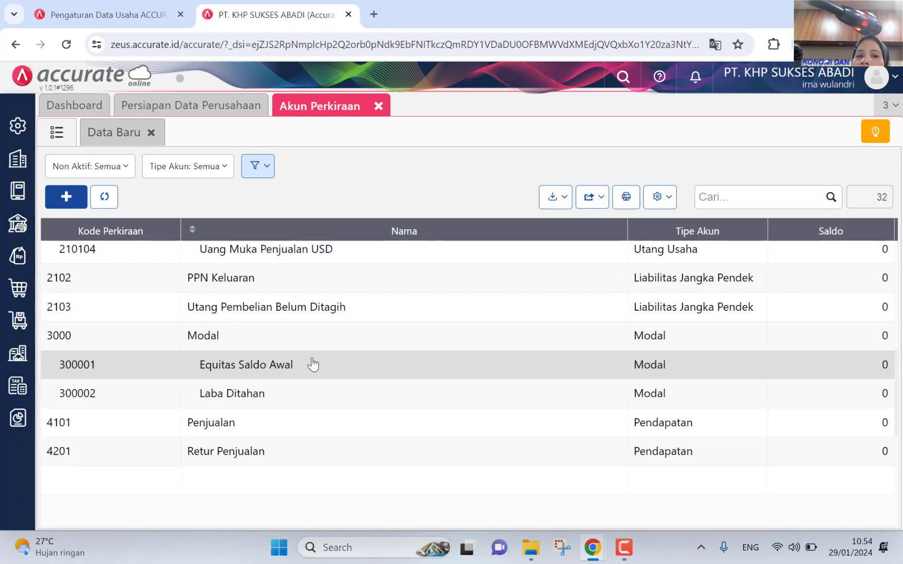
{"action": "scroll", "coordinate": [316, 364], "scroll_direction": "down", "scroll_amount": 5}
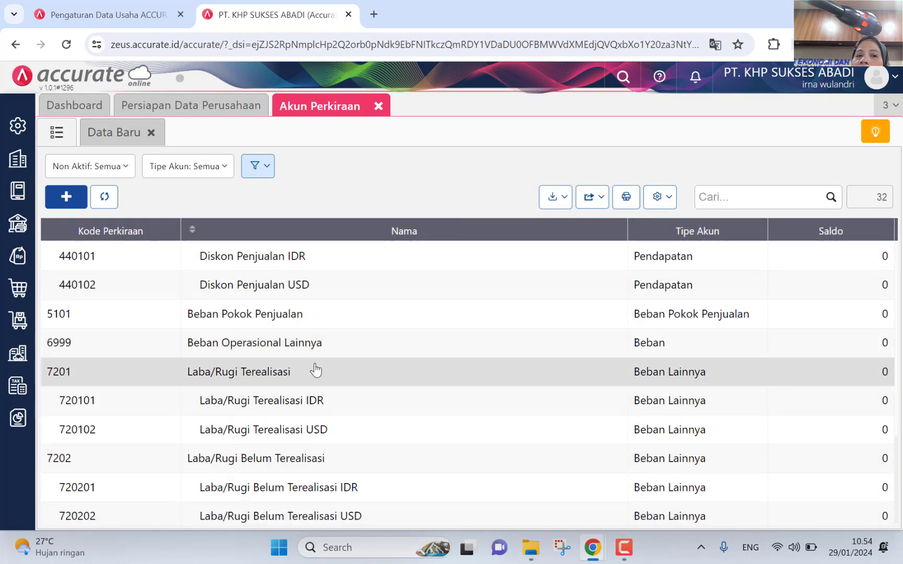
{"action": "scroll", "coordinate": [315, 369], "scroll_direction": "up", "scroll_amount": 11}
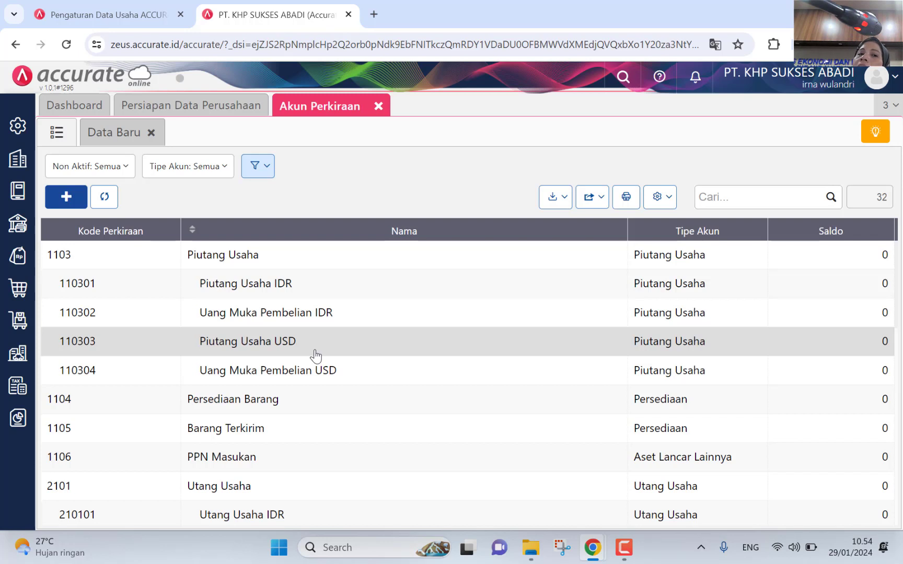
Step: Start the account import from Excel and choose 1. Daftar Akun.xlsx from D:\File Excel Buku Edu
{"action": "left_click", "coordinate": [552, 201]}
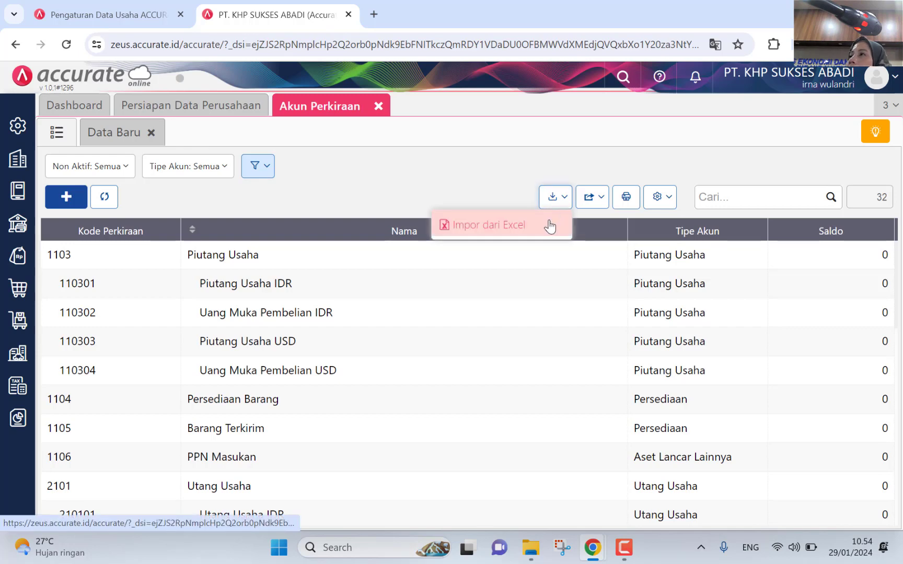
{"action": "left_click", "coordinate": [549, 226]}
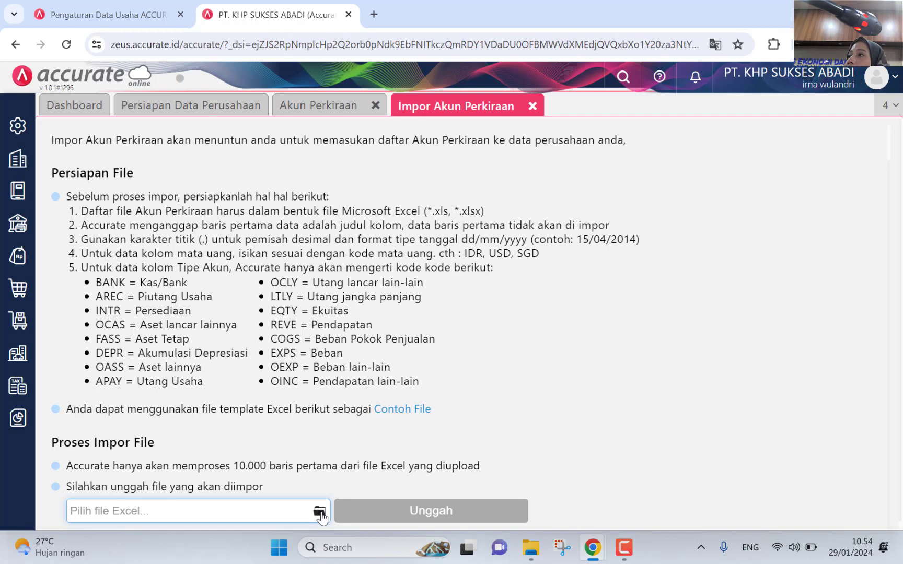
{"action": "left_click", "coordinate": [320, 512]}
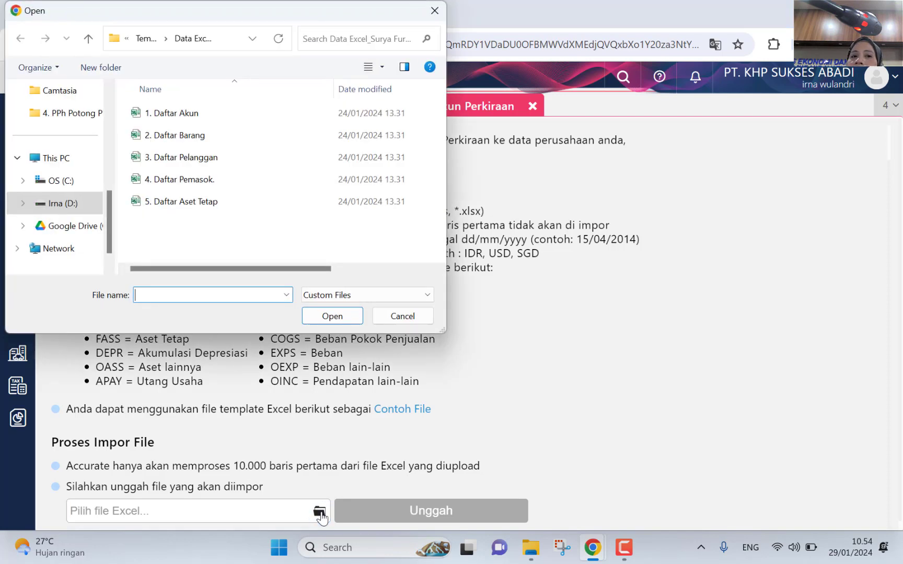
{"action": "left_click", "coordinate": [87, 203]}
{"action": "scroll", "coordinate": [255, 212], "scroll_direction": "up", "scroll_amount": 4}
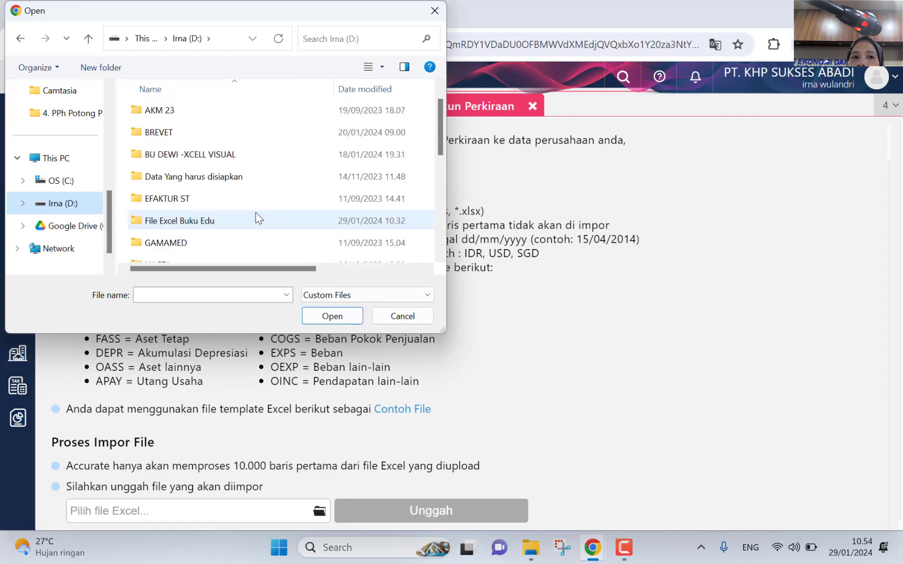
{"action": "scroll", "coordinate": [243, 167], "scroll_direction": "up", "scroll_amount": 1}
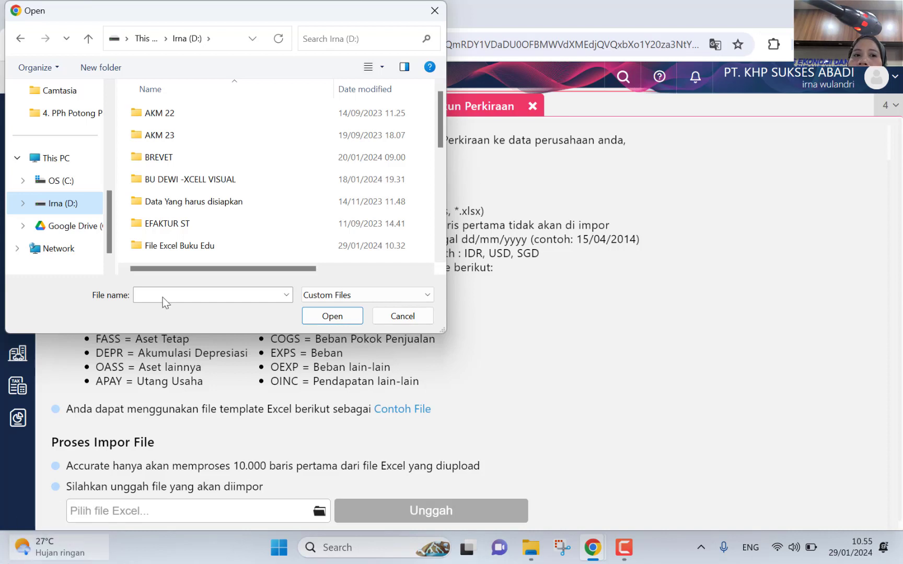
{"action": "left_click", "coordinate": [219, 245]}
{"action": "double_click", "coordinate": [218, 246]}
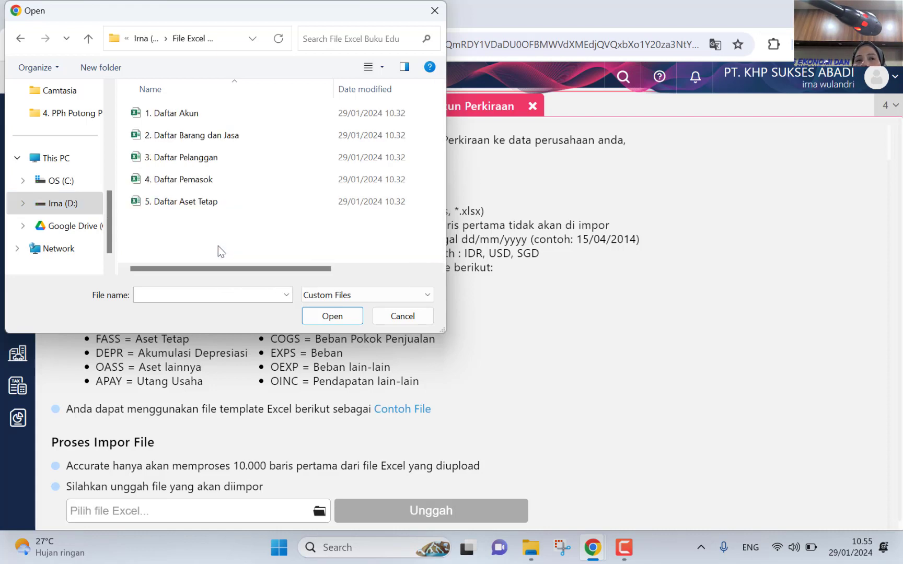
{"action": "left_click", "coordinate": [190, 116]}
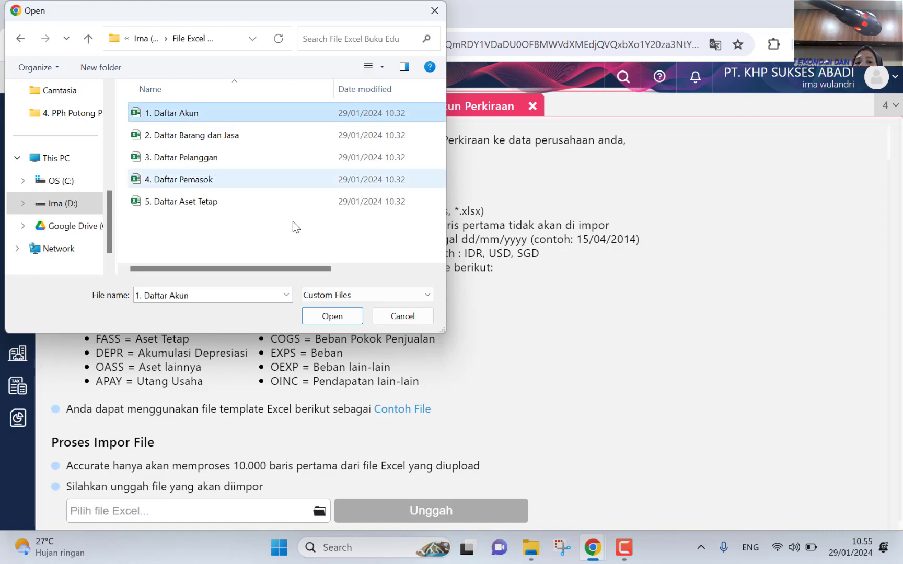
{"action": "left_click", "coordinate": [333, 317]}
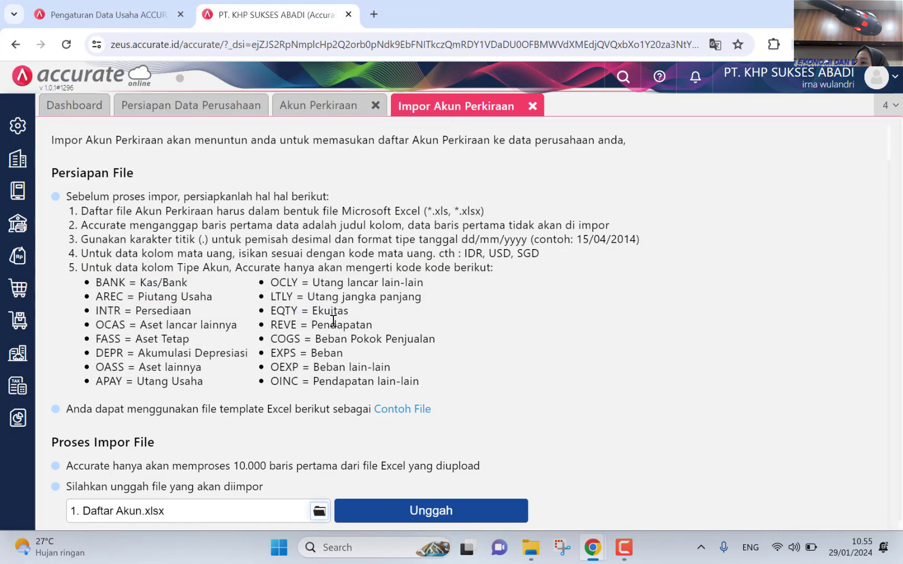
Step: Upload 1. Daftar Akun.xlsx, keep the default column mapping and continue to the import preview
{"action": "left_click", "coordinate": [414, 511]}
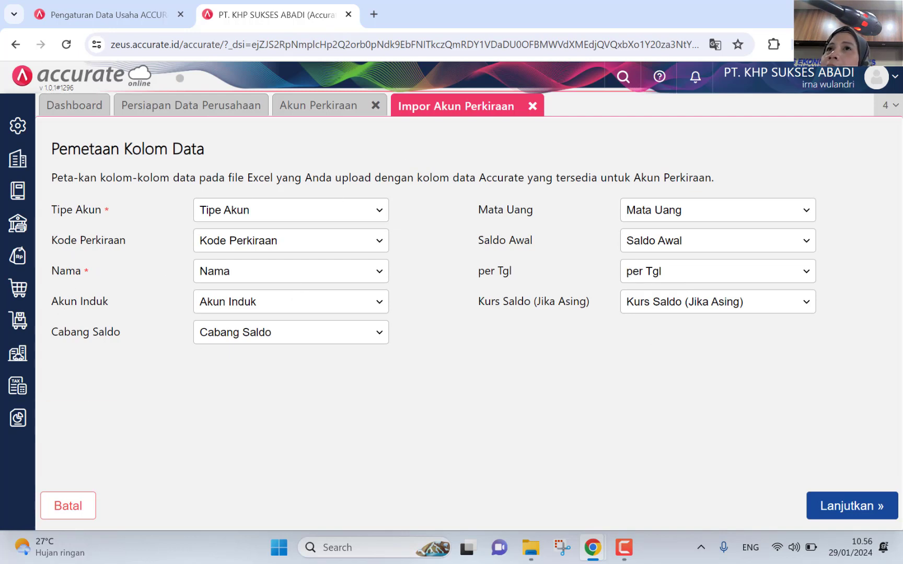
{"action": "left_click", "coordinate": [848, 506]}
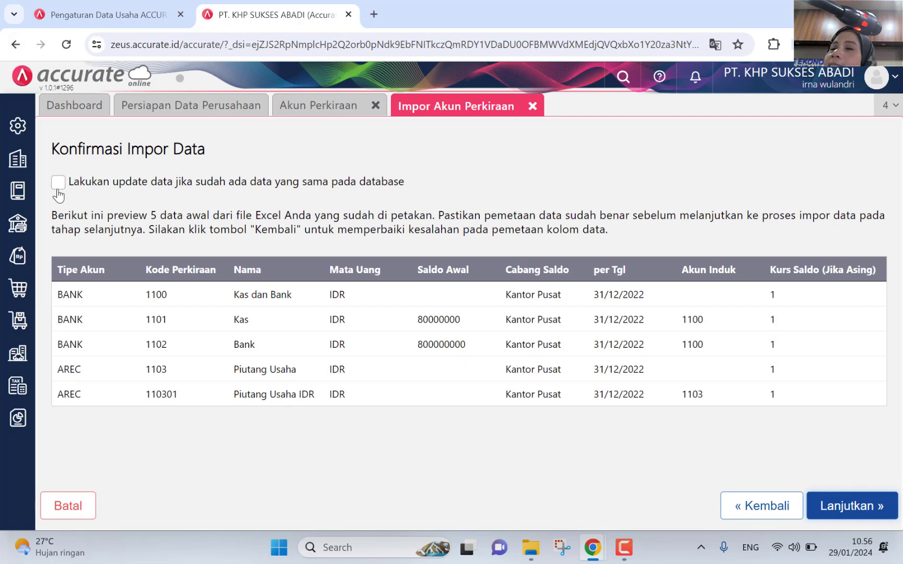
Step: Import the 62 accounts with 'Lakukan update data' ticked, then close the results and Akun Perkiraan tab
{"action": "left_click", "coordinate": [59, 184]}
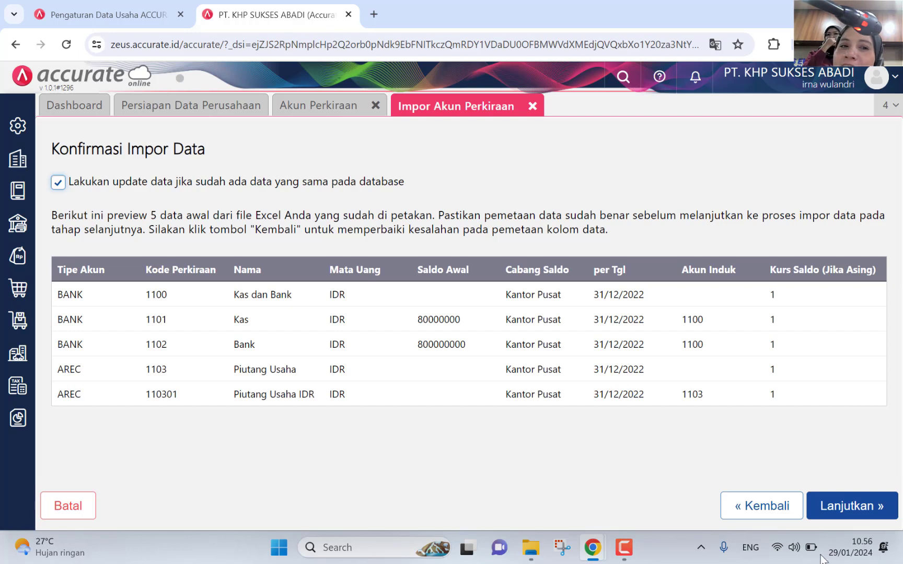
{"action": "left_click", "coordinate": [846, 516]}
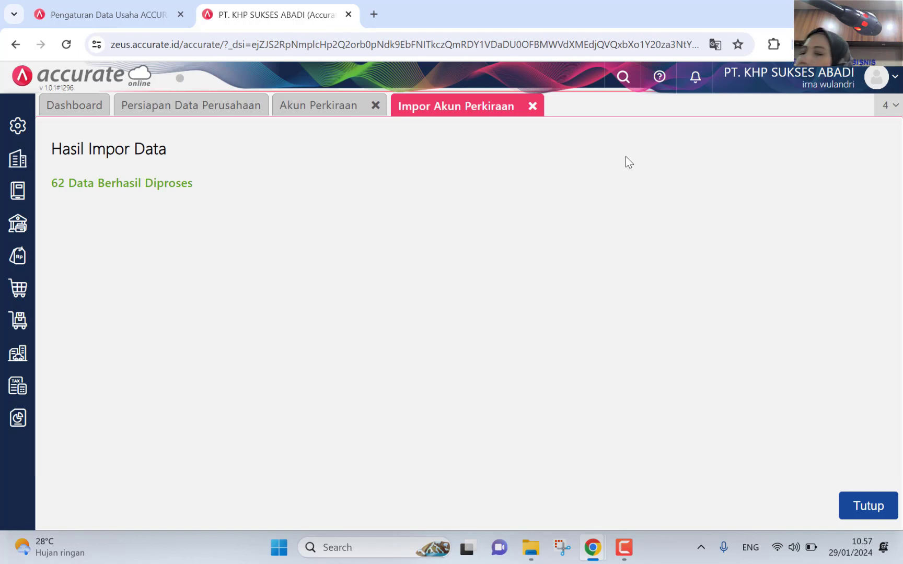
{"action": "left_click", "coordinate": [865, 504]}
{"action": "left_click", "coordinate": [379, 106]}
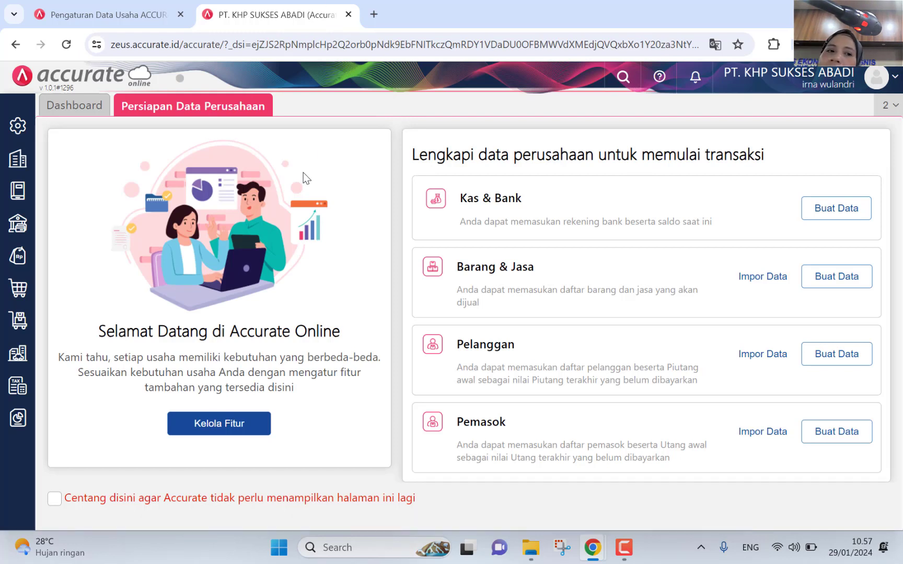
Step: Open the Persediaan module from the left sidebar
{"action": "left_click", "coordinate": [32, 320]}
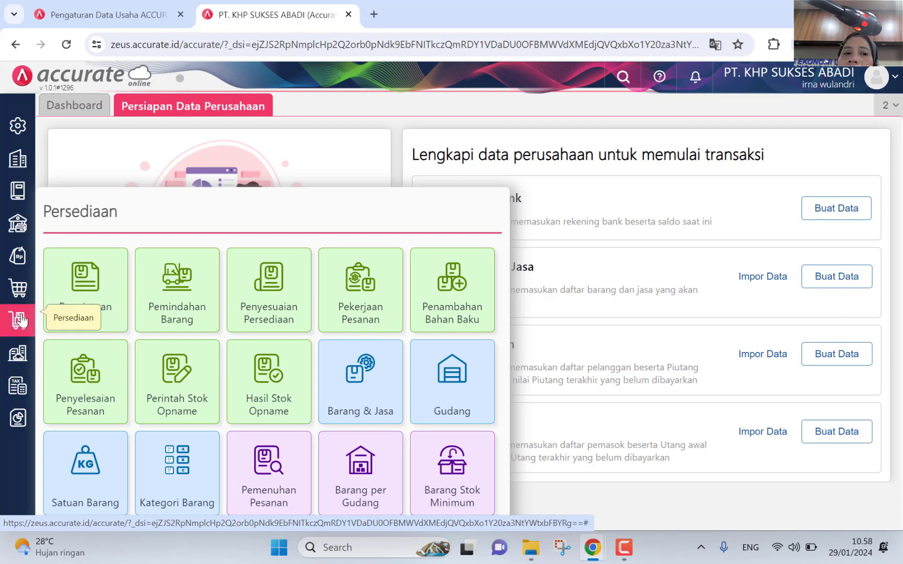
Step: Open Barang & Jasa in list view and choose Impor Data > Impor dari Excel
{"action": "left_click", "coordinate": [362, 406]}
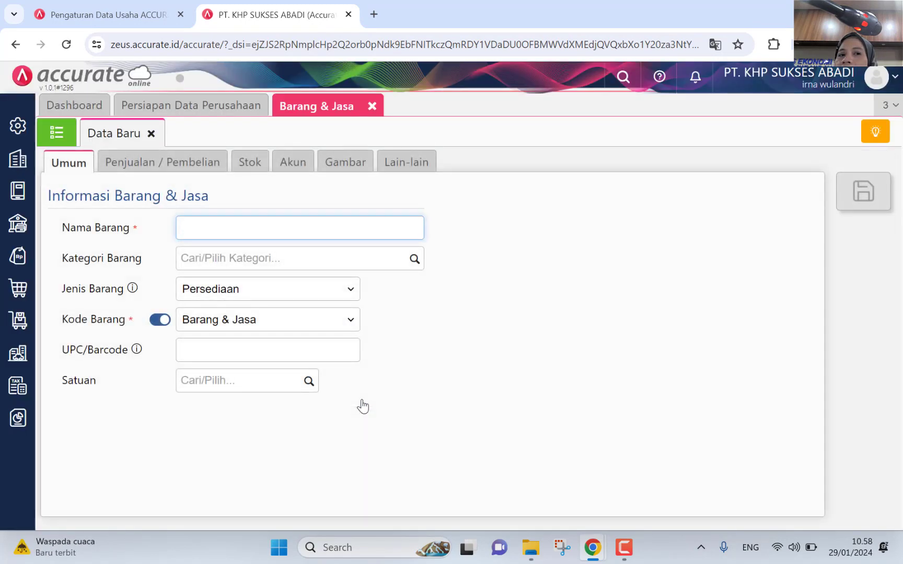
{"action": "left_click", "coordinate": [57, 135]}
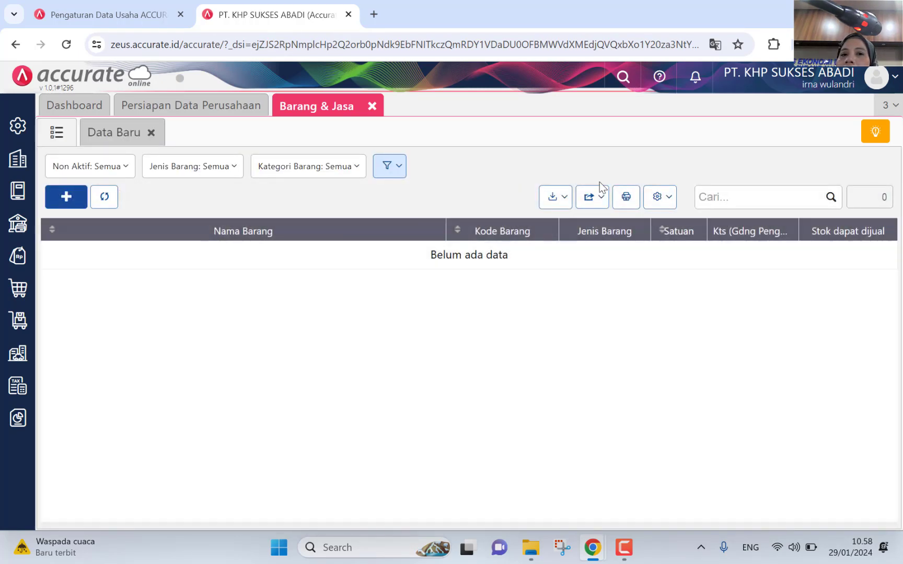
{"action": "left_click", "coordinate": [551, 199]}
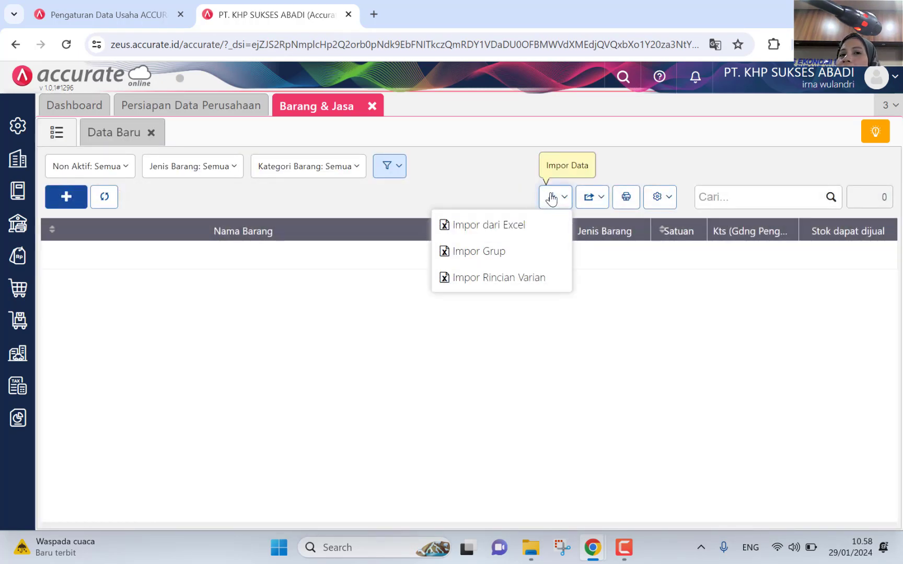
{"action": "left_click", "coordinate": [547, 222]}
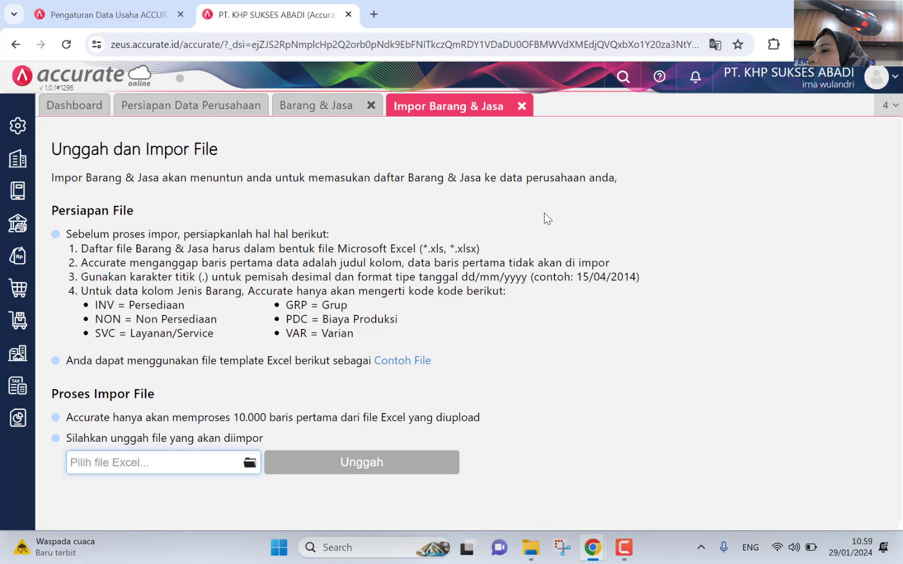
Step: Close the Impor Barang & Jasa tab and open a blank new Gudang form
{"action": "left_click", "coordinate": [522, 107]}
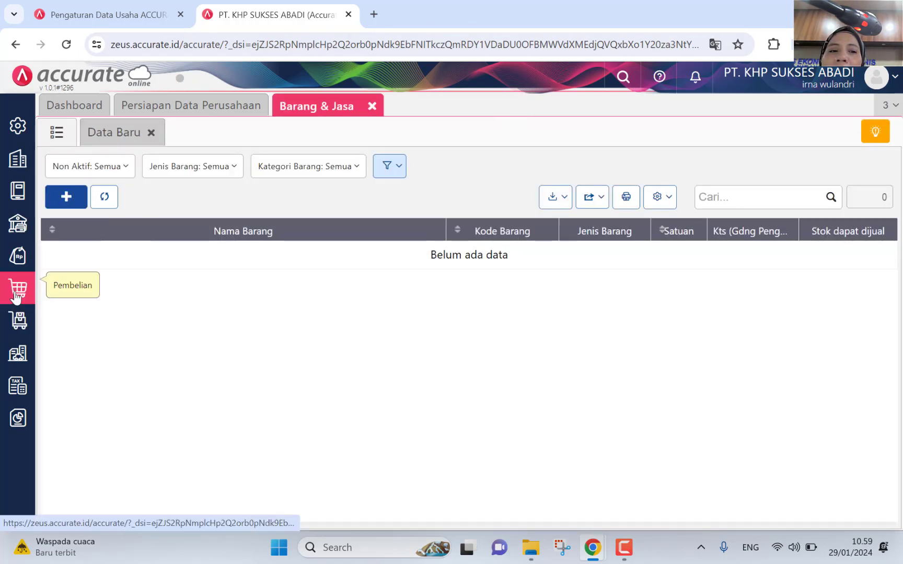
{"action": "left_click", "coordinate": [19, 319]}
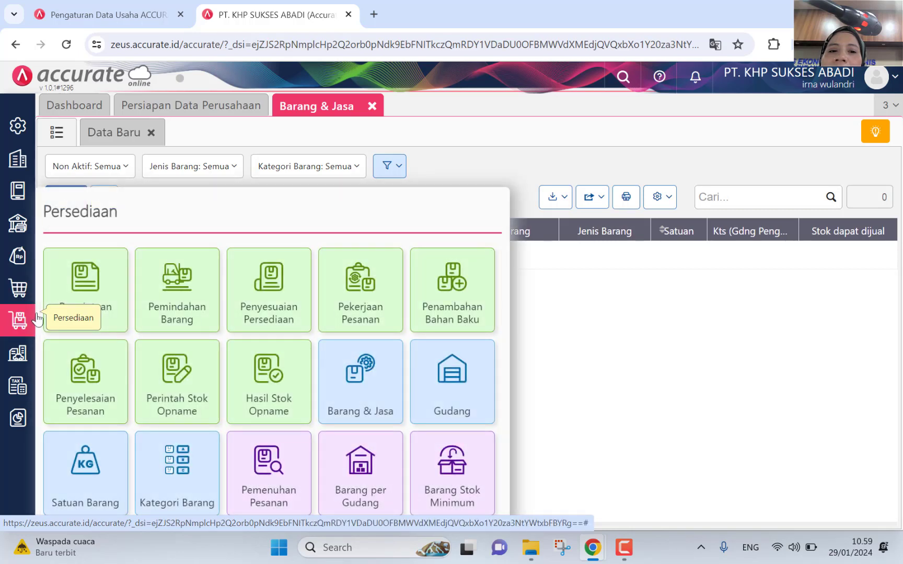
{"action": "left_click", "coordinate": [446, 392]}
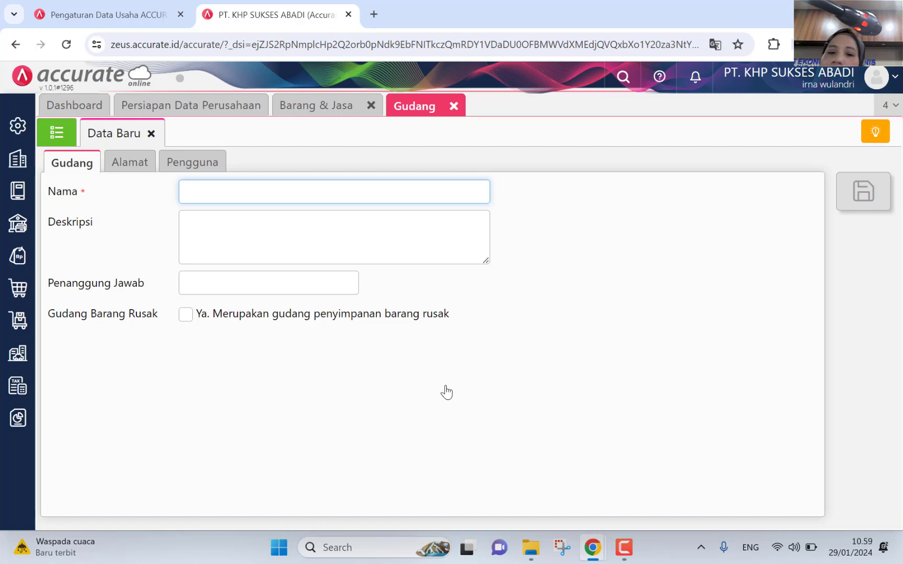
{"action": "left_click", "coordinate": [531, 548]}
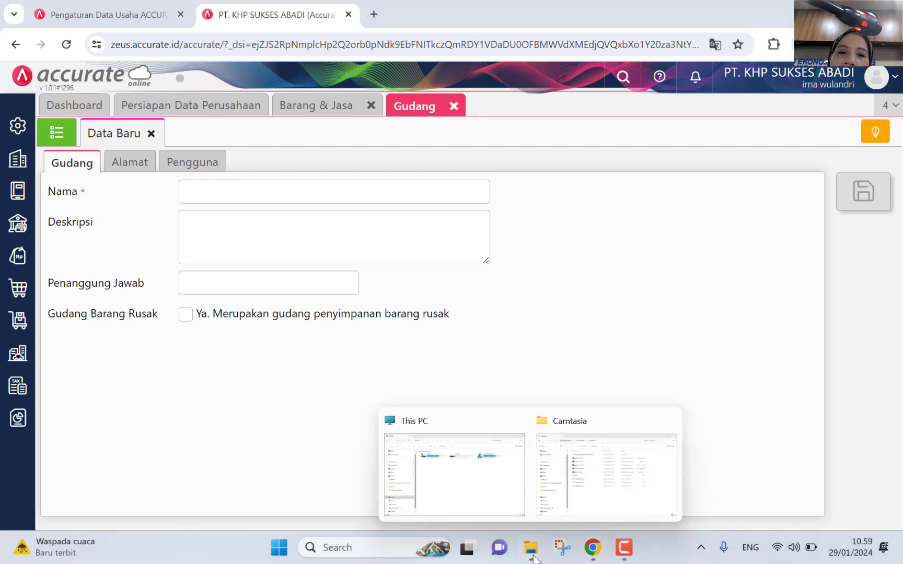
Step: In File Explorer, open D:\File Excel Buku Edu to view the five workbooks, then return to Accurate
{"action": "left_click", "coordinate": [606, 472]}
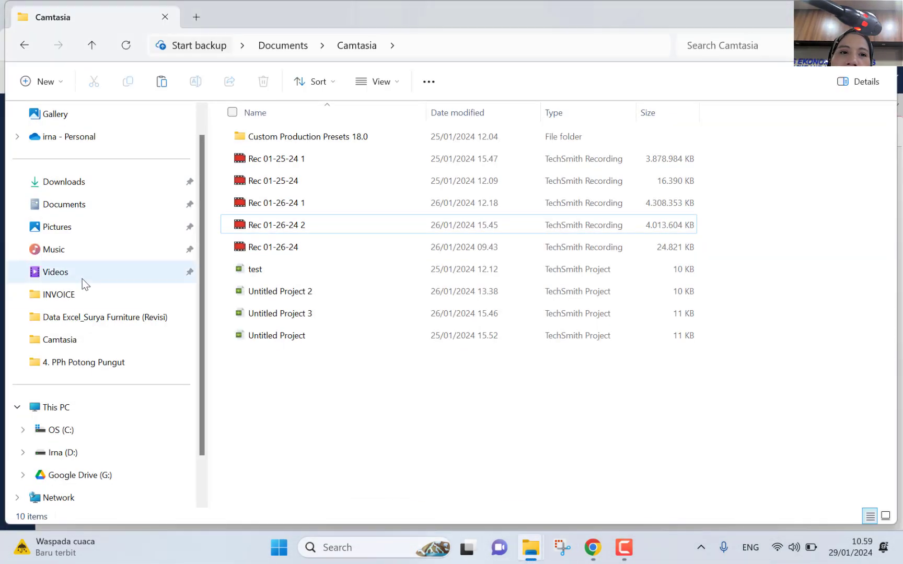
{"action": "left_click", "coordinate": [104, 457]}
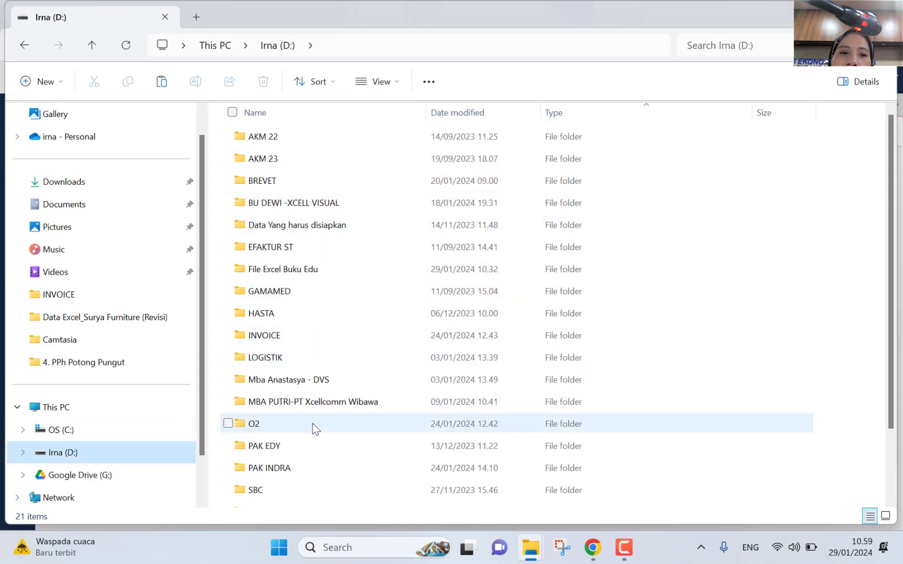
{"action": "scroll", "coordinate": [313, 427], "scroll_direction": "down", "scroll_amount": 1}
{"action": "scroll", "coordinate": [313, 426], "scroll_direction": "down", "scroll_amount": 1}
{"action": "scroll", "coordinate": [312, 430], "scroll_direction": "up", "scroll_amount": 3}
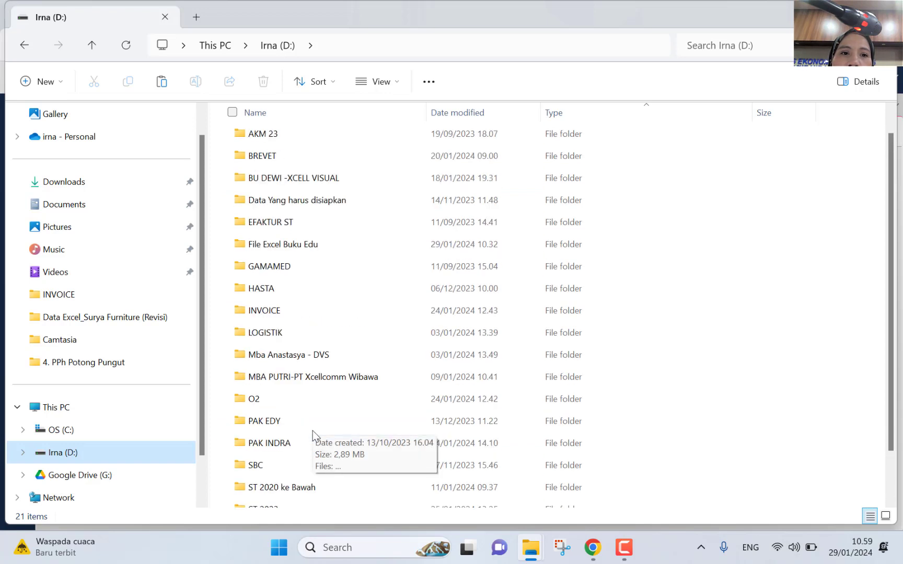
{"action": "double_click", "coordinate": [292, 244]}
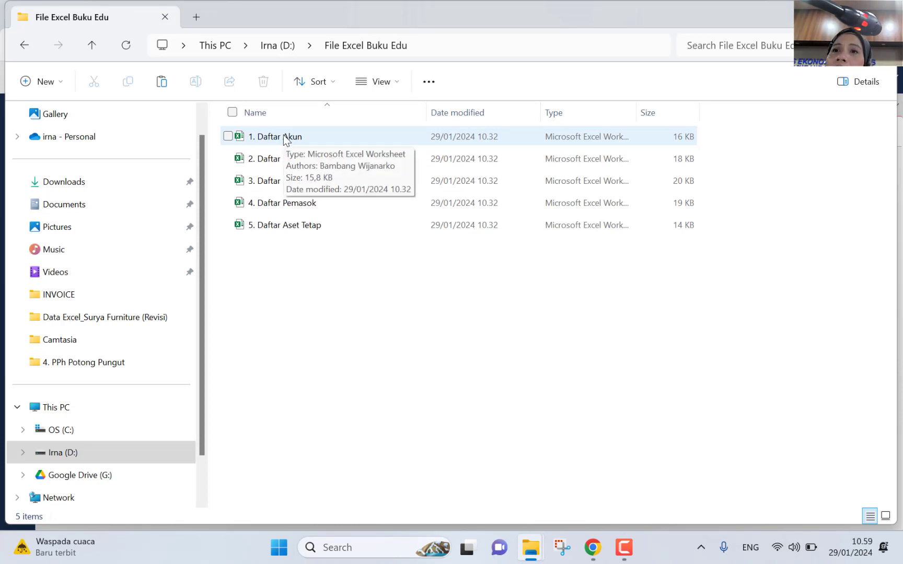
{"action": "mouse_move", "coordinate": [597, 552]}
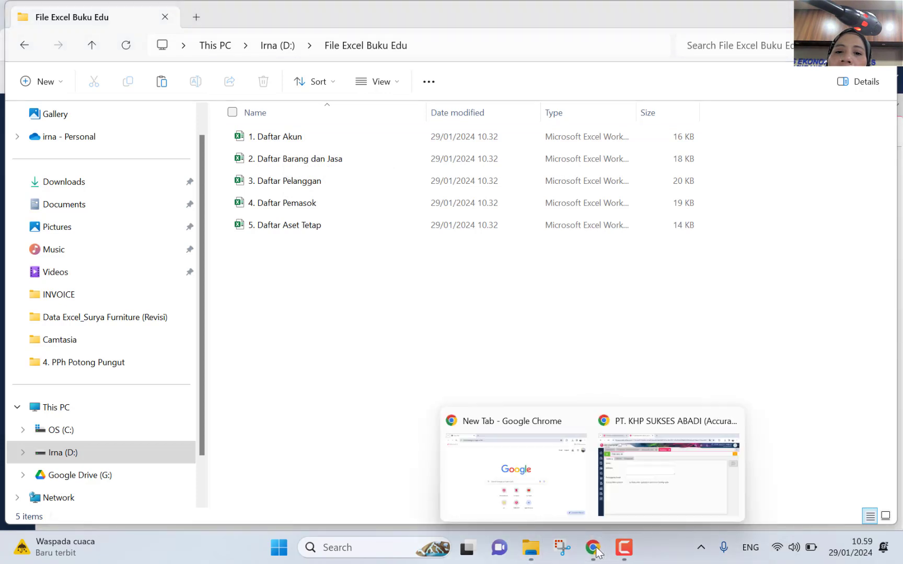
{"action": "left_click", "coordinate": [646, 474]}
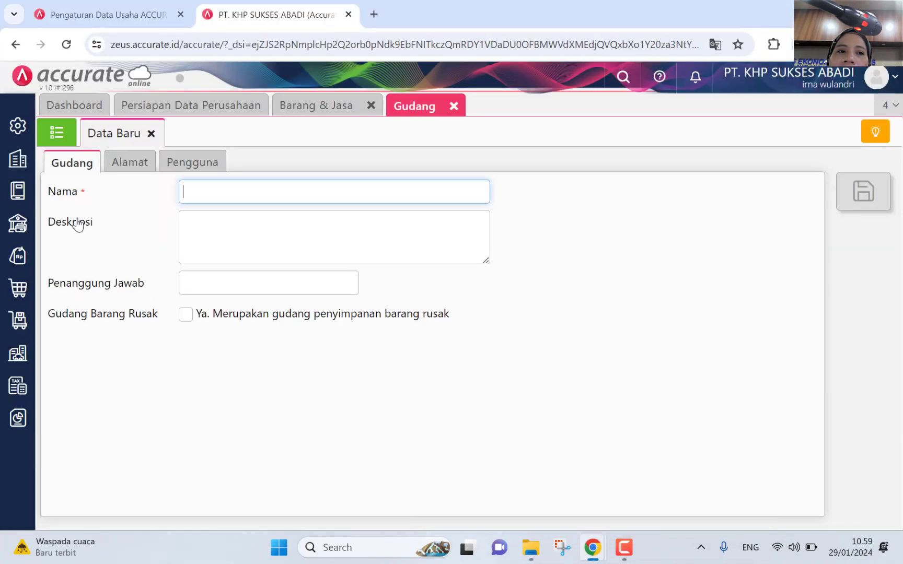
{"action": "left_click", "coordinate": [316, 107]}
{"action": "left_click", "coordinate": [65, 133]}
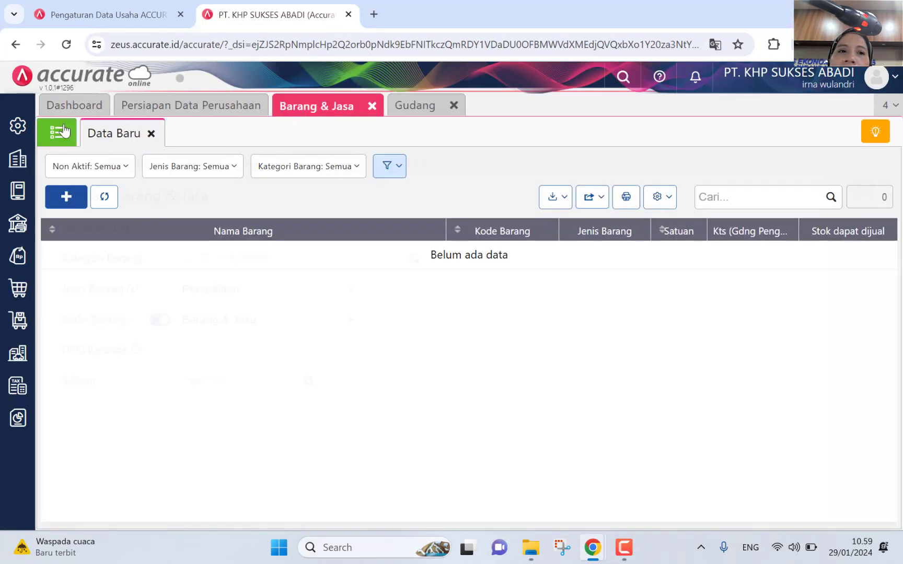
{"action": "left_click", "coordinate": [61, 134]}
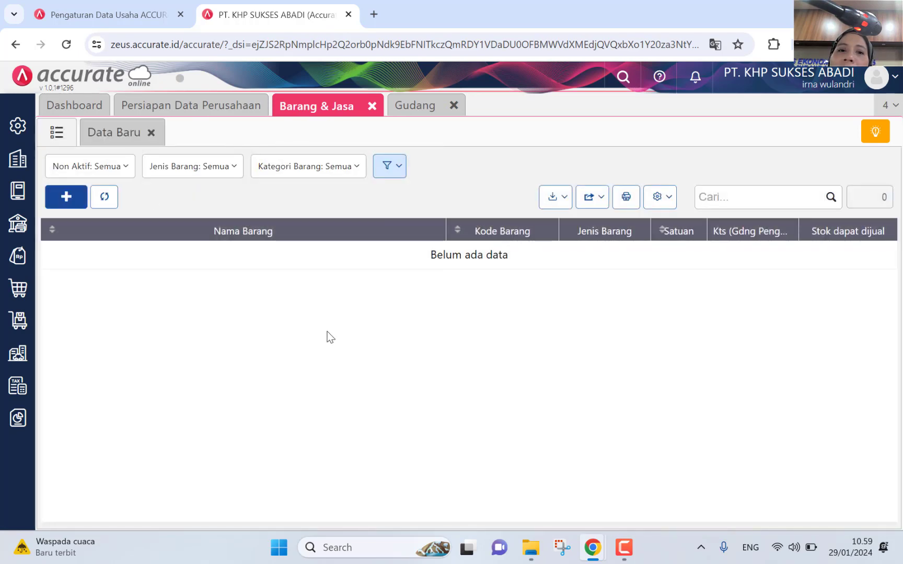
{"action": "left_click", "coordinate": [661, 197]}
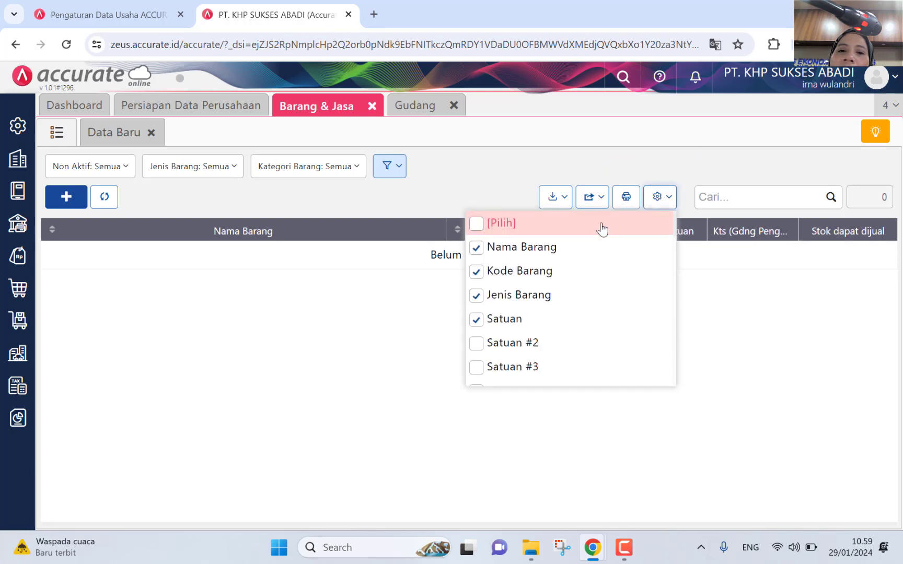
{"action": "left_click", "coordinate": [603, 229]}
{"action": "left_click", "coordinate": [602, 228]}
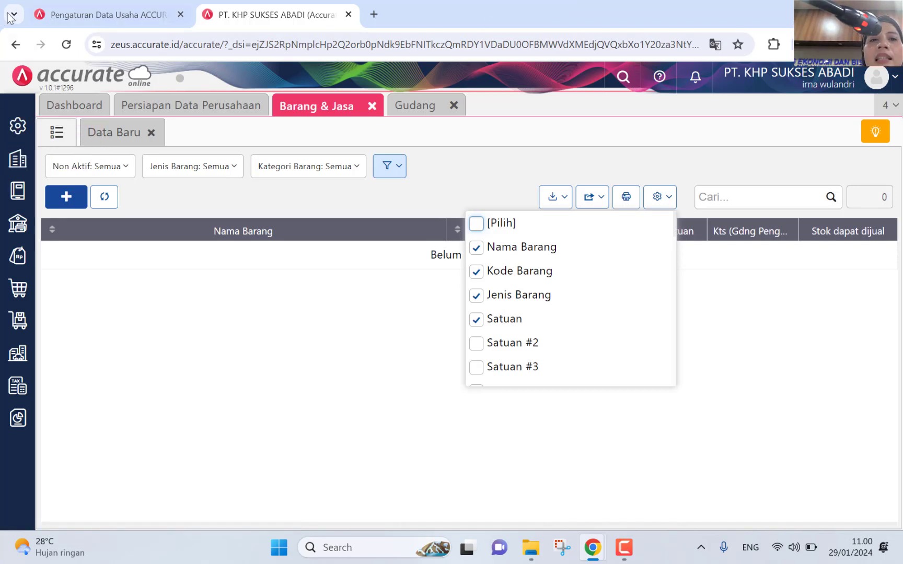
{"action": "left_click", "coordinate": [414, 109]}
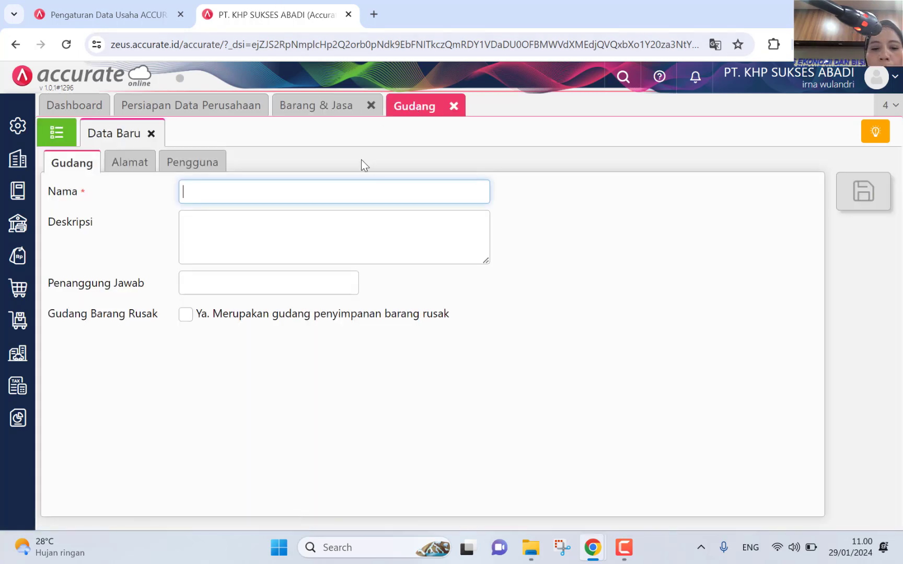
Step: Create and save a warehouse named Gudang Produksi
{"action": "type", "text": "g"}
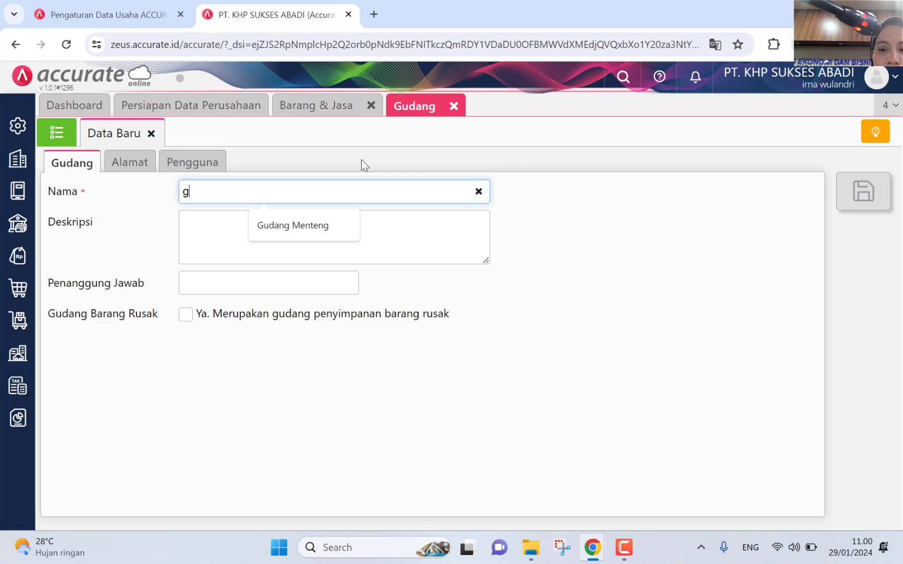
{"action": "key", "text": "BackSpace"}
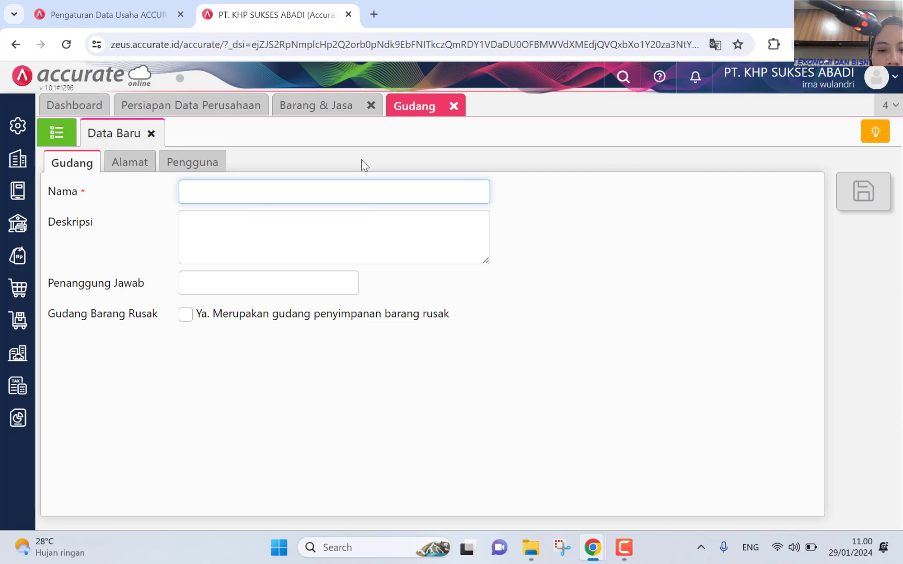
{"action": "type", "text": "Gudang Produksi"}
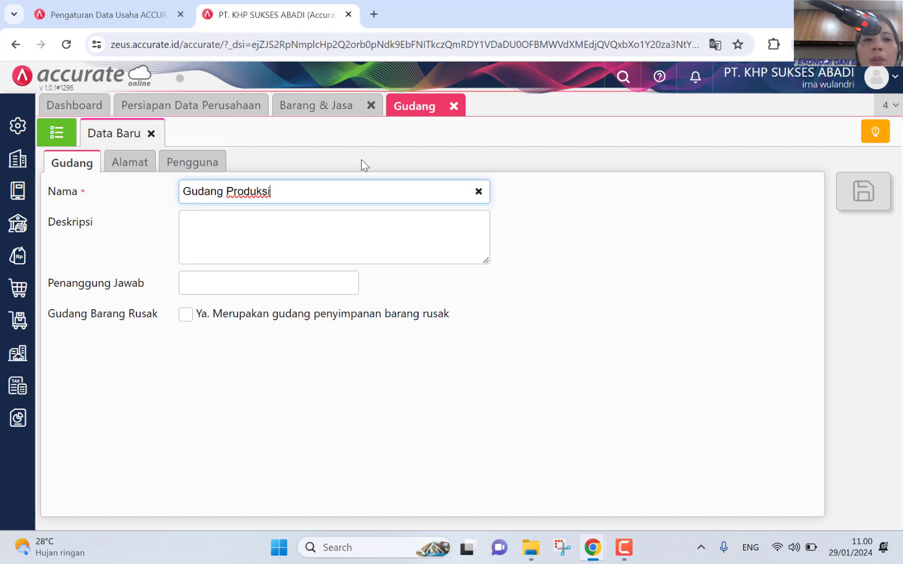
{"action": "left_click", "coordinate": [868, 205]}
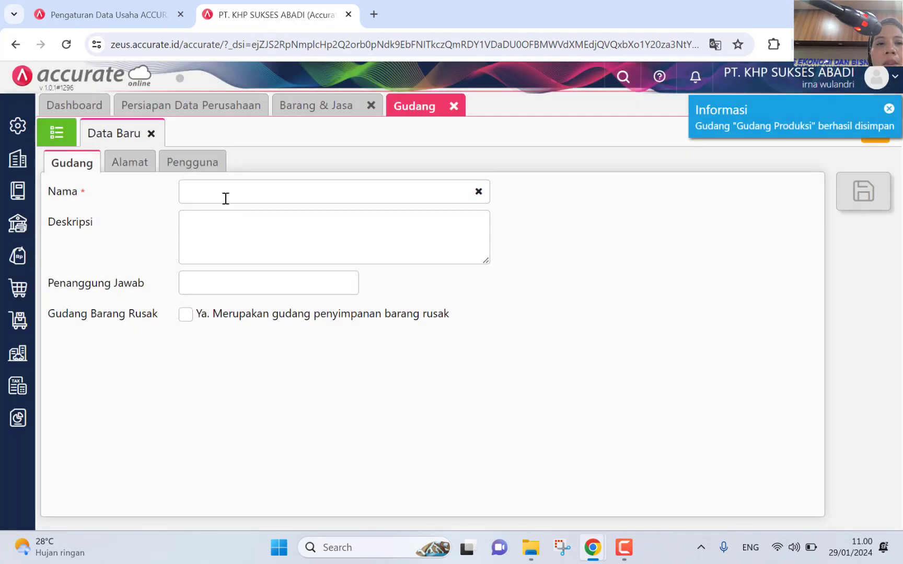
Step: Save a Toko warehouse, then open Gudang Produksi from the warehouse list
{"action": "left_click", "coordinate": [201, 192]}
{"action": "type", "text": "Toko"}
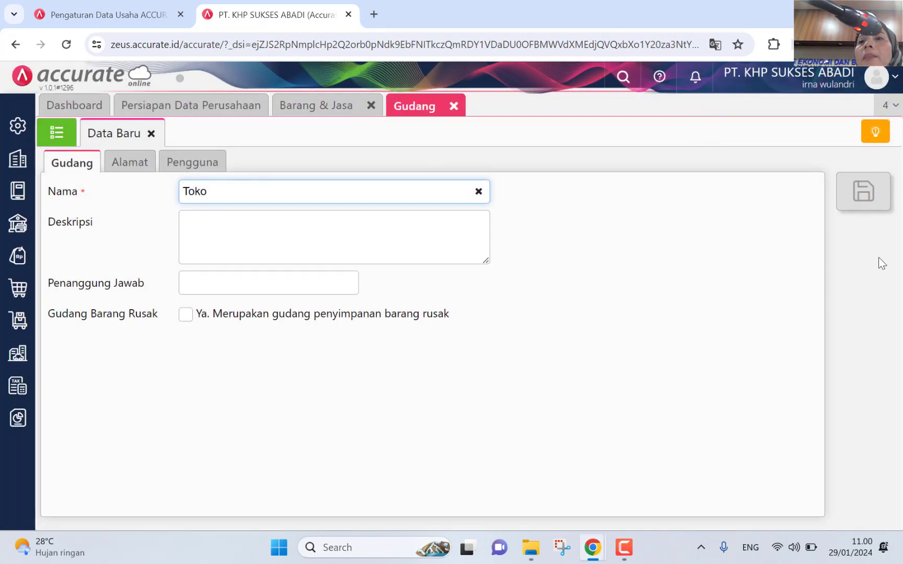
{"action": "left_click", "coordinate": [863, 192]}
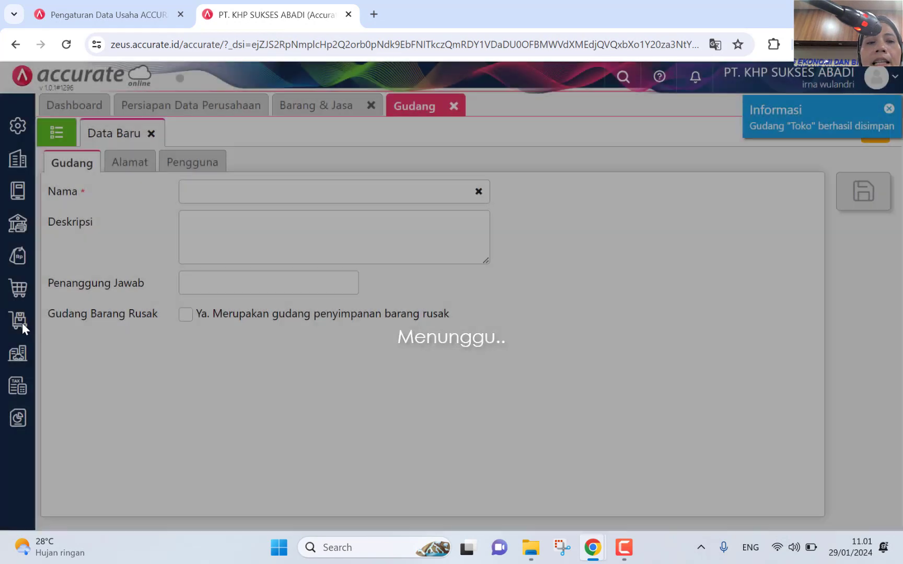
{"action": "mouse_move", "coordinate": [22, 323]}
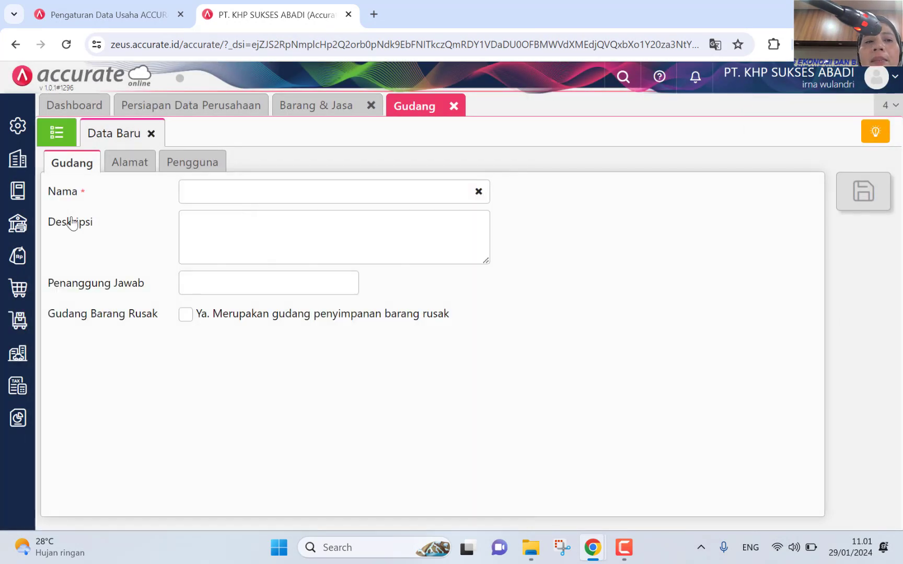
{"action": "left_click", "coordinate": [198, 190]}
{"action": "left_click", "coordinate": [56, 132]}
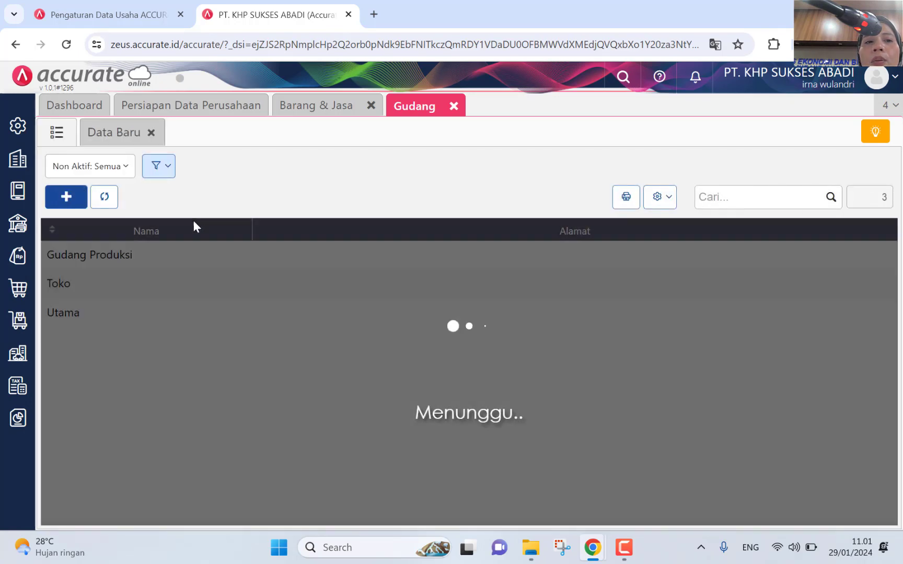
{"action": "left_click", "coordinate": [166, 262]}
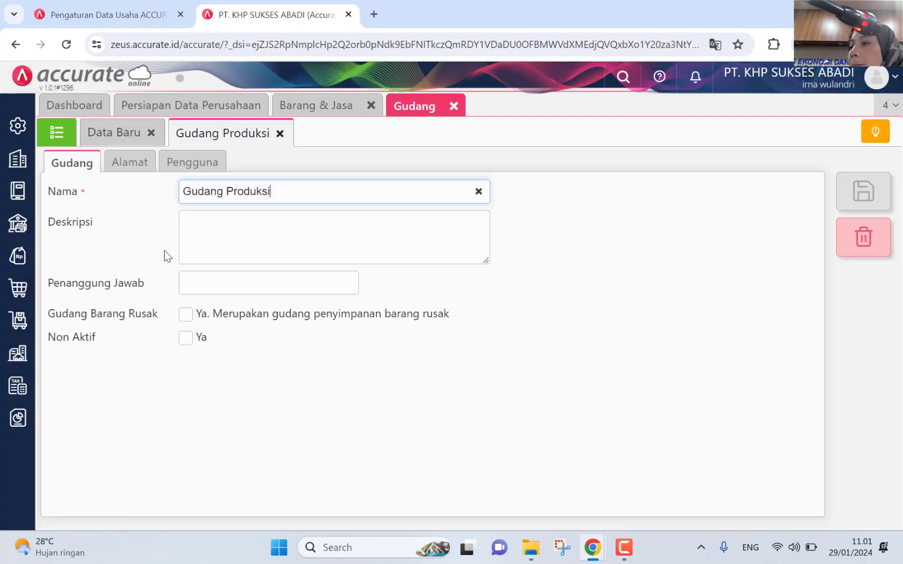
Step: Open 2. Daftar Barang dan Jasa in Excel, scroll across its opening-stock warehouse columns, then close it
{"action": "mouse_move", "coordinate": [531, 548]}
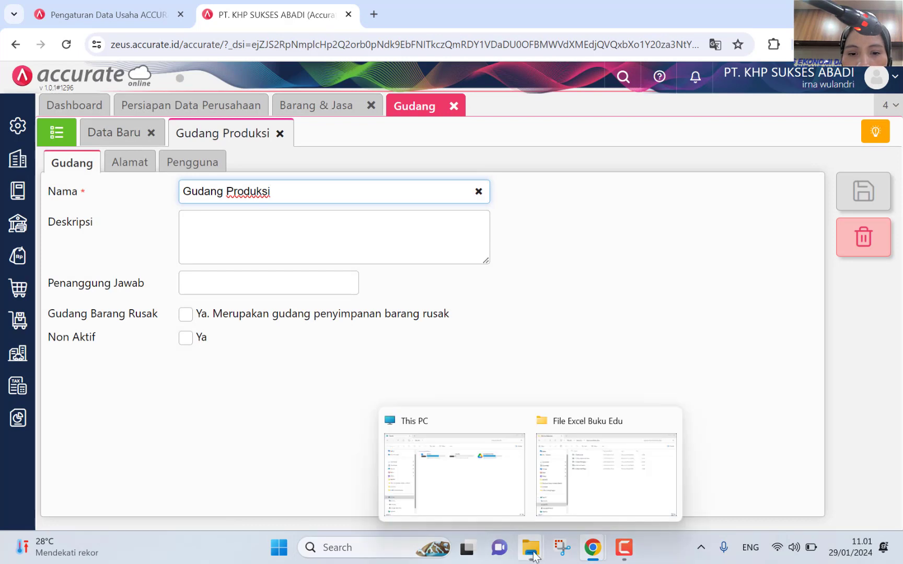
{"action": "left_click", "coordinate": [590, 486]}
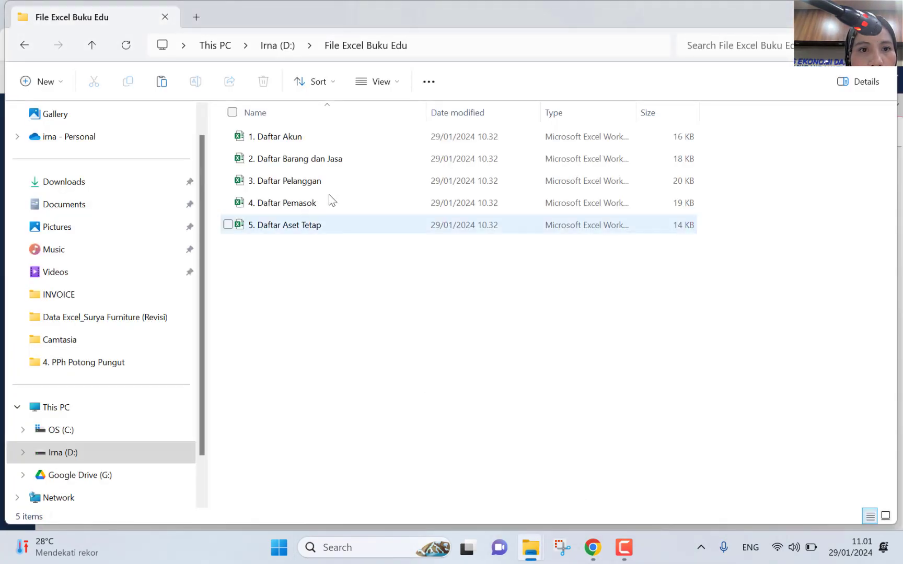
{"action": "left_click", "coordinate": [333, 162]}
{"action": "double_click", "coordinate": [332, 162]}
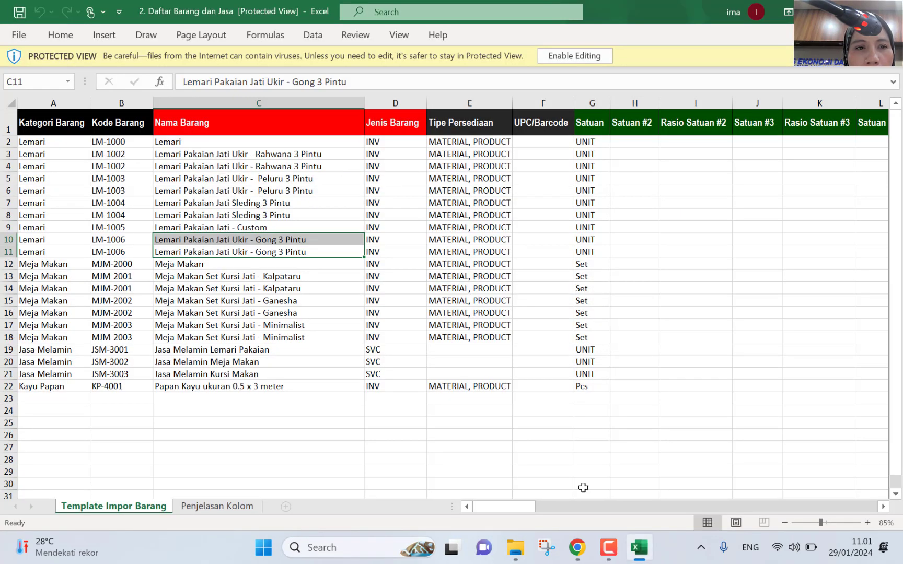
{"action": "left_click_drag", "start_coordinate": [521, 507], "coordinate": [643, 506]}
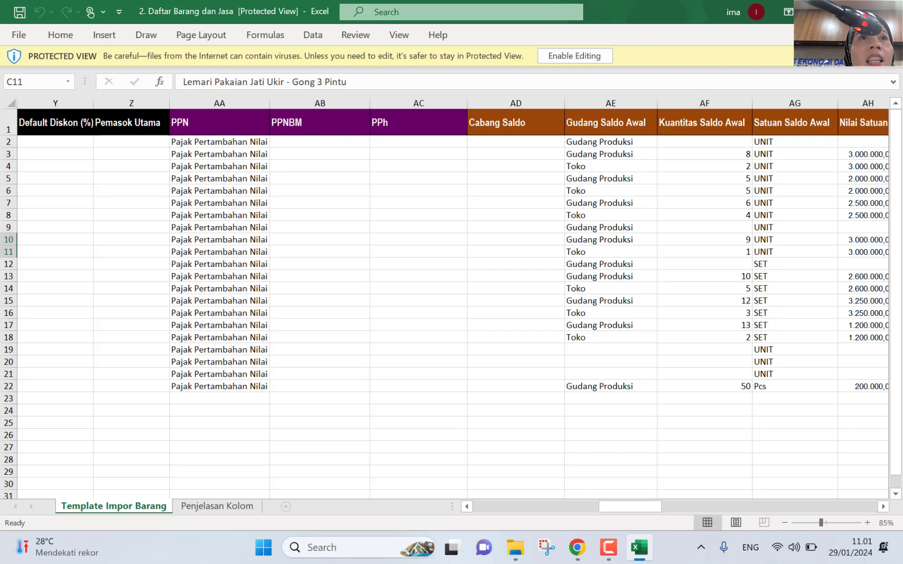
{"action": "left_click", "coordinate": [889, 11]}
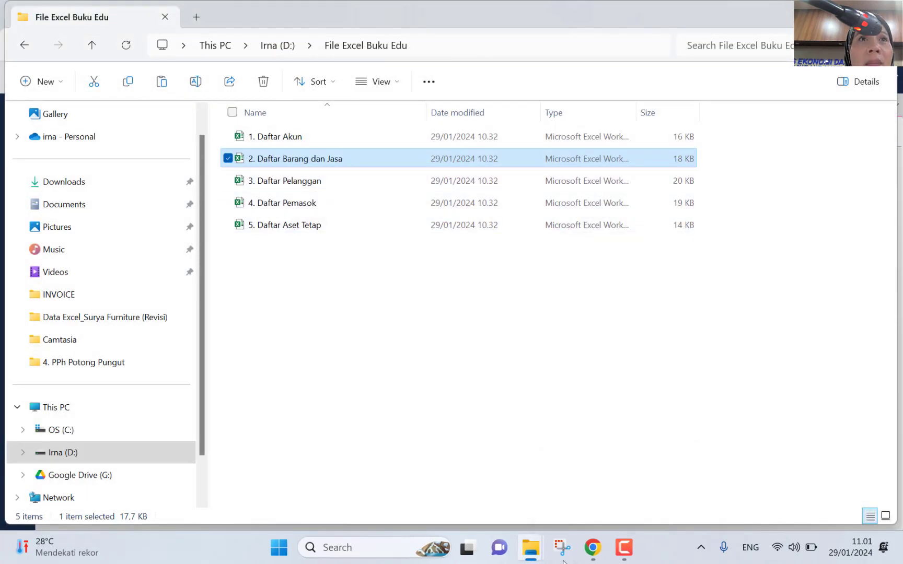
{"action": "left_click", "coordinate": [592, 547]}
Step: Switch back to Chrome and return to the warehouse list showing Gudang Produksi, Toko and Utama
{"action": "left_click", "coordinate": [632, 496]}
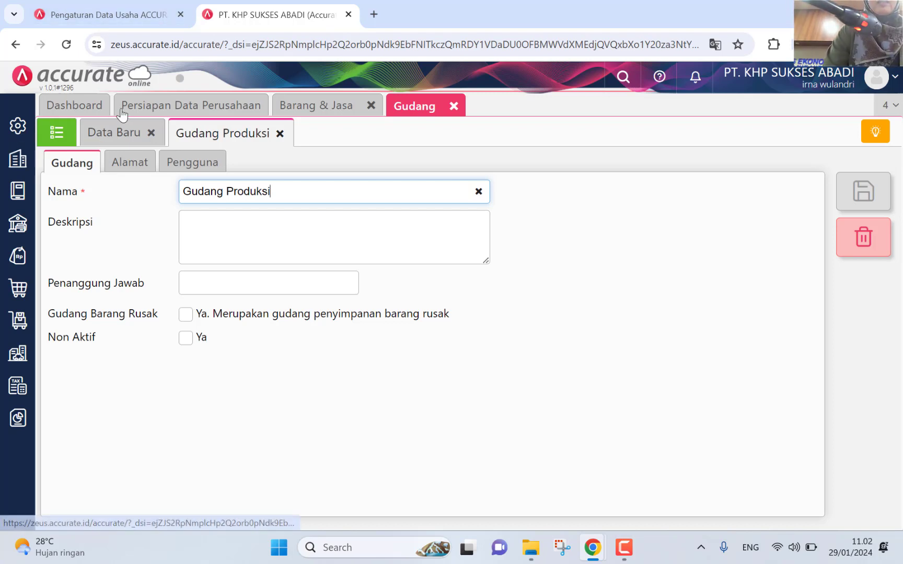
{"action": "left_click", "coordinate": [58, 132]}
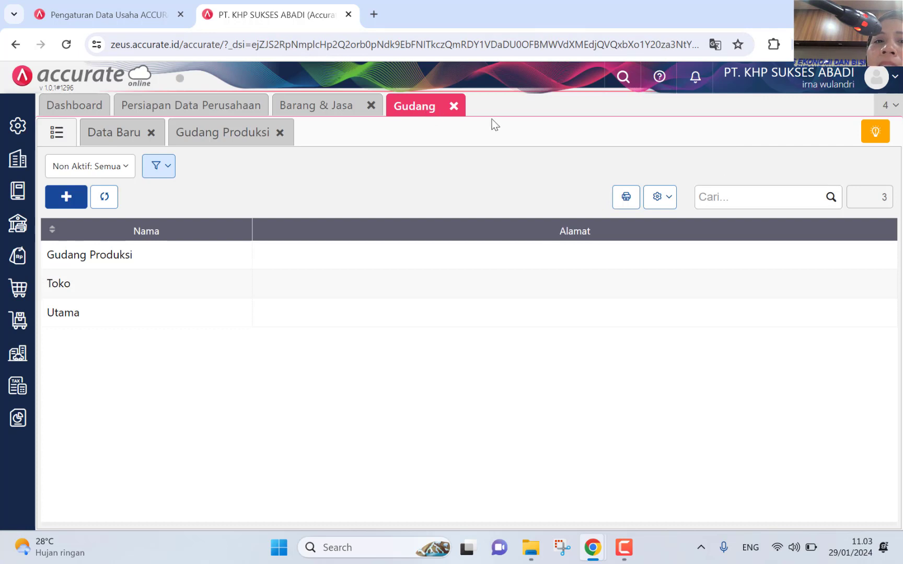
Step: Close the Gudang tab, reopen the empty Barang & Jasa item list, and show its Import options
{"action": "left_click", "coordinate": [454, 107]}
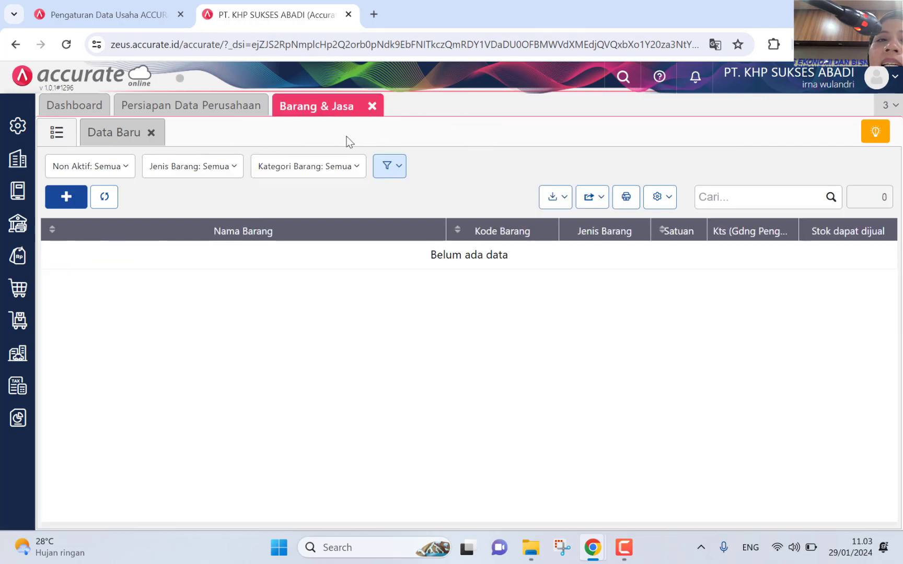
{"action": "left_click", "coordinate": [371, 106]}
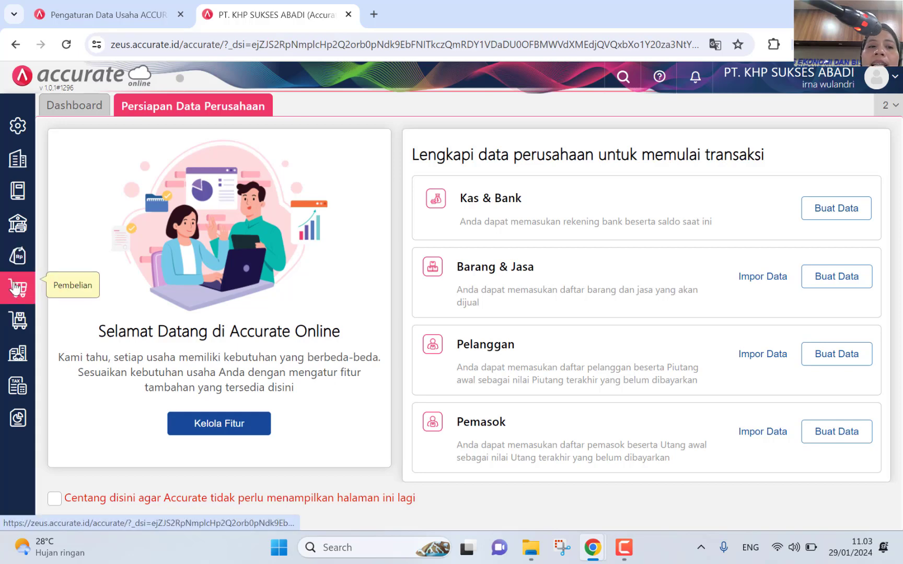
{"action": "left_click", "coordinate": [19, 321]}
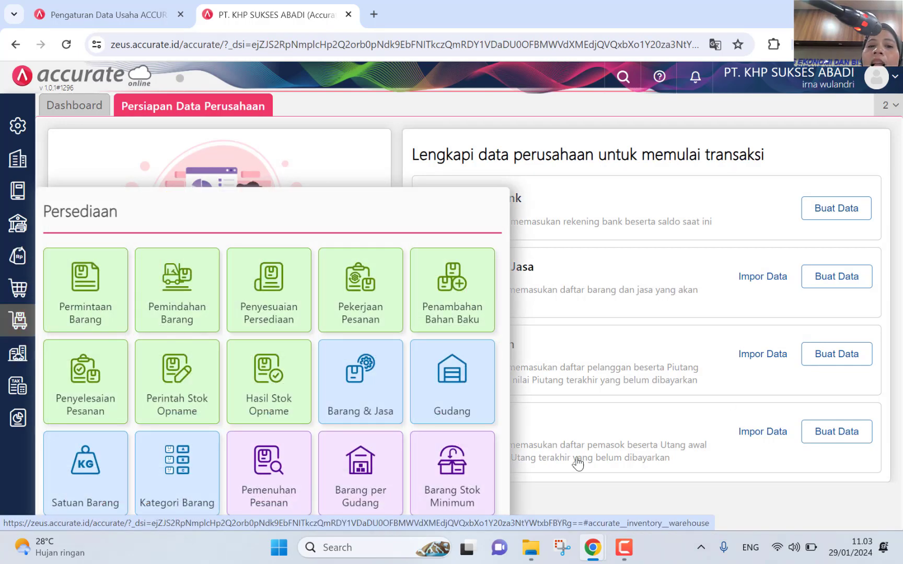
{"action": "left_click", "coordinate": [357, 383]}
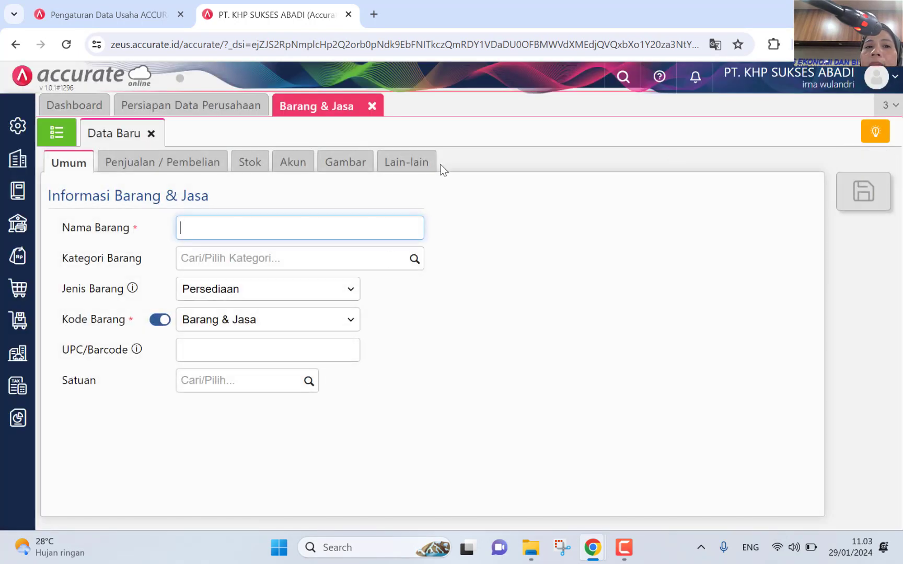
{"action": "left_click", "coordinate": [54, 139]}
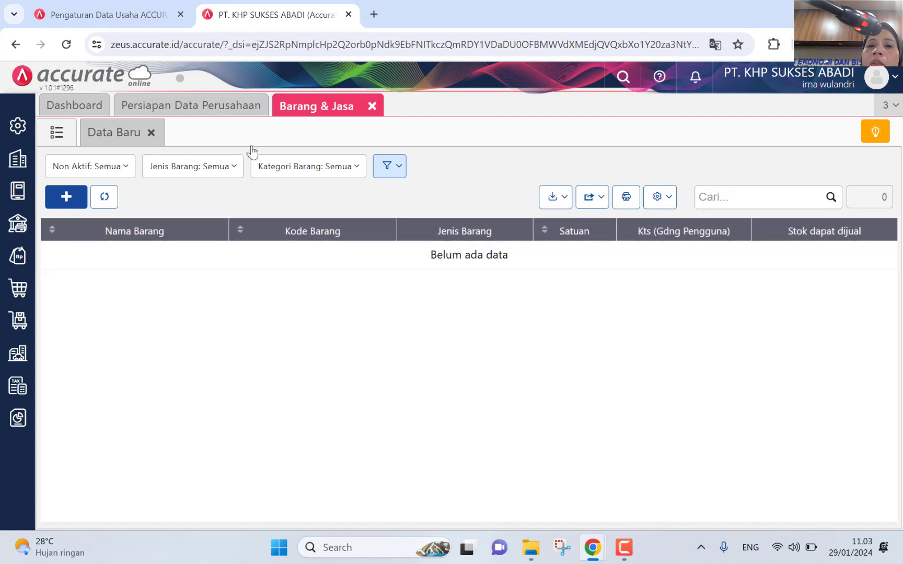
{"action": "left_click", "coordinate": [555, 199]}
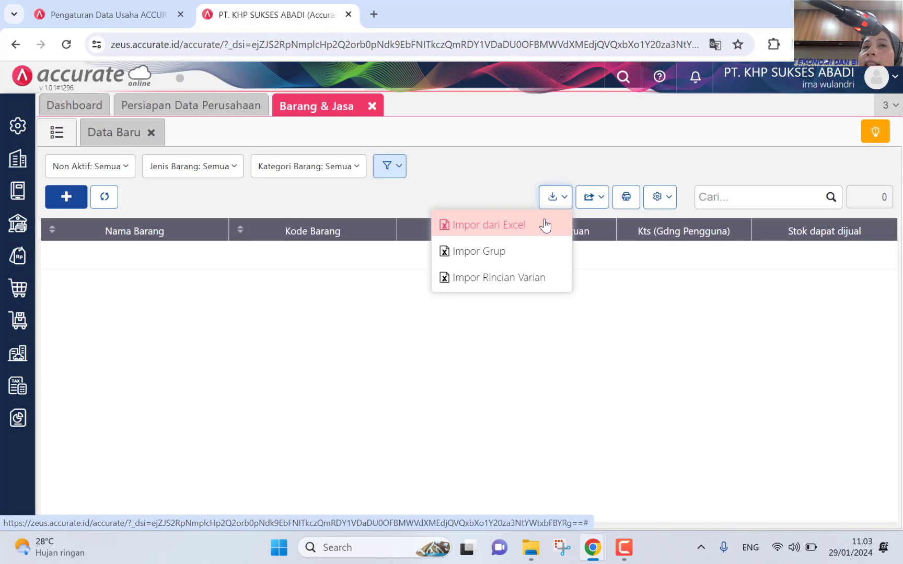
Step: Upload 2. Daftar Barang dan Jasa.xlsx through Impor dari Excel
{"action": "left_click", "coordinate": [545, 226]}
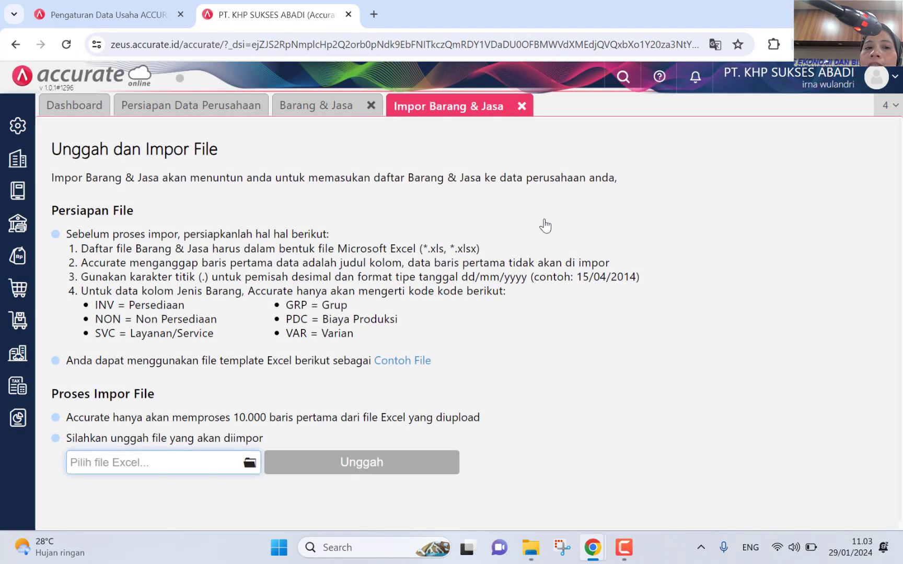
{"action": "left_click", "coordinate": [244, 467]}
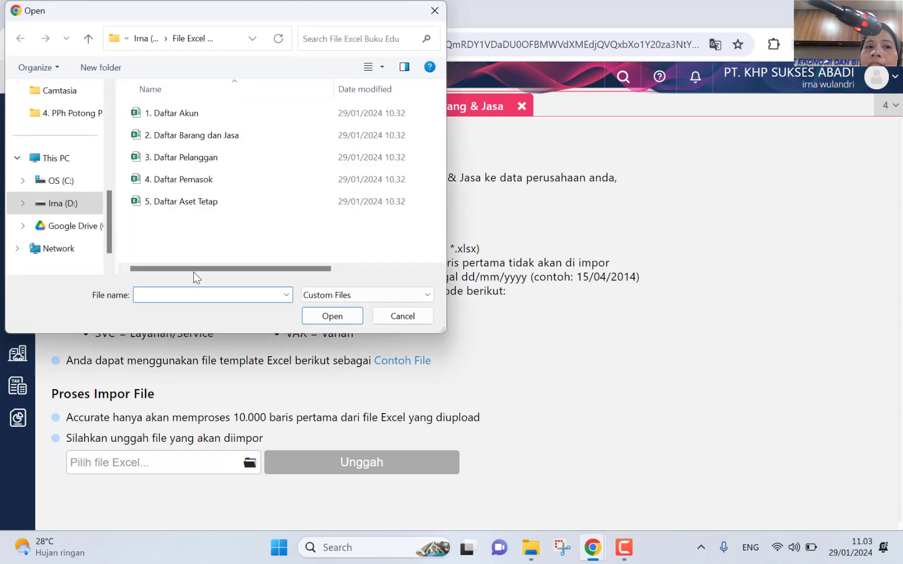
{"action": "left_click", "coordinate": [197, 136]}
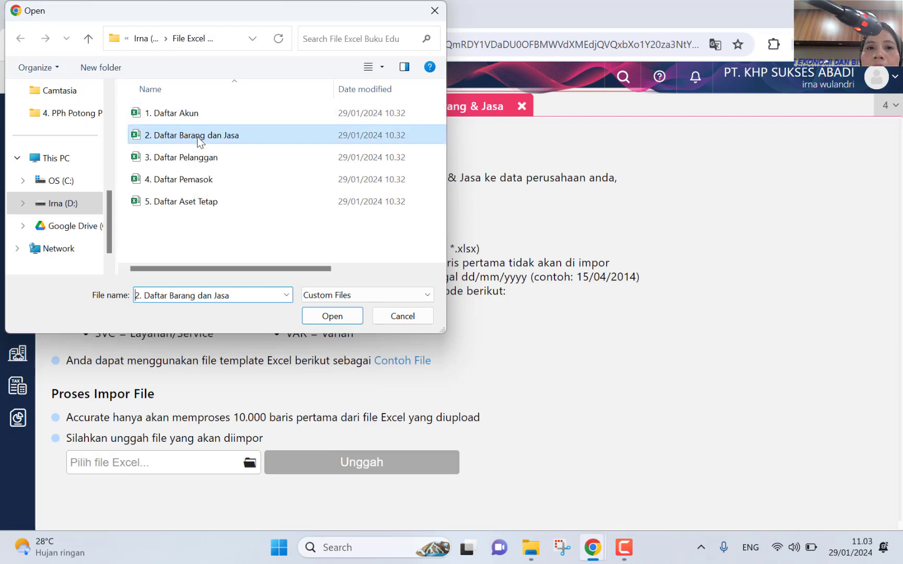
{"action": "left_click", "coordinate": [330, 316]}
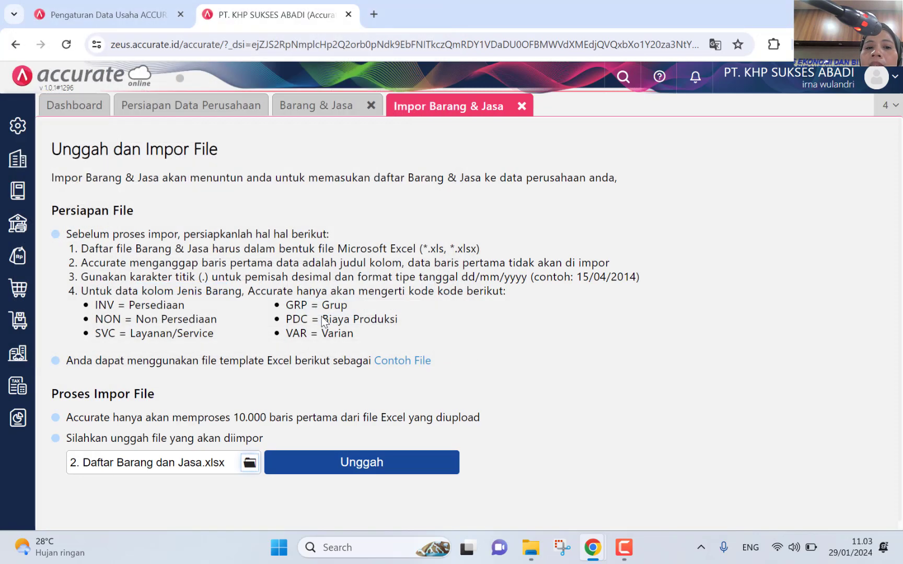
{"action": "left_click", "coordinate": [353, 459]}
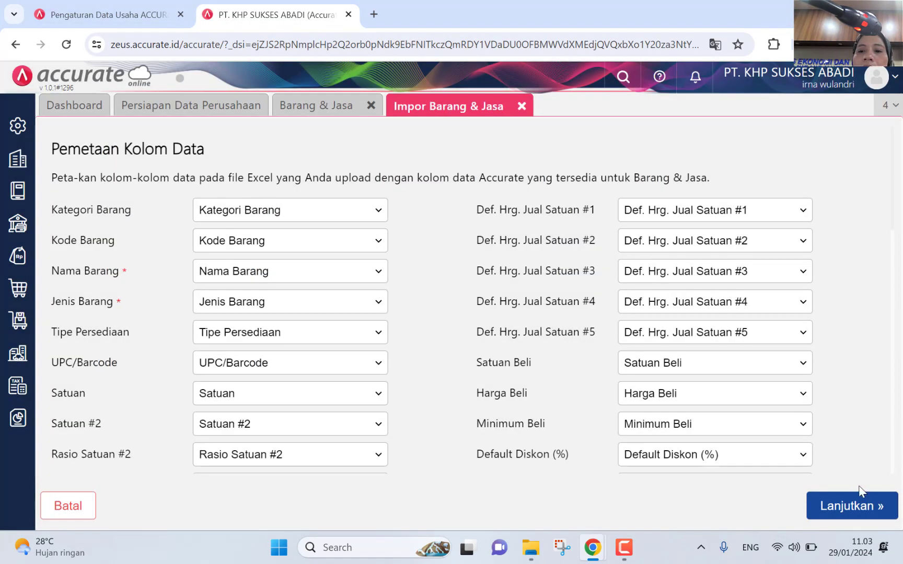
Step: Import the 21 item records with updating of existing data enabled, then close the Barang & Jasa tab
{"action": "left_click", "coordinate": [854, 507]}
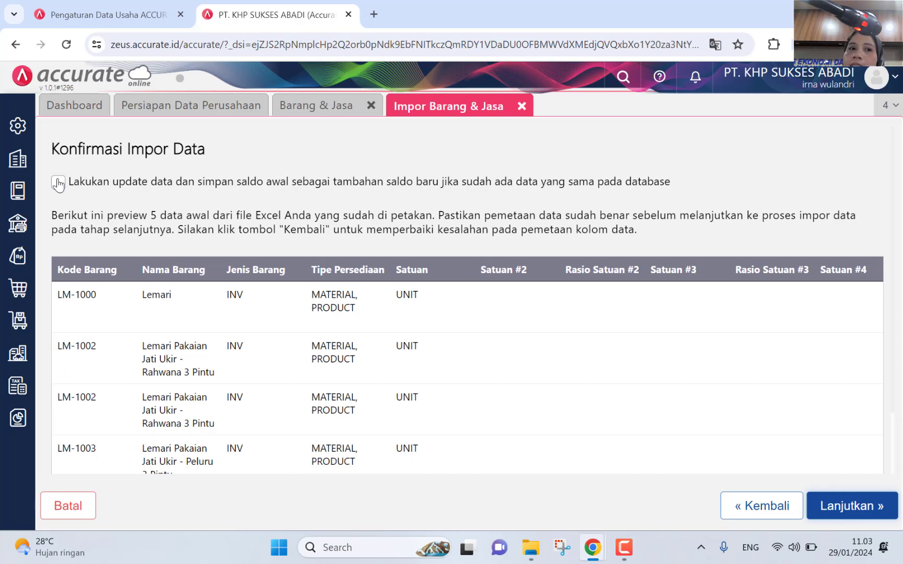
{"action": "left_click", "coordinate": [58, 183]}
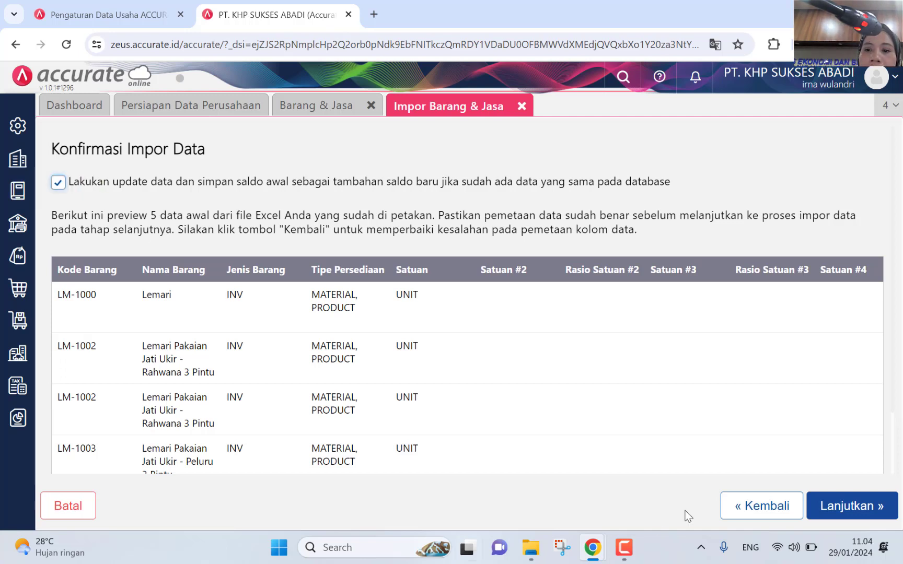
{"action": "left_click", "coordinate": [832, 511]}
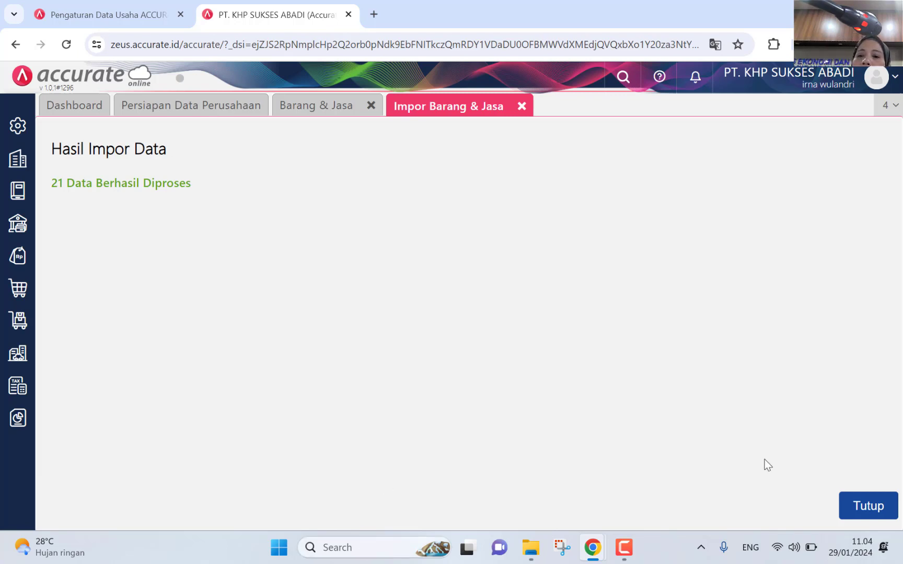
{"action": "left_click", "coordinate": [868, 506]}
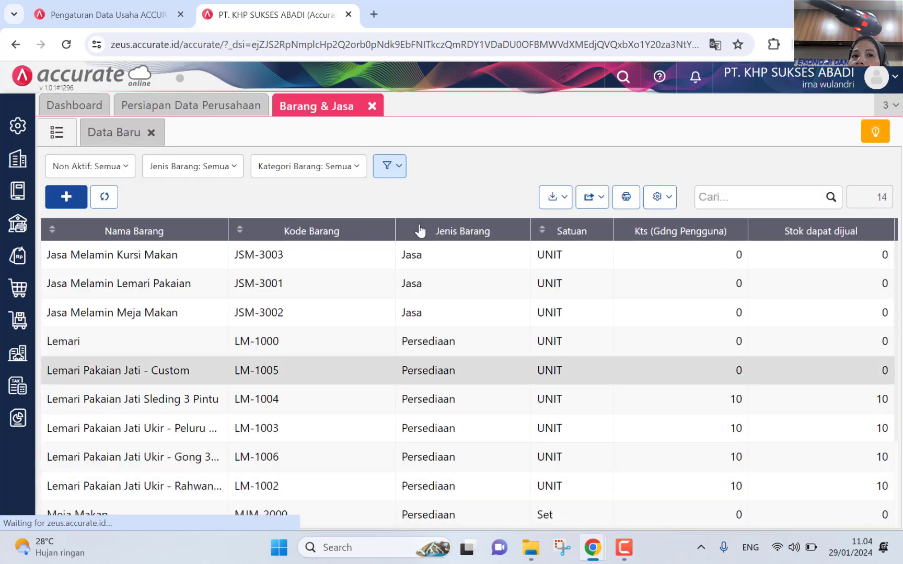
{"action": "left_click", "coordinate": [372, 104]}
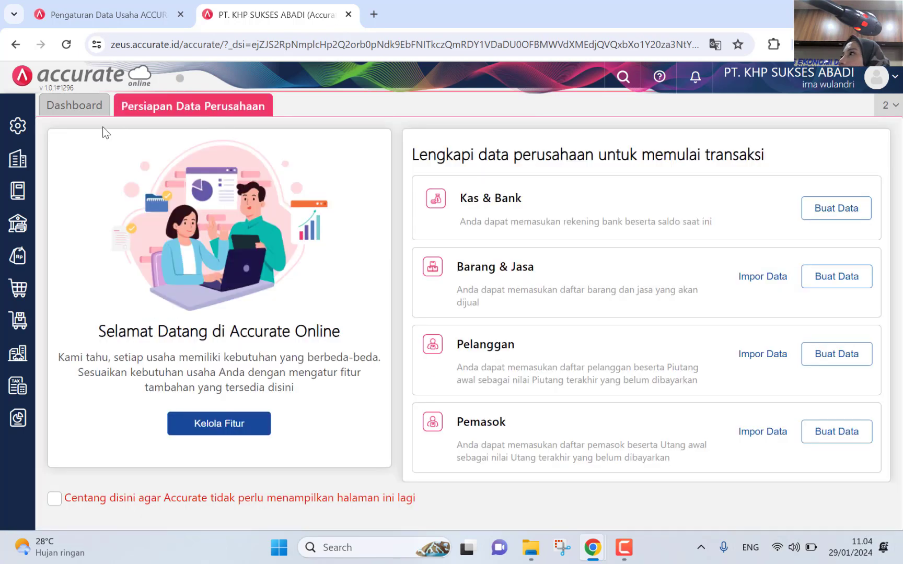
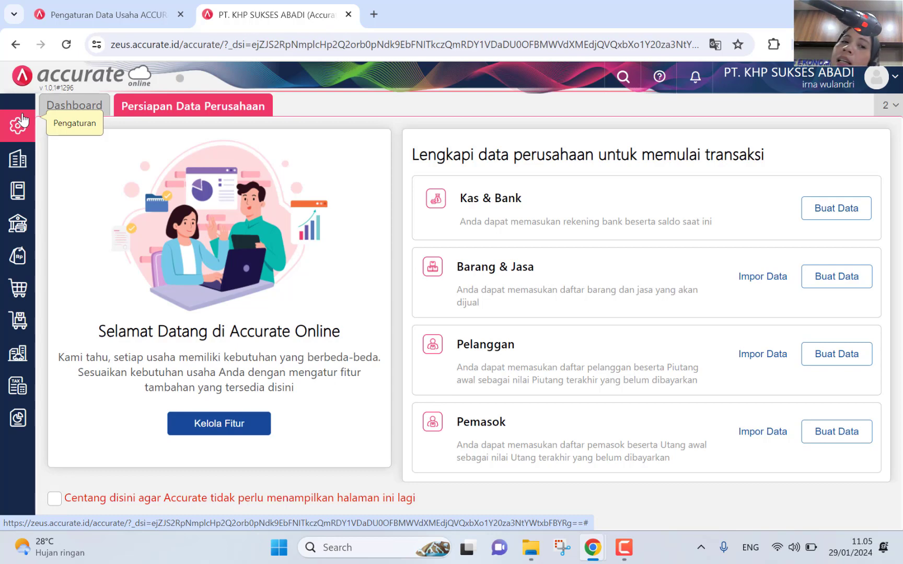
Step: Start a new payment term under Perusahaan > Syarat Pembayaran, after checking the existing terms list
{"action": "left_click", "coordinate": [17, 160]}
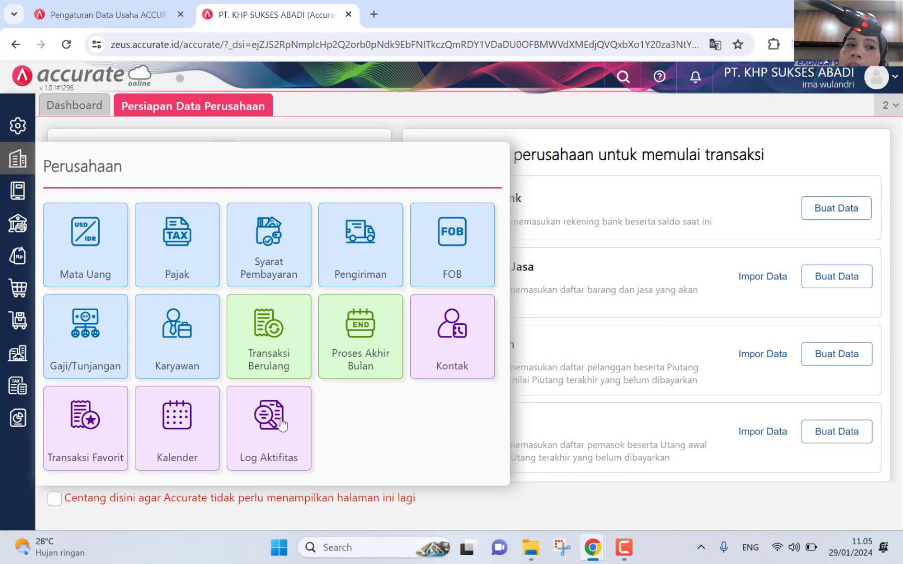
{"action": "left_click", "coordinate": [244, 255]}
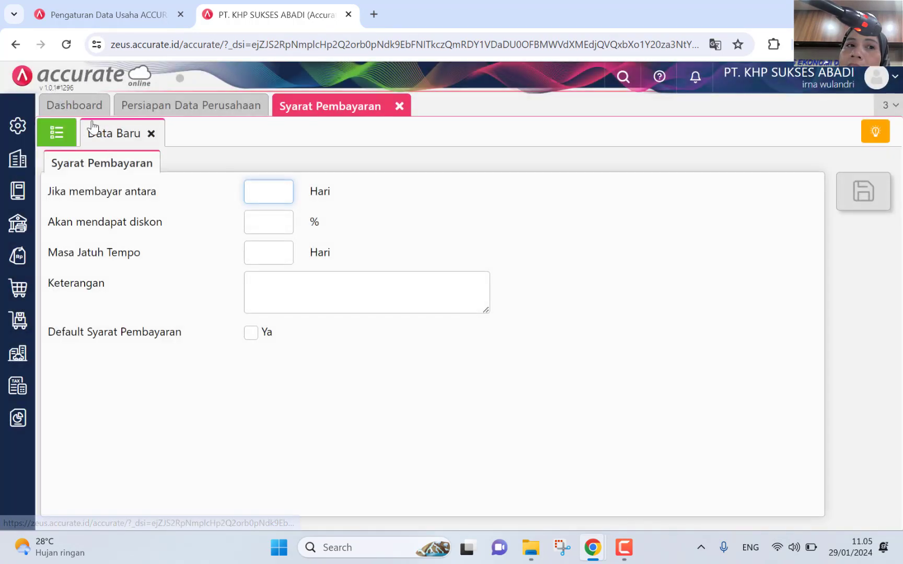
{"action": "left_click", "coordinate": [57, 134]}
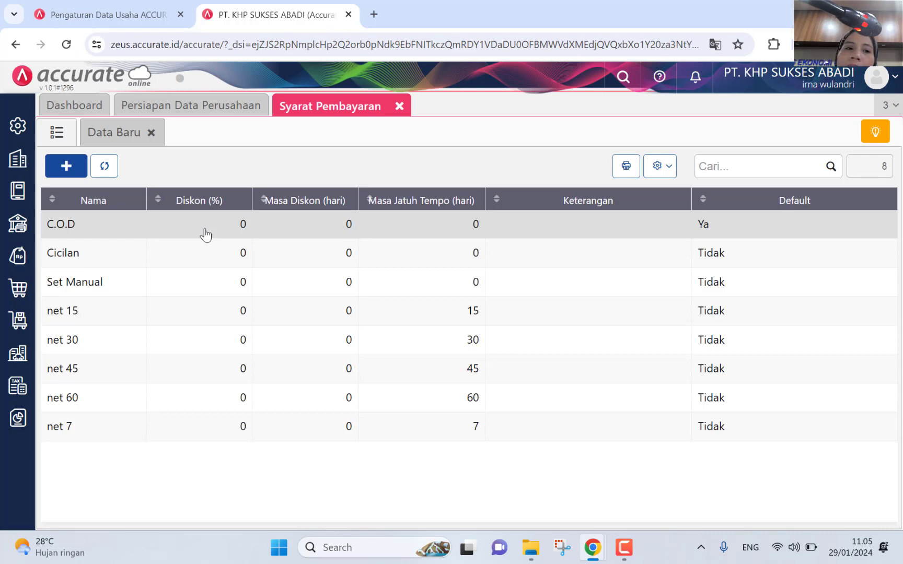
{"action": "left_click", "coordinate": [95, 130]}
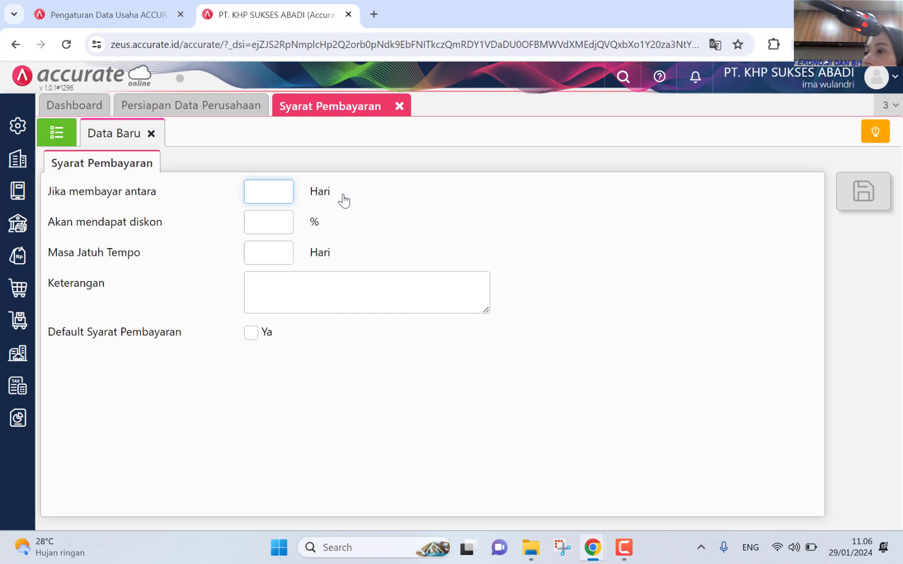
Step: Enter a 10-day discount period, 2% discount and 30-day due period, save, and return to the list
{"action": "type", "text": "2"}
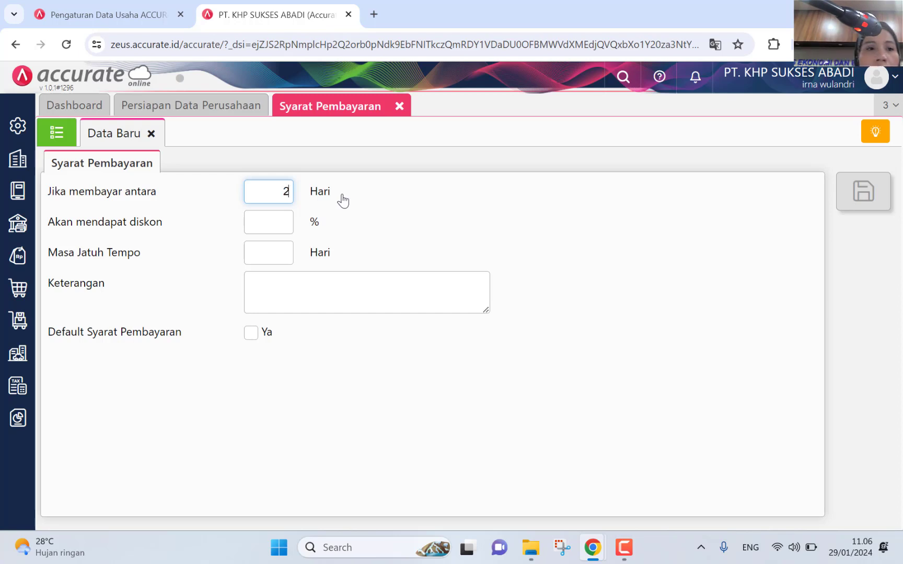
{"action": "key", "text": "BackSpace"}
{"action": "type", "text": "1"}
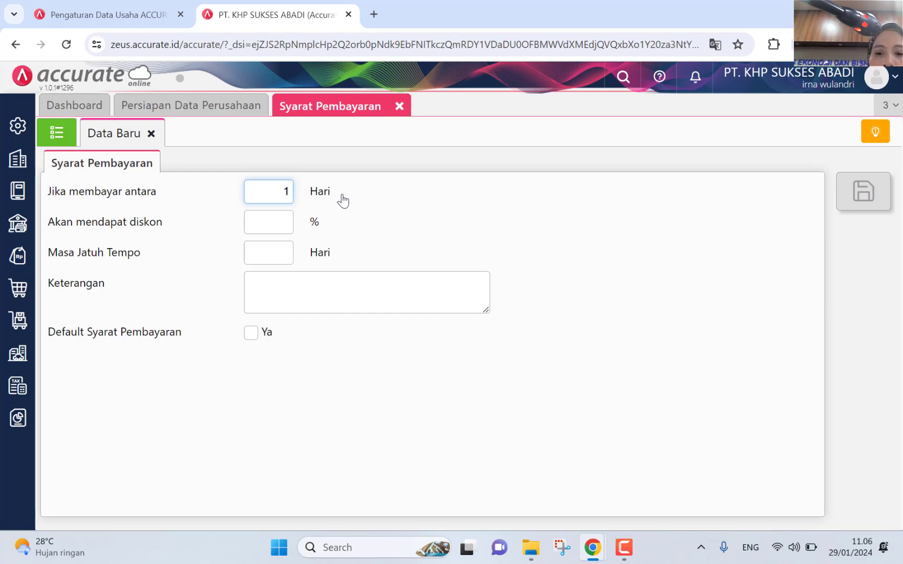
{"action": "type", "text": "0"}
{"action": "left_click", "coordinate": [283, 207]}
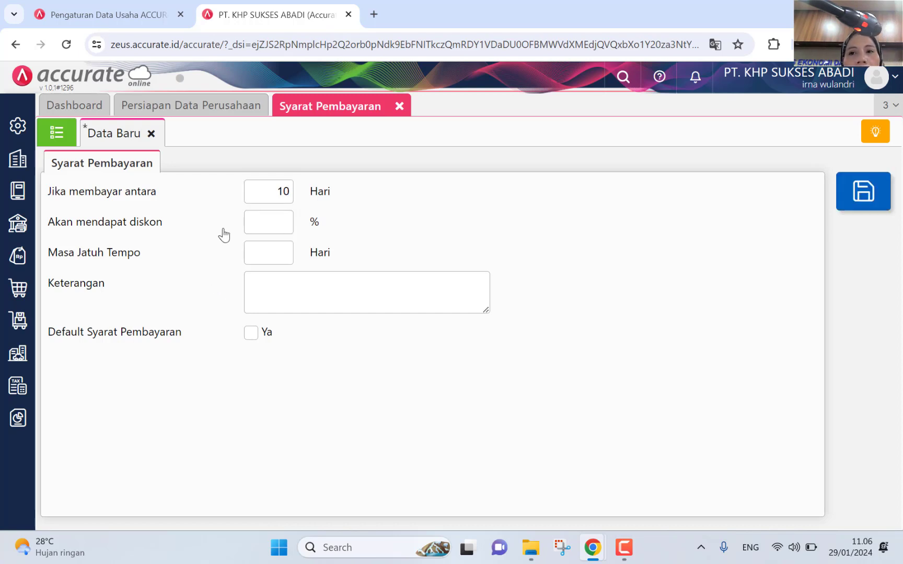
{"action": "left_click", "coordinate": [271, 219]}
{"action": "type", "text": "2"}
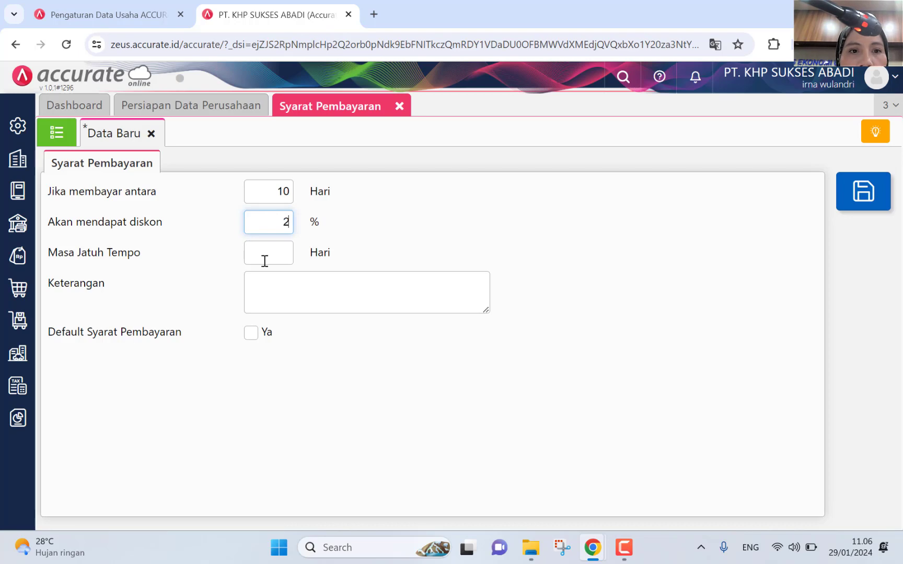
{"action": "left_click", "coordinate": [265, 257]}
{"action": "type", "text": "30"}
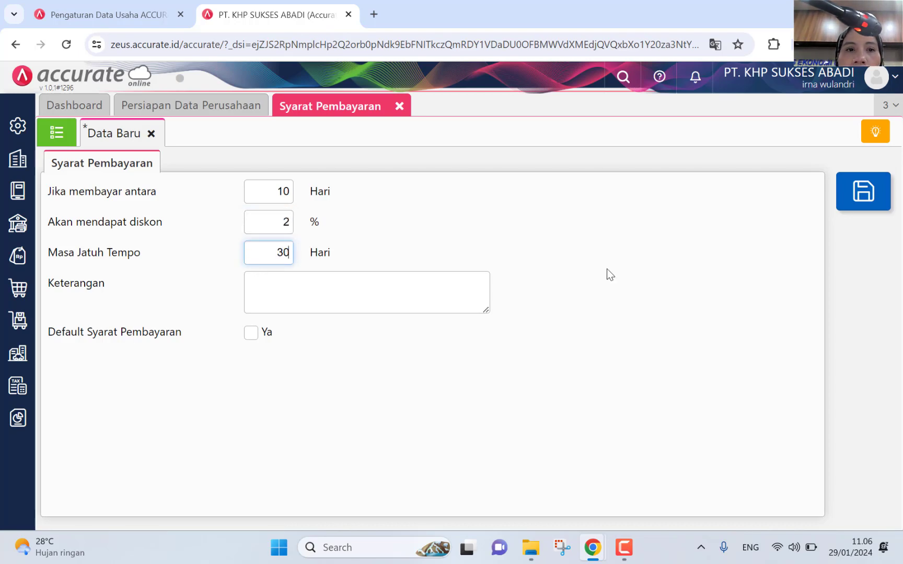
{"action": "left_click", "coordinate": [862, 192]}
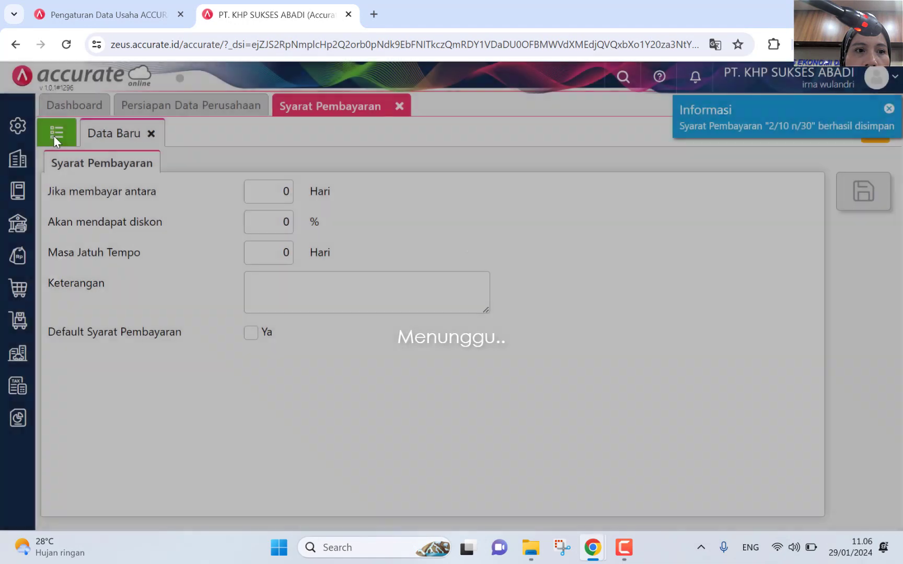
{"action": "left_click", "coordinate": [54, 136]}
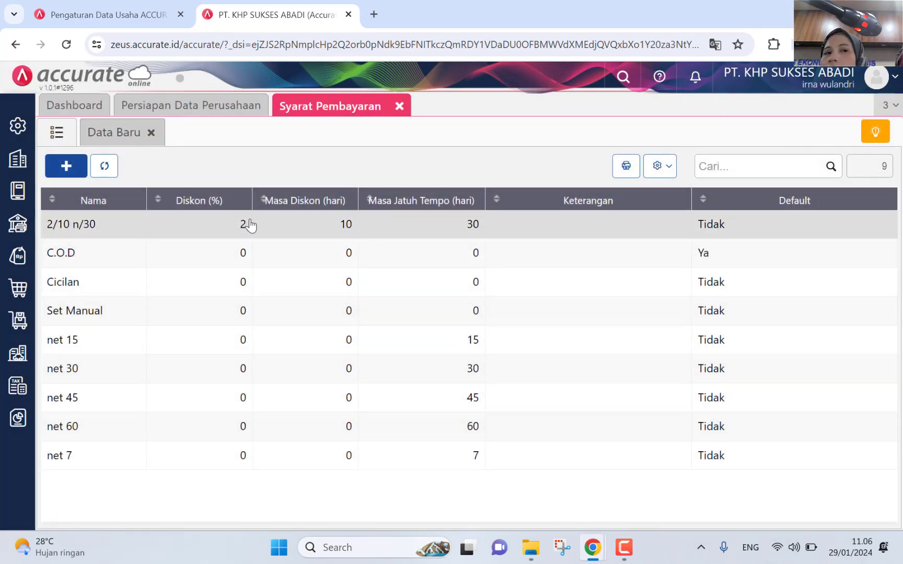
Step: Review the 2/10 n/30 term, go back to the list, and close the Syarat Pembayaran tab
{"action": "left_click", "coordinate": [249, 225]}
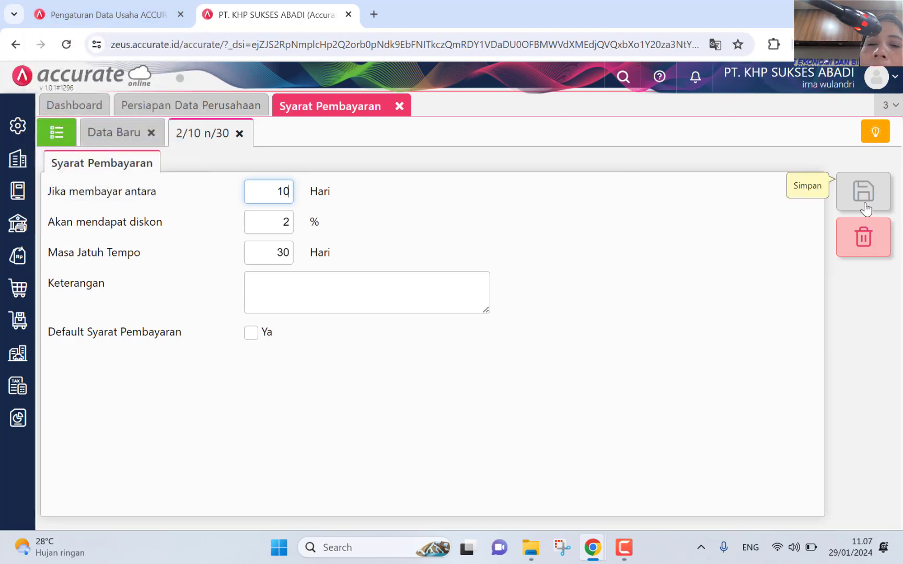
{"action": "left_click", "coordinate": [57, 132]}
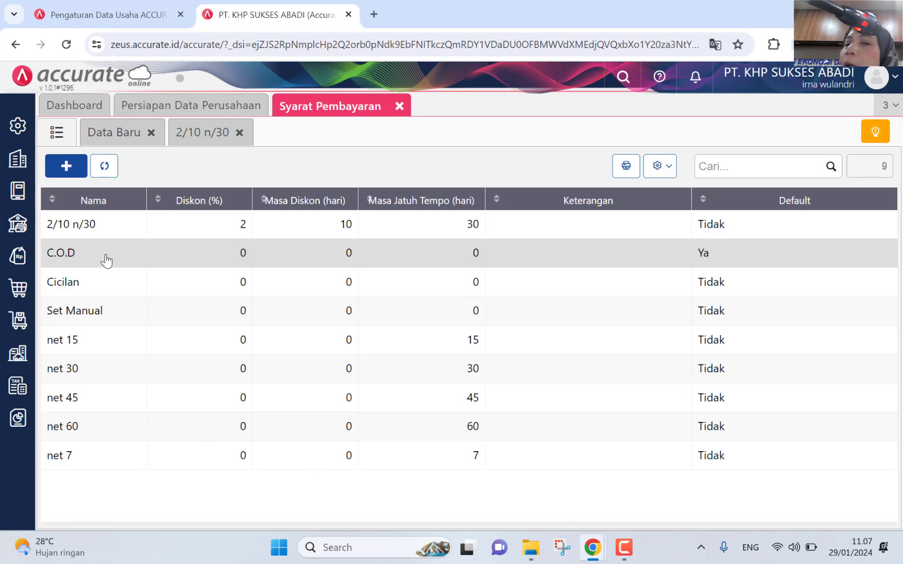
{"action": "left_click", "coordinate": [399, 106]}
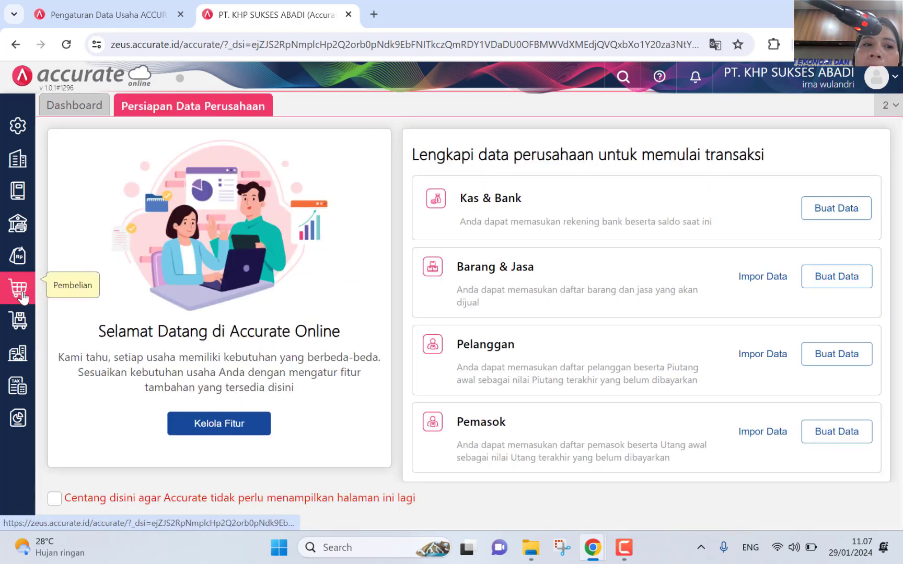
Step: Open the Penjualan > Pelanggan list and choose Impor Data > Impor dari Excel
{"action": "left_click", "coordinate": [14, 260]}
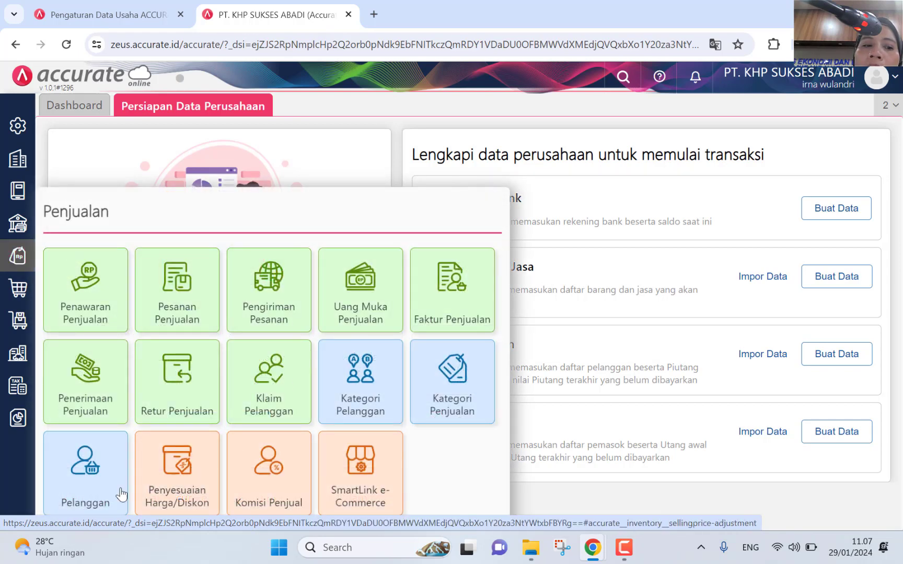
{"action": "left_click", "coordinate": [87, 491]}
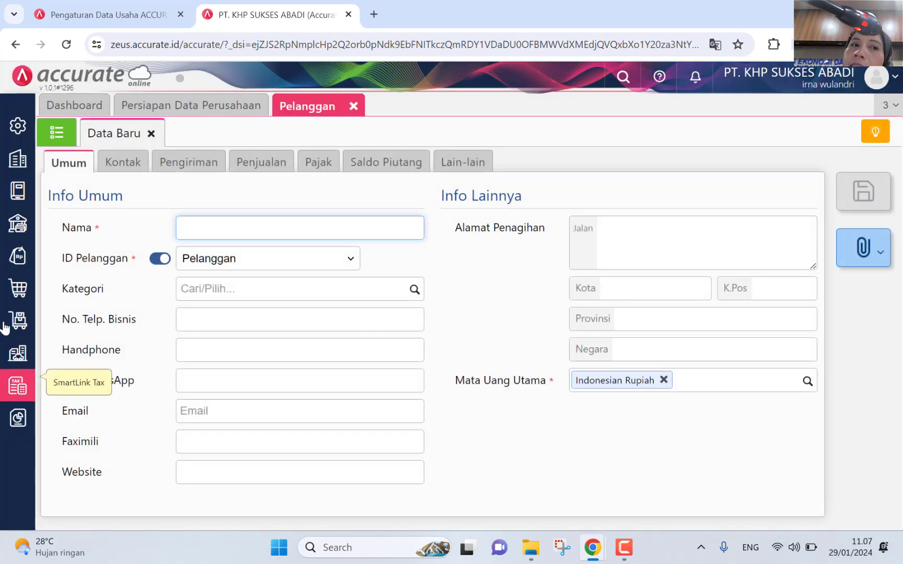
{"action": "left_click", "coordinate": [58, 132]}
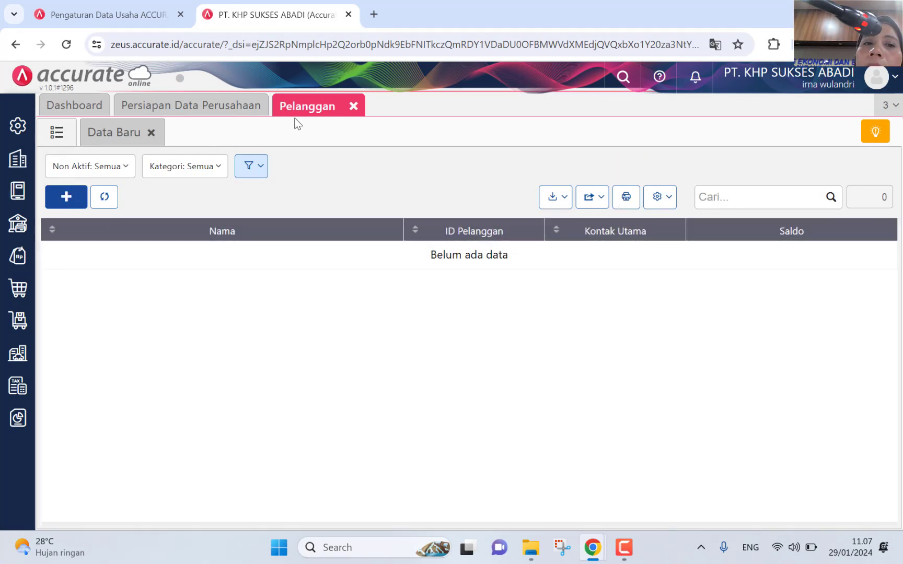
{"action": "left_click", "coordinate": [551, 200]}
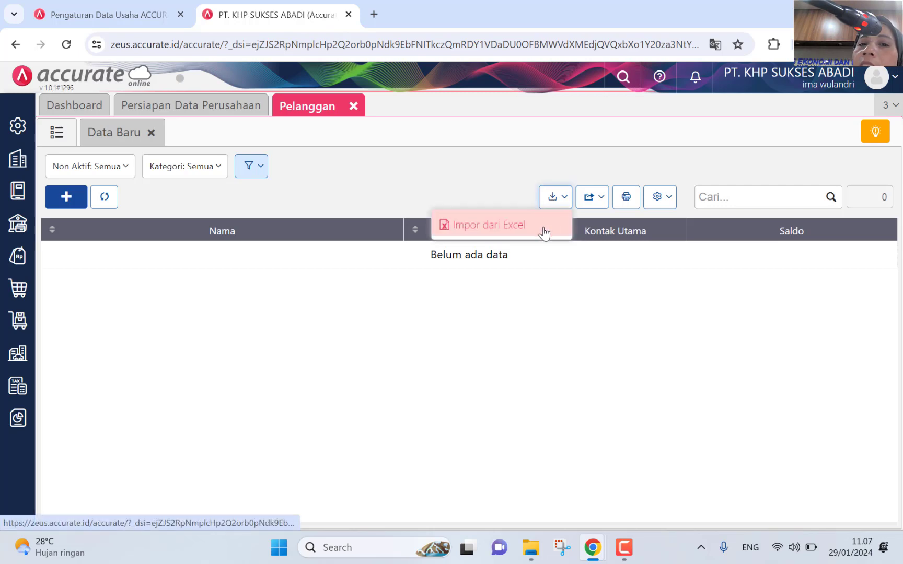
{"action": "left_click", "coordinate": [544, 233]}
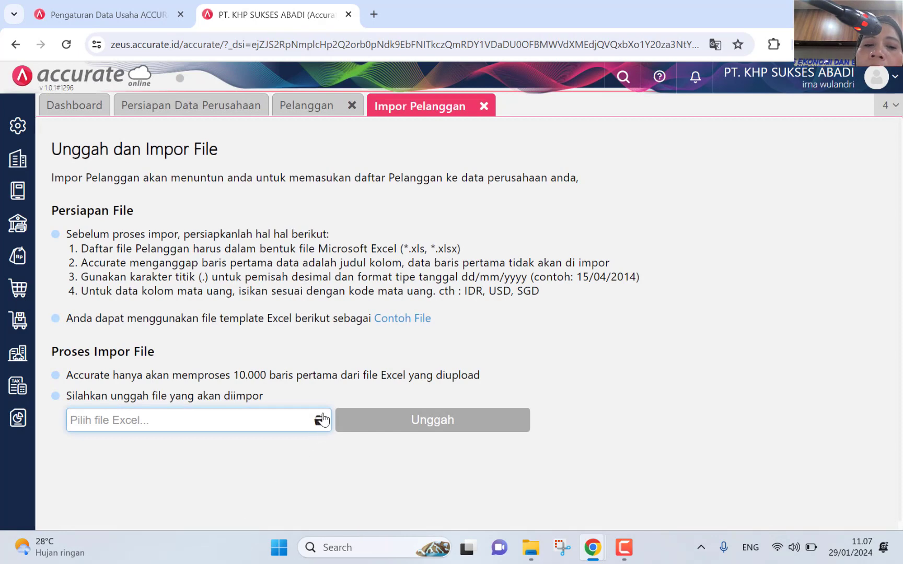
Step: Upload 3. Daftar Pelanggan.xlsx for the customer import
{"action": "left_click", "coordinate": [320, 420]}
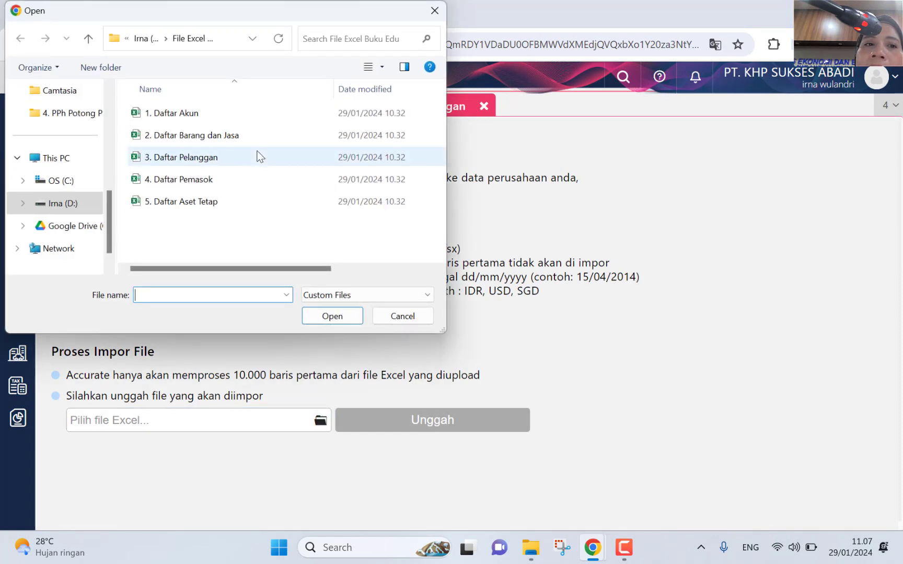
{"action": "left_click", "coordinate": [251, 158]}
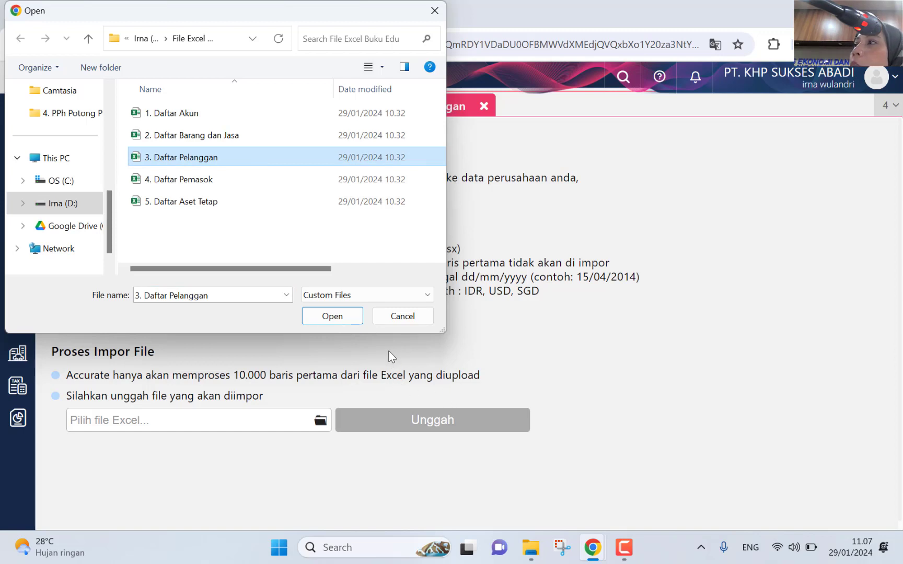
{"action": "left_click", "coordinate": [356, 322]}
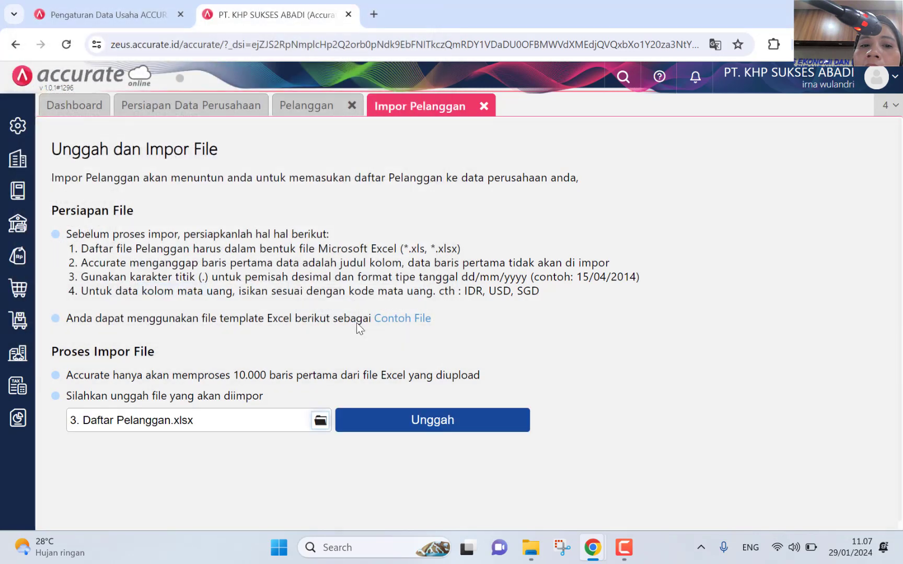
{"action": "left_click", "coordinate": [443, 427]}
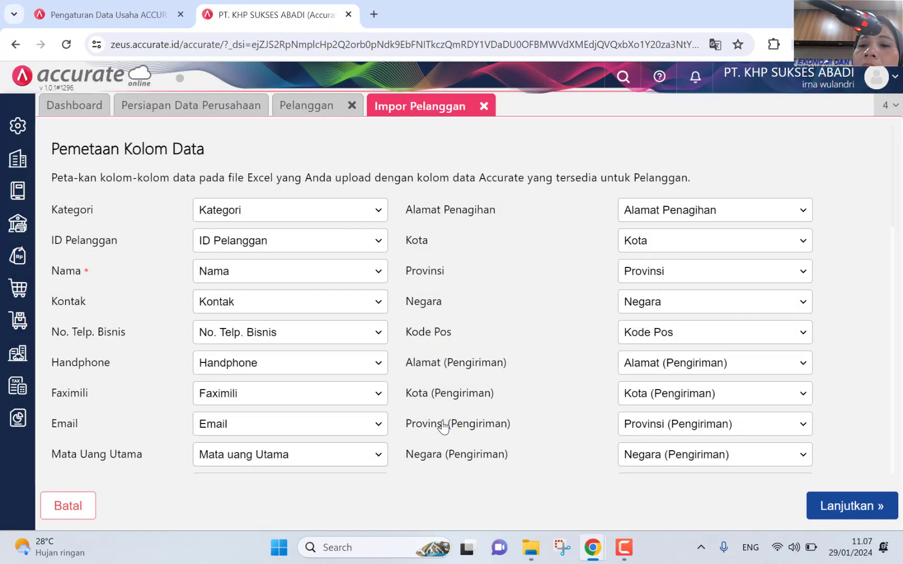
Step: Import the customers with updating of existing data enabled (1 succeeds, 8 fail) and open the failed-rows download
{"action": "left_click", "coordinate": [820, 505]}
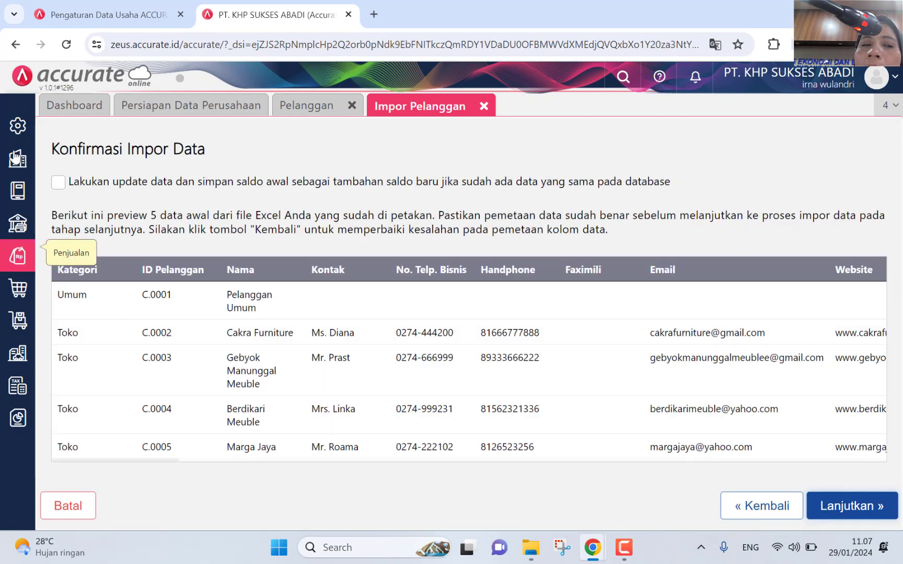
{"action": "left_click", "coordinate": [57, 182]}
{"action": "left_click", "coordinate": [58, 182]}
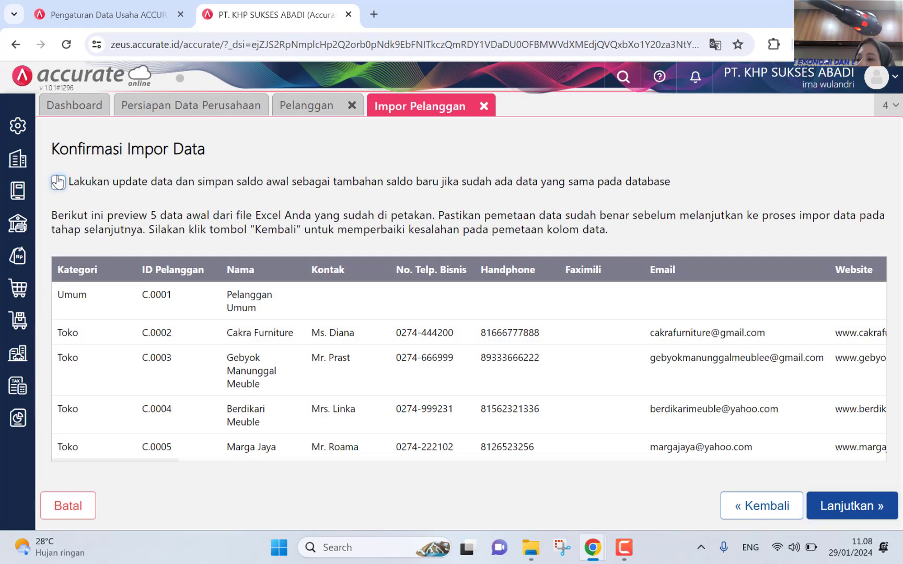
{"action": "left_click", "coordinate": [58, 182]}
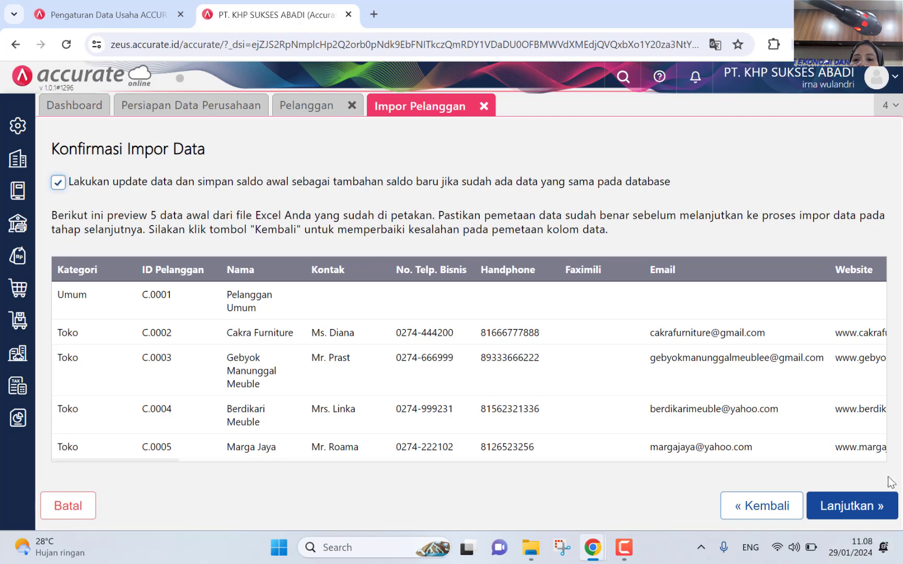
{"action": "left_click", "coordinate": [871, 508]}
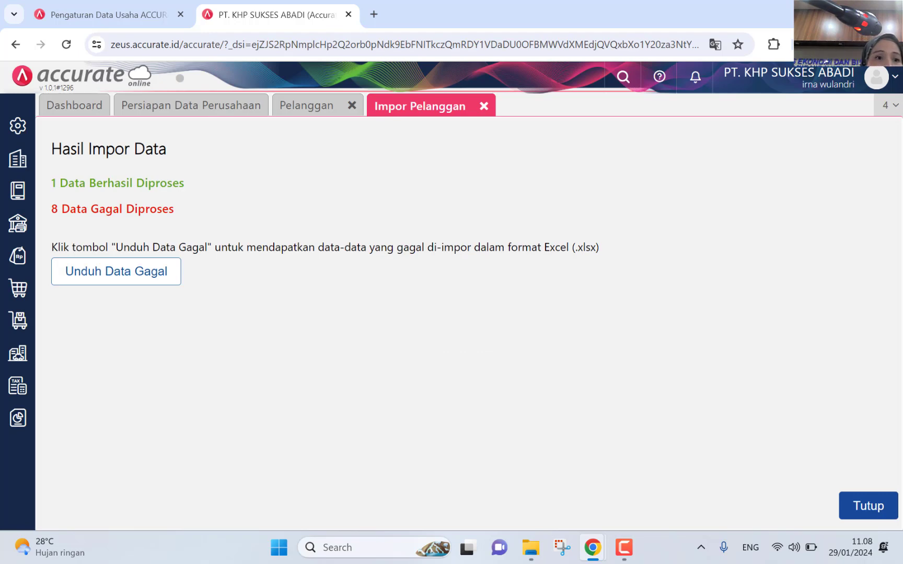
{"action": "left_click", "coordinate": [105, 280]}
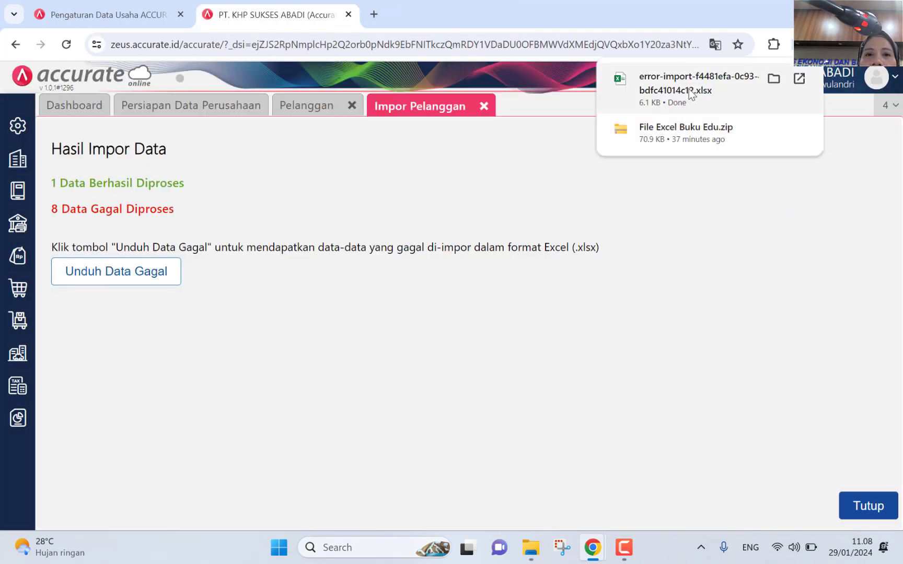
{"action": "left_click", "coordinate": [689, 89]}
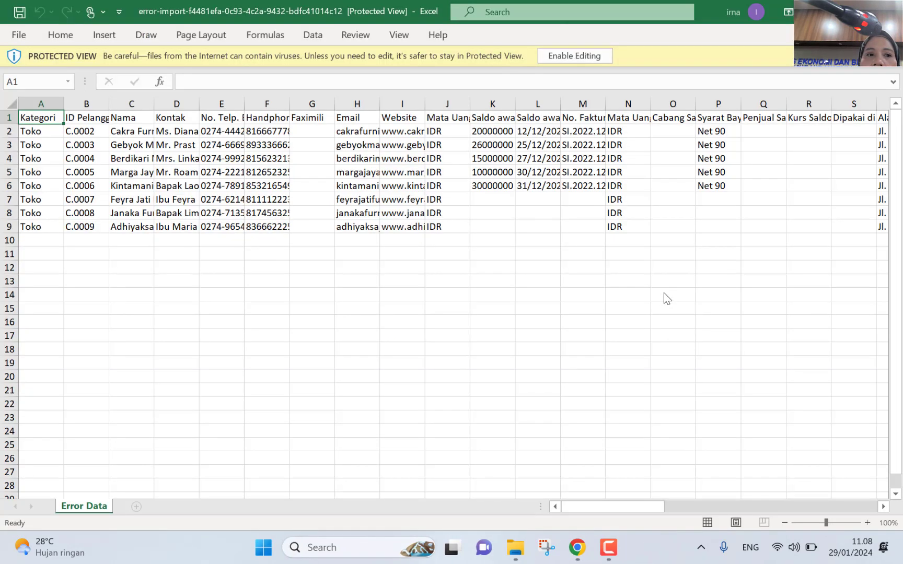
Step: Enable editing on the error-import file and scroll to its Error column reporting Net 90 not found
{"action": "left_click", "coordinate": [574, 56]}
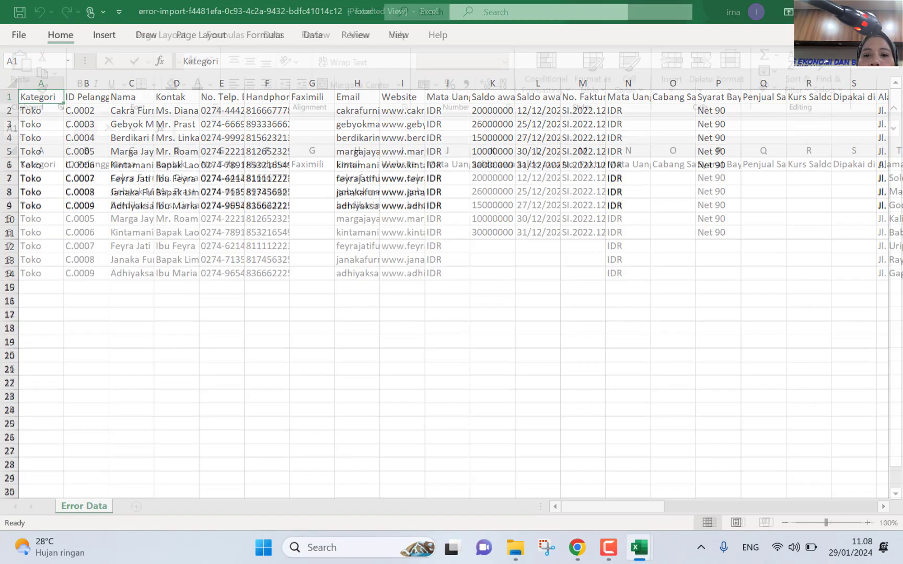
{"action": "left_click", "coordinate": [576, 545]}
{"action": "left_click", "coordinate": [593, 505]}
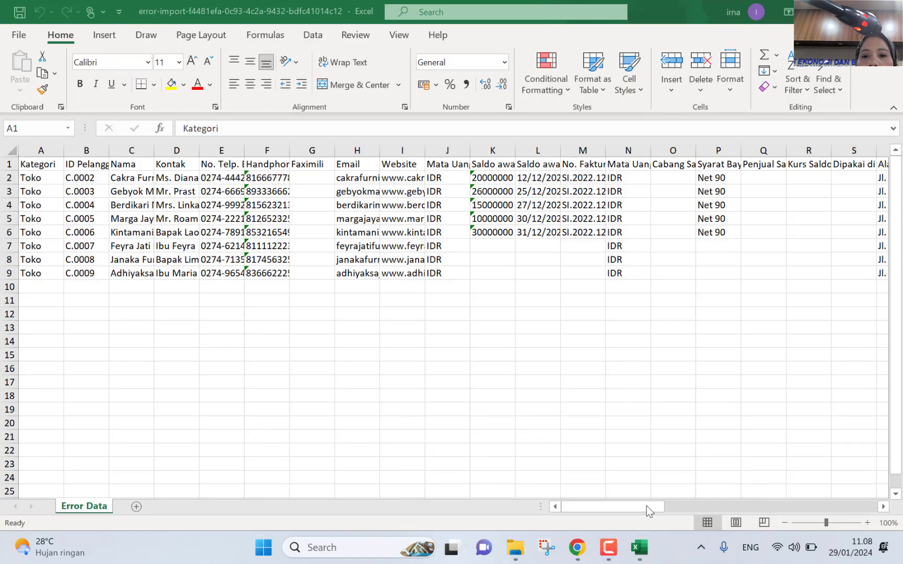
{"action": "left_click", "coordinate": [647, 506]}
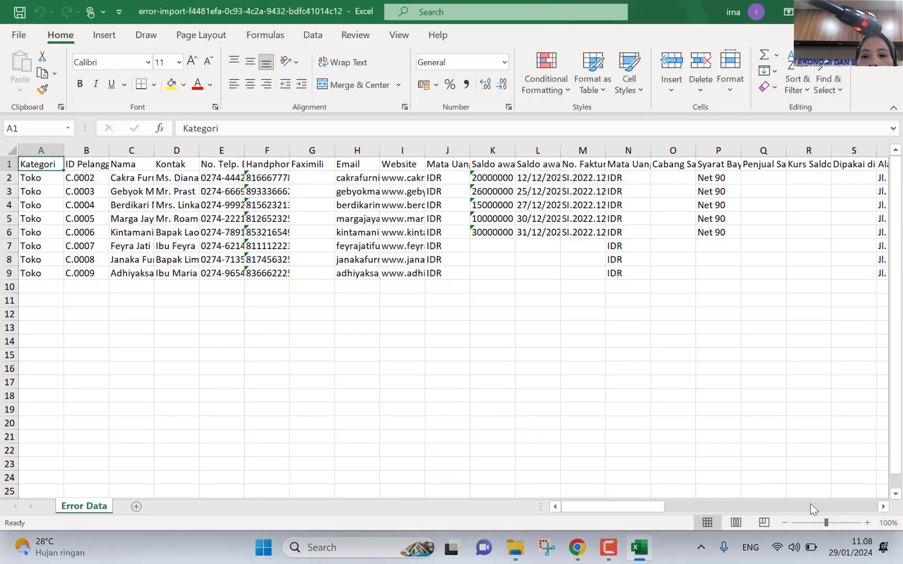
{"action": "left_click", "coordinate": [883, 506]}
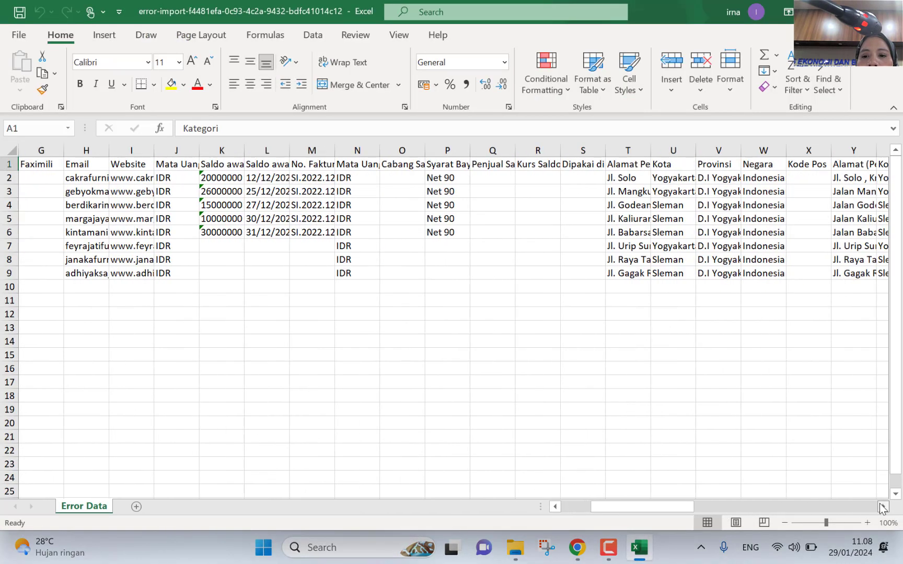
{"action": "left_click_drag", "start_coordinate": [883, 507], "coordinate": [883, 507]}
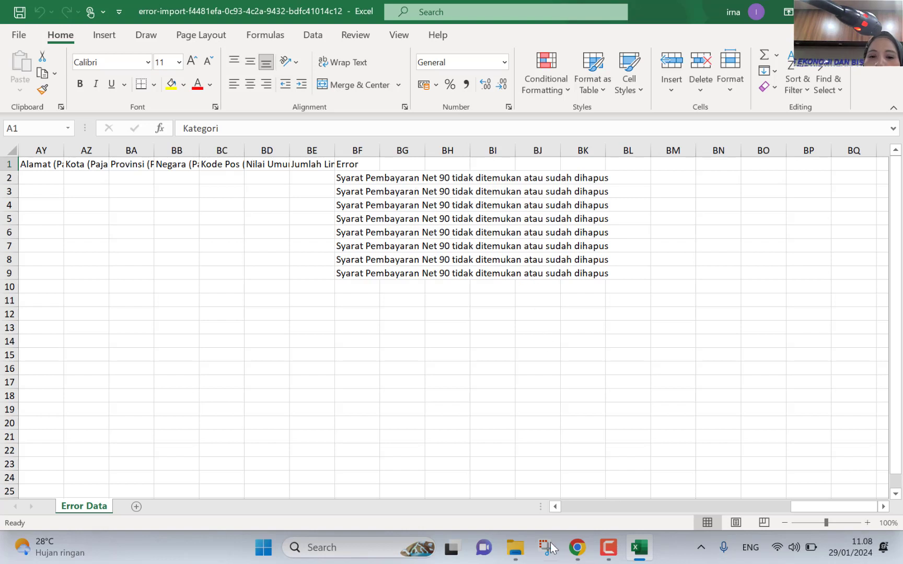
Step: Open the 3. Daftar Pelanggan workbook from its folder in File Explorer
{"action": "mouse_move", "coordinate": [515, 547]}
{"action": "left_click", "coordinate": [615, 494]}
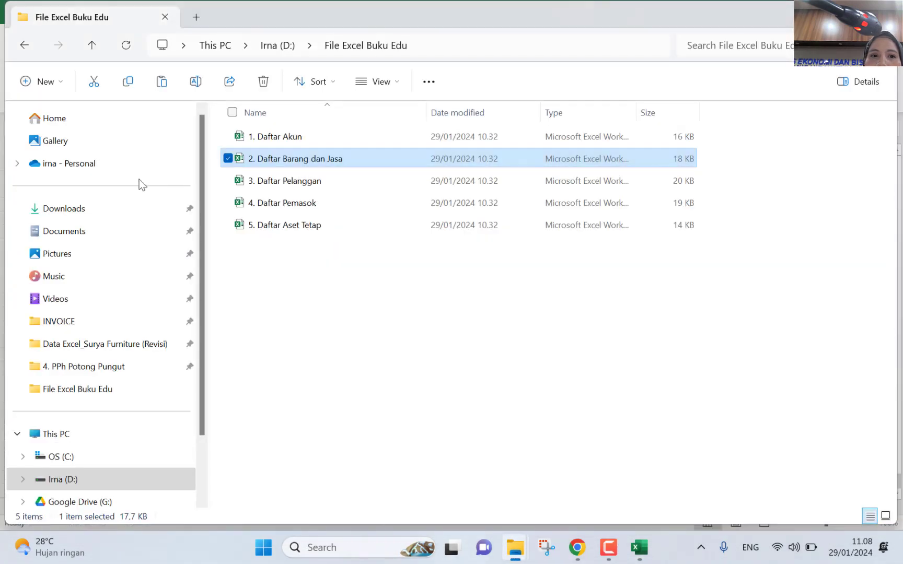
{"action": "double_click", "coordinate": [282, 182]}
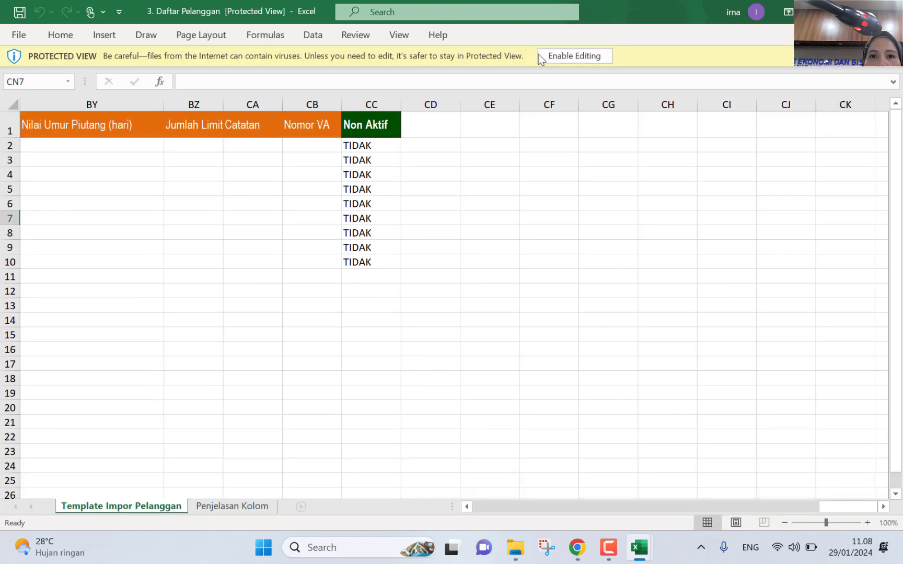
Step: Enable editing in 3. Daftar Pelanggan and scroll to Syarat Bayar Saldo, showing C.O.D and Net 90 entries
{"action": "left_click", "coordinate": [556, 56]}
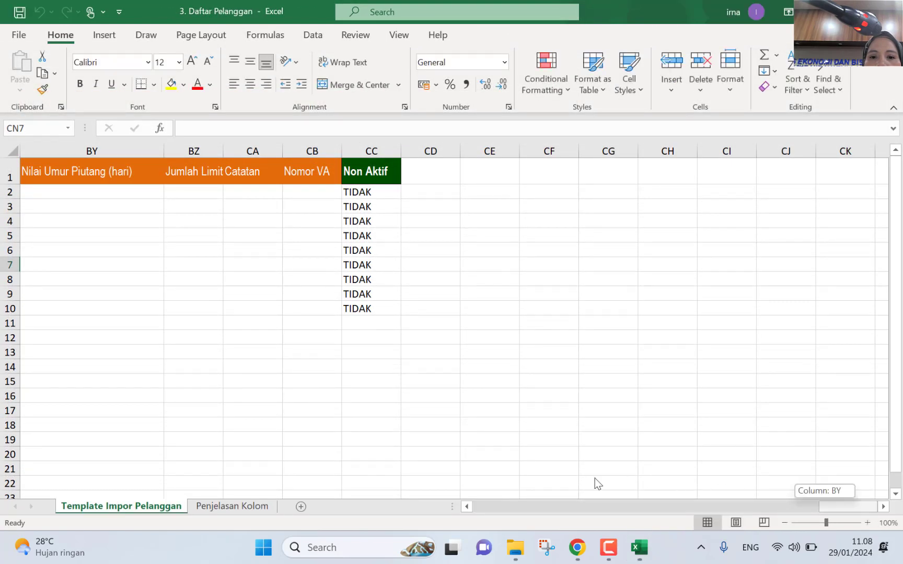
{"action": "left_click_drag", "start_coordinate": [594, 478], "coordinate": [581, 479]}
{"action": "left_click_drag", "start_coordinate": [468, 507], "coordinate": [467, 507]}
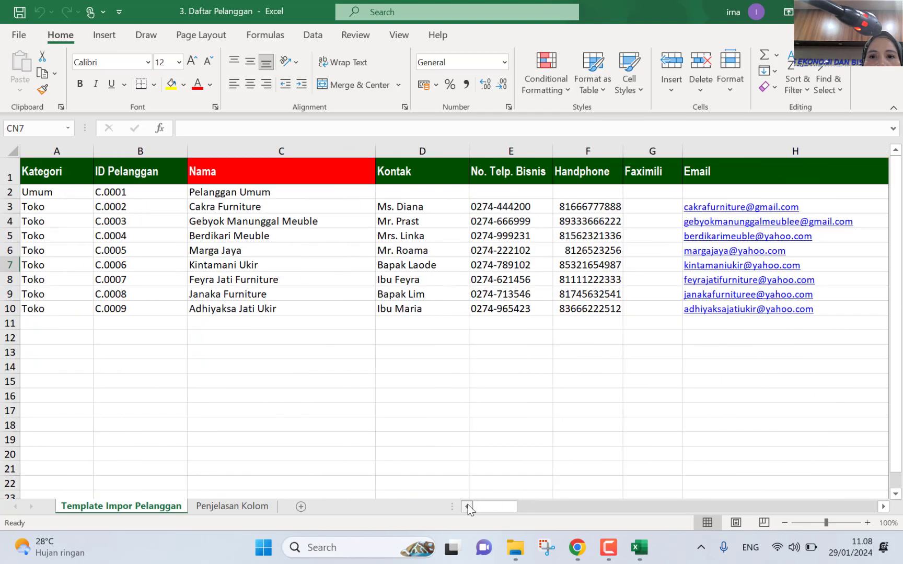
{"action": "left_click_drag", "start_coordinate": [883, 510], "coordinate": [882, 511]}
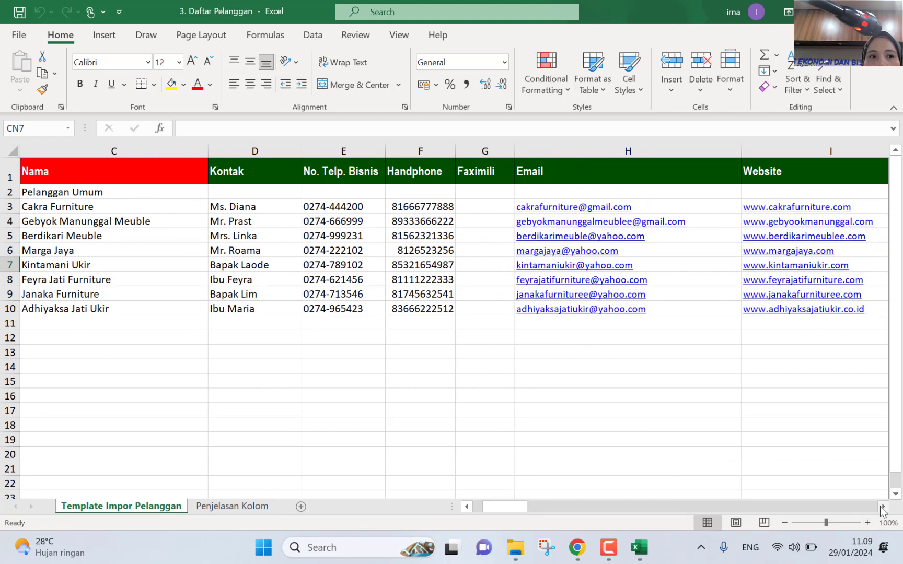
{"action": "left_click_drag", "start_coordinate": [882, 511], "coordinate": [882, 510]}
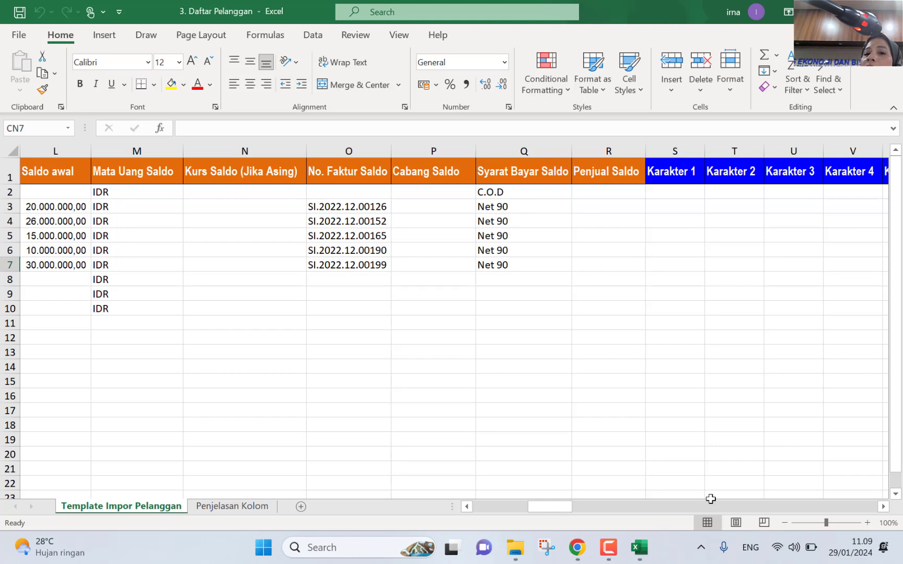
{"action": "left_click_drag", "start_coordinate": [883, 507], "coordinate": [883, 506]}
{"action": "left_click", "coordinate": [883, 507]}
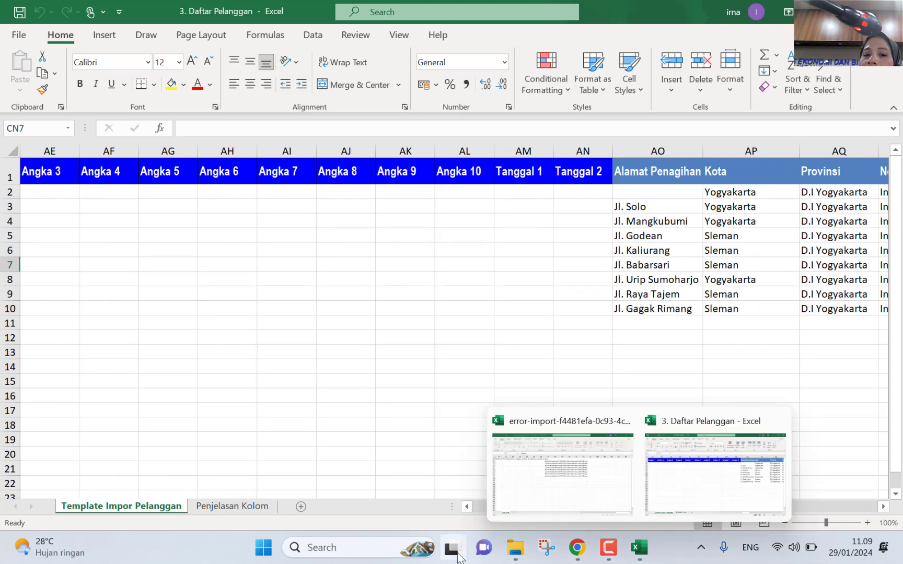
{"action": "left_click", "coordinate": [466, 507]}
{"action": "left_click_drag", "start_coordinate": [472, 506], "coordinate": [473, 506]}
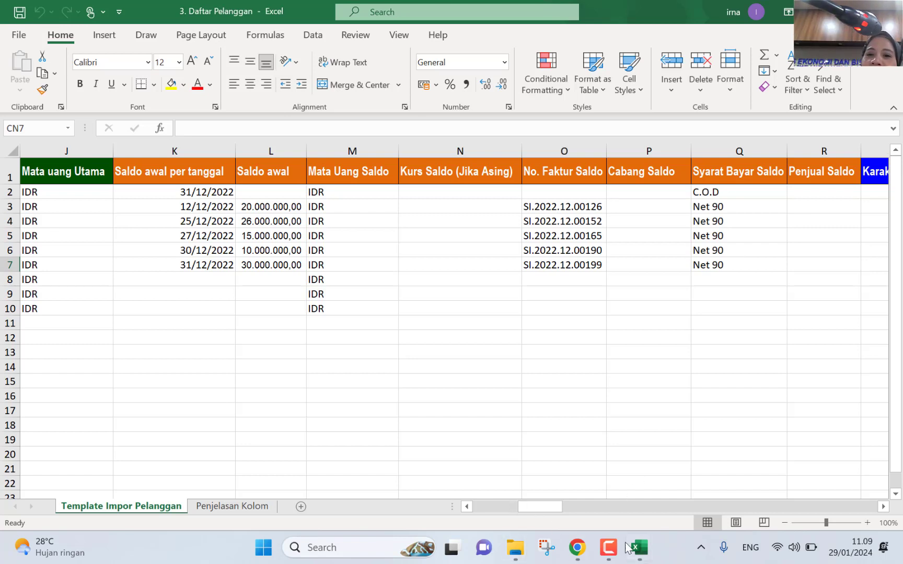
{"action": "left_click", "coordinate": [576, 547]}
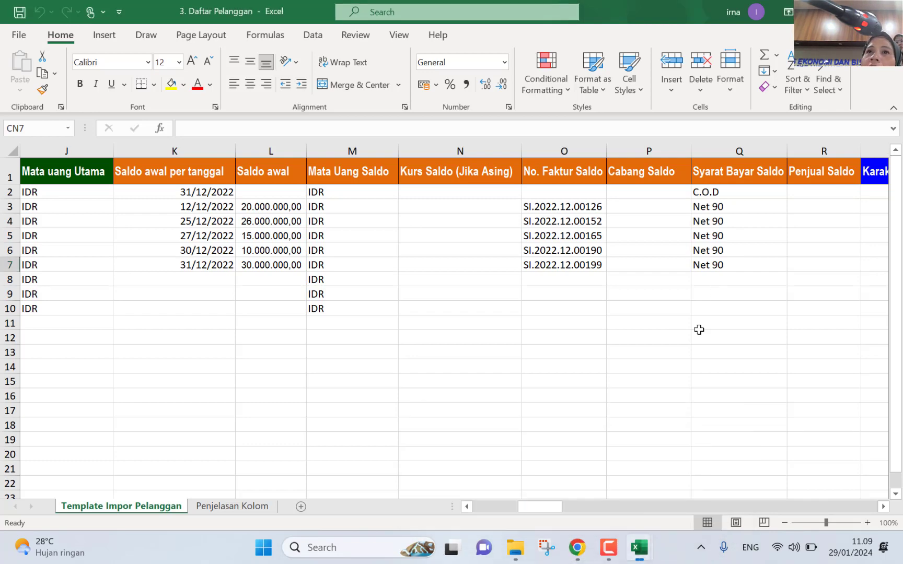
{"action": "left_click", "coordinate": [587, 547]}
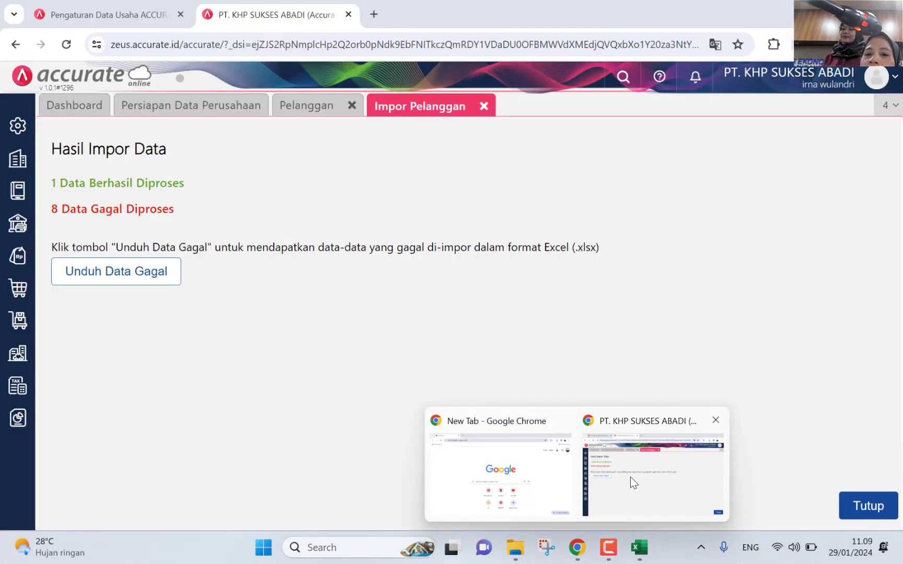
Step: Close the Hasil Impor Data results and refresh the Pelanggan list, which still shows only Pelanggan Umum
{"action": "left_click", "coordinate": [630, 477]}
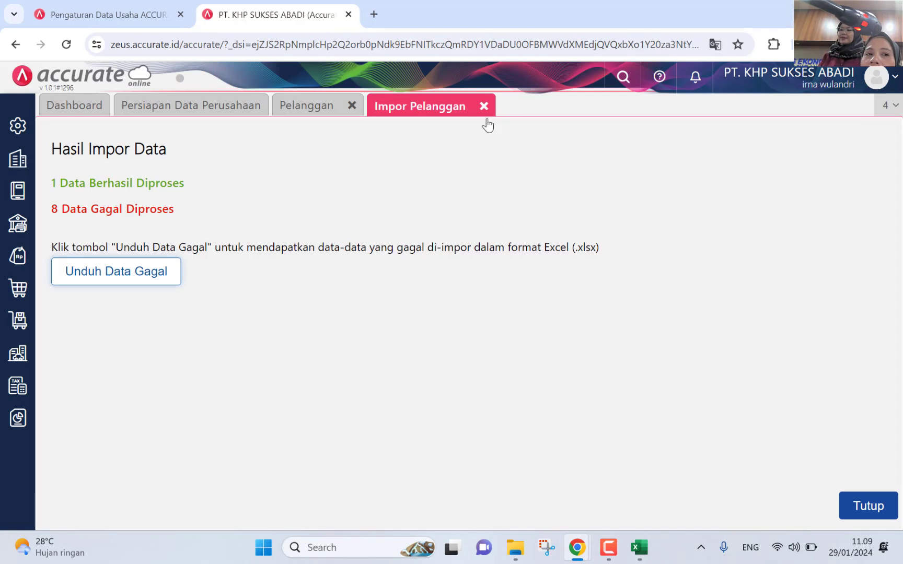
{"action": "left_click", "coordinate": [857, 508]}
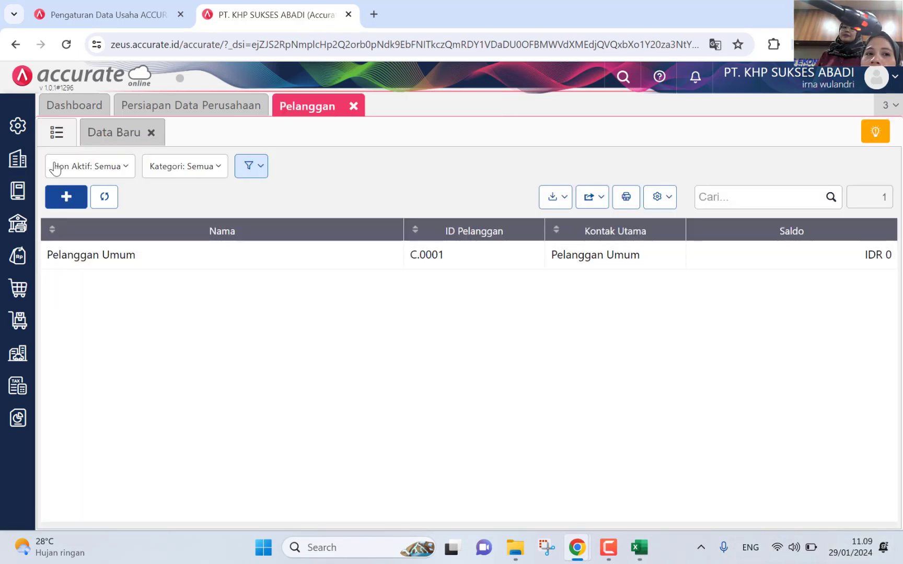
{"action": "left_click", "coordinate": [100, 196]}
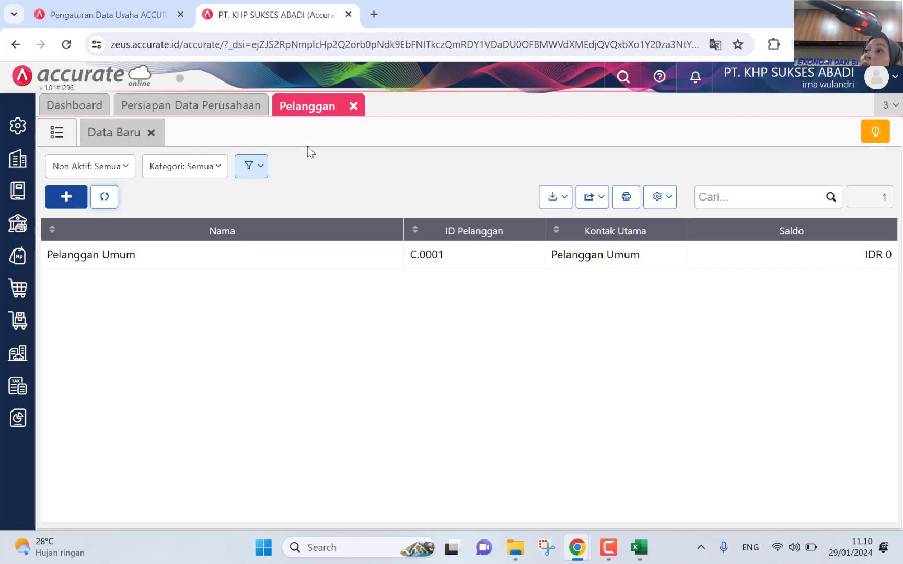
{"action": "left_click", "coordinate": [20, 158]}
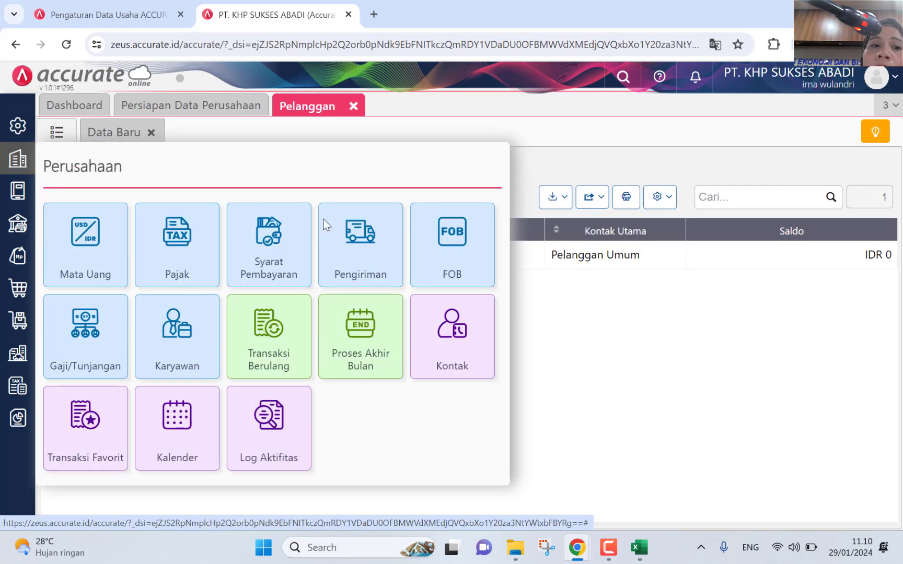
Step: Create and save a payment term with 0 days, 0% discount and 90-day due period, then close it
{"action": "left_click", "coordinate": [292, 283]}
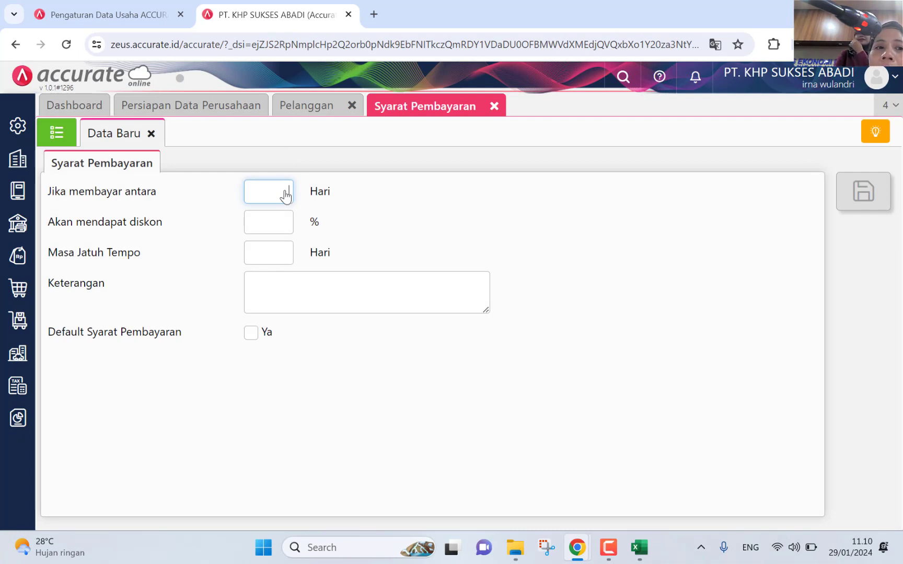
{"action": "type", "text": "0"}
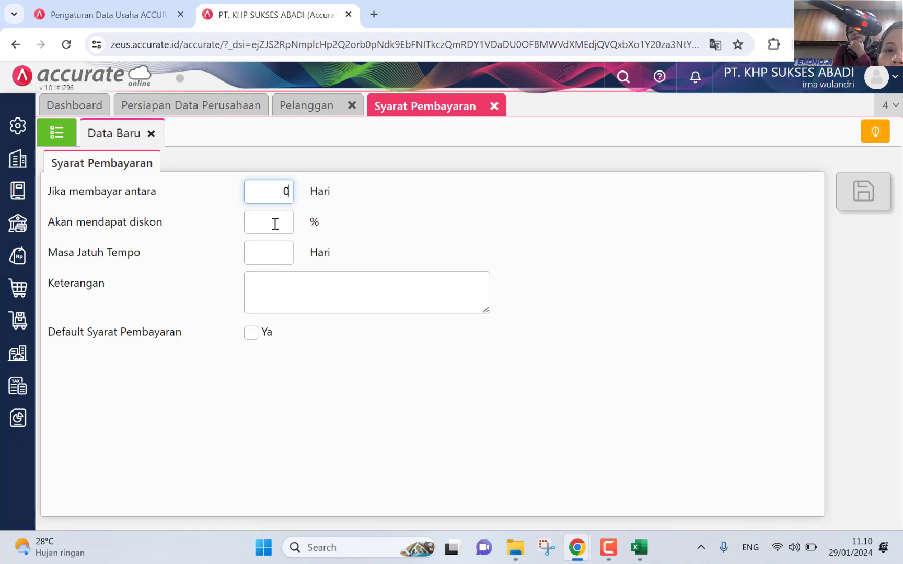
{"action": "left_click", "coordinate": [274, 224]}
{"action": "type", "text": "0"}
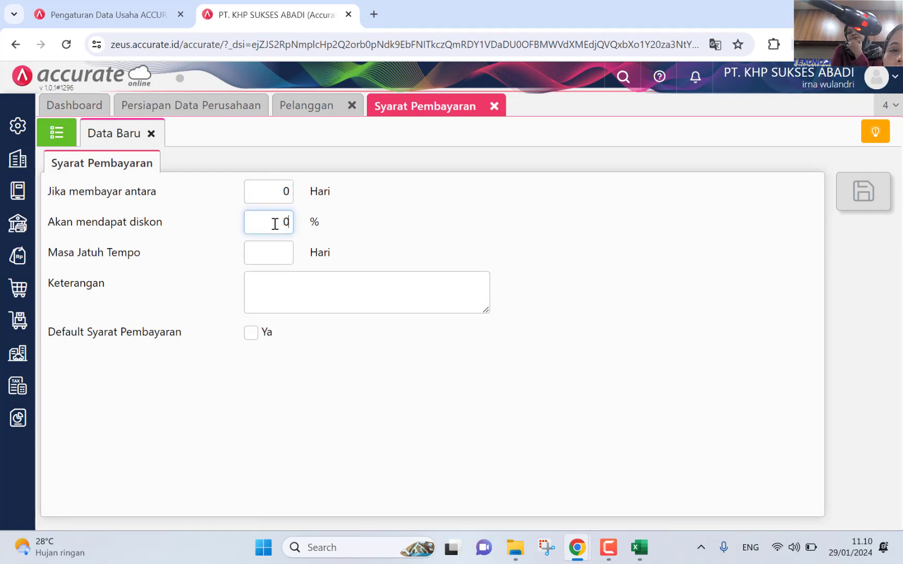
{"action": "left_click", "coordinate": [276, 256]}
{"action": "type", "text": "90"}
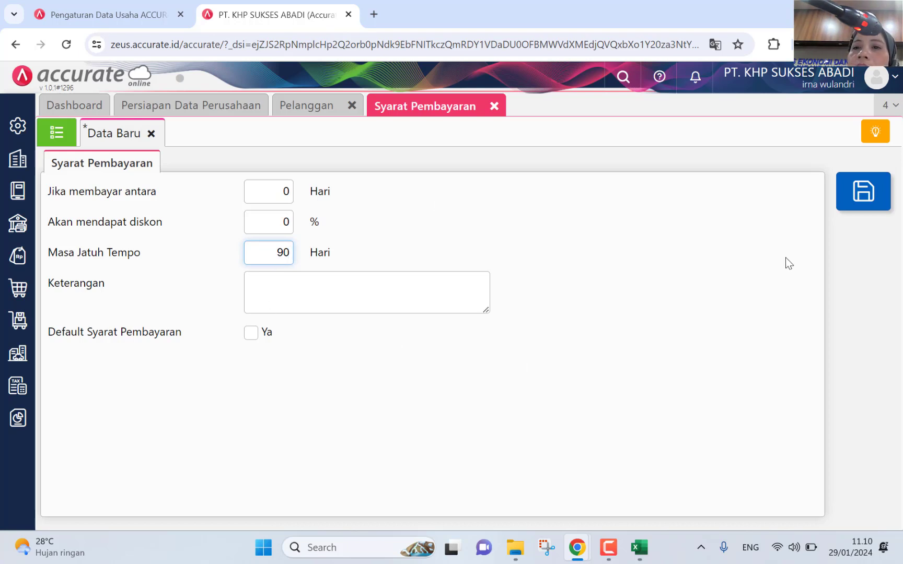
{"action": "left_click", "coordinate": [863, 191]}
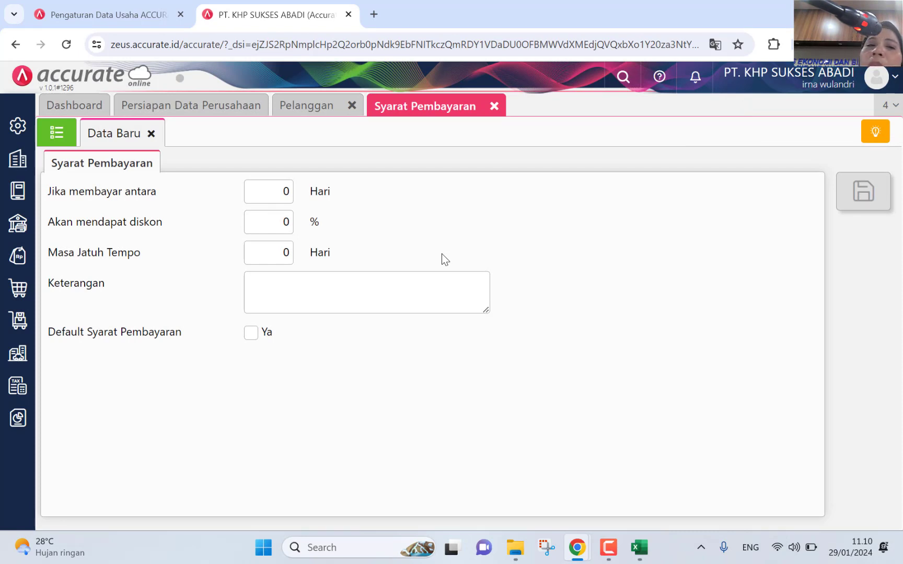
{"action": "left_click", "coordinate": [494, 106]}
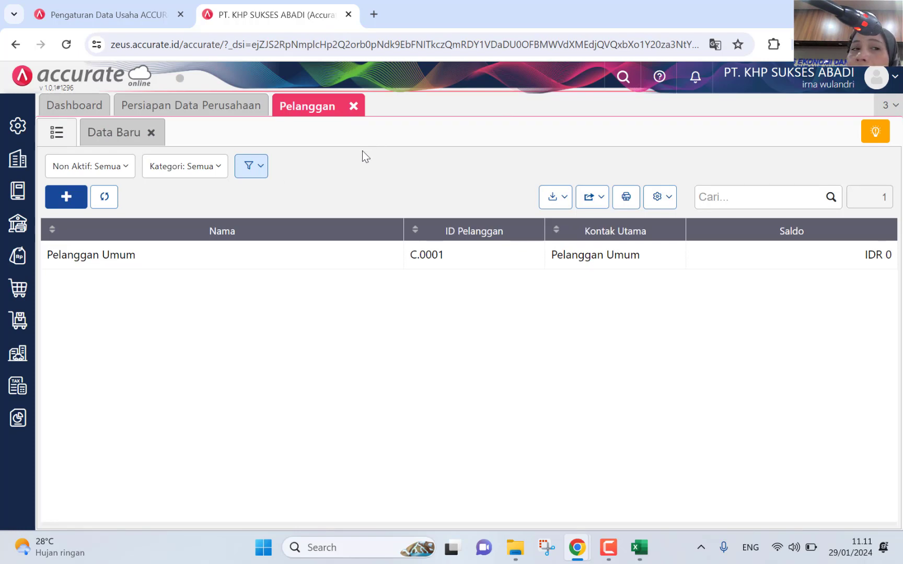
Step: Re-upload 3. Daftar Pelanggan.xlsx through Impor dari Excel and accept the column mapping
{"action": "left_click", "coordinate": [549, 200]}
{"action": "left_click", "coordinate": [538, 224]}
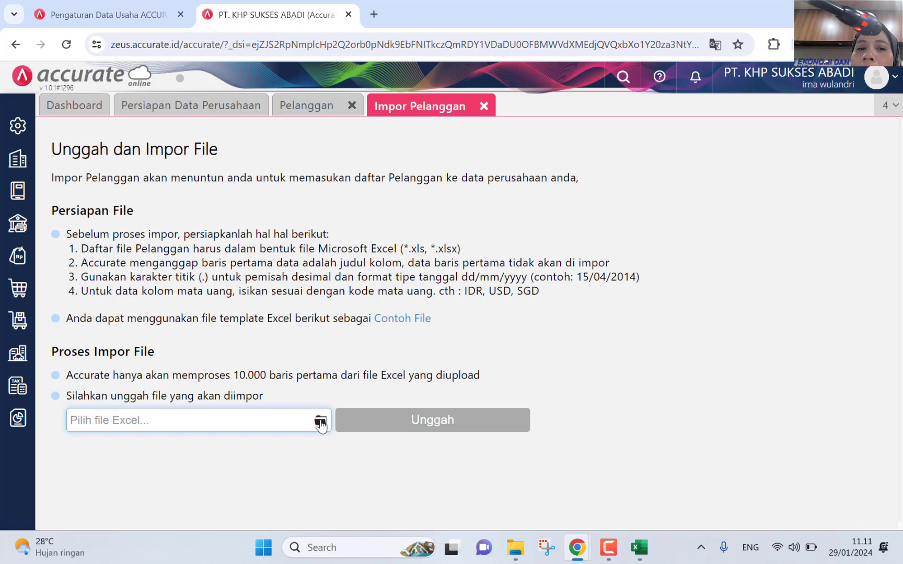
{"action": "left_click", "coordinate": [320, 421]}
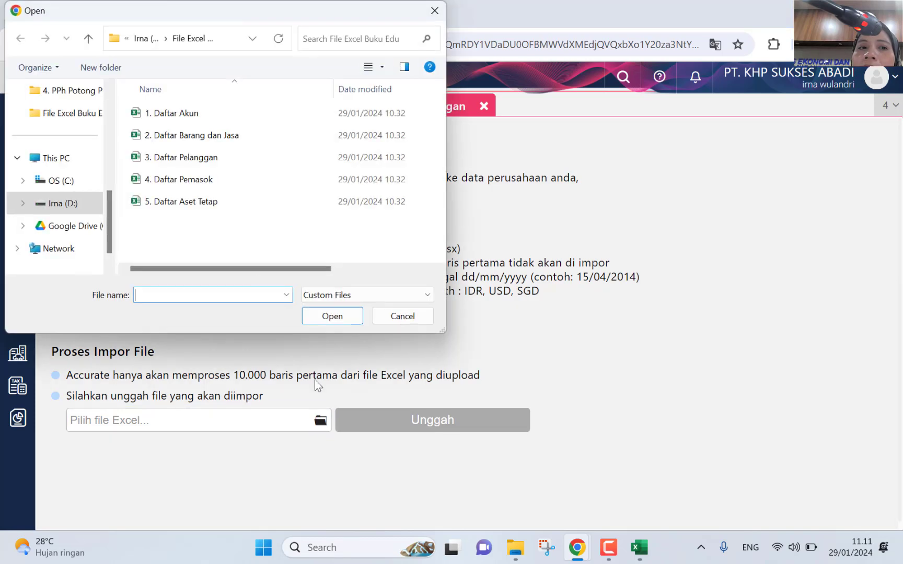
{"action": "left_click", "coordinate": [184, 163]}
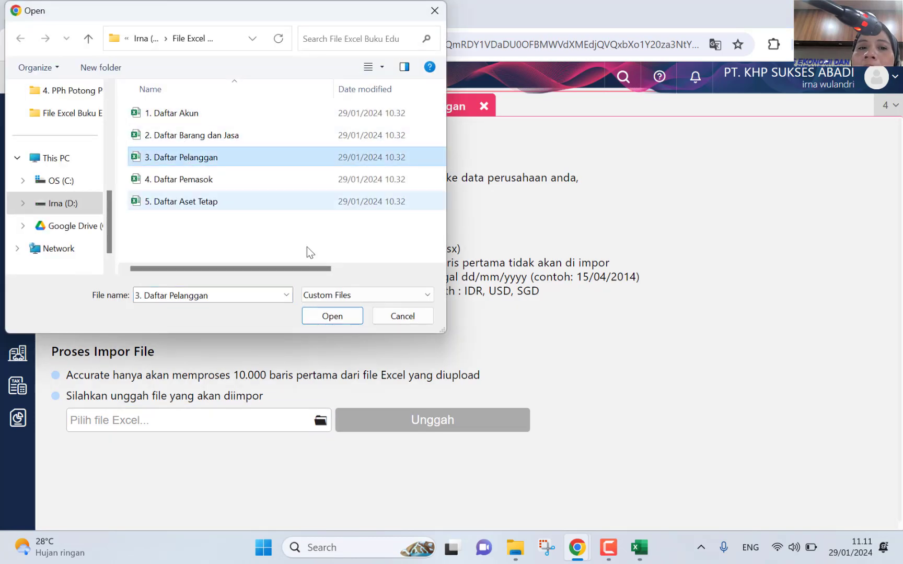
{"action": "left_click", "coordinate": [352, 318]}
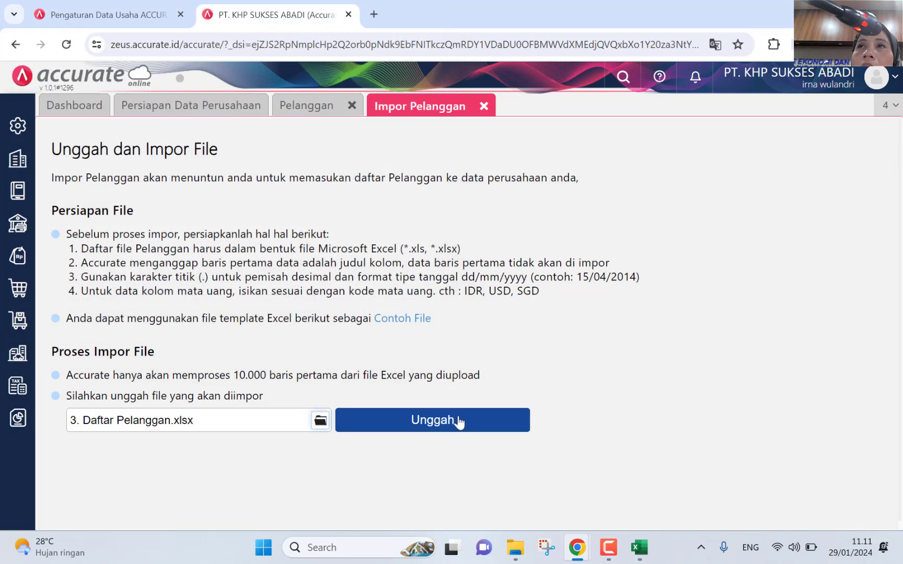
{"action": "left_click", "coordinate": [457, 419]}
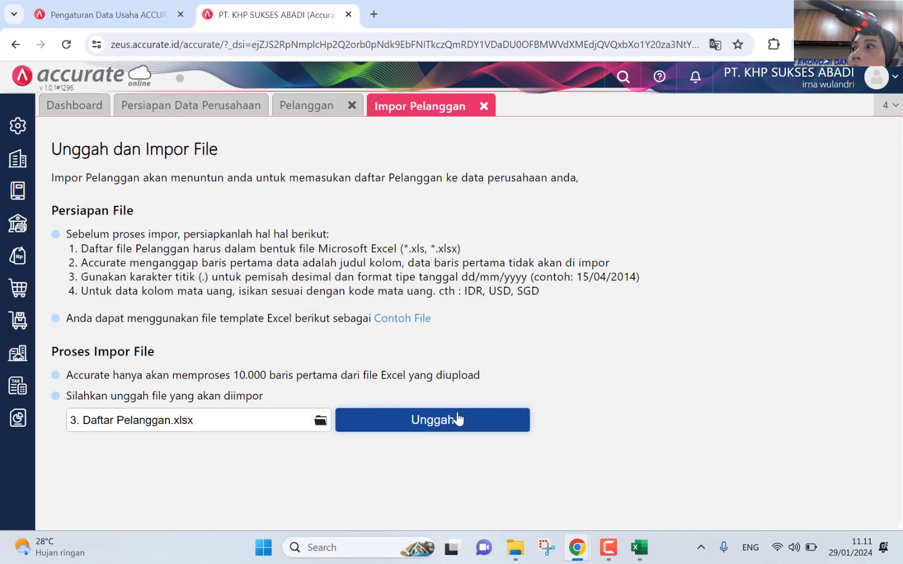
{"action": "left_click", "coordinate": [870, 499]}
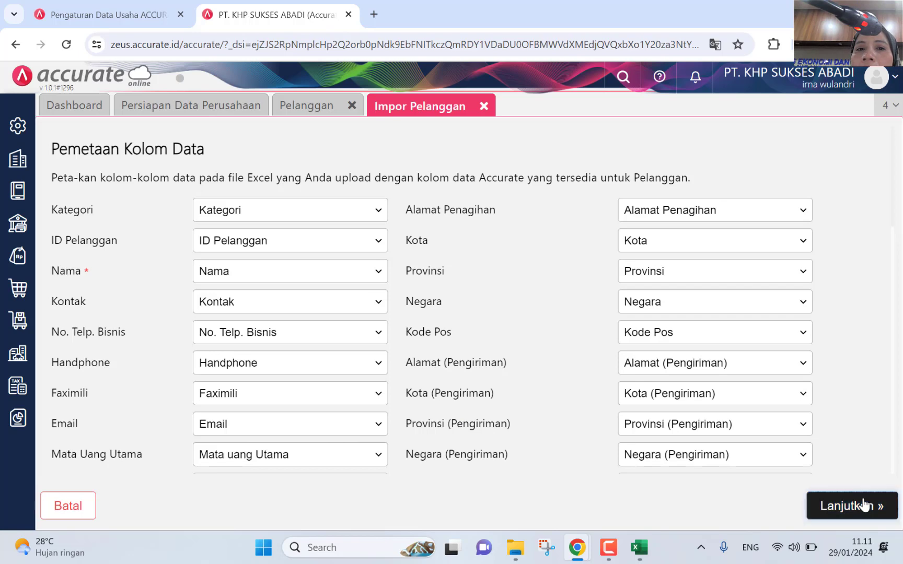
Step: Enable updating of existing records and run the import, processing all 9 customers successfully
{"action": "left_click", "coordinate": [175, 187]}
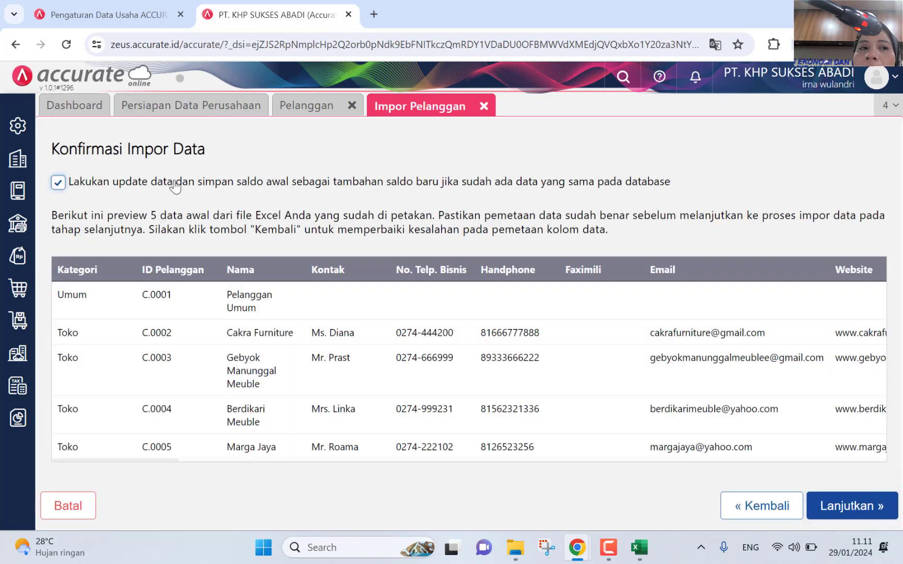
{"action": "left_click", "coordinate": [847, 511]}
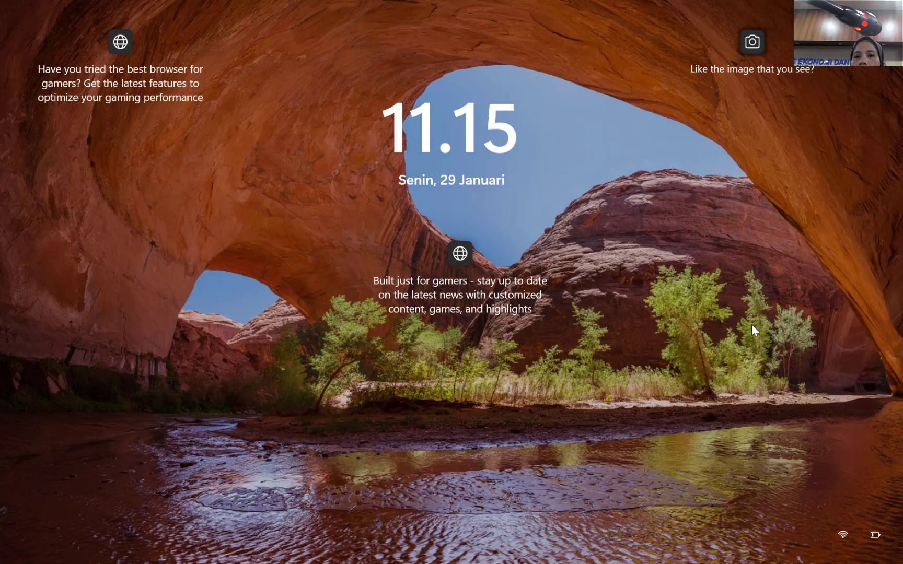
{"action": "left_click", "coordinate": [59, 314]}
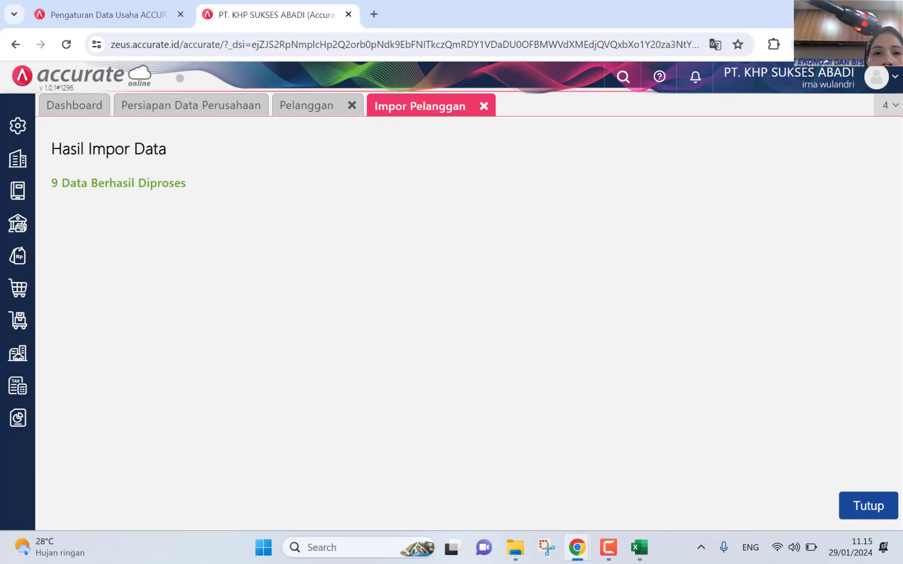
Step: Close the customer import result and review the 4. Daftar Pemasok workbook in Excel
{"action": "left_click", "coordinate": [484, 106]}
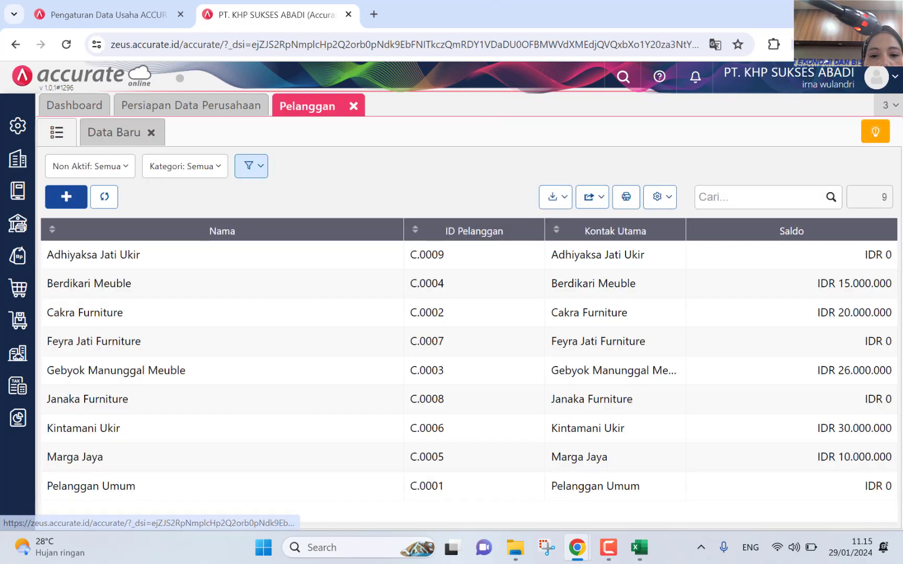
{"action": "left_click", "coordinate": [588, 470]}
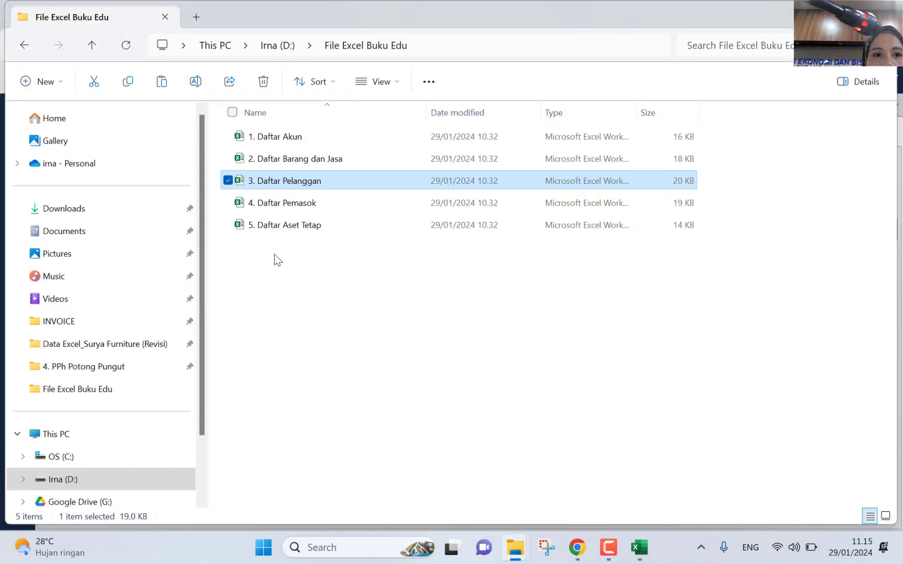
{"action": "double_click", "coordinate": [282, 202]}
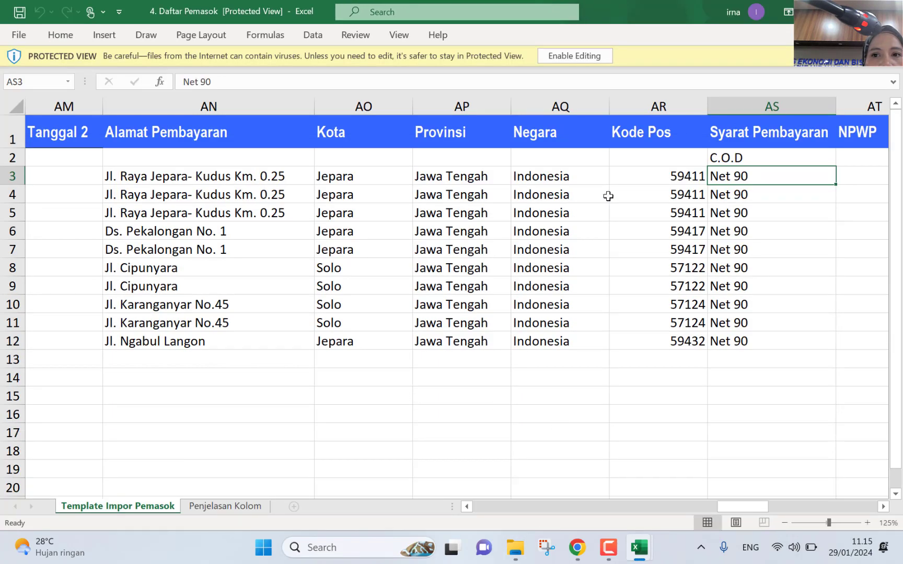
{"action": "left_click_drag", "start_coordinate": [726, 506], "coordinate": [841, 506]}
{"action": "left_click_drag", "start_coordinate": [588, 502], "coordinate": [462, 505]}
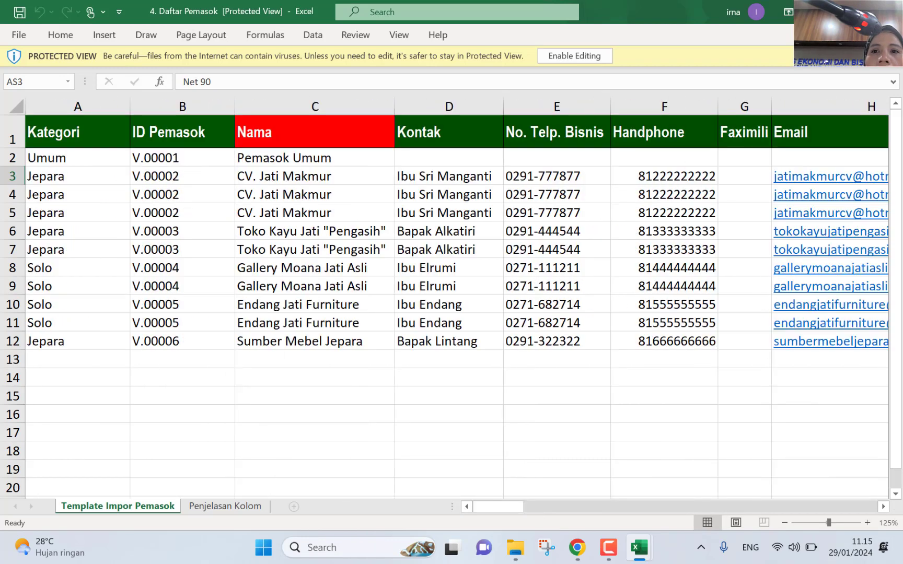
Step: Close the supplier, customer and import error workbooks and the file folder
{"action": "left_click", "coordinate": [890, 11]}
{"action": "left_click", "coordinate": [890, 11]}
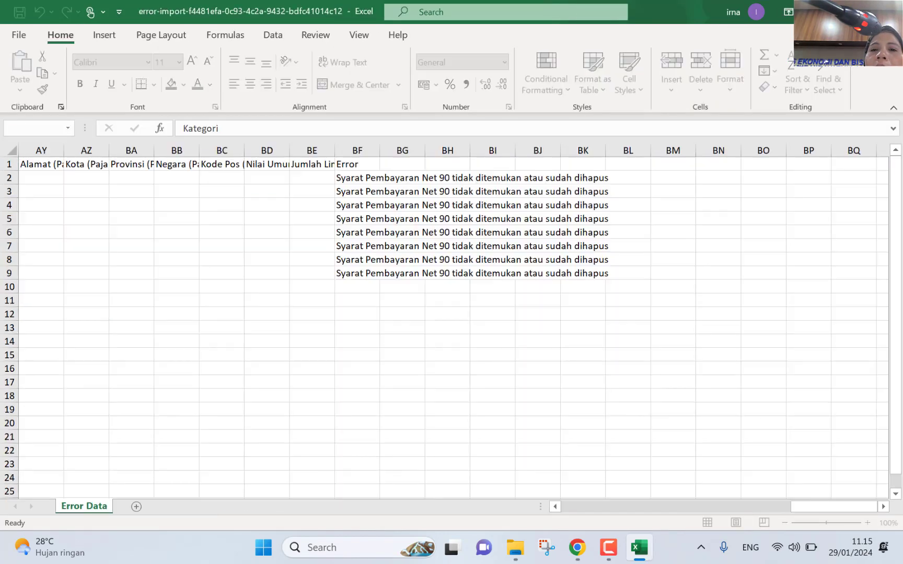
{"action": "left_click", "coordinate": [890, 12]}
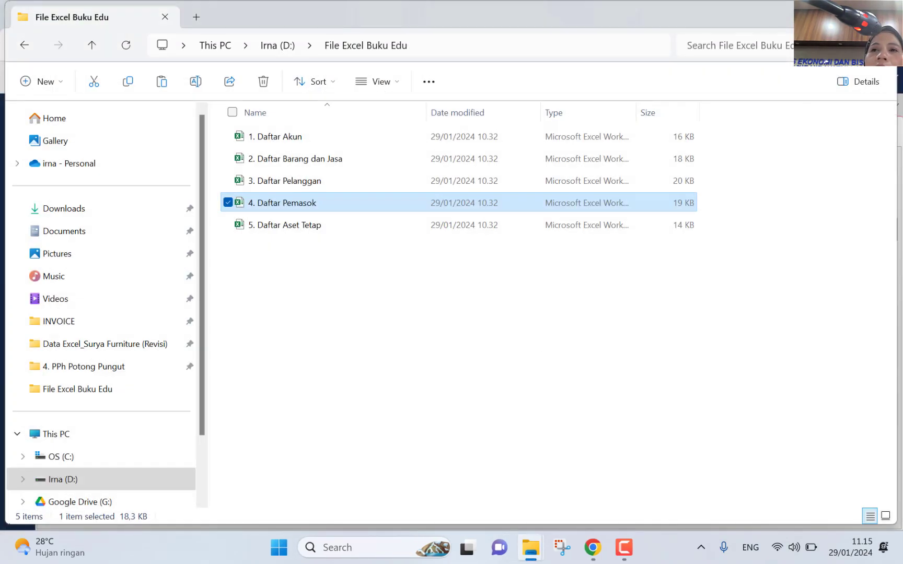
{"action": "left_click", "coordinate": [890, 12]}
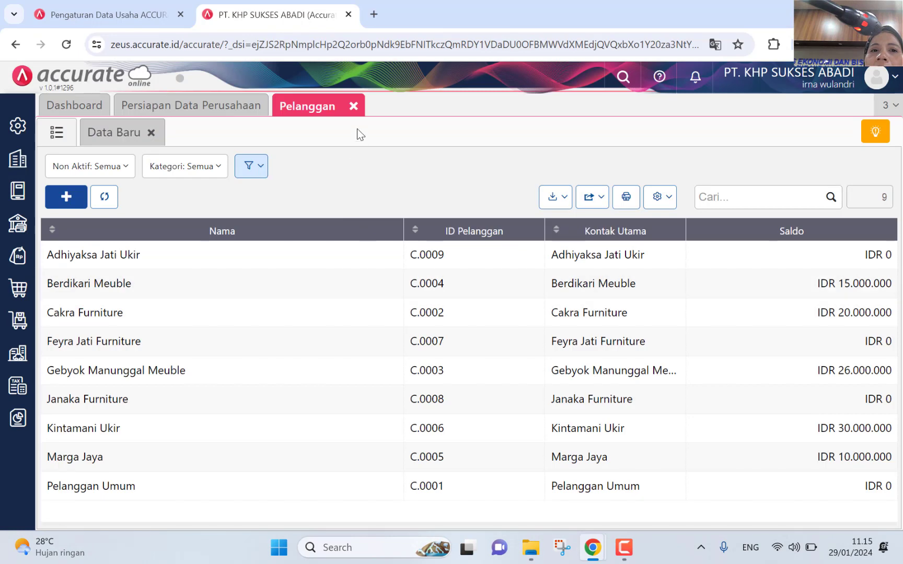
Step: Close the customer list and bring up the Pembelian module's menu
{"action": "left_click", "coordinate": [354, 107]}
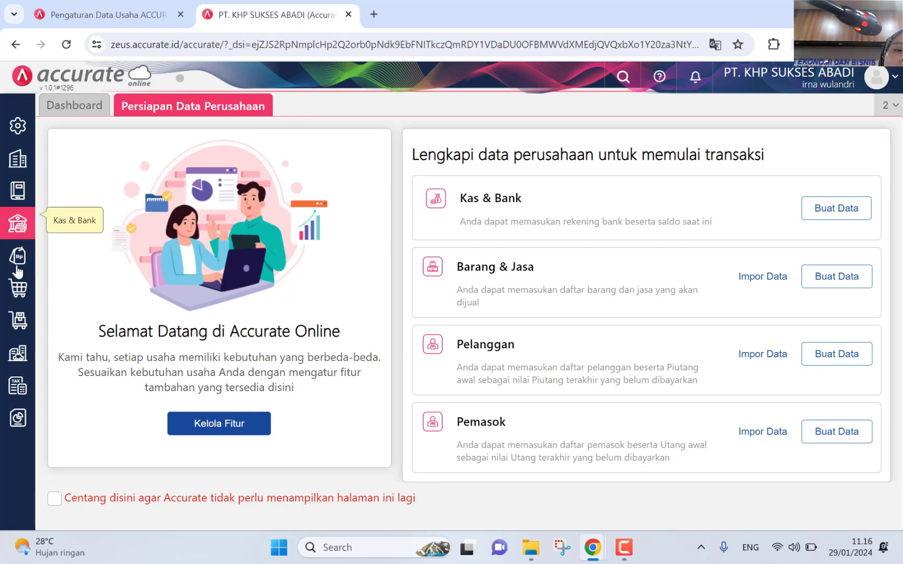
{"action": "mouse_move", "coordinate": [17, 291]}
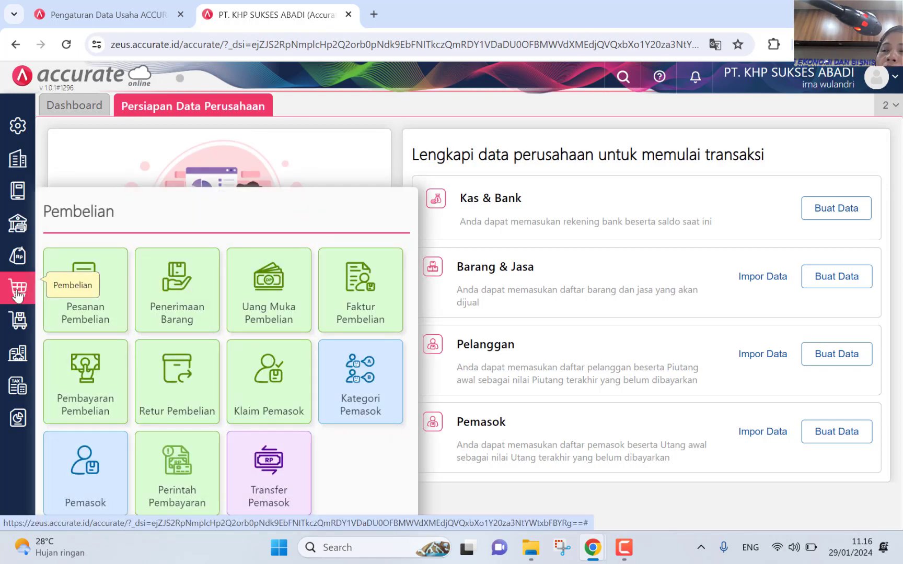
Step: Open the Pemasok section and switch to its empty supplier list
{"action": "left_click", "coordinate": [64, 505]}
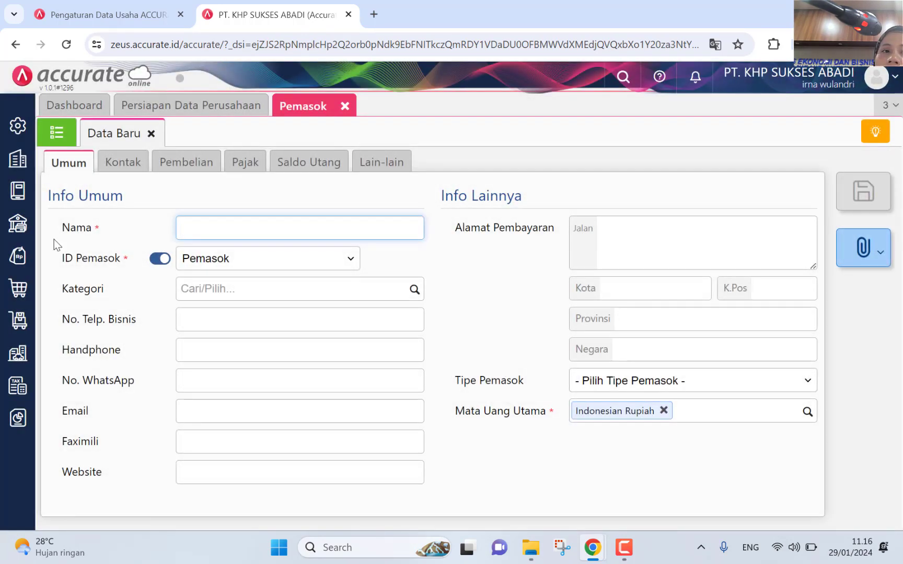
{"action": "left_click", "coordinate": [53, 134]}
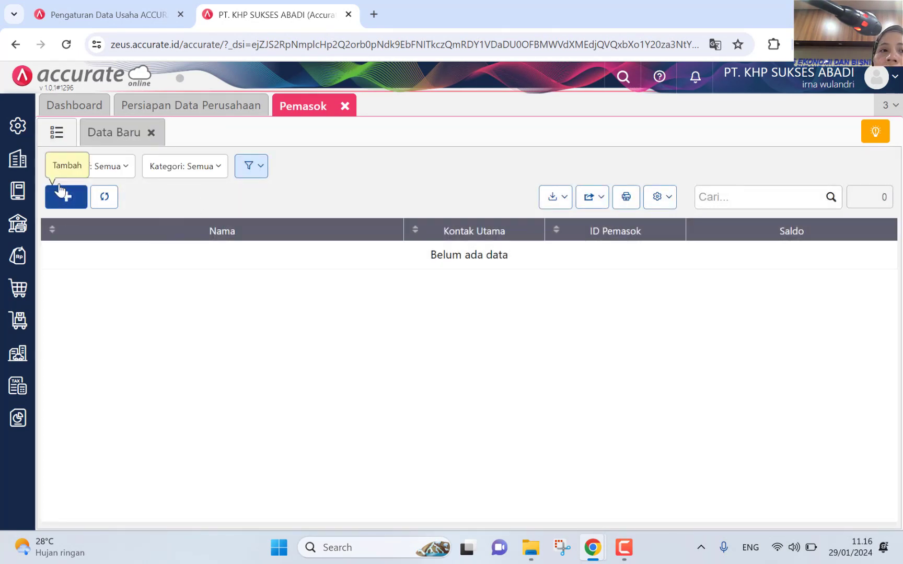
Step: Upload 4. Daftar Pemasok.xlsx through the supplier Impor dari Excel option
{"action": "left_click", "coordinate": [558, 198]}
{"action": "left_click", "coordinate": [535, 231]}
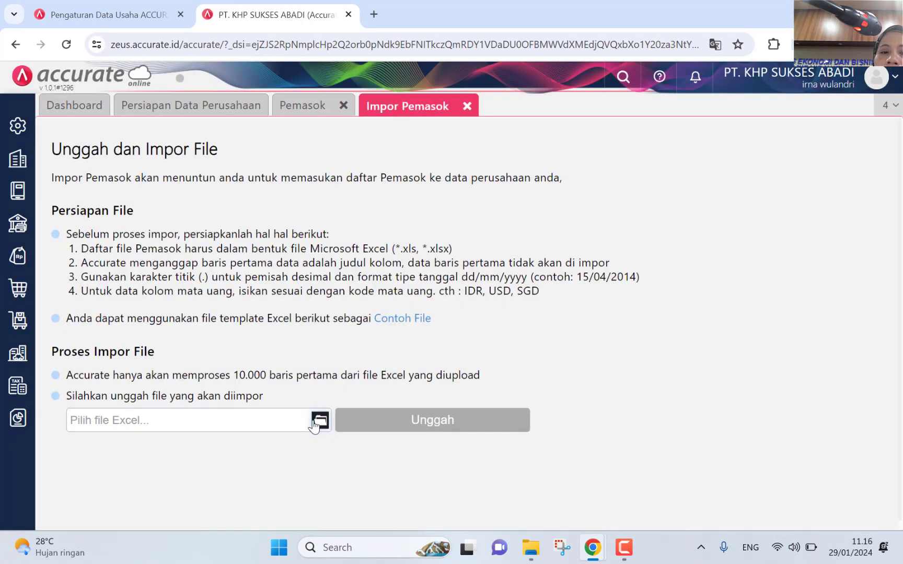
{"action": "left_click", "coordinate": [320, 420]}
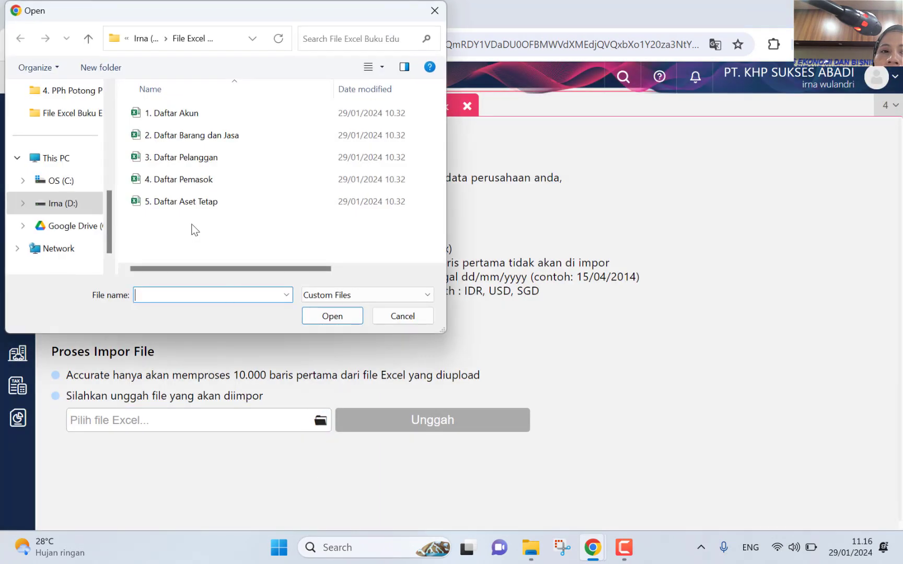
{"action": "left_click", "coordinate": [197, 184]}
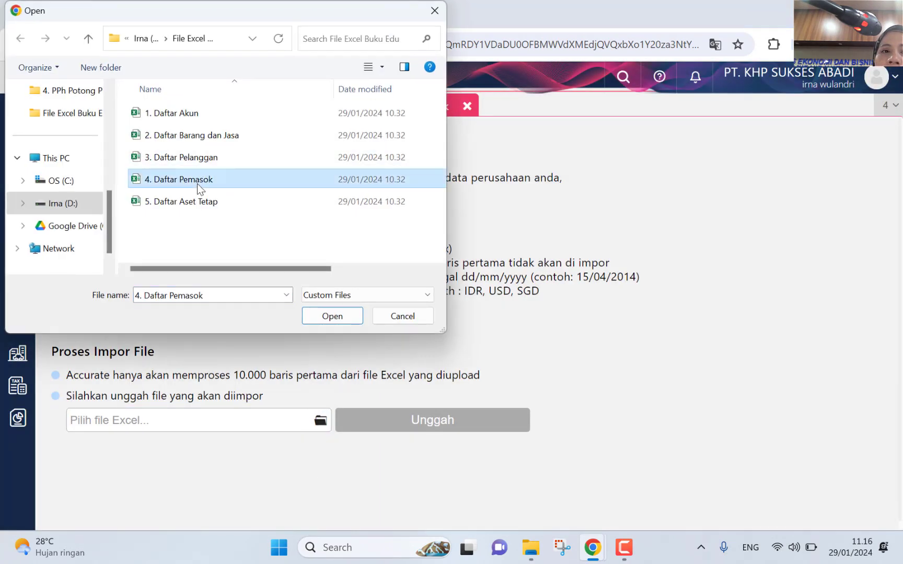
{"action": "left_click", "coordinate": [332, 316]}
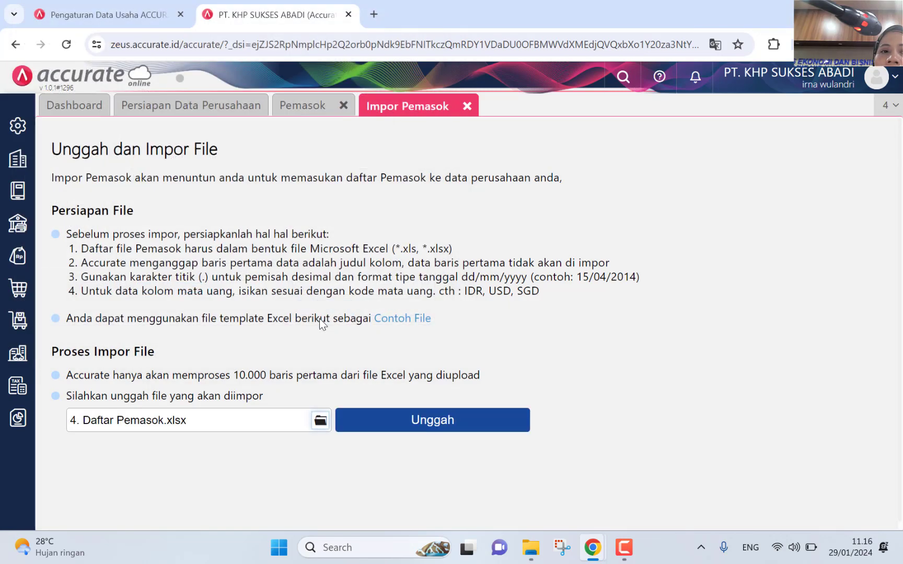
{"action": "left_click", "coordinate": [395, 421]}
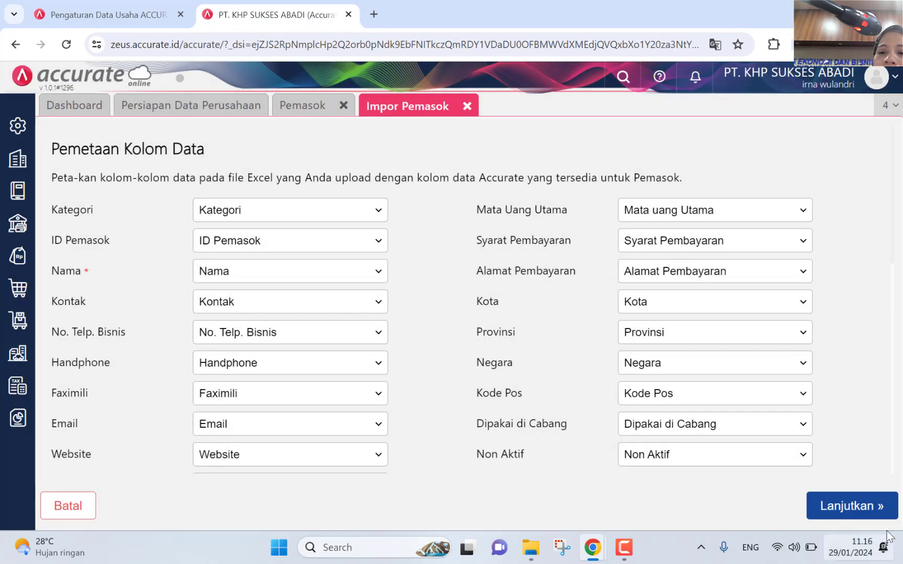
Step: Accept the column mapping, allow updating existing suppliers, and run the import
{"action": "left_click", "coordinate": [854, 506]}
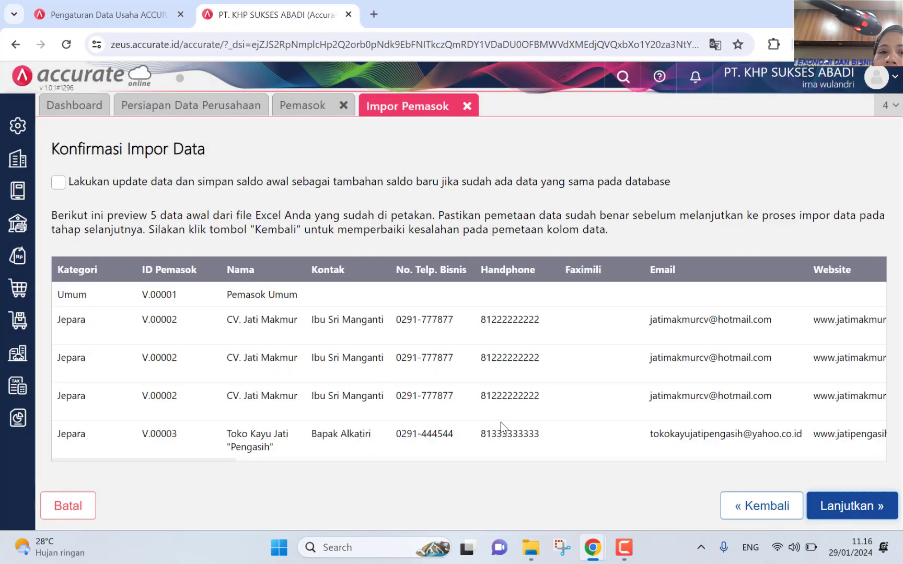
{"action": "left_click", "coordinate": [59, 182]}
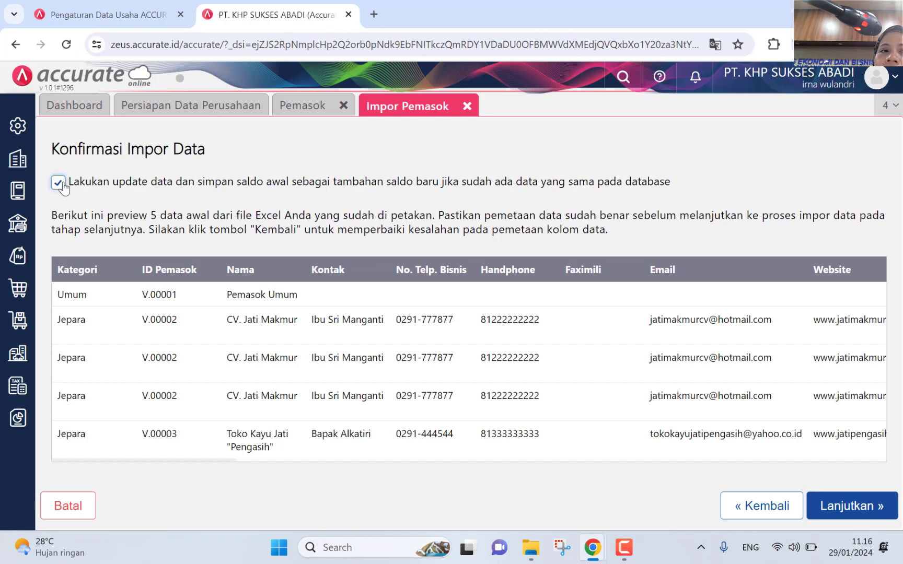
{"action": "left_click", "coordinate": [862, 517]}
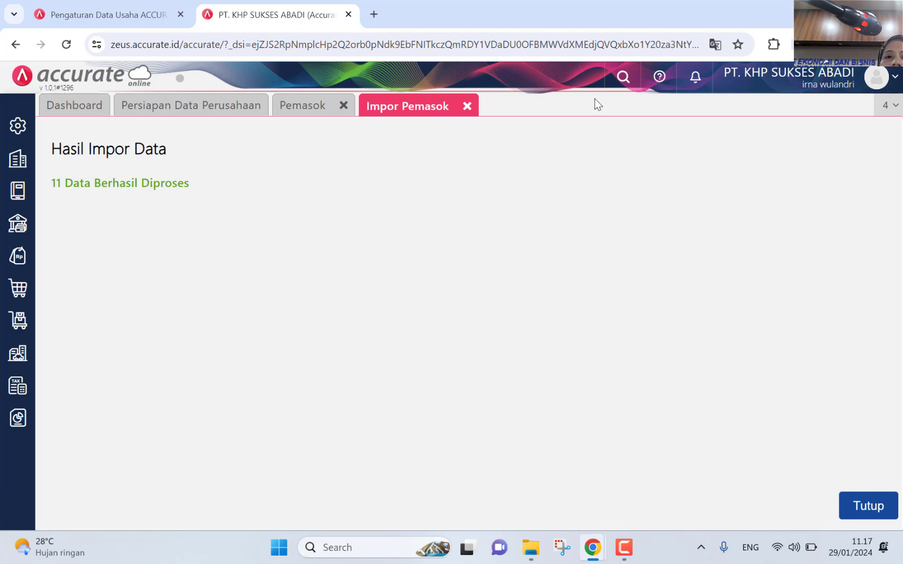
{"action": "left_click", "coordinate": [855, 516]}
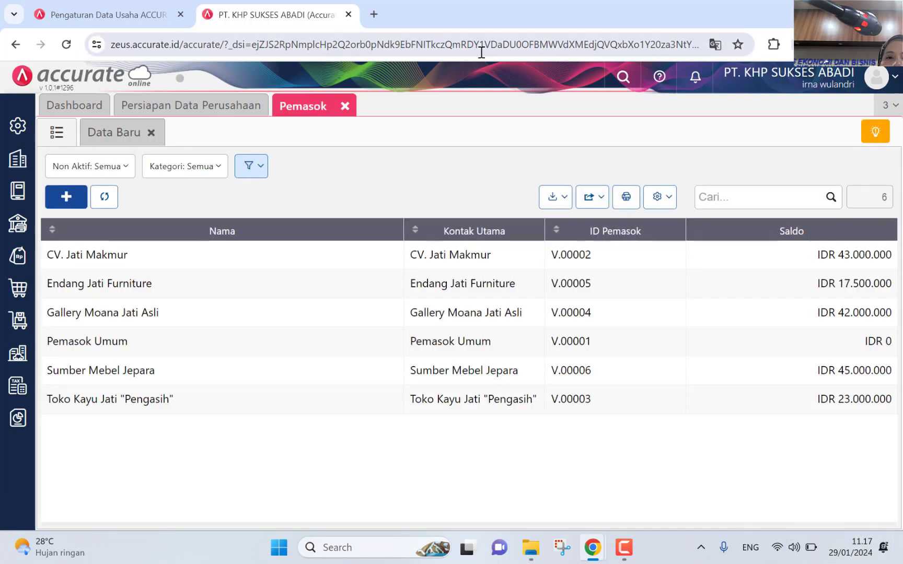
Step: Close the supplier list to return to the Persiapan Data Perusahaan page
{"action": "left_click", "coordinate": [344, 106]}
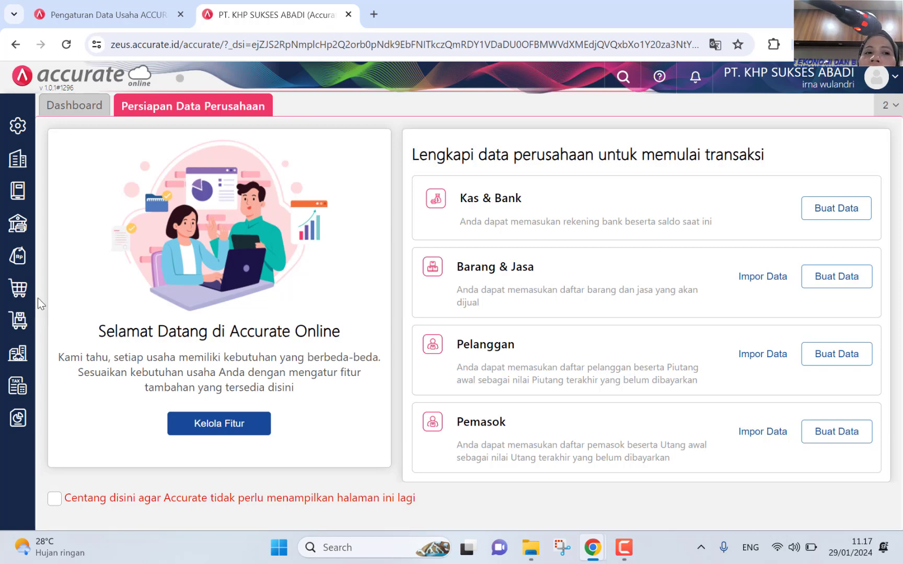
Step: Start a new Kategori Aset form from the Aset Tetap menu
{"action": "left_click", "coordinate": [15, 358]}
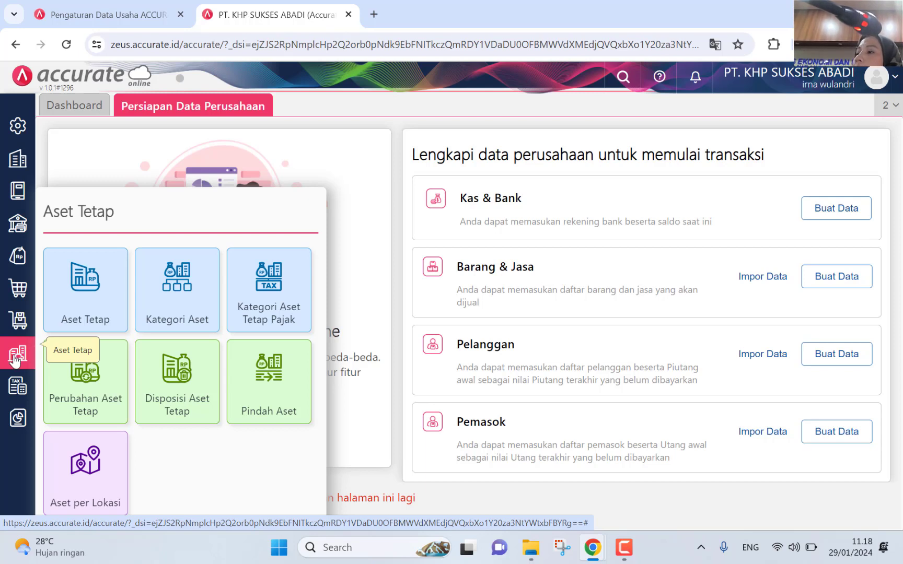
{"action": "left_click", "coordinate": [180, 293]}
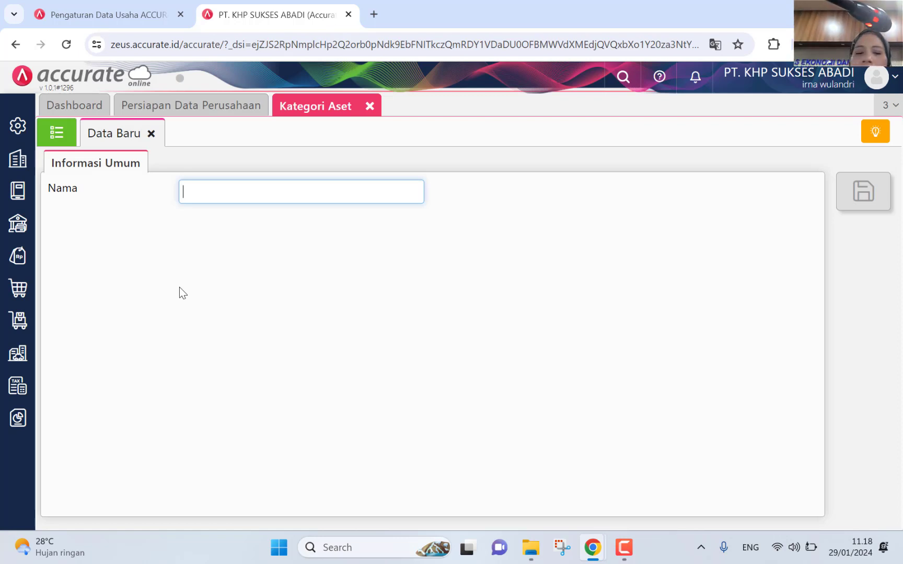
Step: Name an asset category Bangunan and save it
{"action": "type", "text": "Bang"}
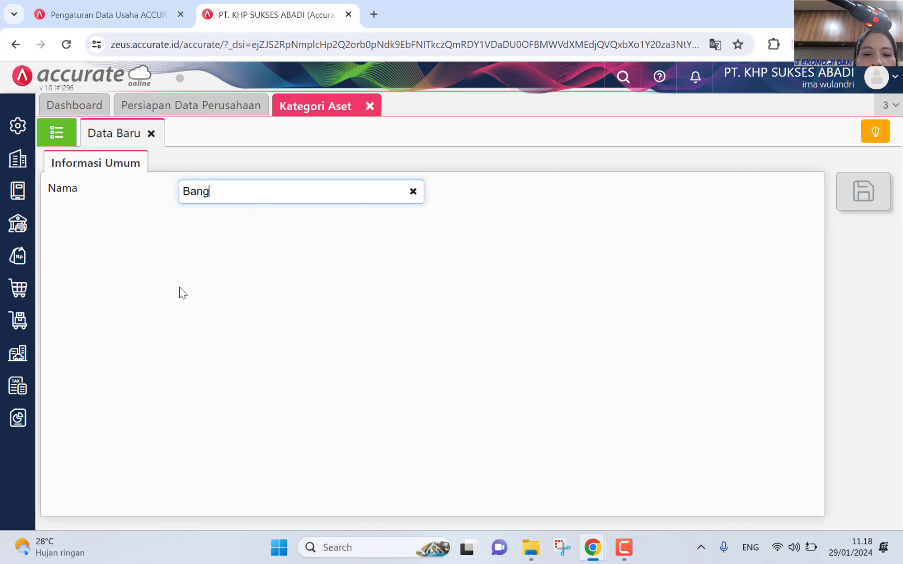
{"action": "type", "text": "unan"}
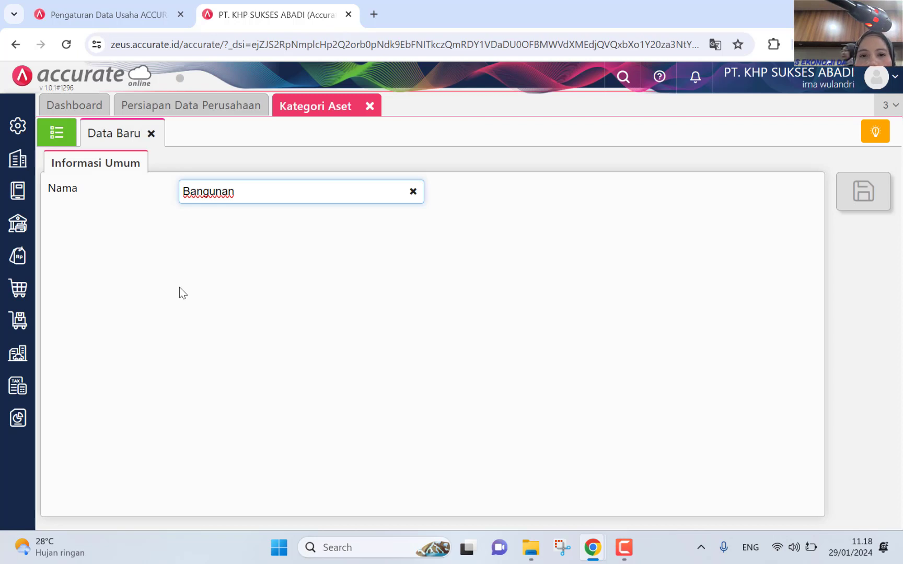
{"action": "left_click", "coordinate": [227, 361]}
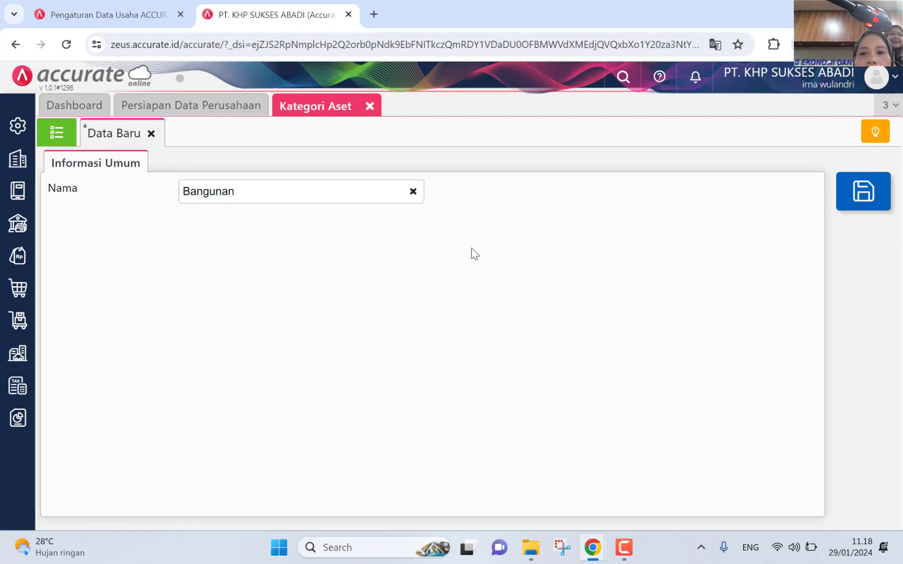
{"action": "left_click", "coordinate": [842, 207]}
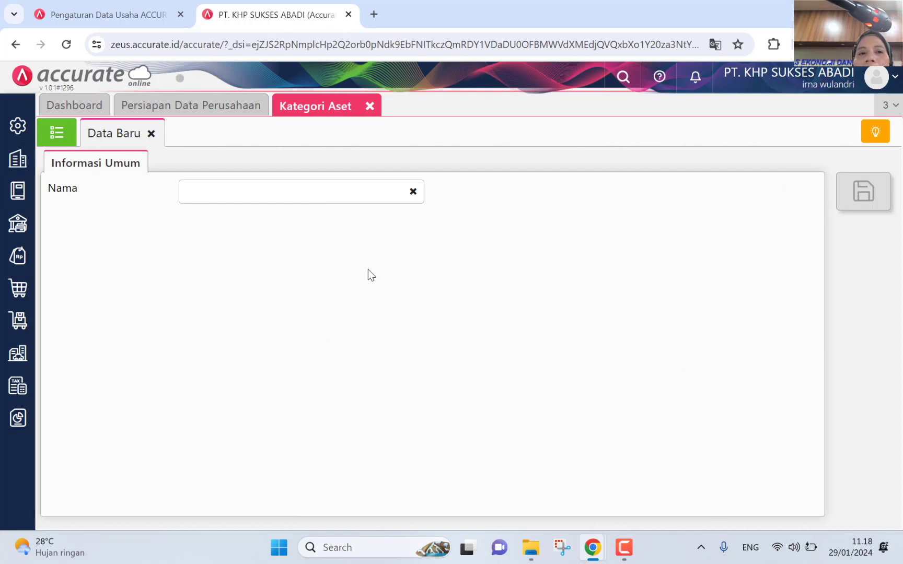
Step: Enter Kendaraan as the next category name, correcting the typos
{"action": "left_click", "coordinate": [290, 195]}
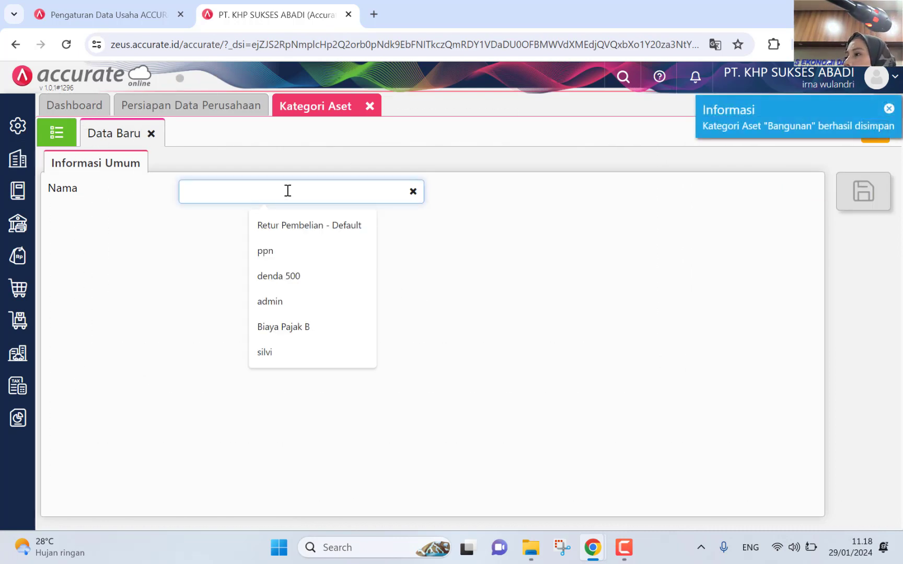
{"action": "type", "text": "Kendaaa"}
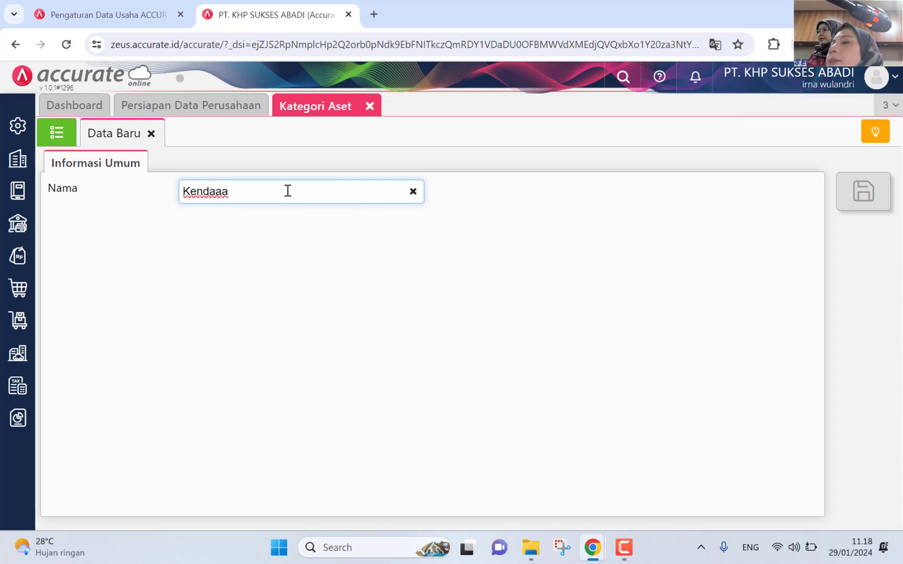
{"action": "key", "text": "BackSpace"}
{"action": "key", "text": "BackSpace"}
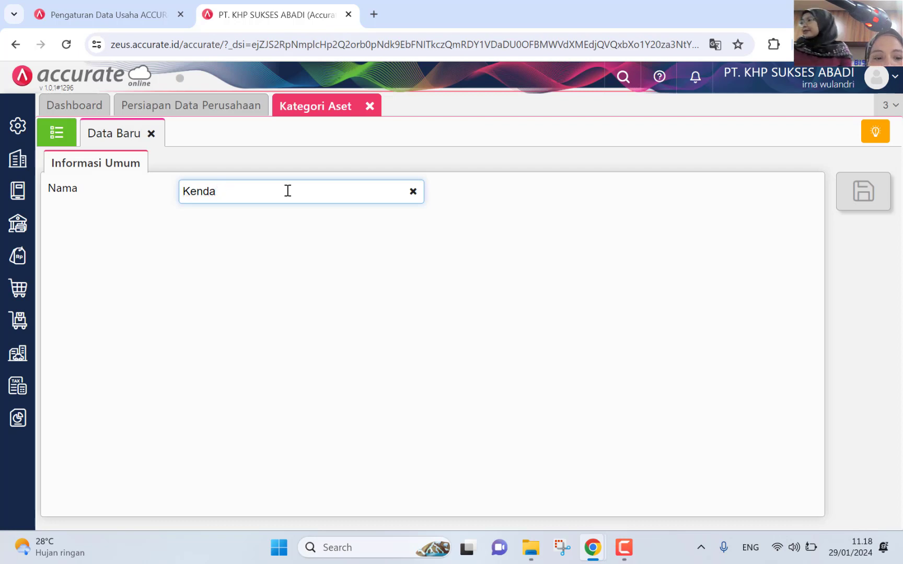
{"action": "type", "text": "an"}
{"action": "key", "text": "BackSpace"}
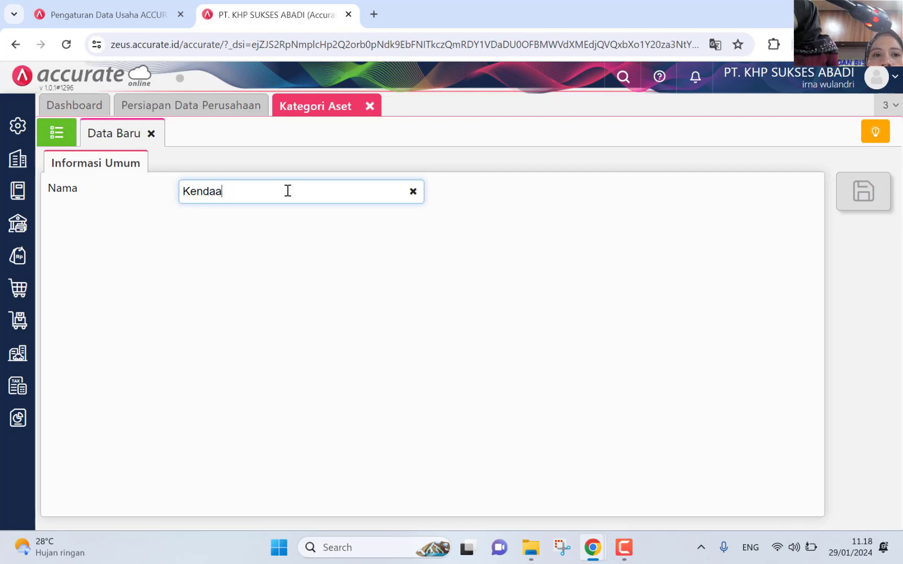
{"action": "key", "text": "BackSpace"}
{"action": "type", "text": "raan"}
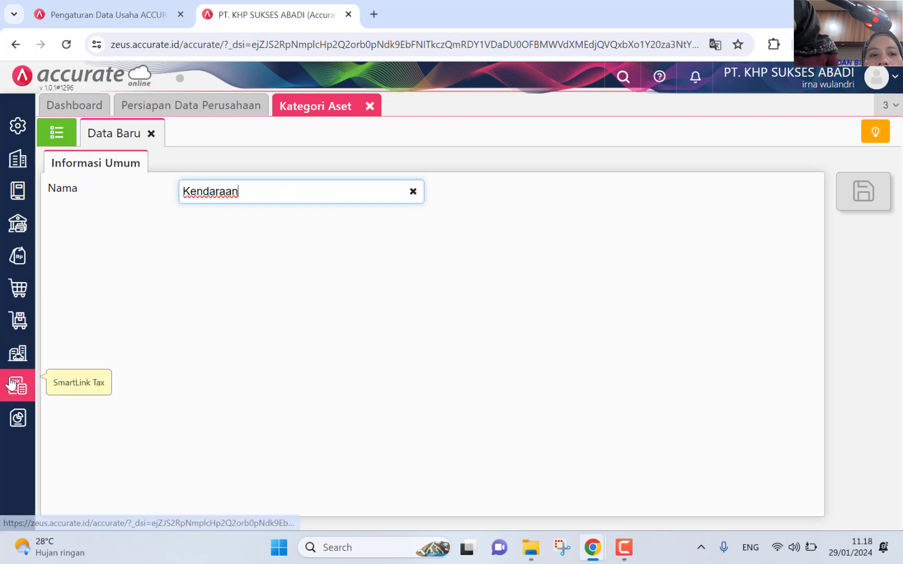
Step: Save the Kendaraan asset category
{"action": "left_click", "coordinate": [16, 354]}
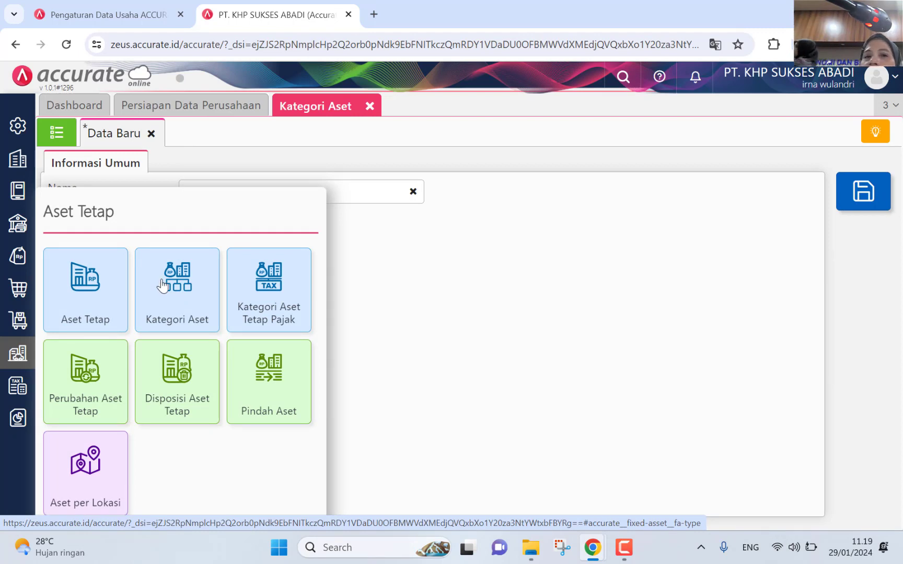
{"action": "left_click", "coordinate": [457, 298]}
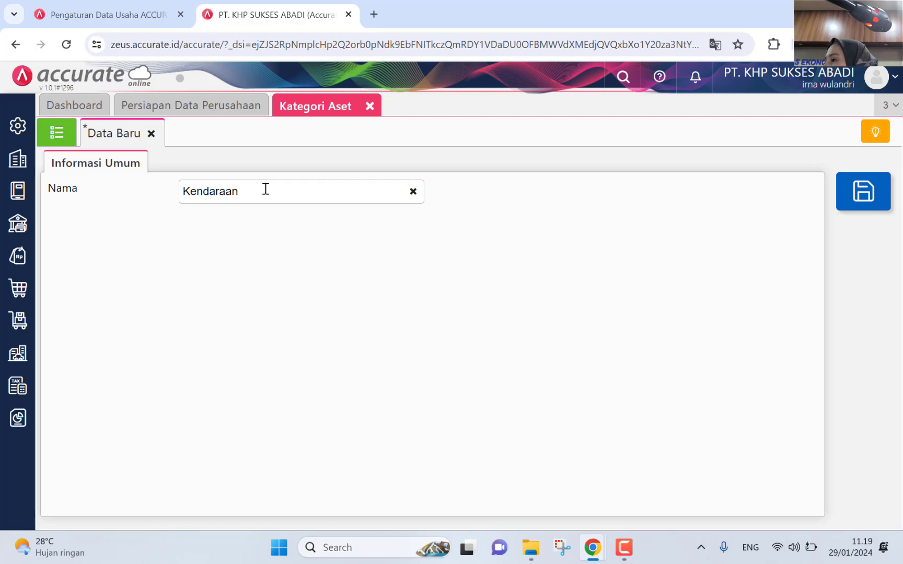
{"action": "left_click", "coordinate": [857, 192]}
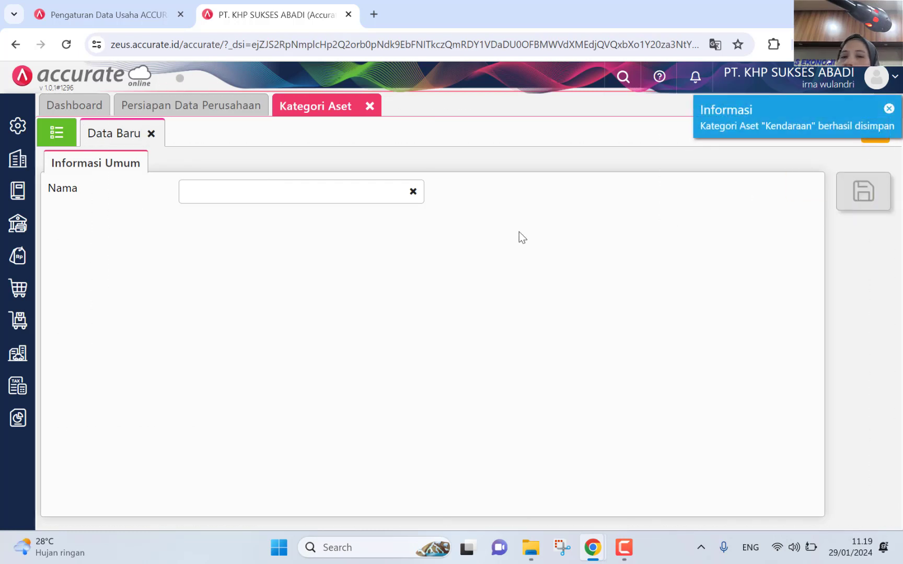
Step: Add and save Peralatan and Tanah as asset categories
{"action": "left_click", "coordinate": [317, 193]}
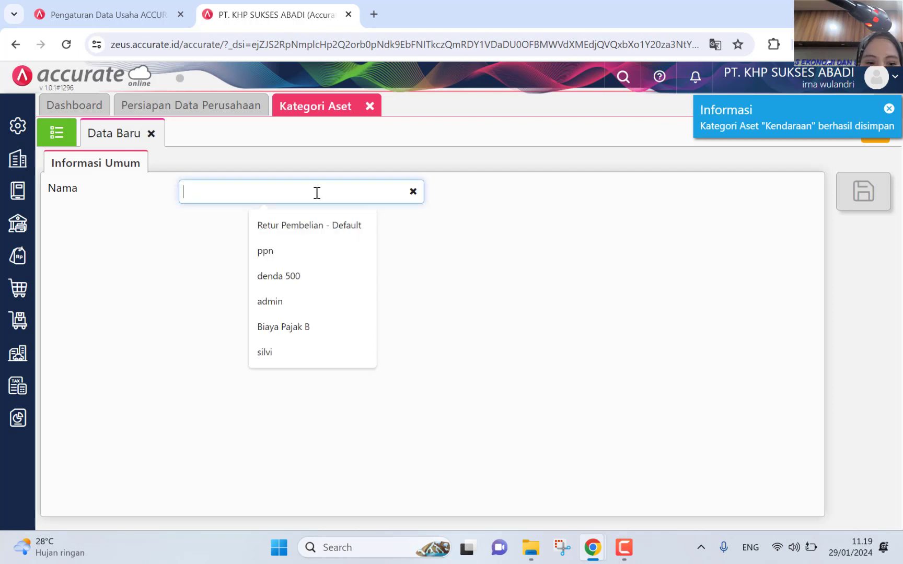
{"action": "type", "text": "Peralatan"}
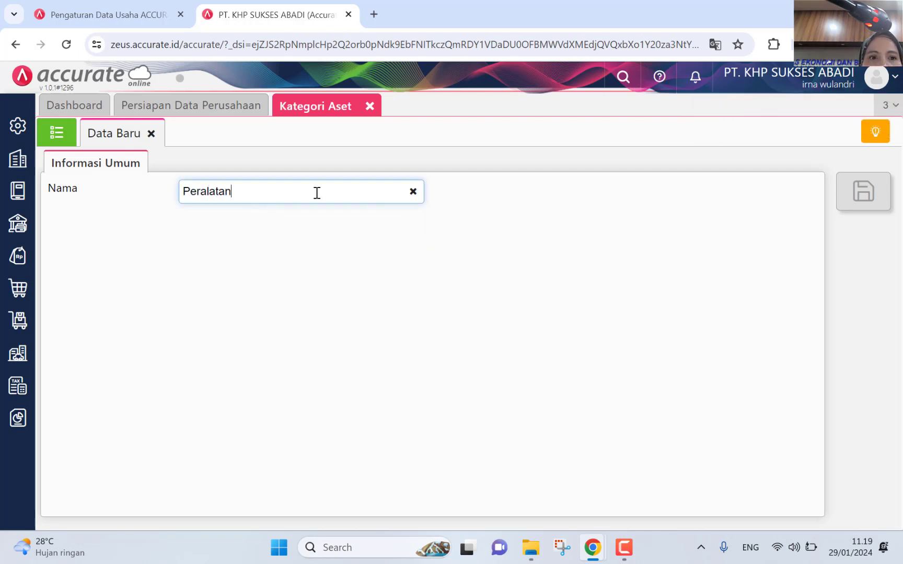
{"action": "left_click", "coordinate": [874, 189]}
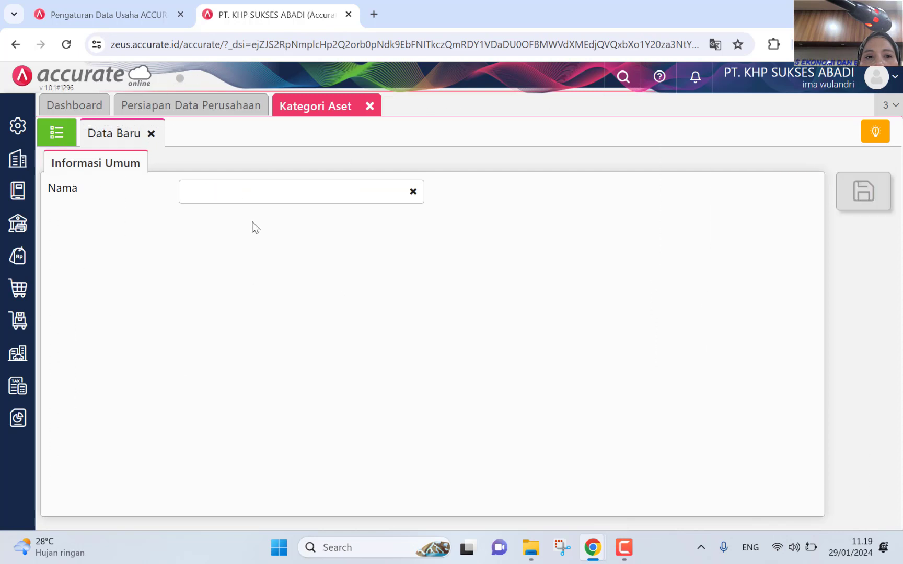
{"action": "left_click", "coordinate": [237, 193]}
{"action": "type", "text": "Tan"}
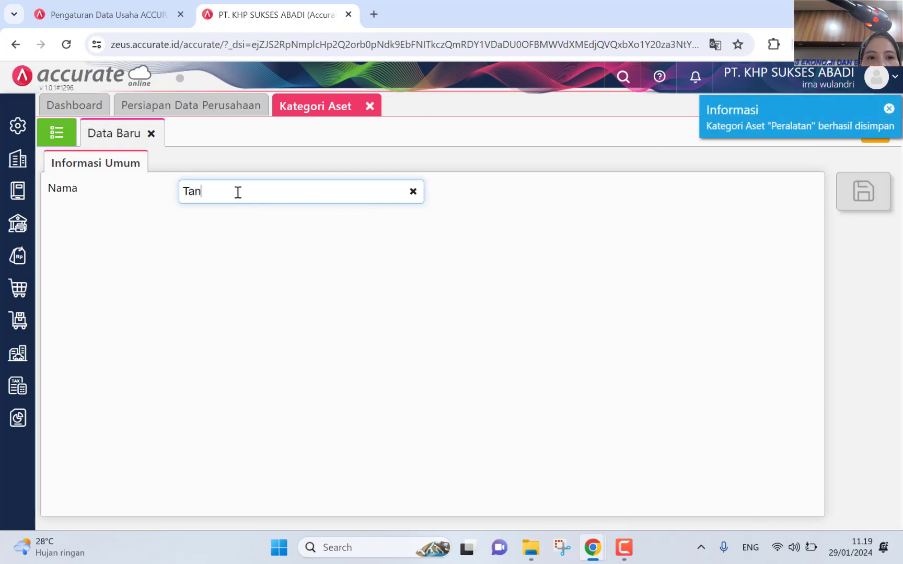
{"action": "type", "text": "ah"}
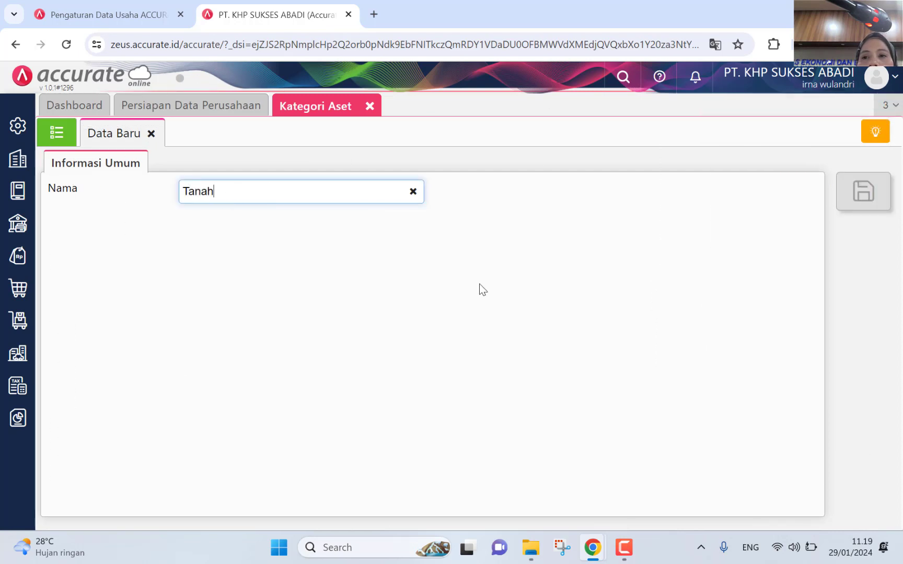
{"action": "left_click", "coordinate": [879, 201]}
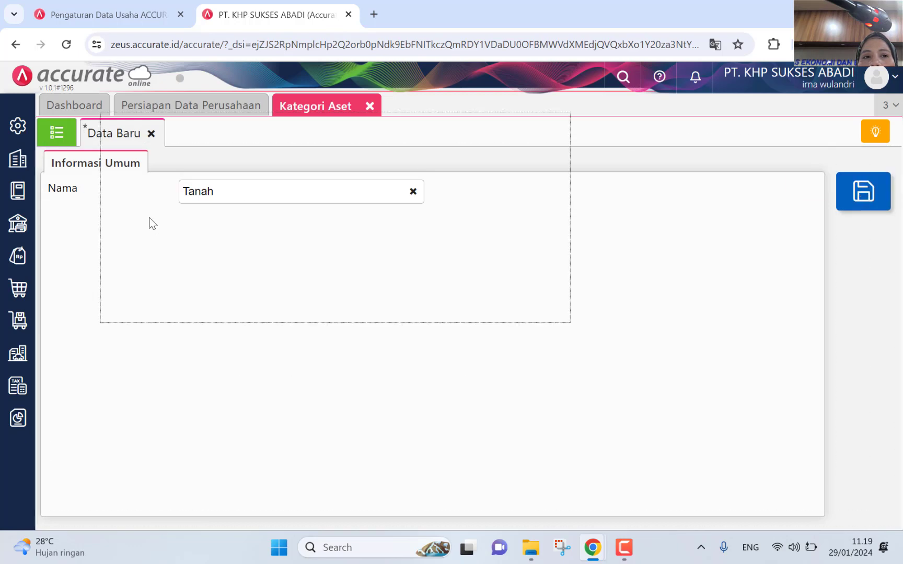
Step: Switch to the Kategori Aset list showing Bangunan, Kendaraan, Peralatan and Tanah
{"action": "left_click", "coordinate": [48, 133]}
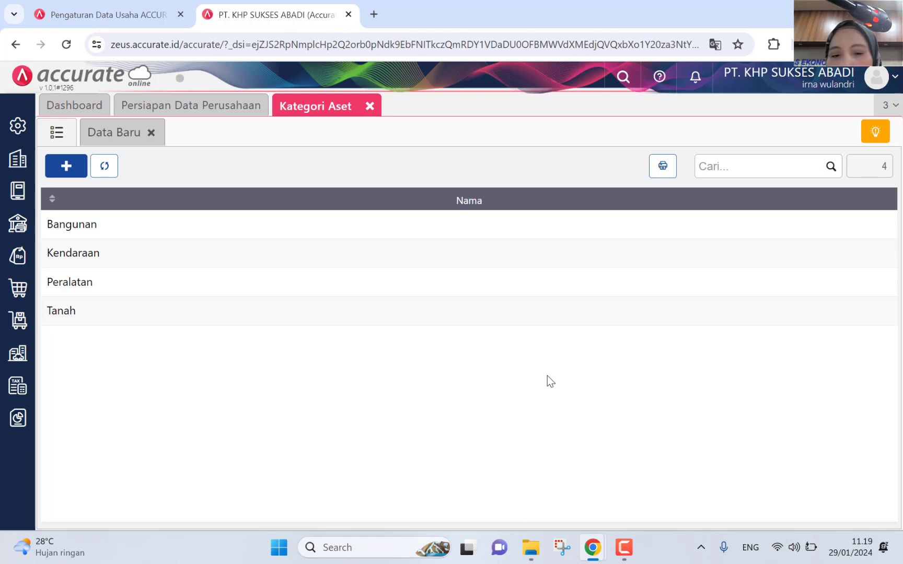
Step: Open 5. Daftar Aset Tetap.xlsx from the File Excel Buku Edu folder on D:
{"action": "left_click", "coordinate": [531, 547]}
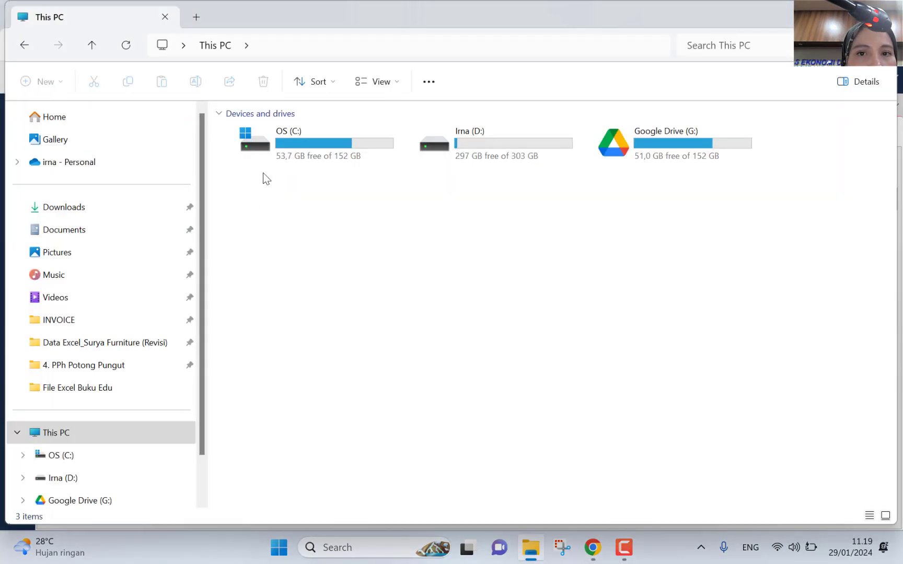
{"action": "double_click", "coordinate": [458, 145]}
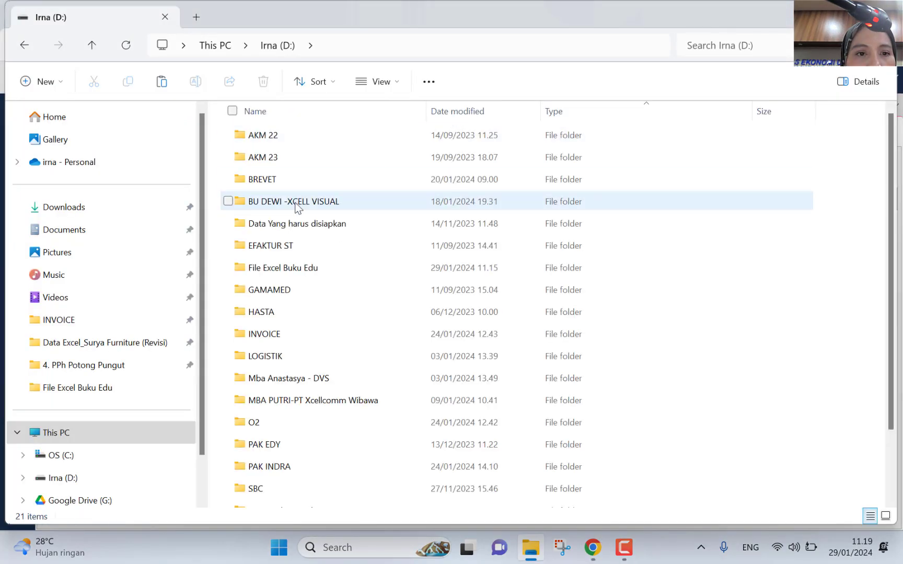
{"action": "double_click", "coordinate": [322, 267]}
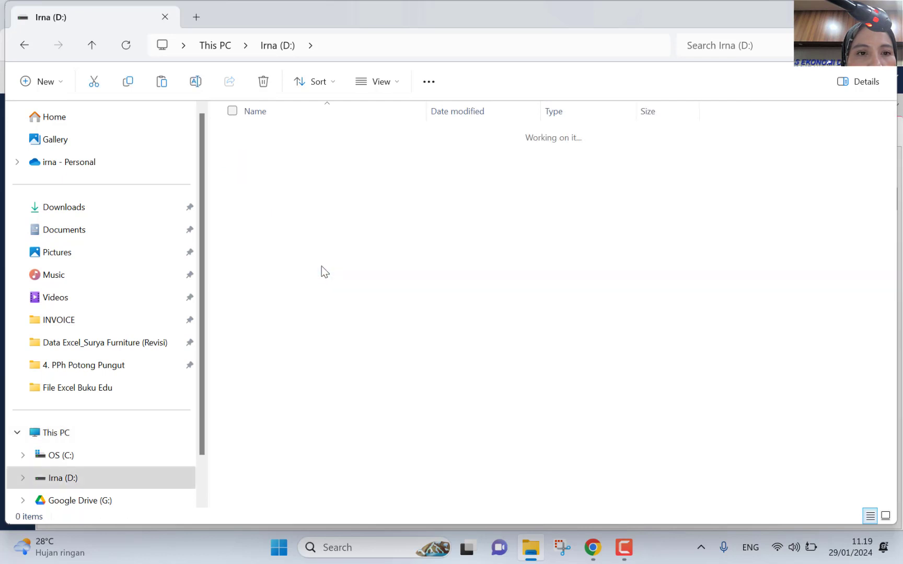
{"action": "double_click", "coordinate": [311, 222]}
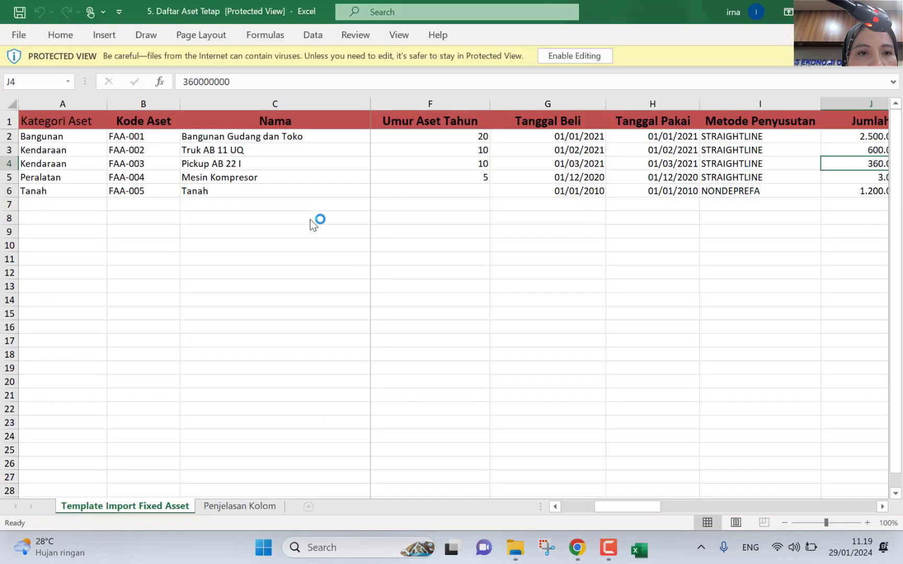
Step: Review columns N–Q of the 5. Daftar Aset Tetap workbook, then close Excel
{"action": "left_click", "coordinate": [574, 295]}
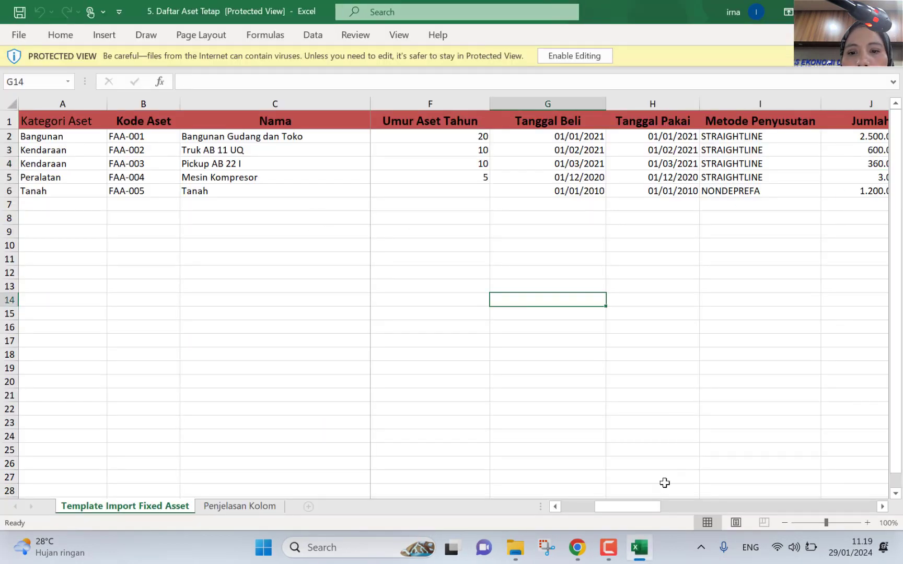
{"action": "left_click_drag", "start_coordinate": [634, 515], "coordinate": [761, 519]}
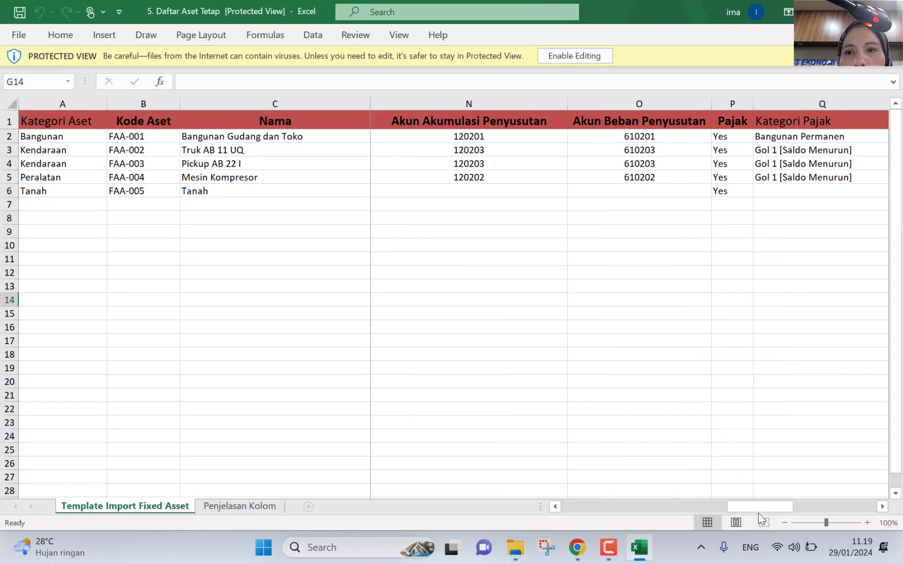
{"action": "left_click", "coordinate": [892, 56]}
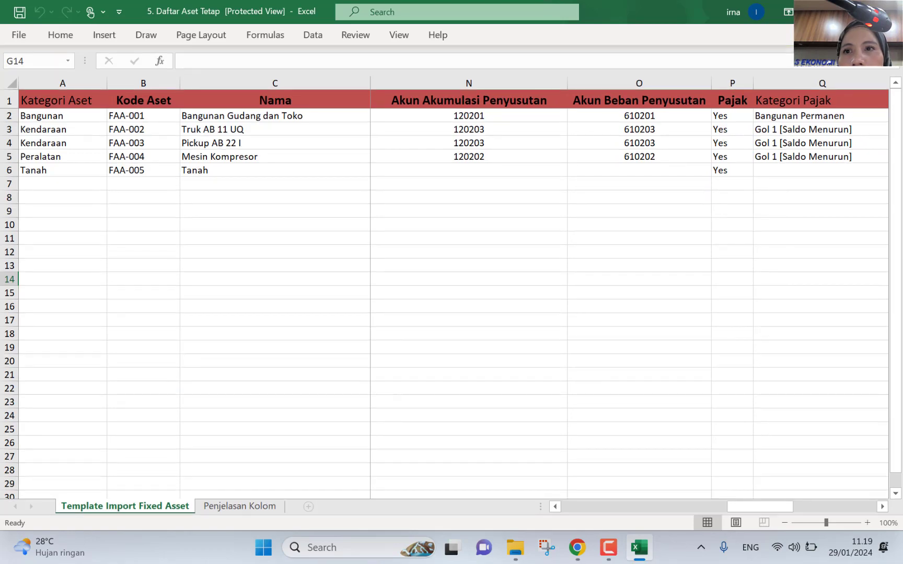
{"action": "left_click", "coordinate": [889, 11]}
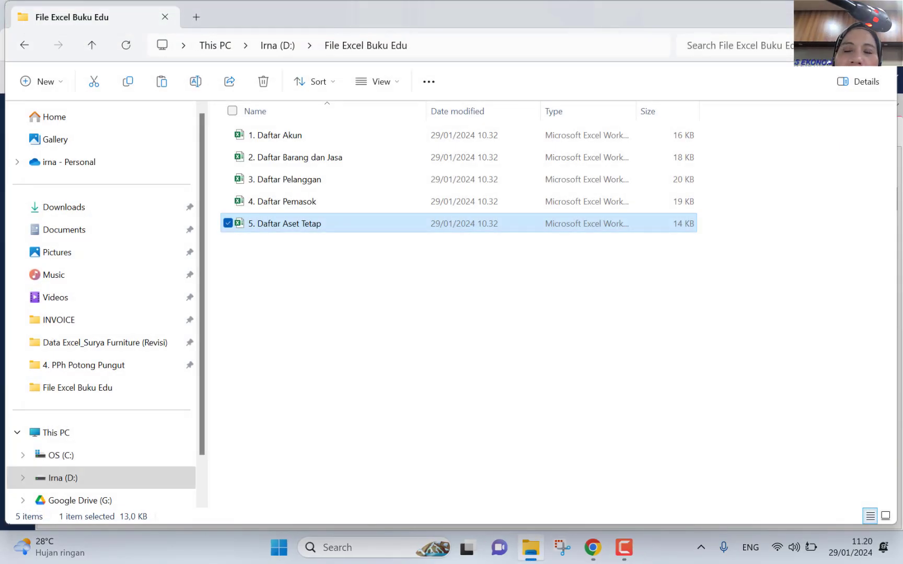
Step: Close File Explorer and the Kategori Aset tab, then bring up the Aset Tetap sidebar options
{"action": "left_click", "coordinate": [882, 14]}
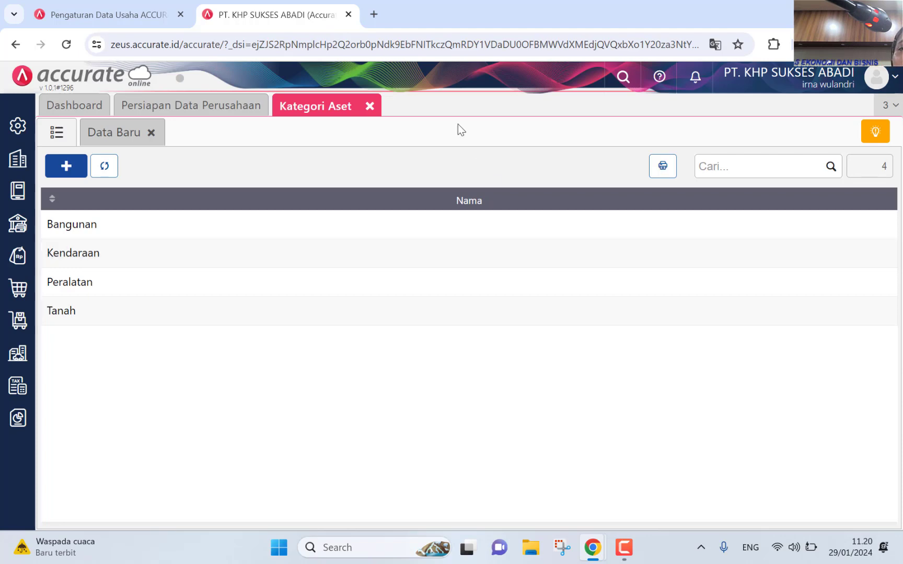
{"action": "left_click", "coordinate": [369, 107]}
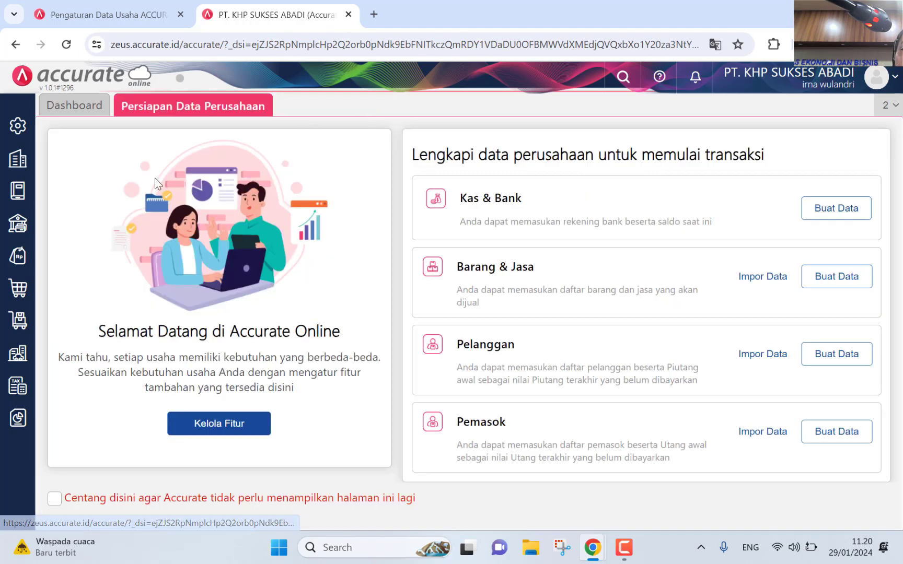
{"action": "left_click", "coordinate": [12, 362]}
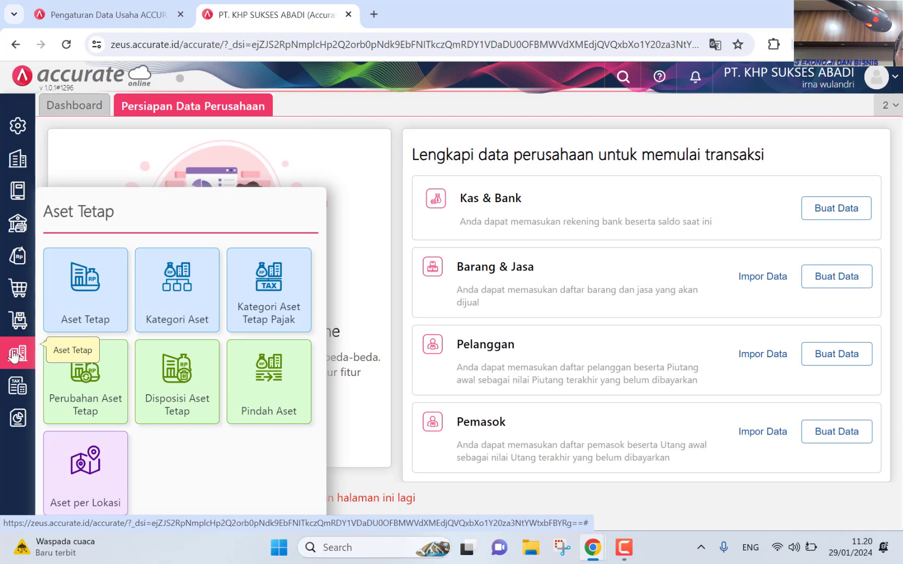
Step: Import the five assets from '5. Daftar Aset Tetap' through the Aset Tetap list's Impor dari Excel
{"action": "left_click", "coordinate": [79, 312]}
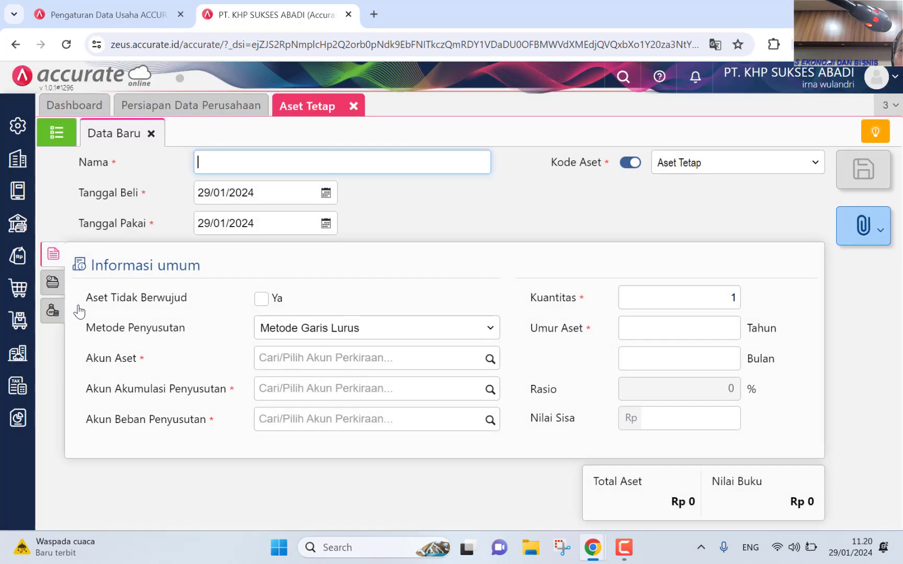
{"action": "left_click", "coordinate": [57, 137]}
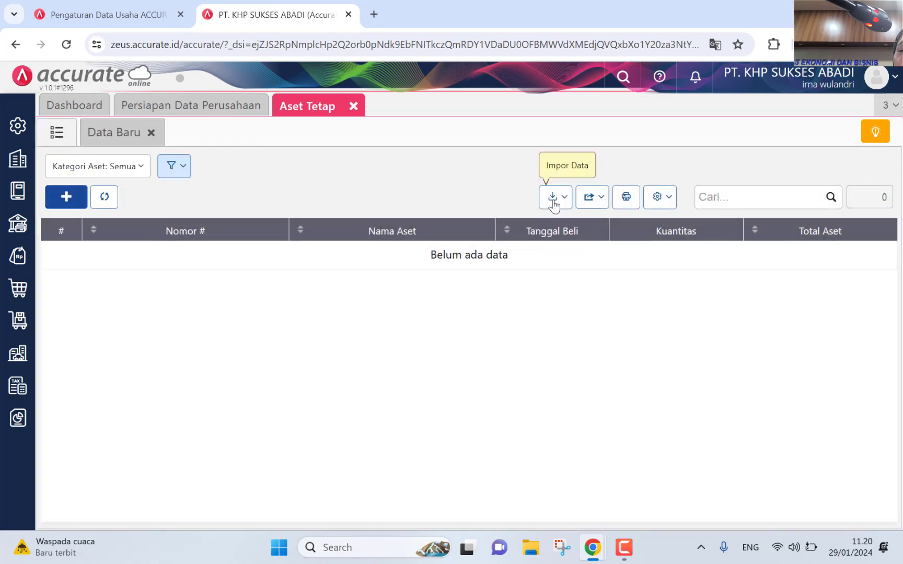
{"action": "left_click", "coordinate": [554, 204]}
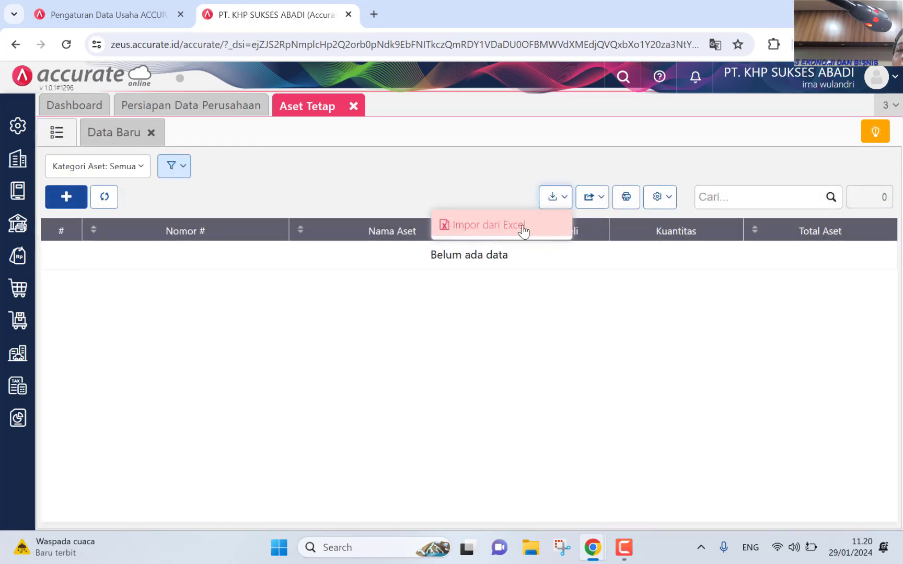
{"action": "left_click", "coordinate": [522, 228]}
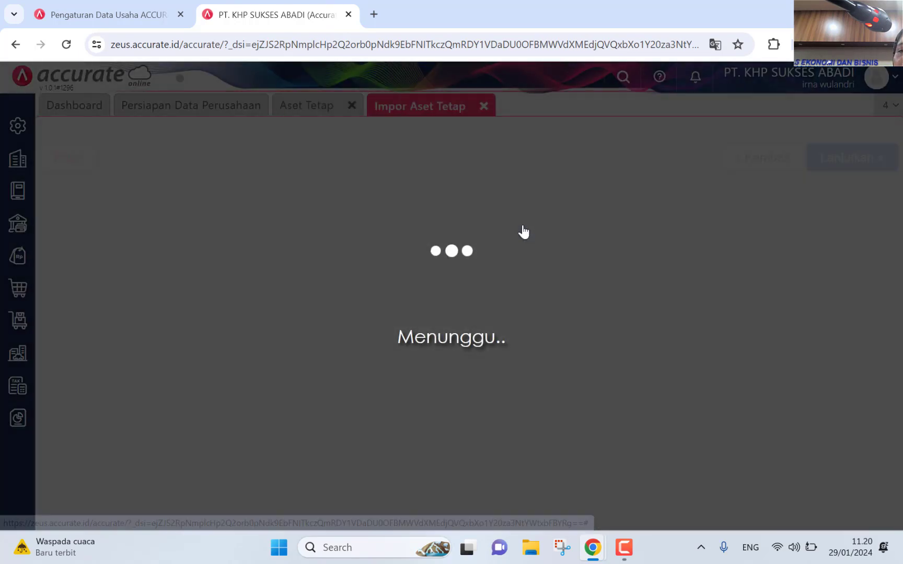
{"action": "left_click", "coordinate": [319, 434]}
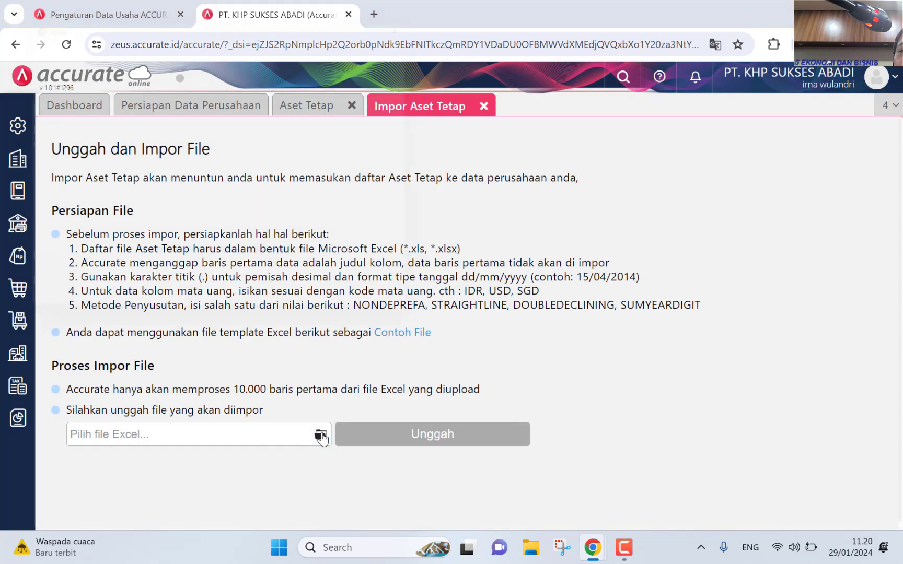
{"action": "double_click", "coordinate": [194, 205]}
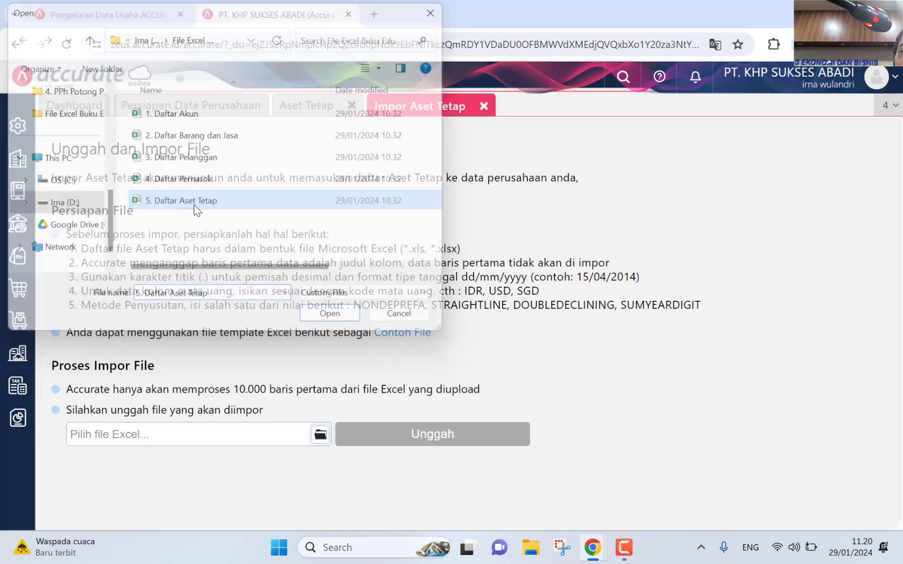
{"action": "left_click", "coordinate": [448, 437]}
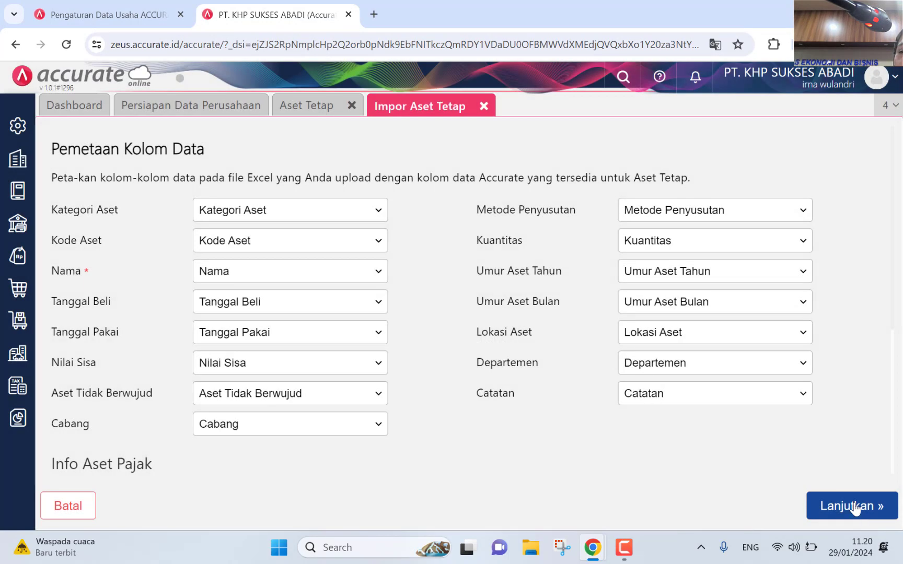
{"action": "left_click", "coordinate": [852, 507]}
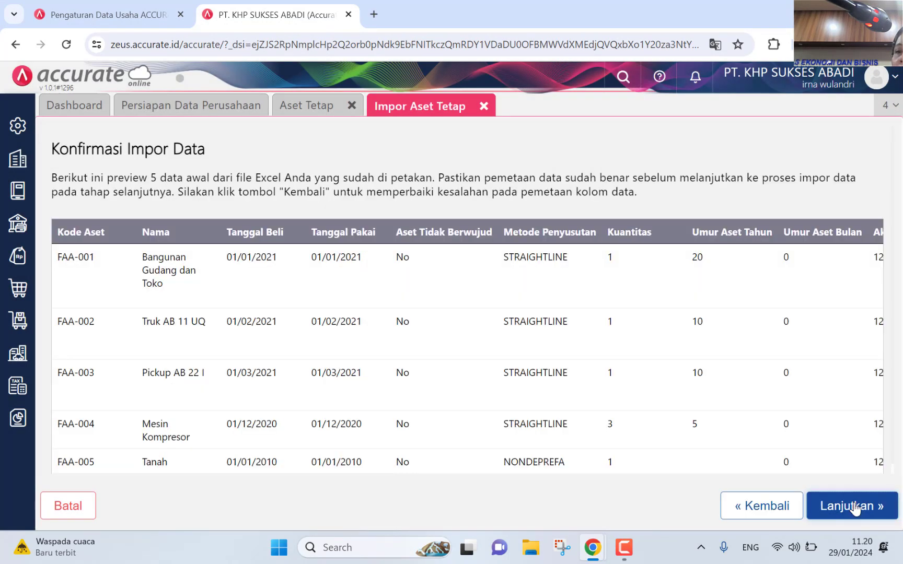
{"action": "left_click", "coordinate": [854, 507]}
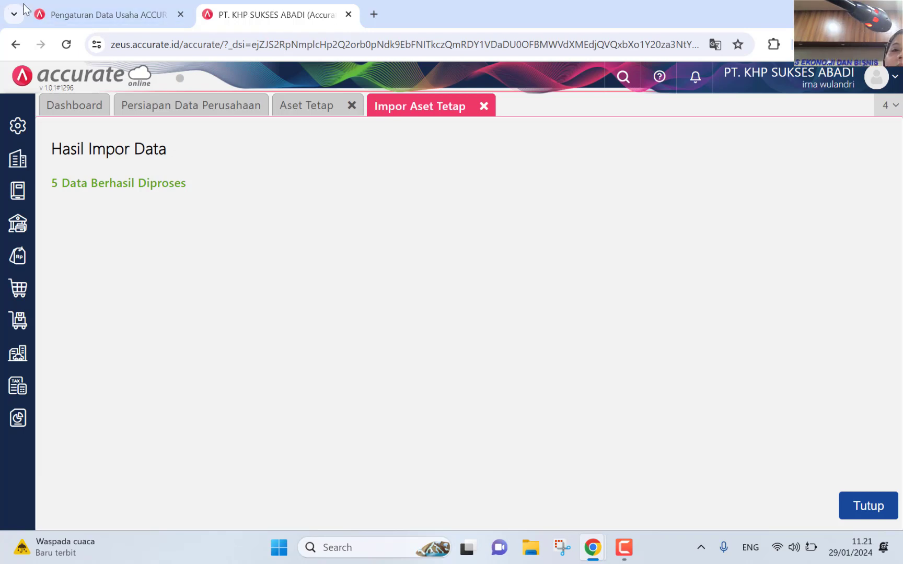
Step: Close the Impor Aset Tetap and Aset Tetap tabs and open the Daftar Laporan report list
{"action": "left_click", "coordinate": [484, 106]}
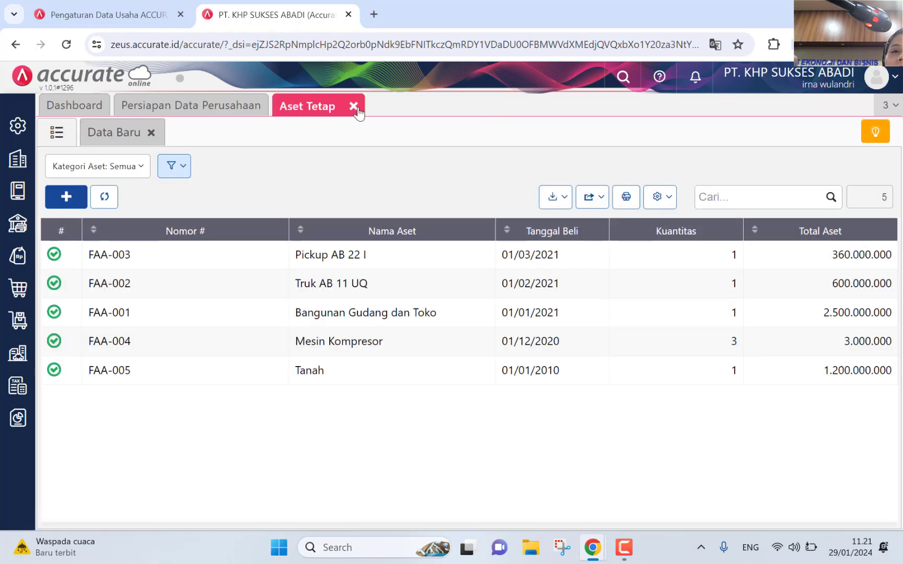
{"action": "left_click", "coordinate": [351, 106]}
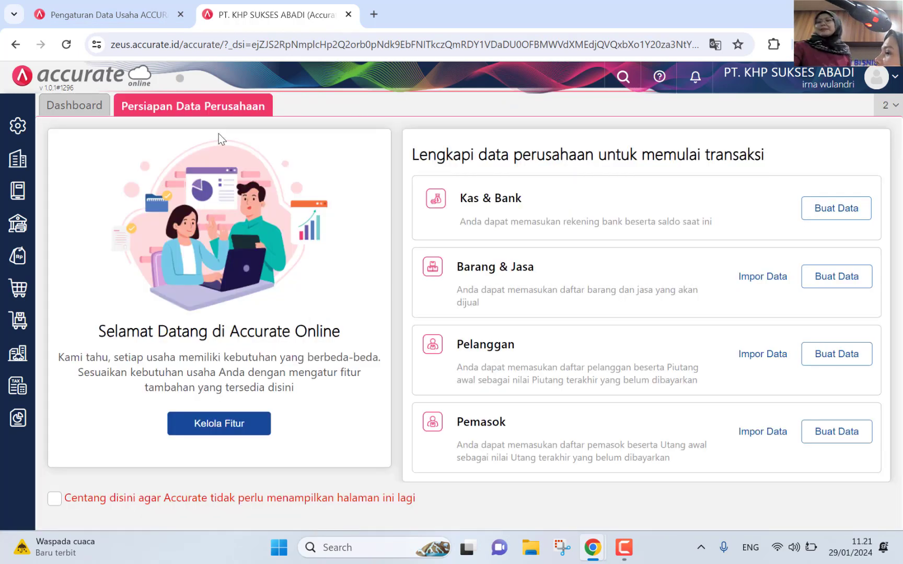
{"action": "left_click", "coordinate": [10, 427]}
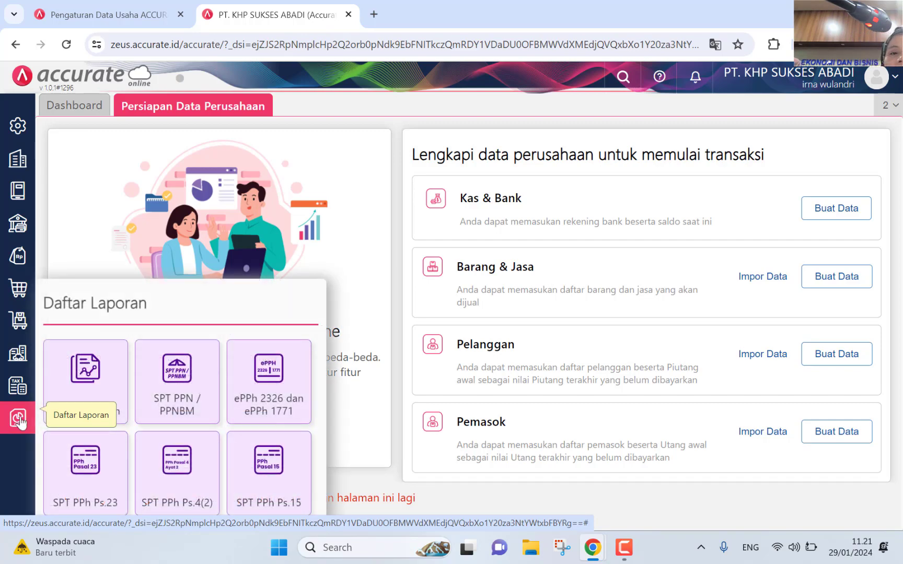
{"action": "left_click", "coordinate": [84, 373]}
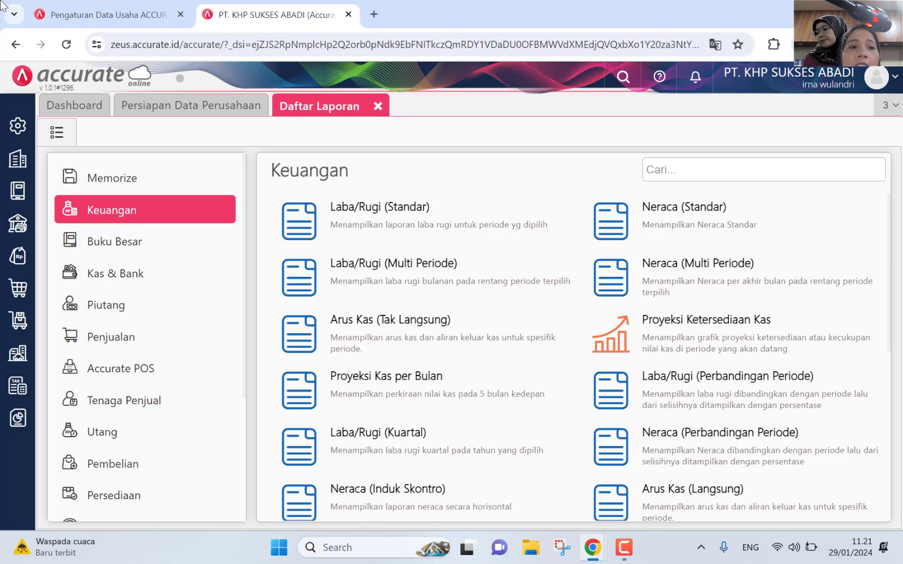
{"action": "left_click", "coordinate": [16, 163]}
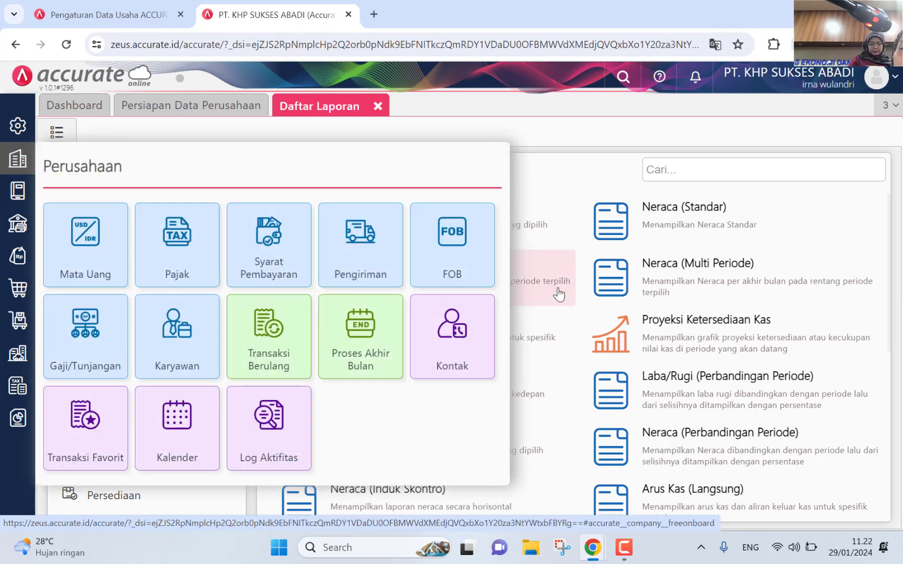
Step: Choose Desember 2022 in Proses Akhir Bulan, replace the US Dollar rate with 15800, and continue
{"action": "left_click", "coordinate": [372, 353]}
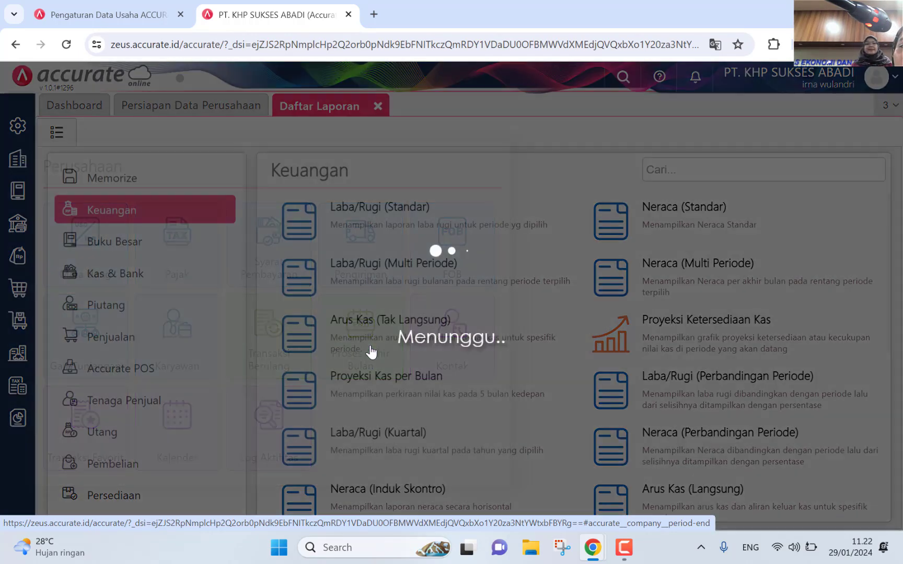
{"action": "left_click", "coordinate": [319, 159]}
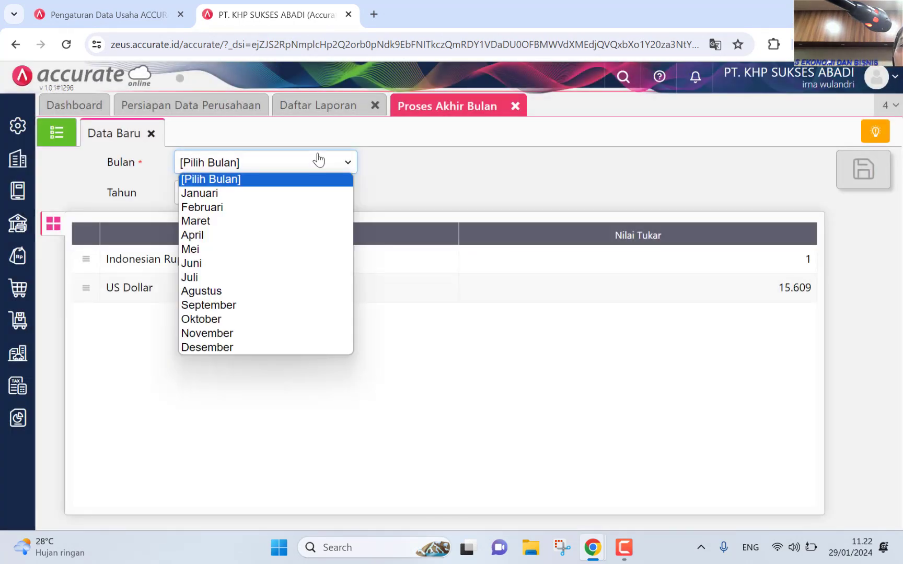
{"action": "left_click", "coordinate": [278, 348]}
{"action": "left_click", "coordinate": [217, 196]}
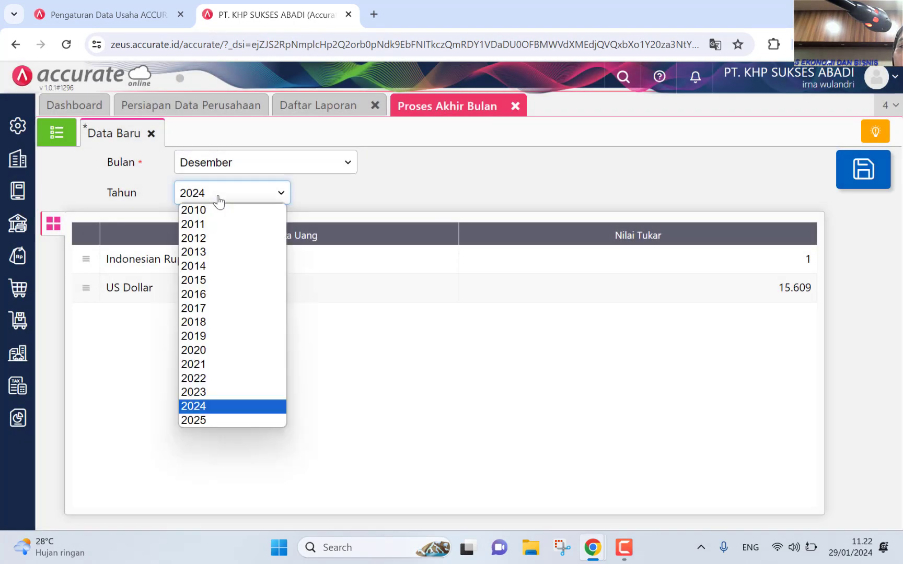
{"action": "left_click", "coordinate": [216, 374]}
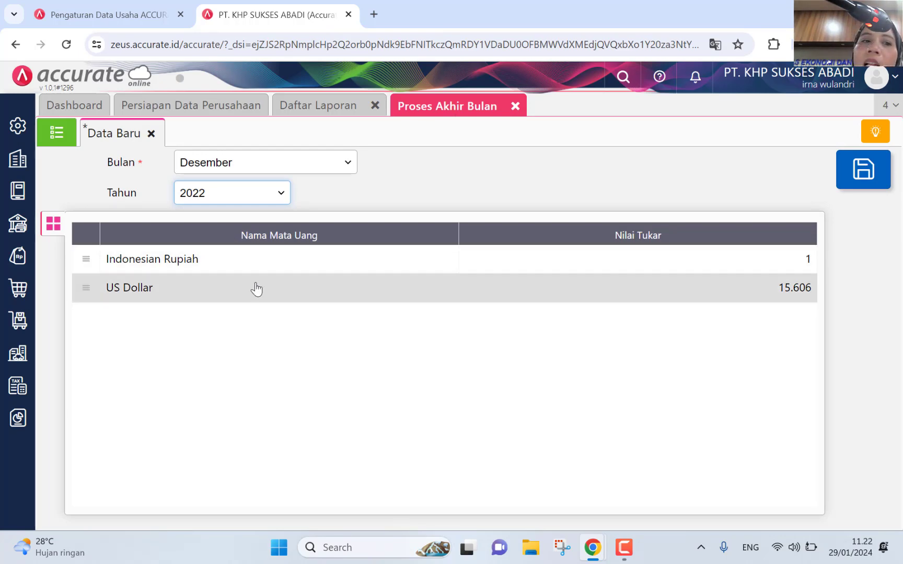
{"action": "left_click", "coordinate": [256, 289]}
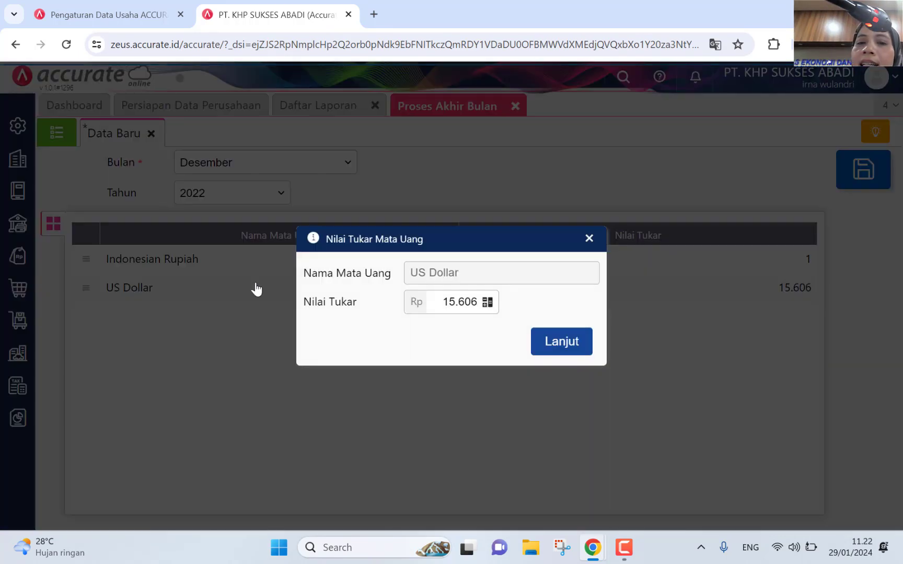
{"action": "left_click_drag", "start_coordinate": [443, 302], "coordinate": [485, 303]}
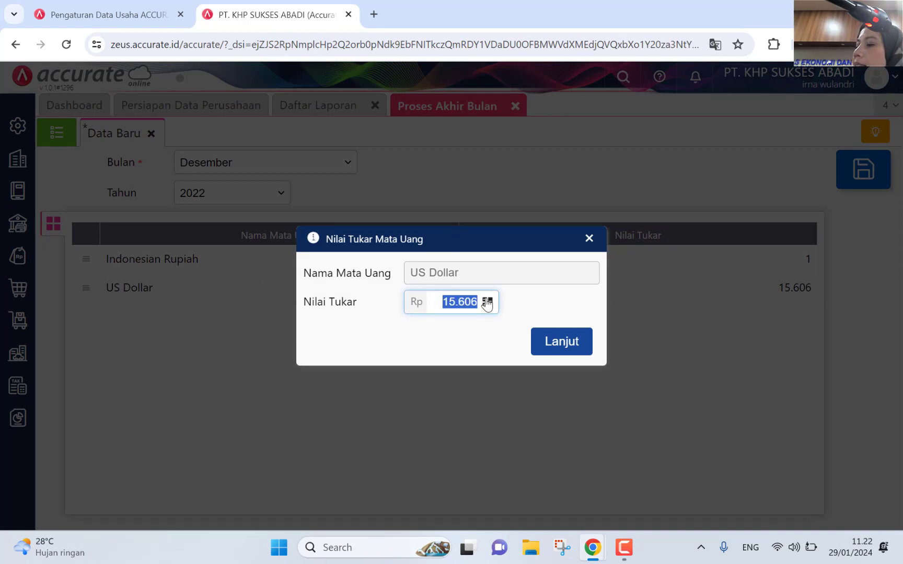
{"action": "type", "text": "15800"}
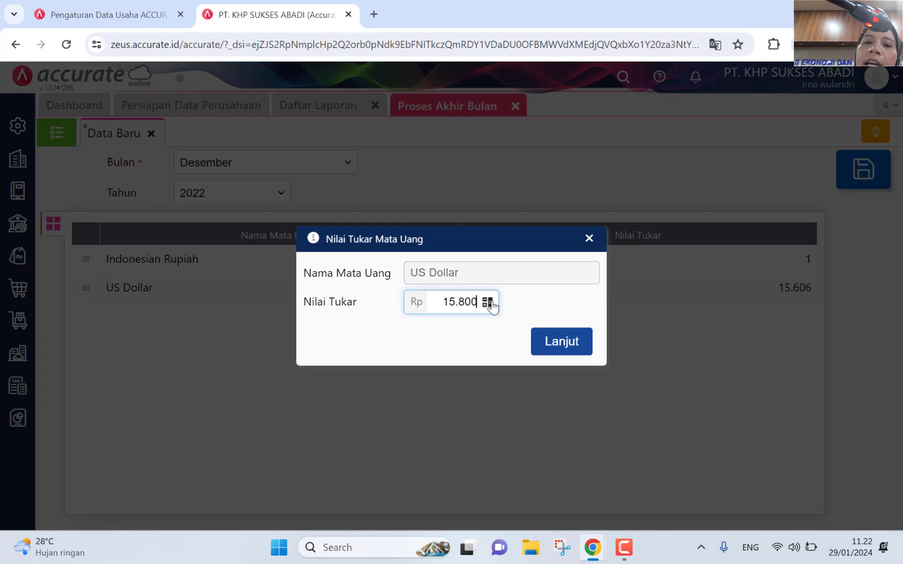
{"action": "left_click", "coordinate": [571, 355]}
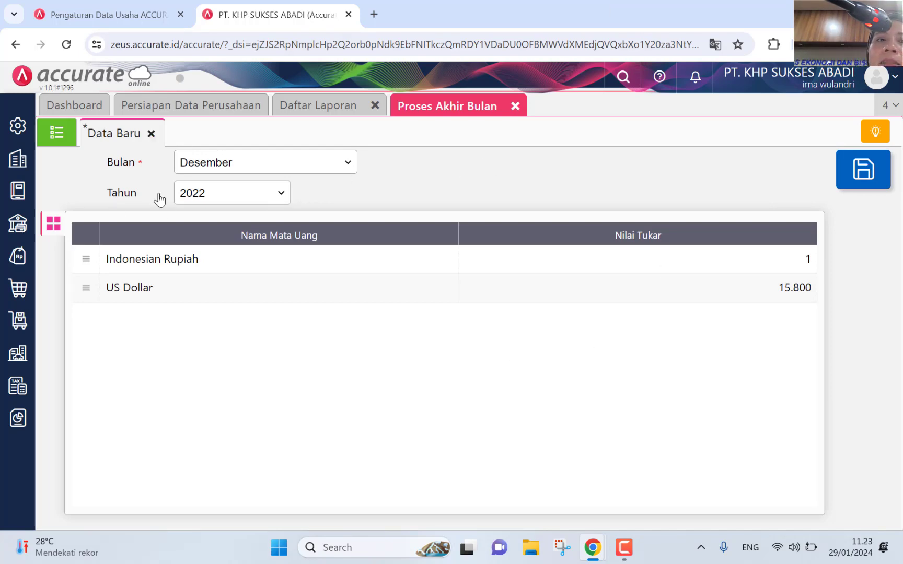
{"action": "left_click", "coordinate": [6, 166]}
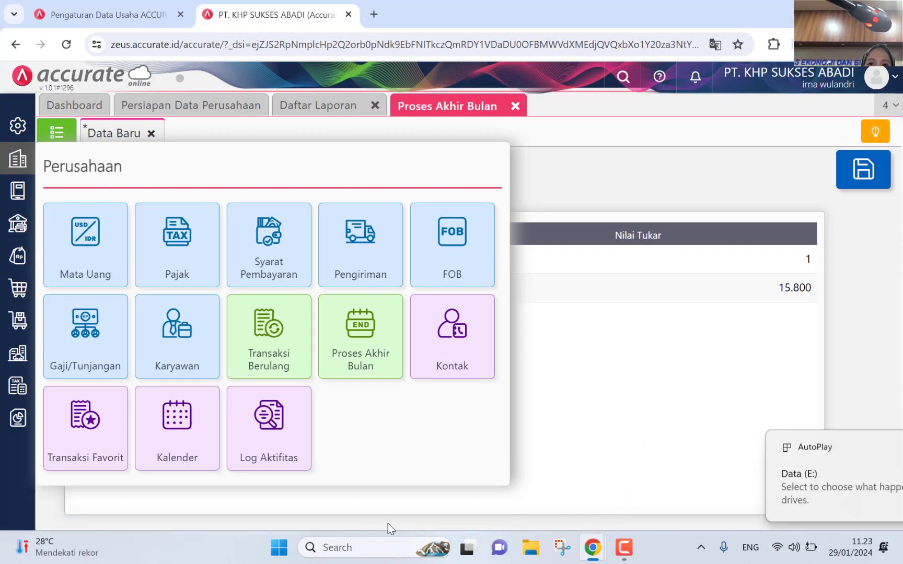
Step: Select the five Rec recordings in the Documents > Camtasia folder
{"action": "left_click", "coordinate": [526, 555]}
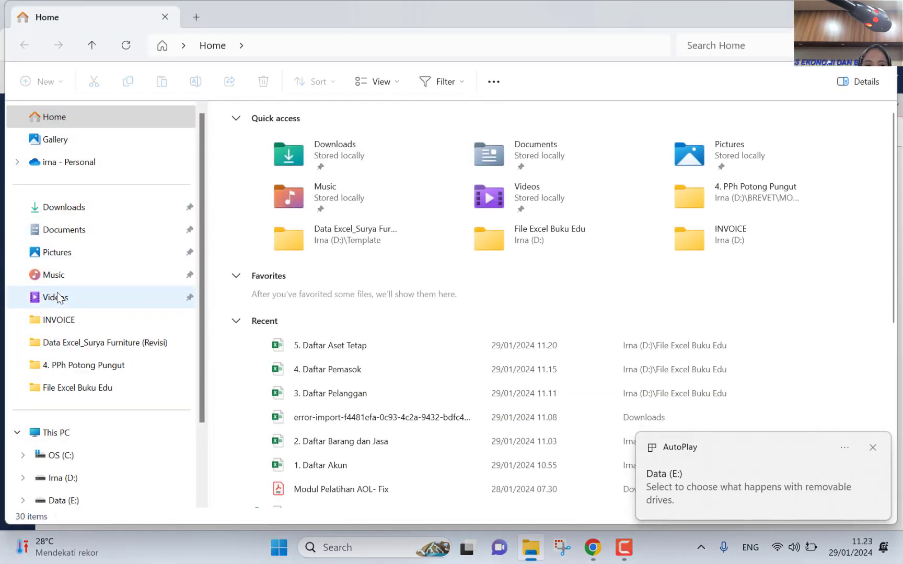
{"action": "left_click", "coordinate": [115, 342]}
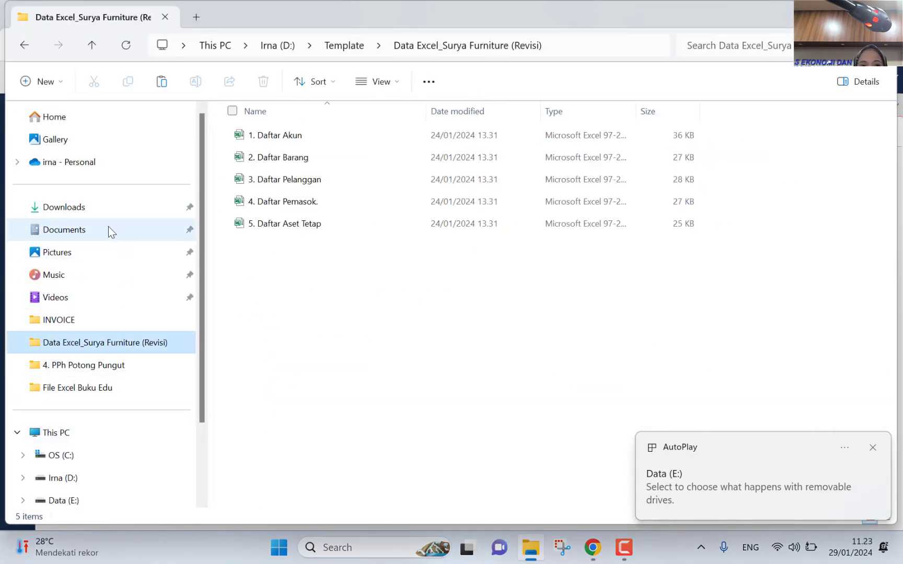
{"action": "left_click", "coordinate": [109, 229]}
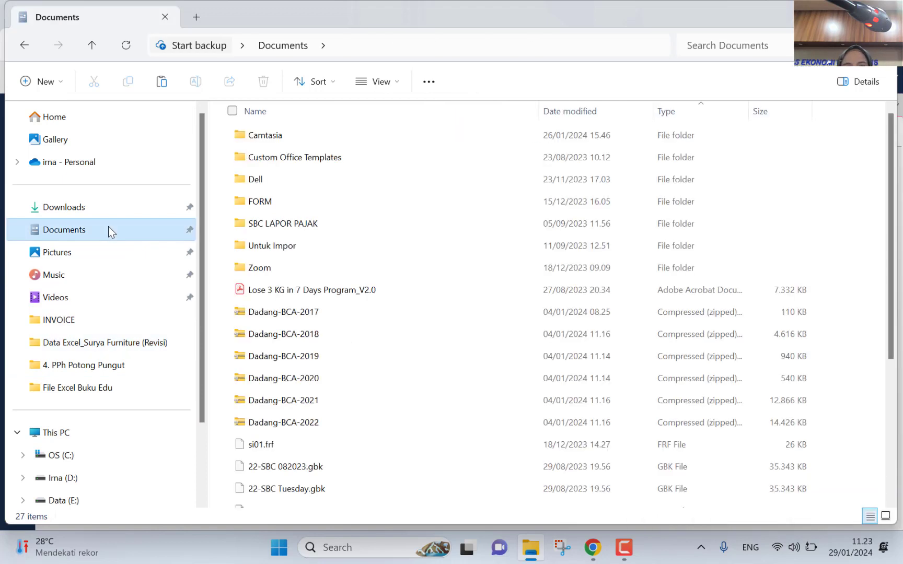
{"action": "double_click", "coordinate": [282, 137]}
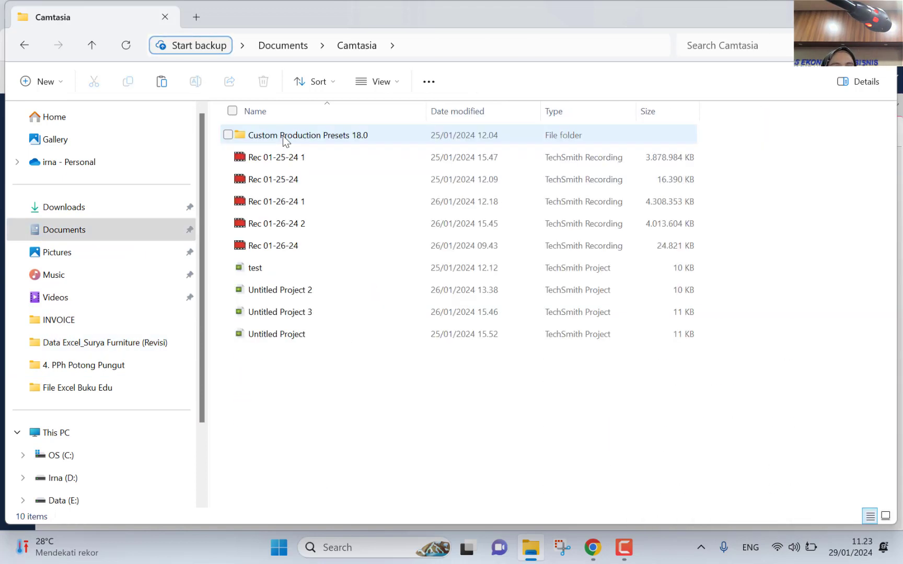
{"action": "left_click", "coordinate": [303, 158]}
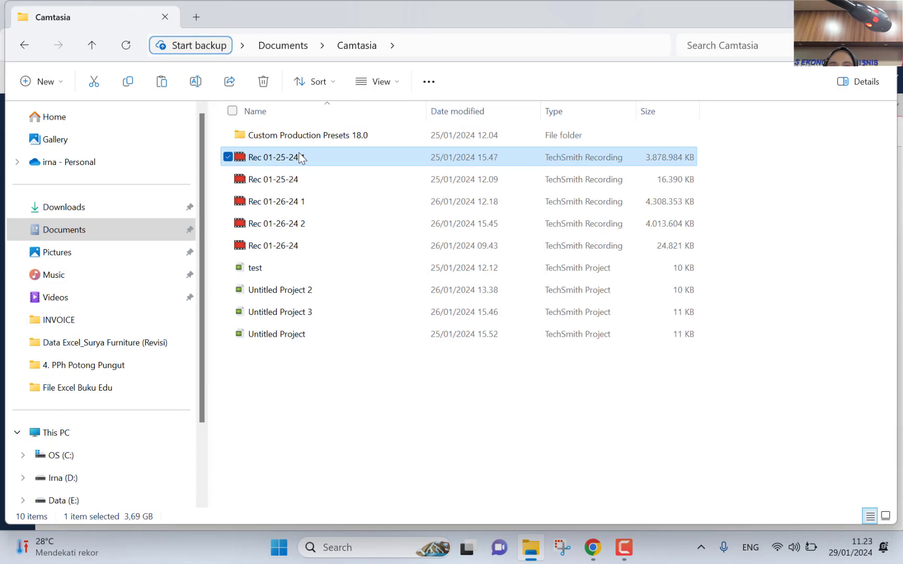
{"action": "key", "text": "shift+Down"}
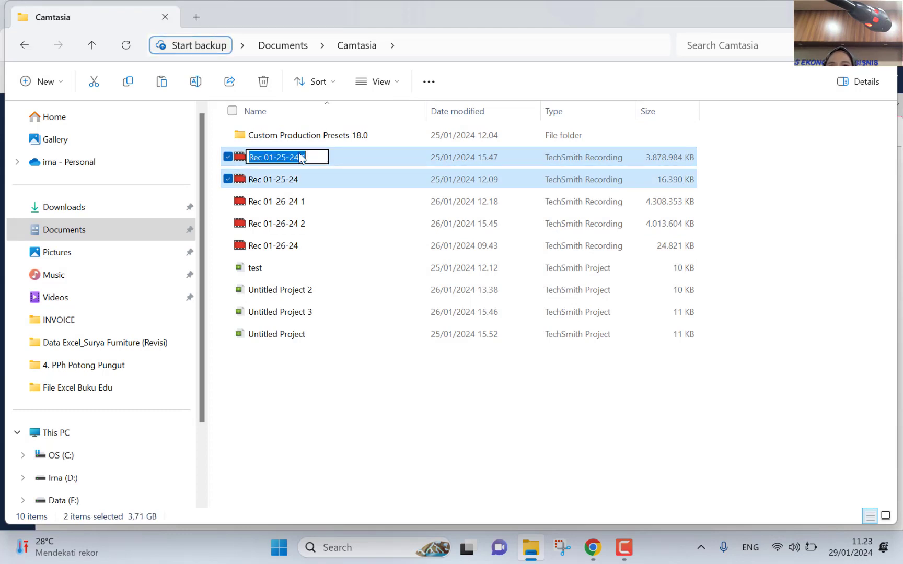
{"action": "left_click", "coordinate": [256, 381]}
{"action": "left_click", "coordinate": [256, 381]}
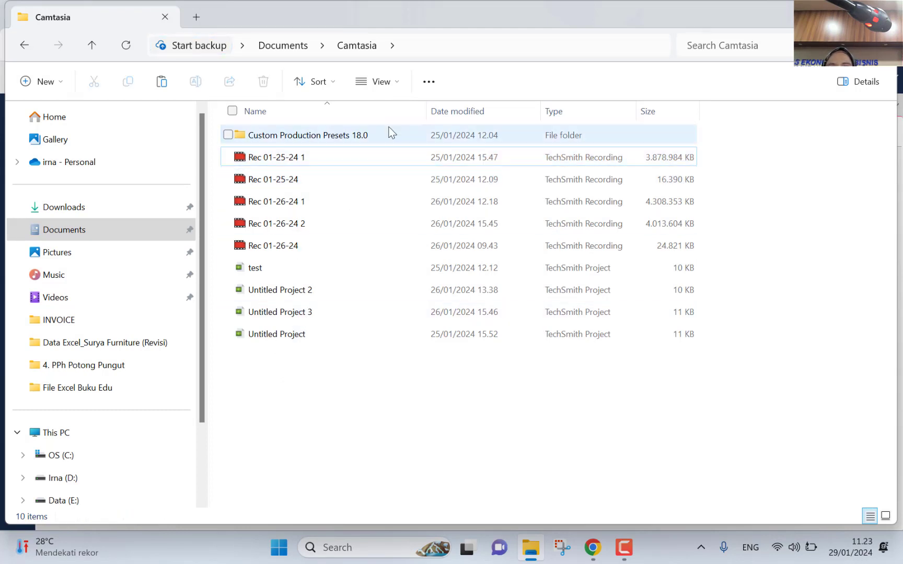
{"action": "left_click", "coordinate": [315, 157]}
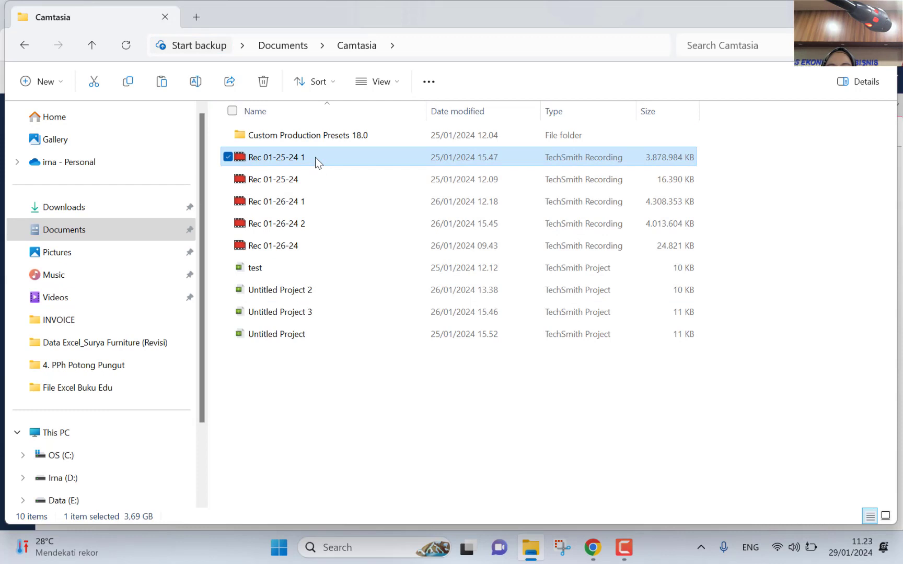
{"action": "key", "text": "shift+Down"}
{"action": "key", "text": "shift+Down"}
{"action": "key", "text": "shift+Down"}
{"action": "key", "text": "shift+Down"}
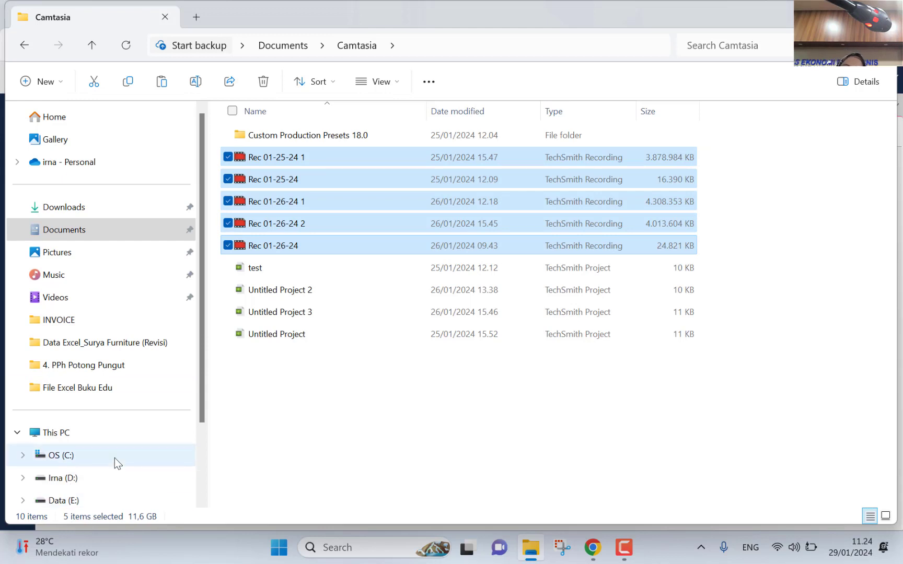
{"action": "scroll", "coordinate": [115, 458], "scroll_direction": "down", "scroll_amount": 2}
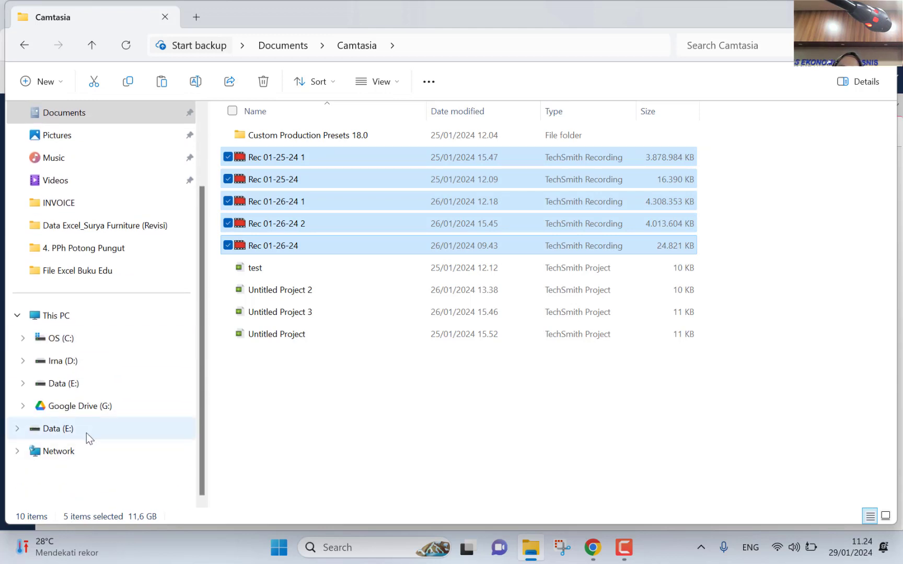
Step: Paste the five recordings into the Data (E:) drive
{"action": "left_click", "coordinate": [68, 429]}
{"action": "left_click", "coordinate": [379, 347]}
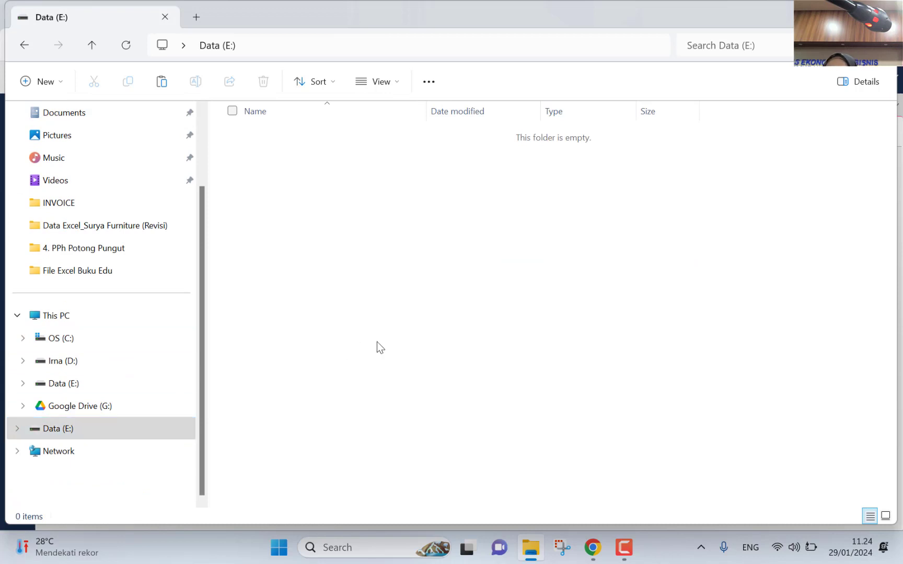
{"action": "key", "text": "ctrl+v"}
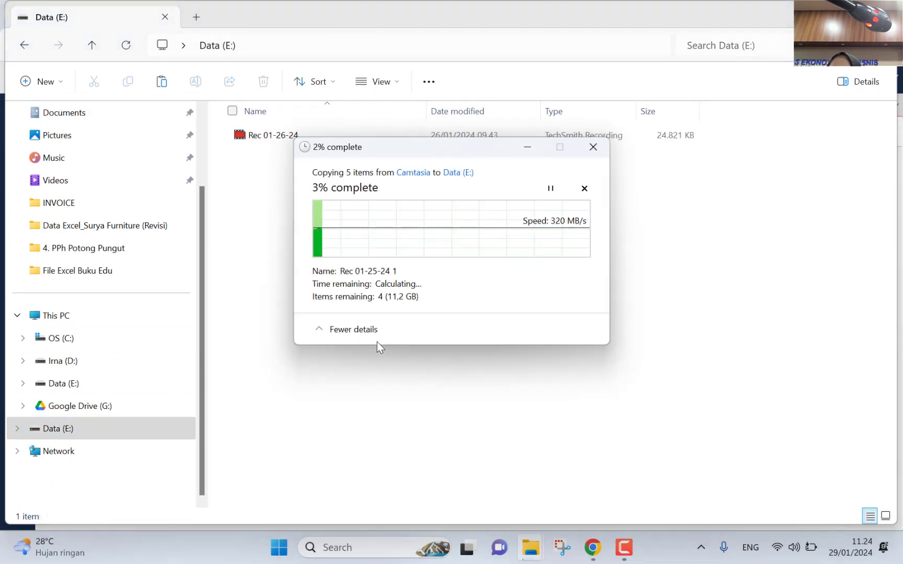
{"action": "left_click", "coordinate": [592, 547]}
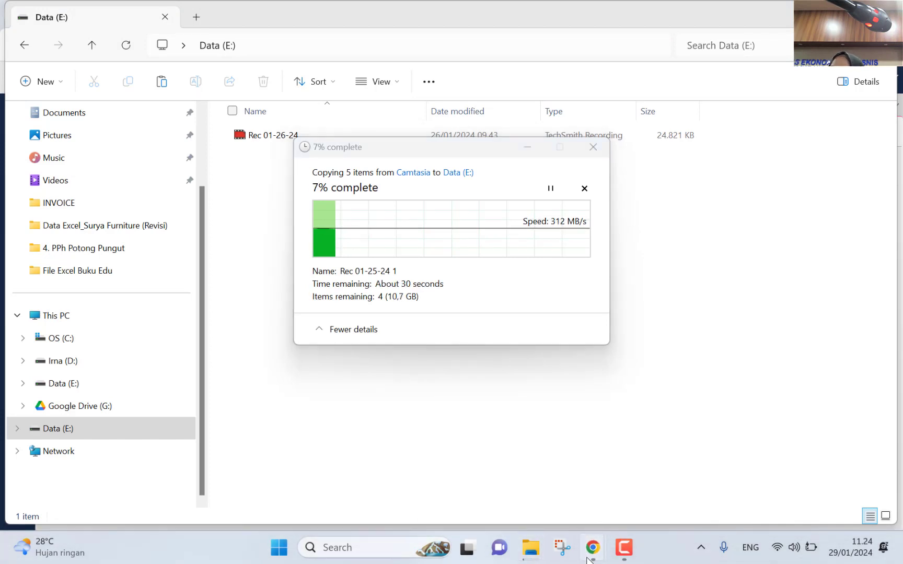
Step: Save the Desember 2022 Proses Akhir Bulan entry and close its tab
{"action": "left_click", "coordinate": [679, 487]}
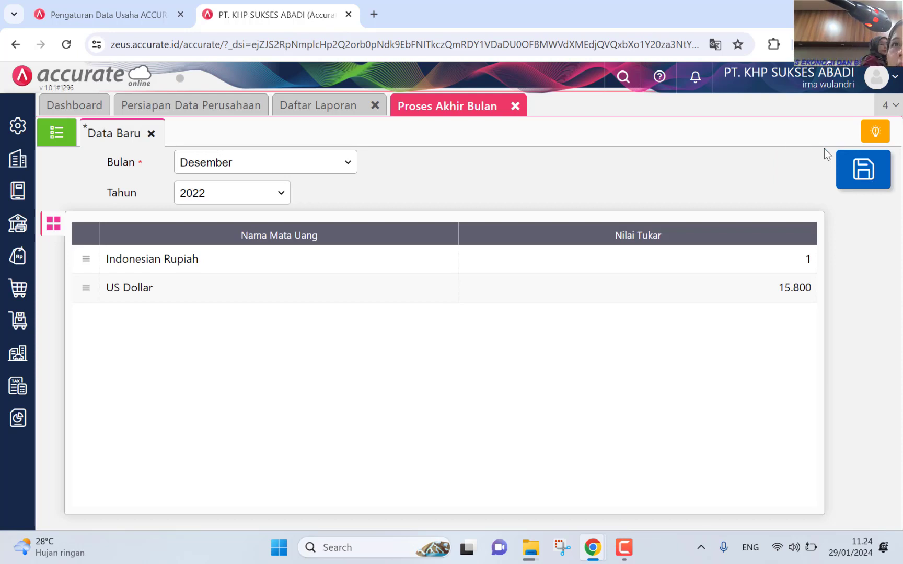
{"action": "left_click", "coordinate": [864, 186]}
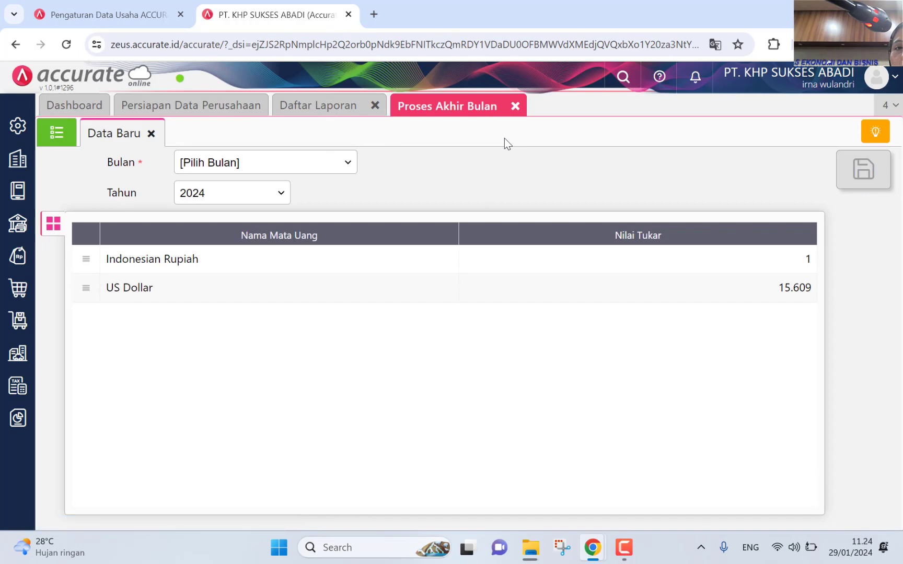
{"action": "left_click", "coordinate": [515, 108]}
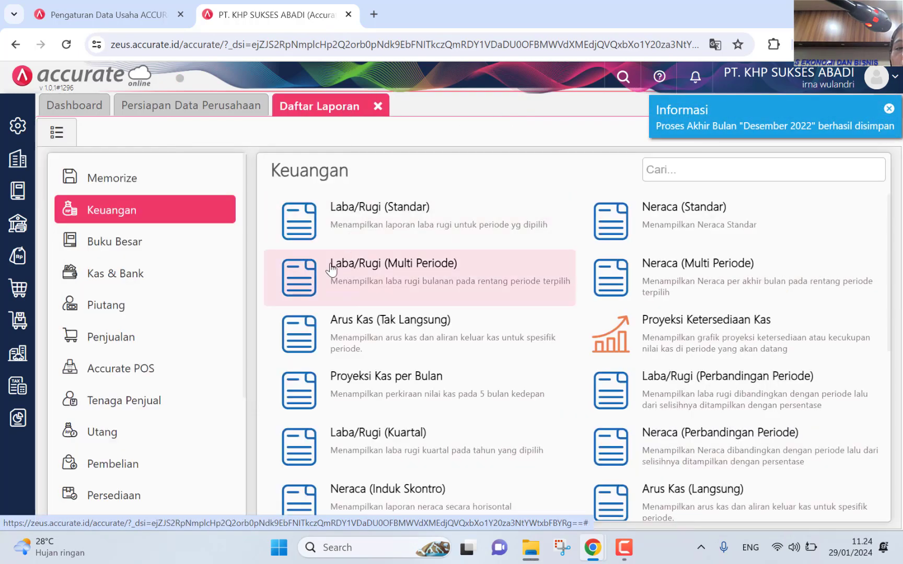
{"action": "key", "text": "alt+Tab"}
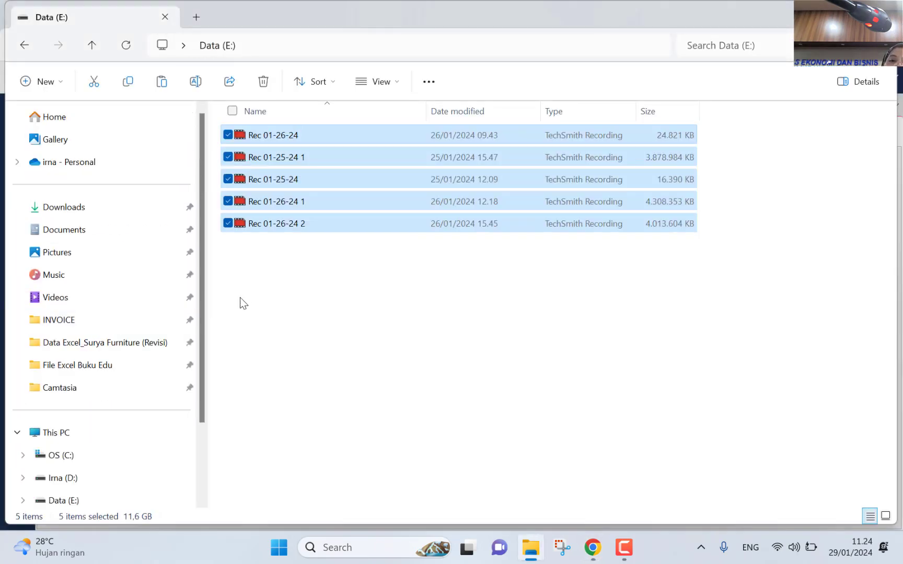
{"action": "mouse_move", "coordinate": [604, 547]}
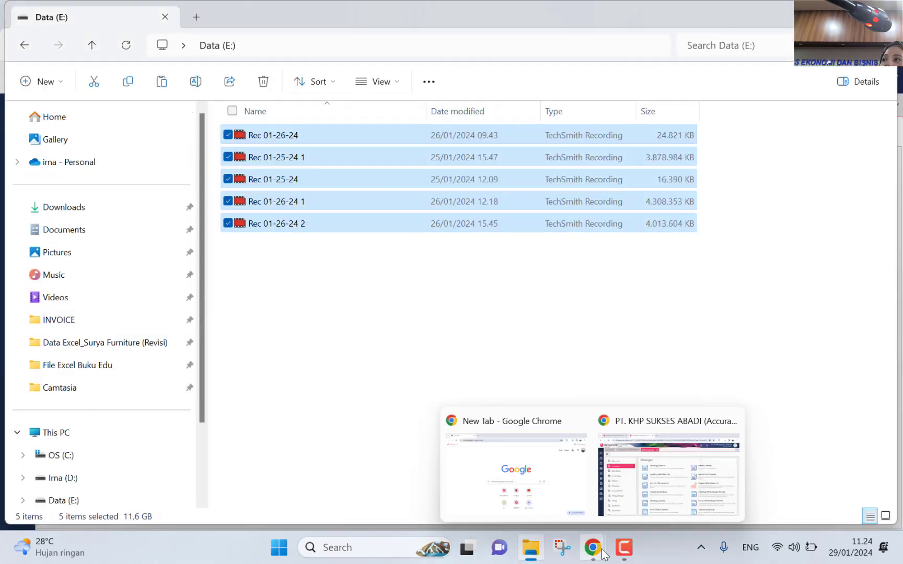
{"action": "left_click", "coordinate": [621, 483]}
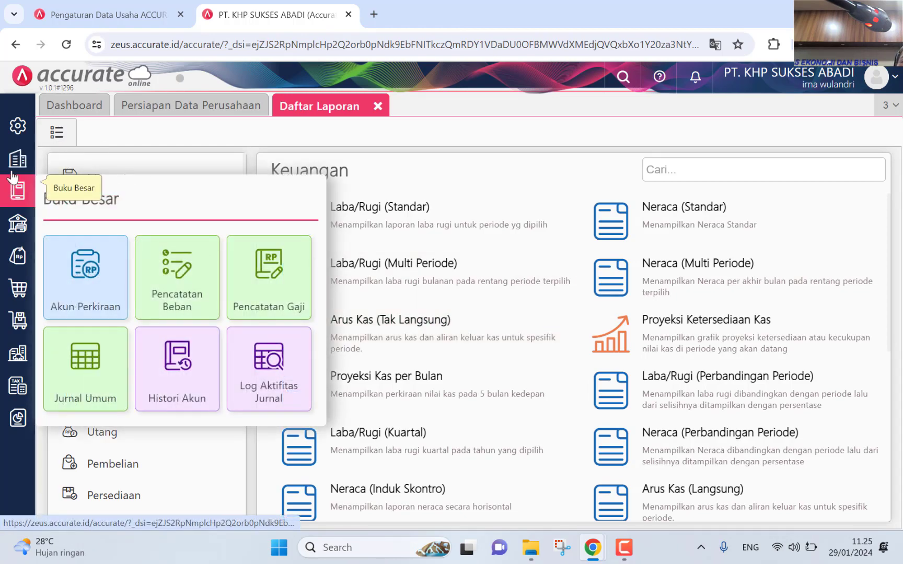
Step: Reopen the Desember 2022 record from the Proses Akhir Bulan list
{"action": "mouse_move", "coordinate": [17, 158]}
{"action": "left_click", "coordinate": [341, 331]}
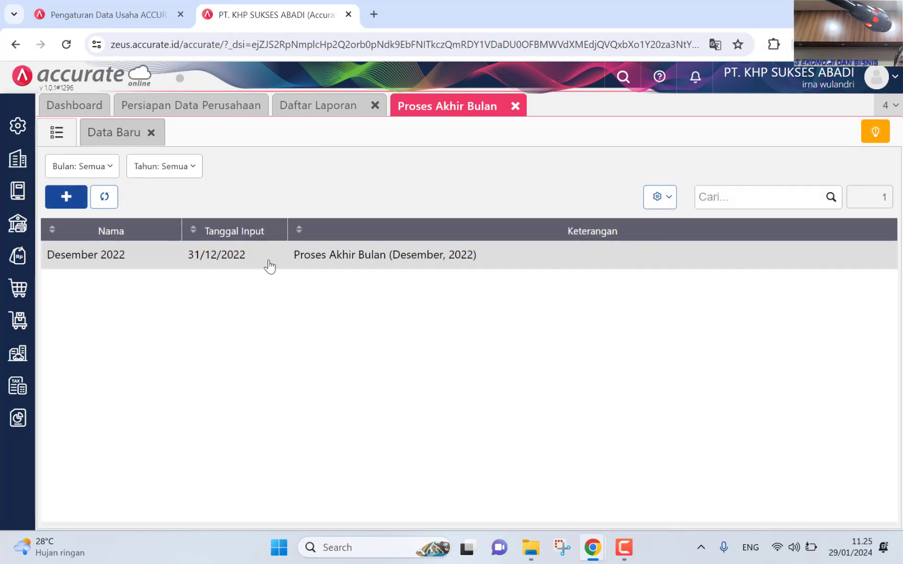
{"action": "left_click", "coordinate": [488, 253]}
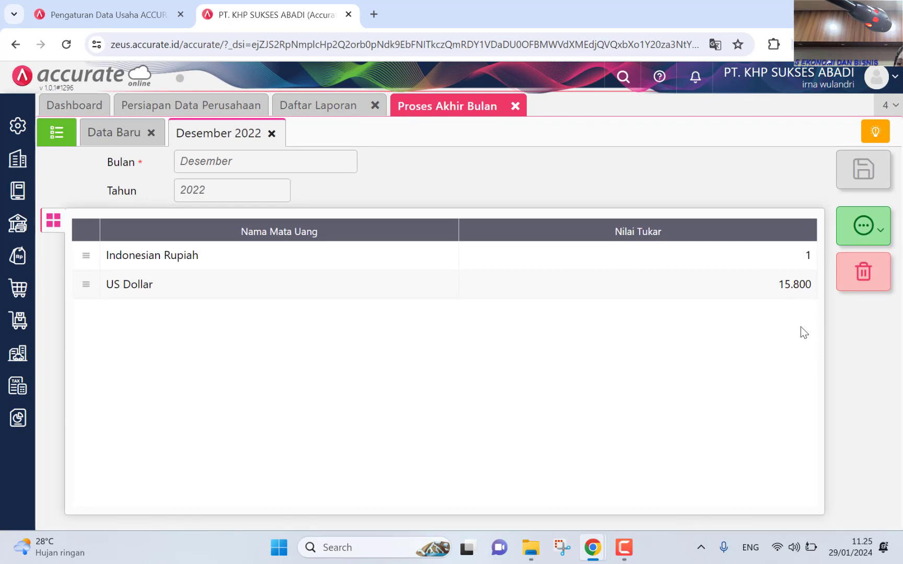
Step: Review the 432.250.000 Jurnal Penyusutan entries under Lain-lain, then close the journal
{"action": "left_click", "coordinate": [853, 237]}
{"action": "left_click", "coordinate": [833, 264]}
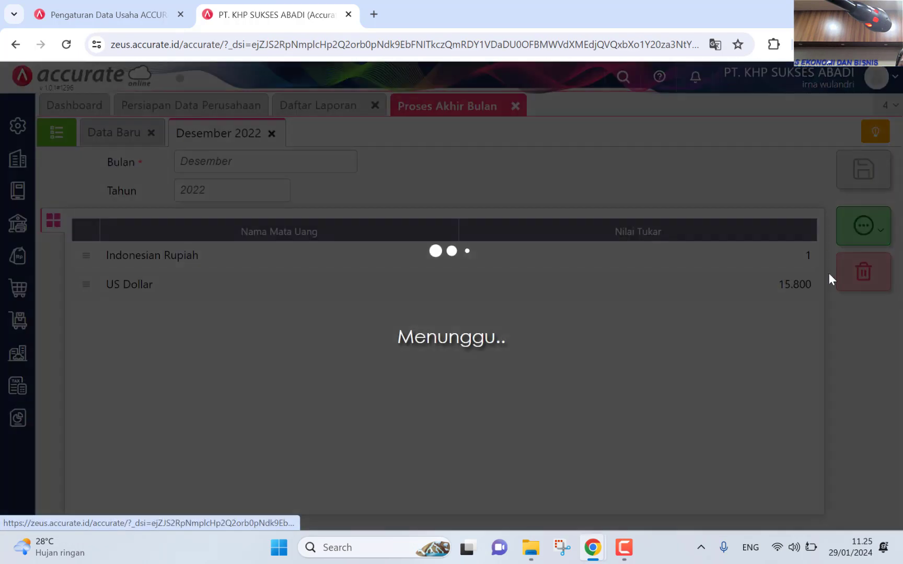
{"action": "scroll", "coordinate": [569, 338], "scroll_direction": "down", "scroll_amount": 3}
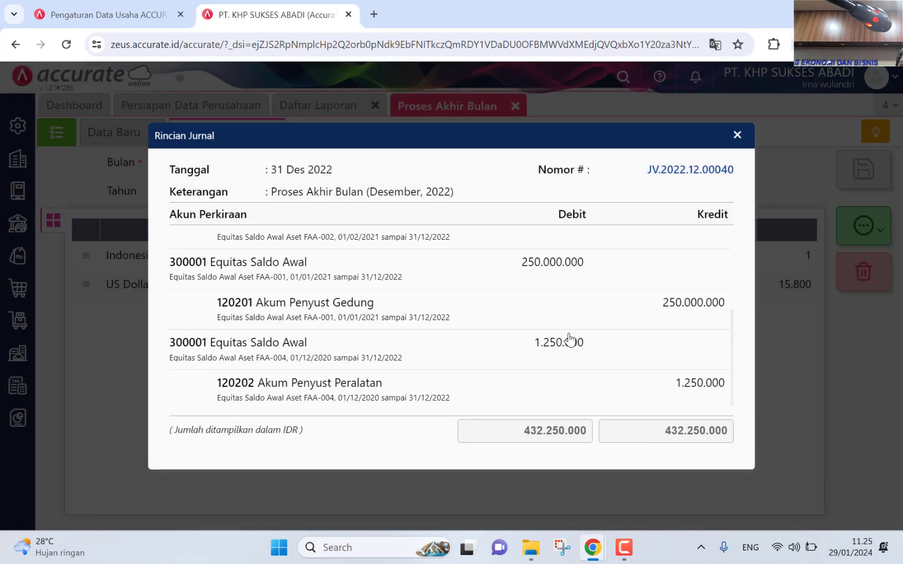
{"action": "scroll", "coordinate": [570, 340], "scroll_direction": "down", "scroll_amount": 1}
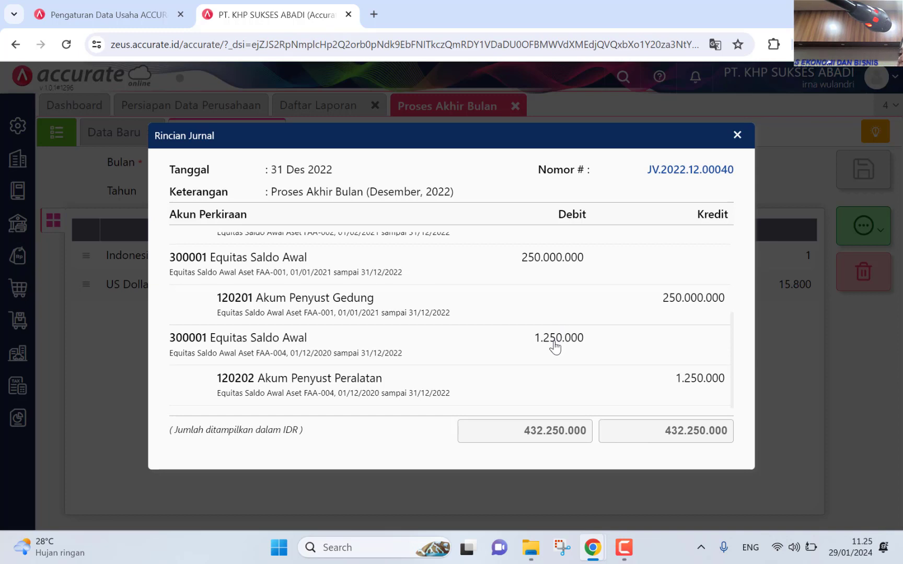
{"action": "scroll", "coordinate": [555, 324], "scroll_direction": "up", "scroll_amount": 3}
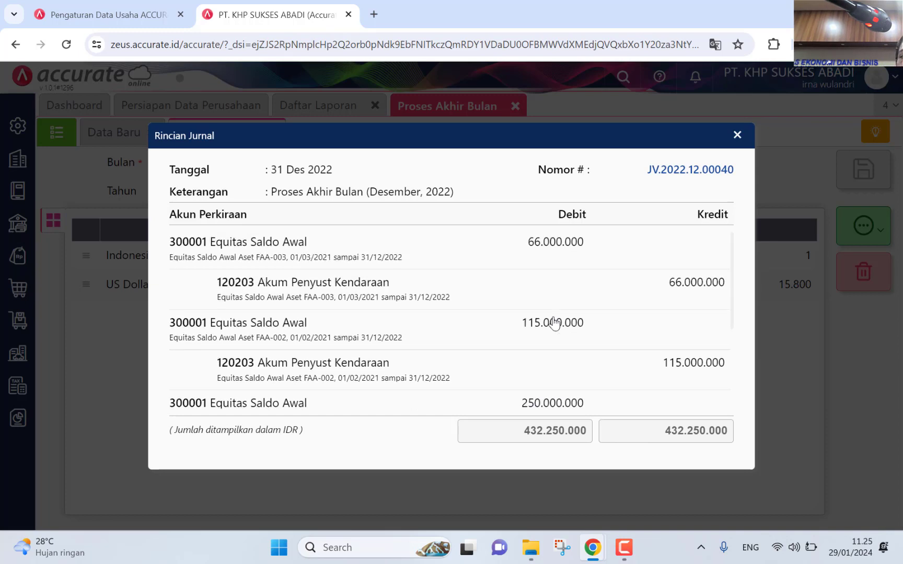
{"action": "left_click", "coordinate": [736, 137]}
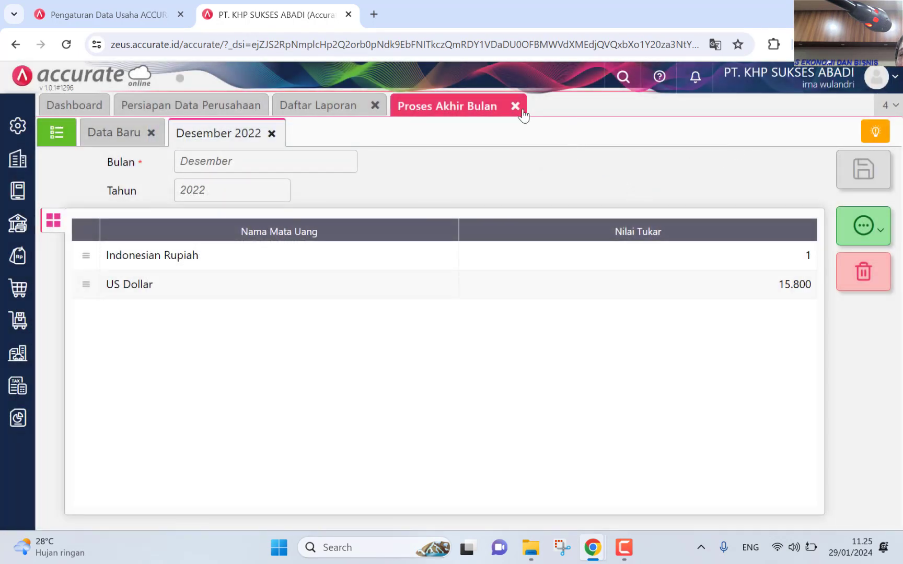
Step: Close the month-end tab and open the Neraca (Induk Skontro) report from Daftar Laporan
{"action": "left_click", "coordinate": [515, 107]}
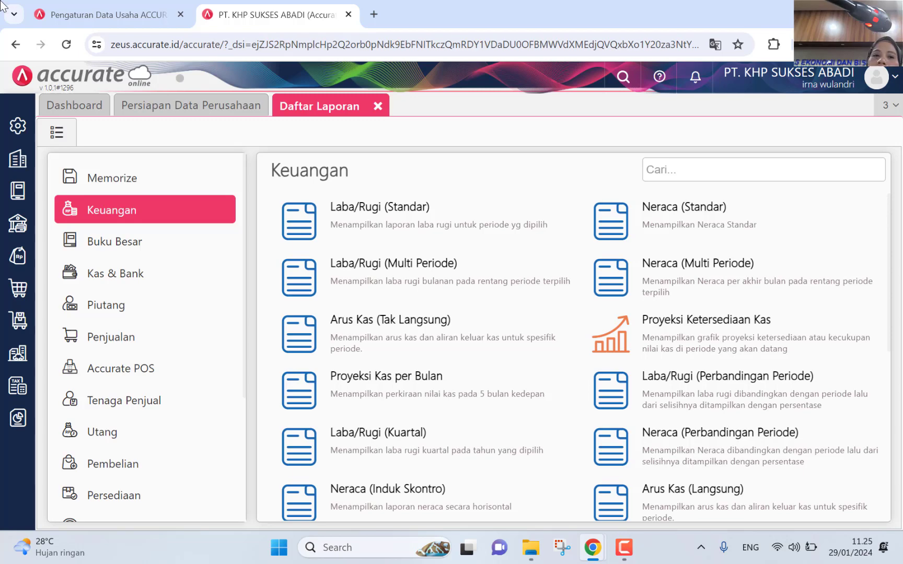
{"action": "left_click", "coordinate": [17, 419]}
{"action": "left_click", "coordinate": [87, 396]}
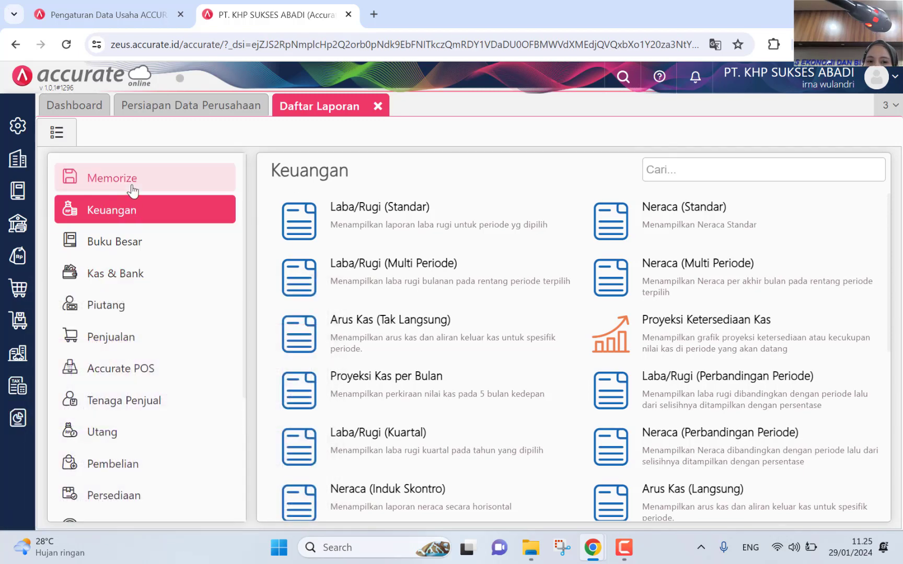
{"action": "left_click", "coordinate": [357, 517]}
Step: Set Per Tanggal to 31/12/2022 and display the balance sheet
{"action": "left_click", "coordinate": [626, 224]}
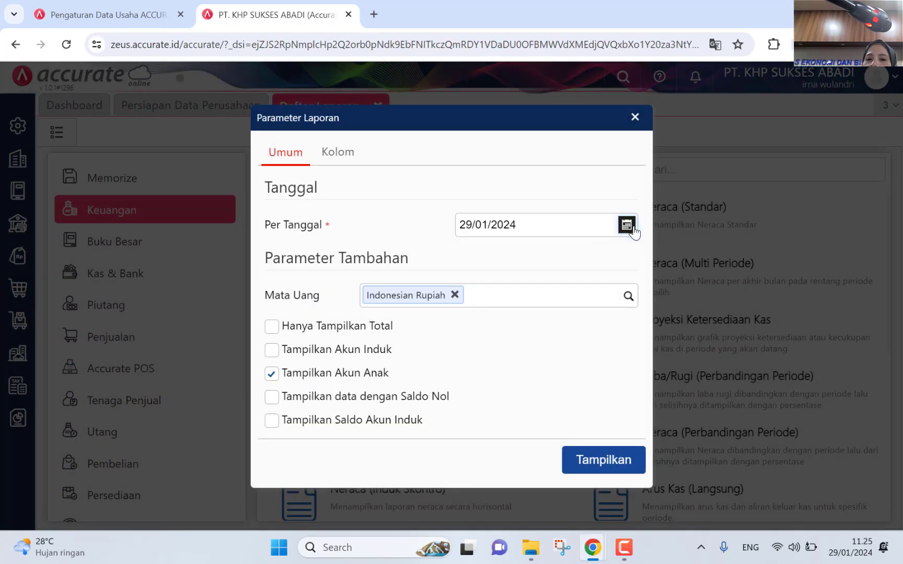
{"action": "left_click", "coordinate": [467, 247]}
{"action": "left_click", "coordinate": [468, 247]}
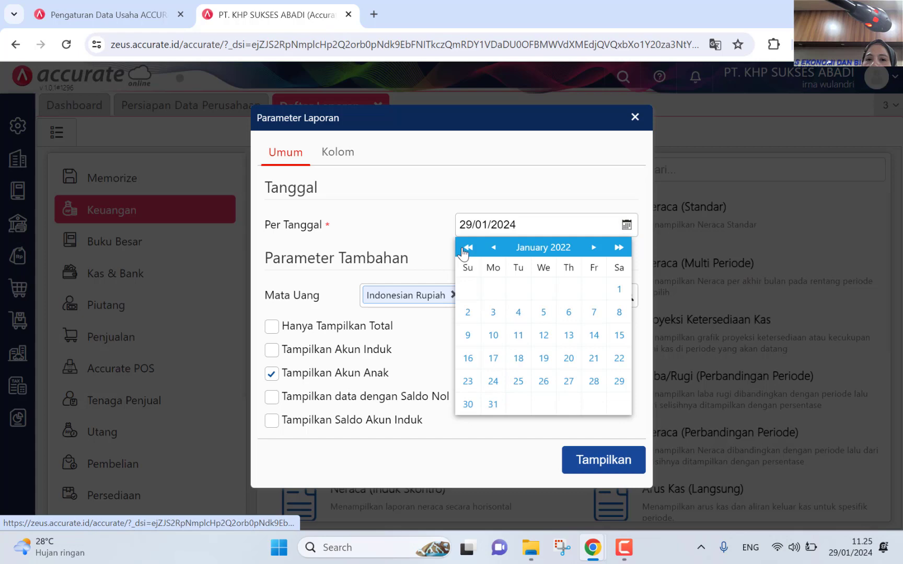
{"action": "left_click", "coordinate": [515, 248]}
{"action": "left_click", "coordinate": [607, 362]}
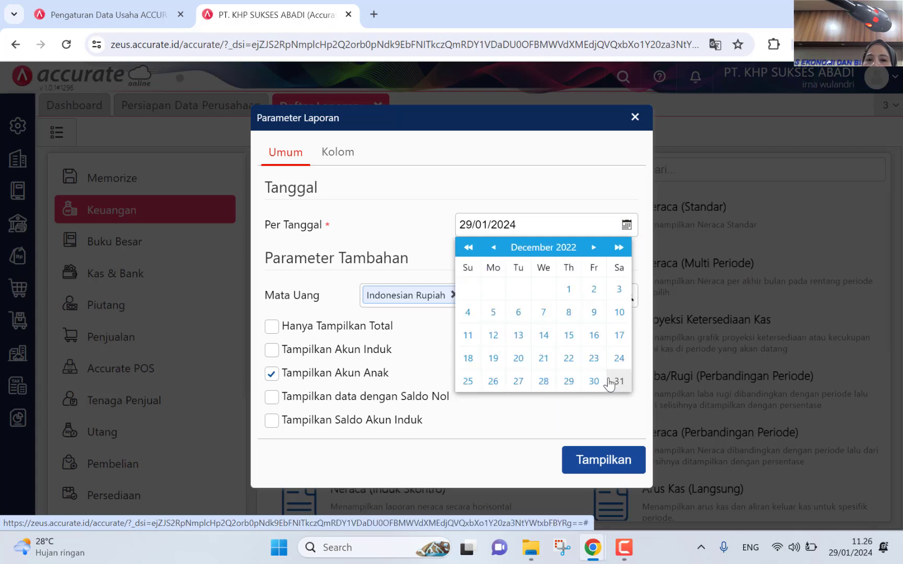
{"action": "left_click", "coordinate": [611, 382]}
{"action": "left_click", "coordinate": [592, 462]}
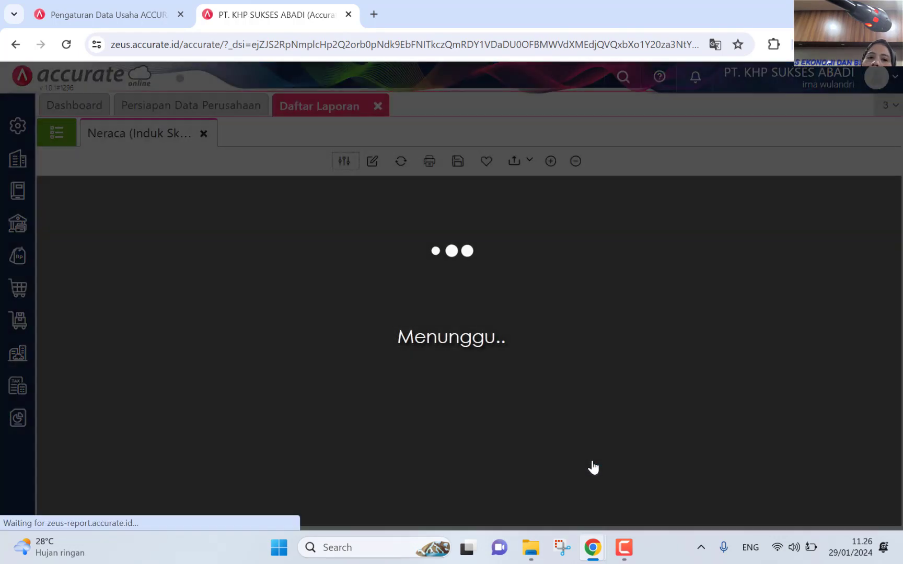
Step: Scroll the balance sheet to check Akumulasi Penyusutan -432.250.000 and 5.474.500.000 totals
{"action": "scroll", "coordinate": [869, 274], "scroll_direction": "down", "scroll_amount": 7}
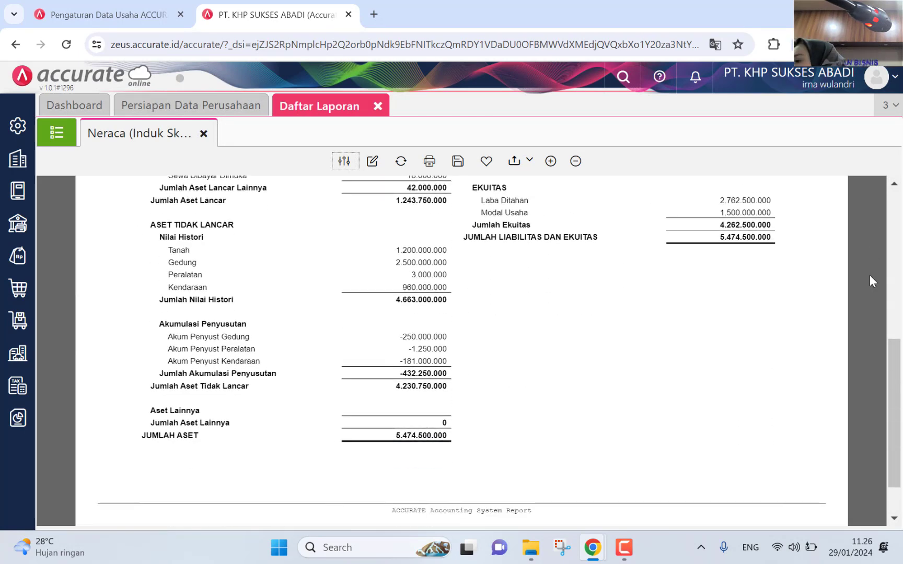
{"action": "scroll", "coordinate": [870, 275], "scroll_direction": "up", "scroll_amount": 5}
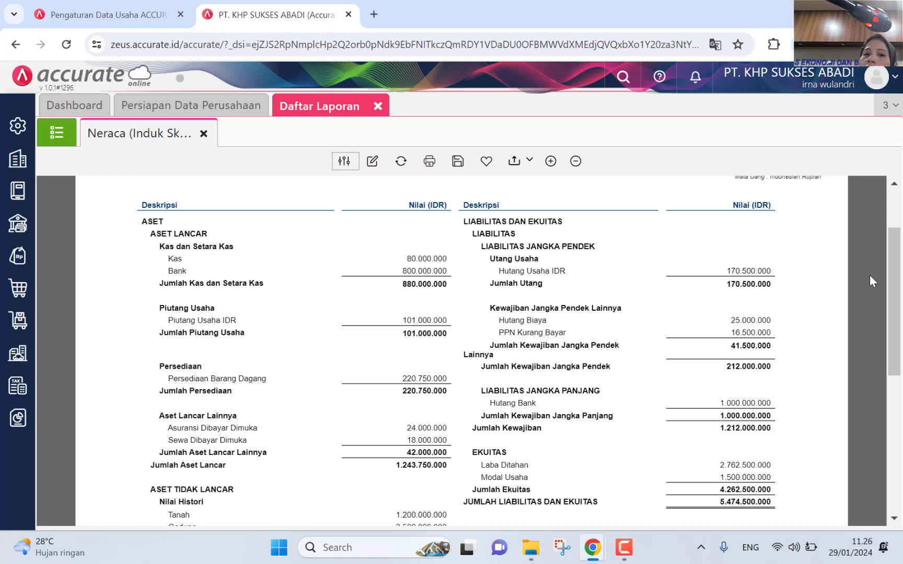
{"action": "scroll", "coordinate": [882, 358], "scroll_direction": "down", "scroll_amount": 3}
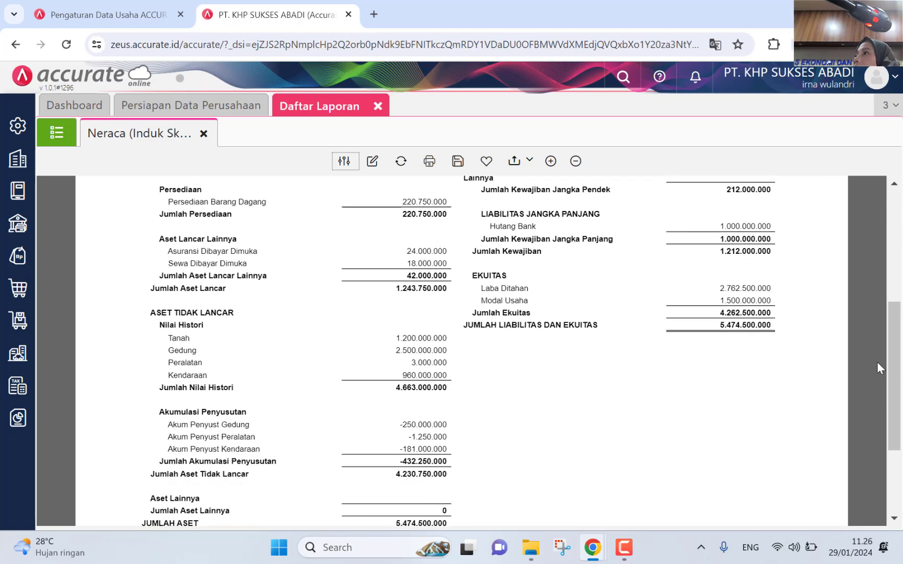
{"action": "scroll", "coordinate": [876, 362], "scroll_direction": "down", "scroll_amount": 2}
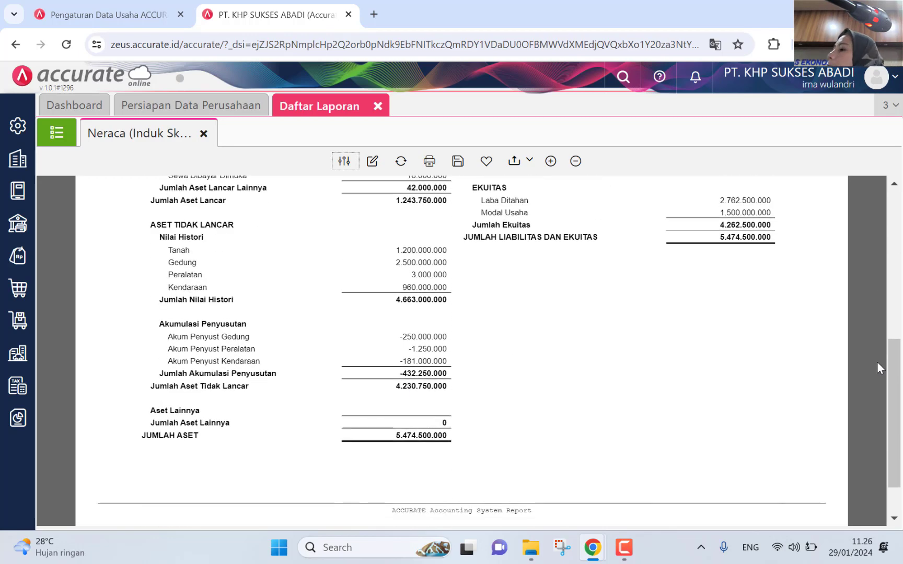
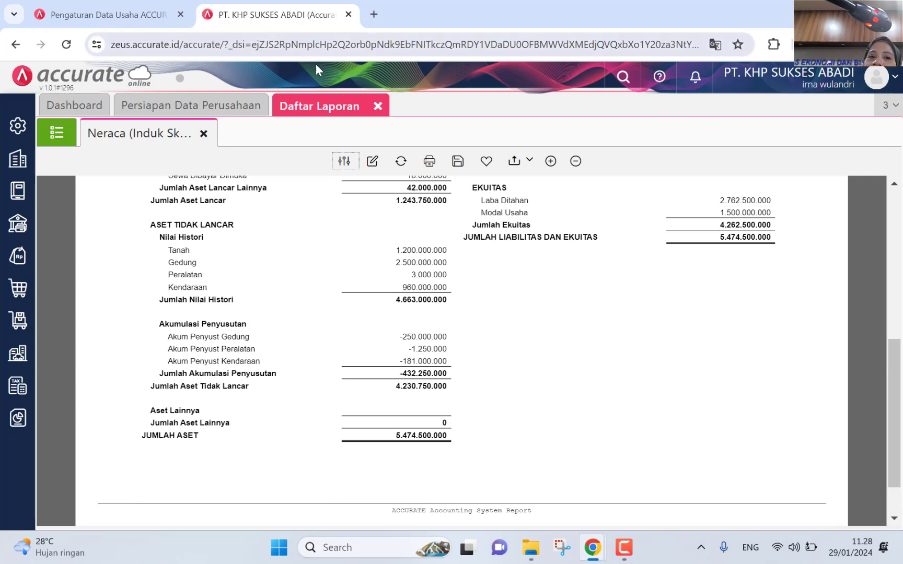
Step: Close the Daftar Laporan tab holding the balance sheet, back to Persiapan Data Perusahaan
{"action": "left_click", "coordinate": [378, 107]}
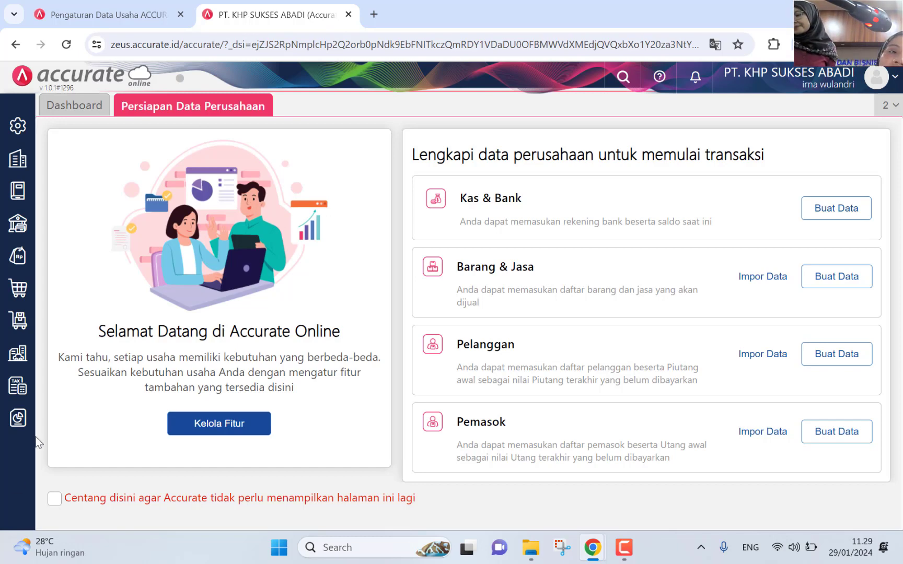
Step: Open Persediaan > Permintaan Barang and set the Tanggal to 01/01/2023
{"action": "left_click", "coordinate": [13, 324]}
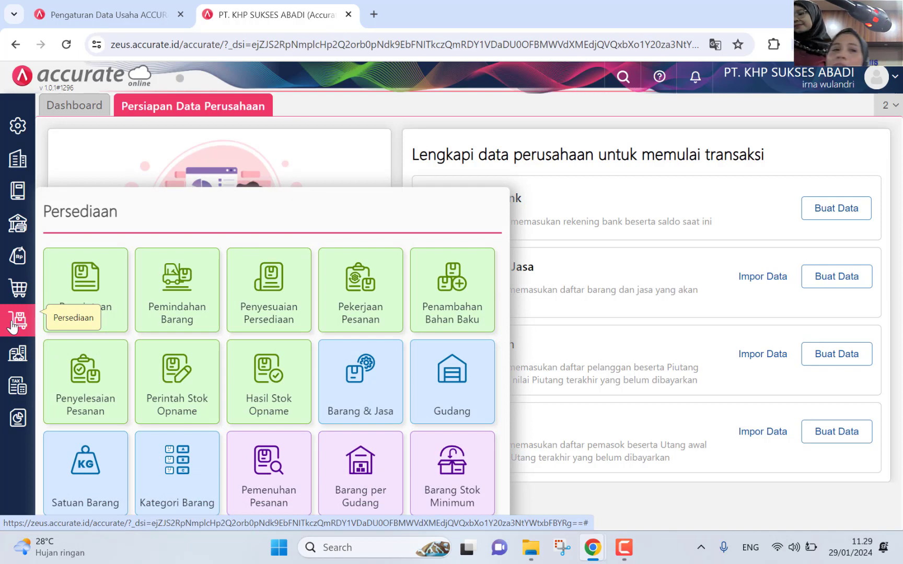
{"action": "left_click", "coordinate": [92, 305]}
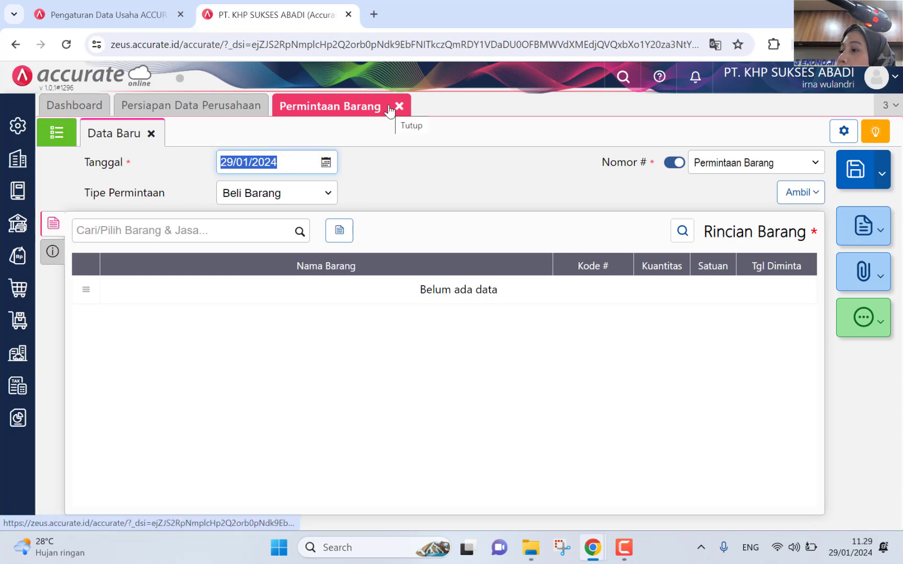
{"action": "left_click", "coordinate": [327, 166]}
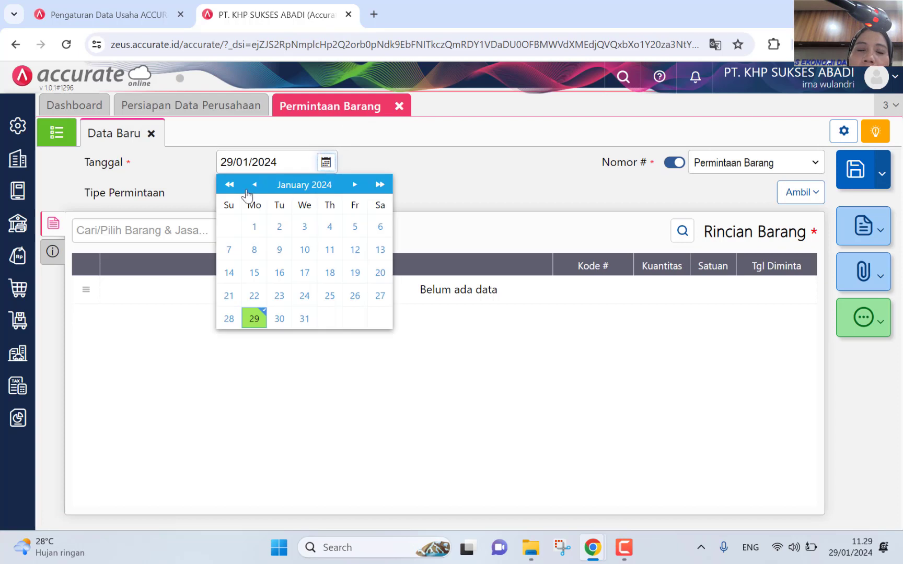
{"action": "left_click", "coordinate": [228, 185]}
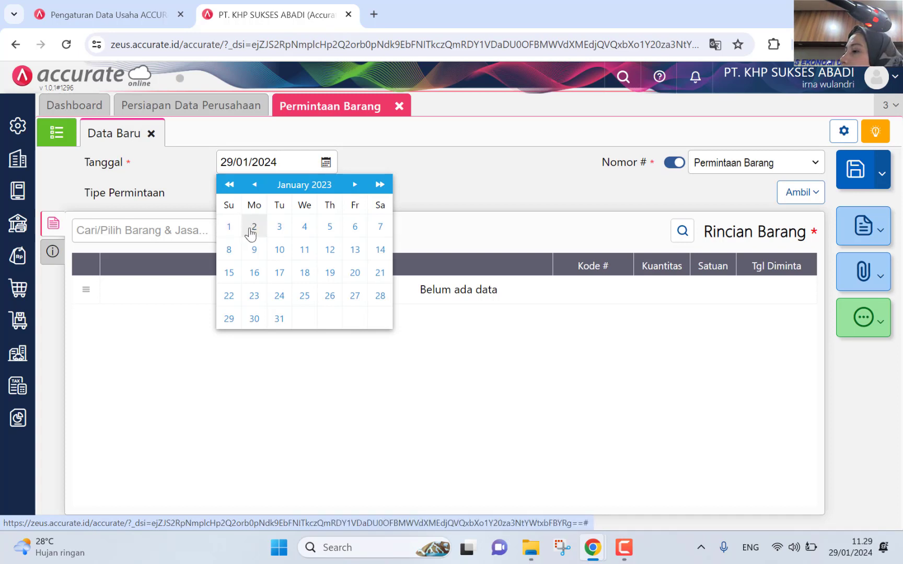
{"action": "left_click", "coordinate": [232, 230]}
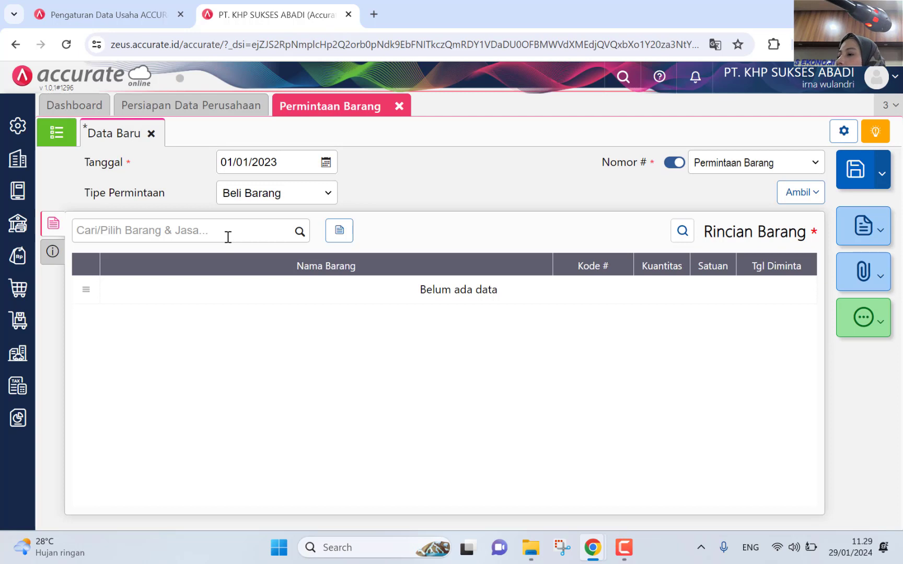
Step: Search the item list for 'kursi', then discard the unsaved Permintaan Barang form
{"action": "left_click", "coordinate": [223, 233]}
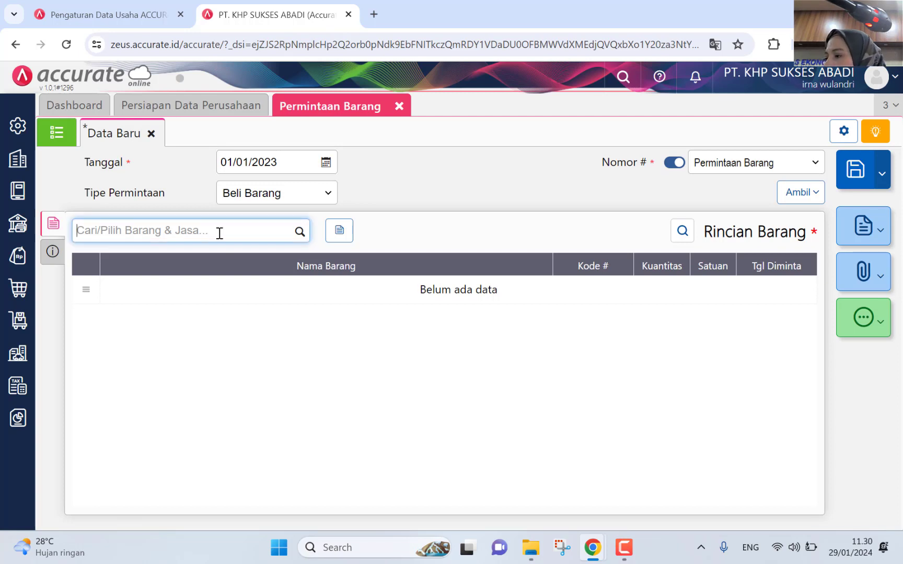
{"action": "type", "text": "kujrs"}
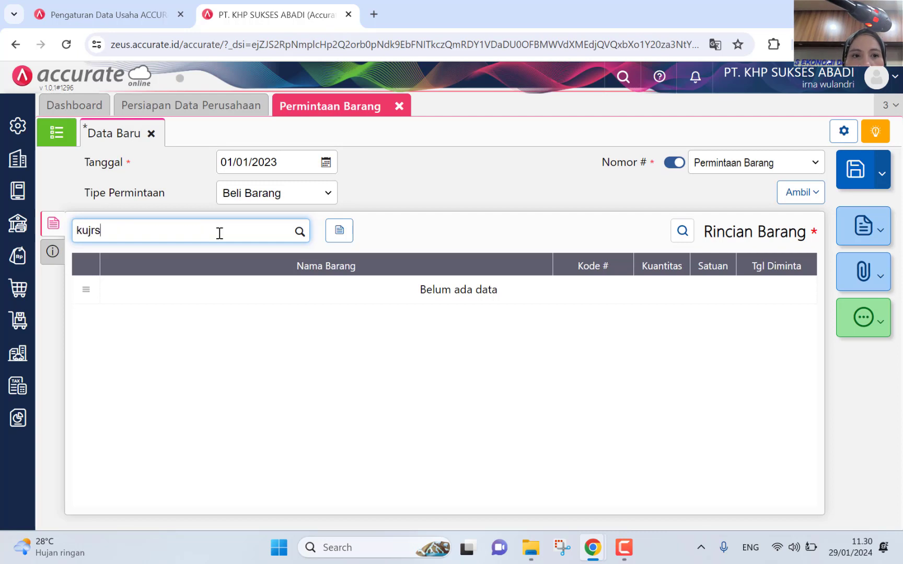
{"action": "key", "text": "BackSpace"}
{"action": "key", "text": "BackSpace"}
{"action": "key", "text": "BackSpace"}
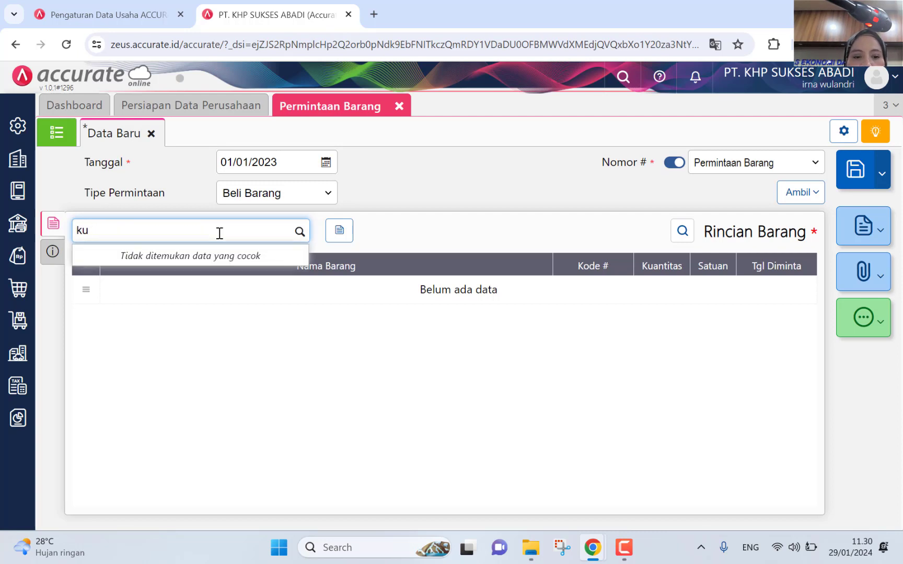
{"action": "type", "text": "rsi"}
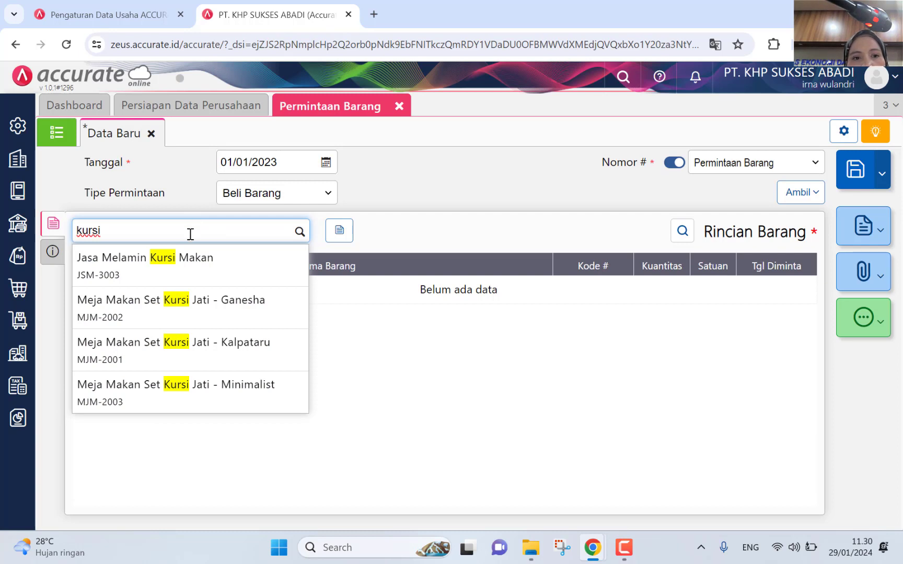
{"action": "left_click_drag", "start_coordinate": [143, 231], "coordinate": [36, 210]}
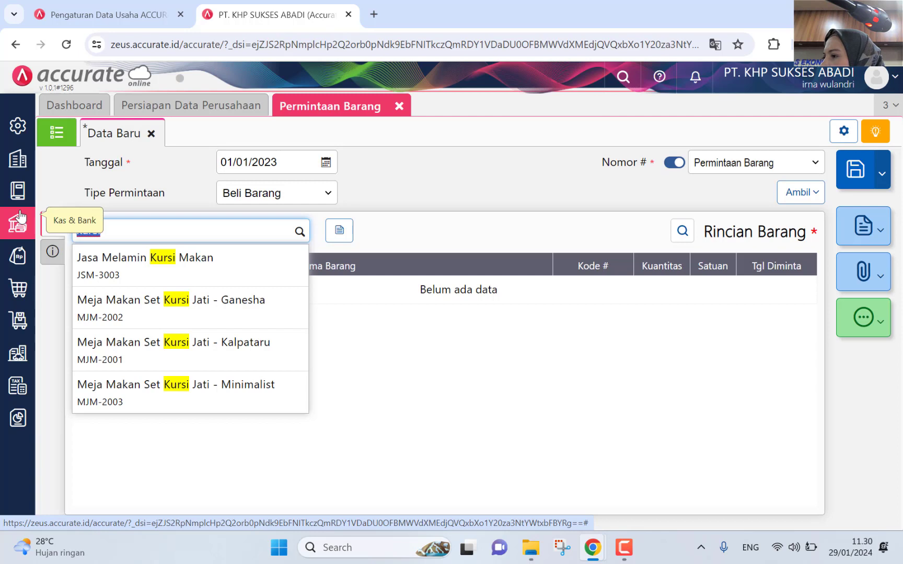
{"action": "type", "text": "kursi"}
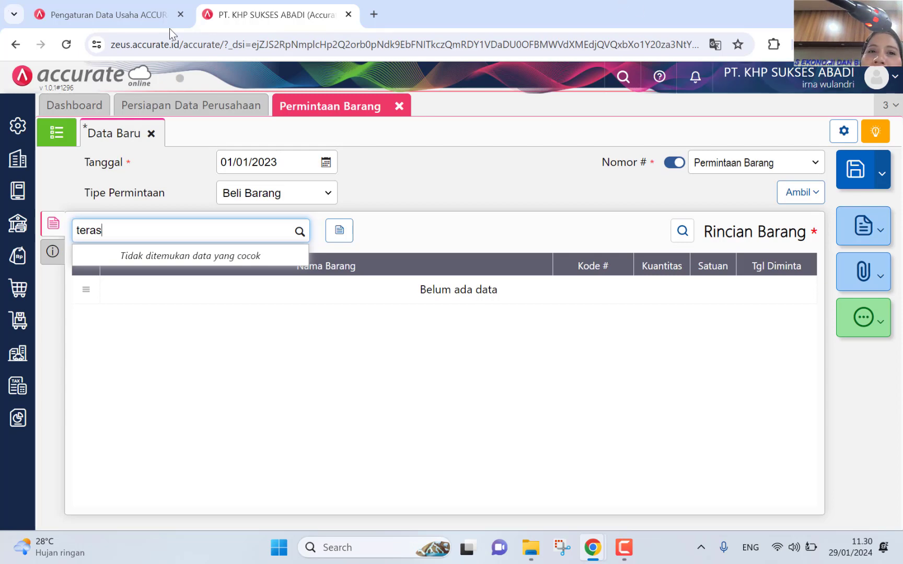
{"action": "left_click", "coordinate": [398, 107]}
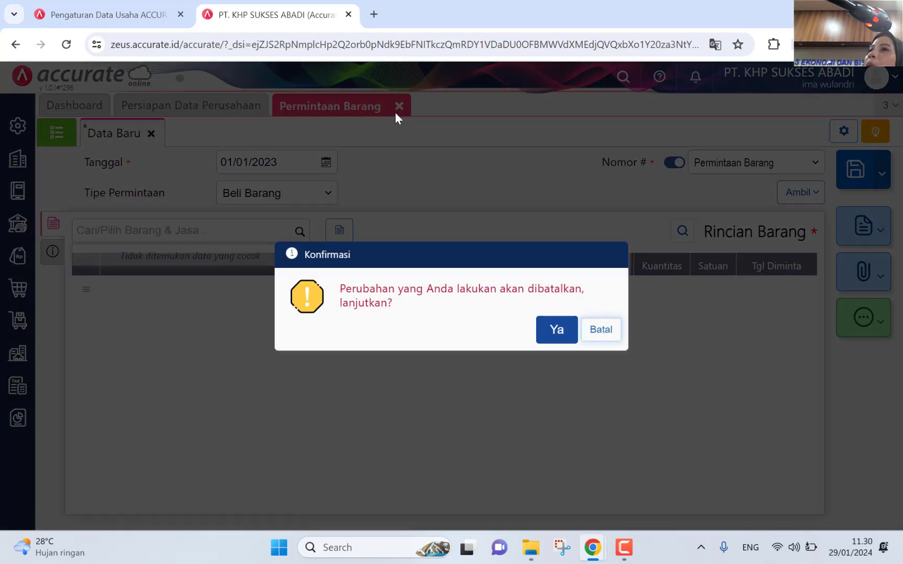
{"action": "left_click", "coordinate": [567, 329]}
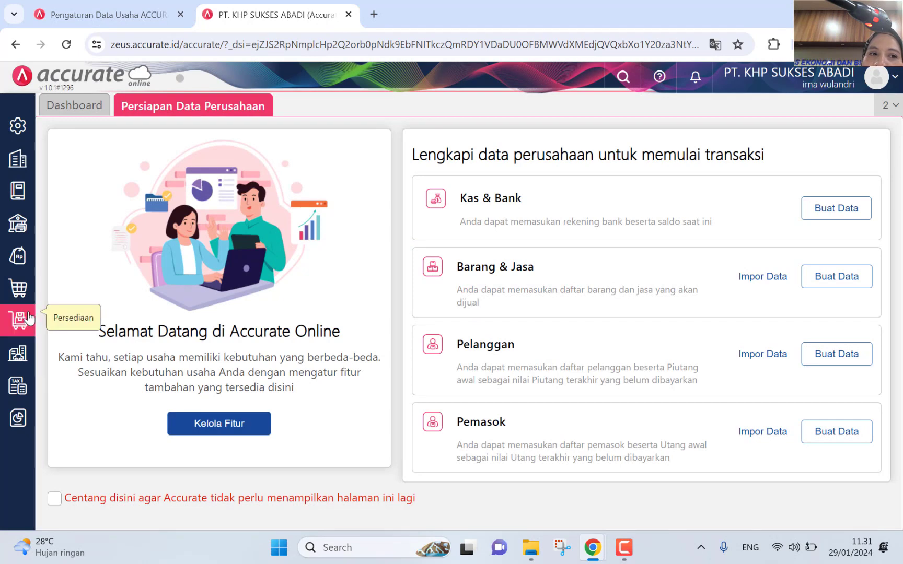
Step: Start a new Barang & Jasa item named Kursi Teras Set
{"action": "mouse_move", "coordinate": [27, 320]}
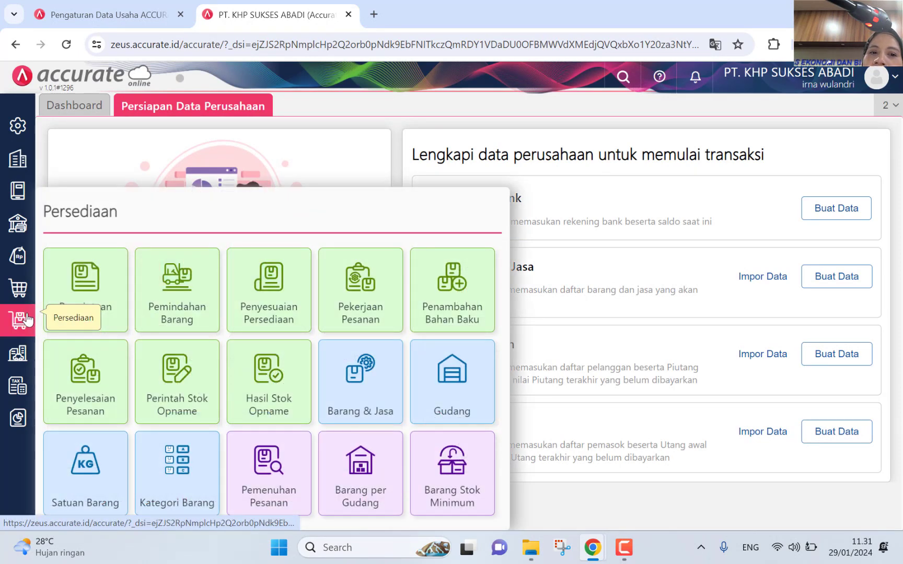
{"action": "left_click", "coordinate": [380, 396]}
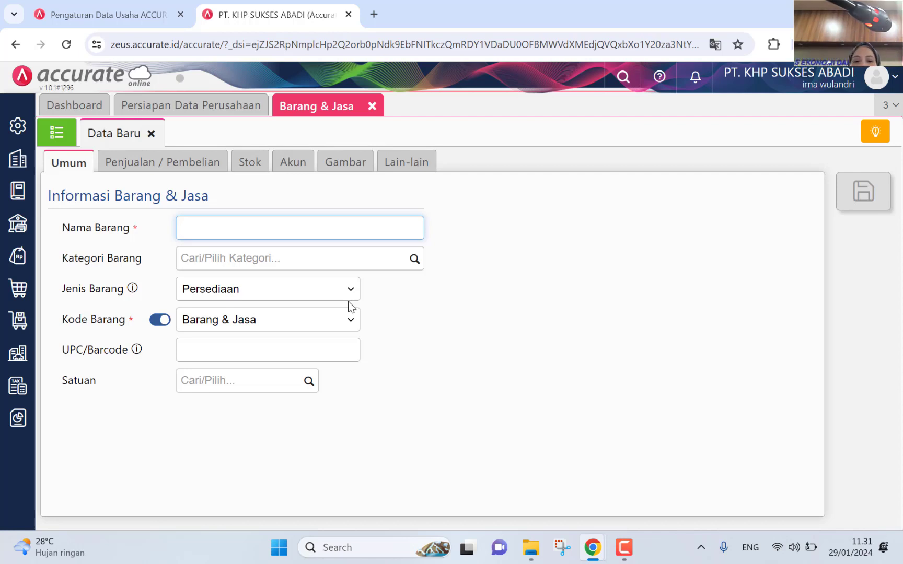
{"action": "type", "text": "Ku"}
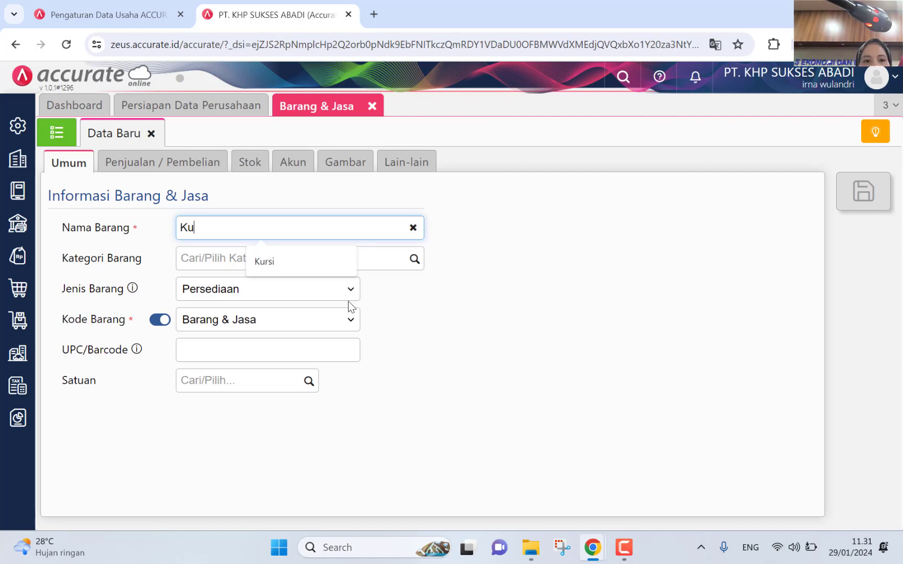
{"action": "type", "text": "rsi Te"}
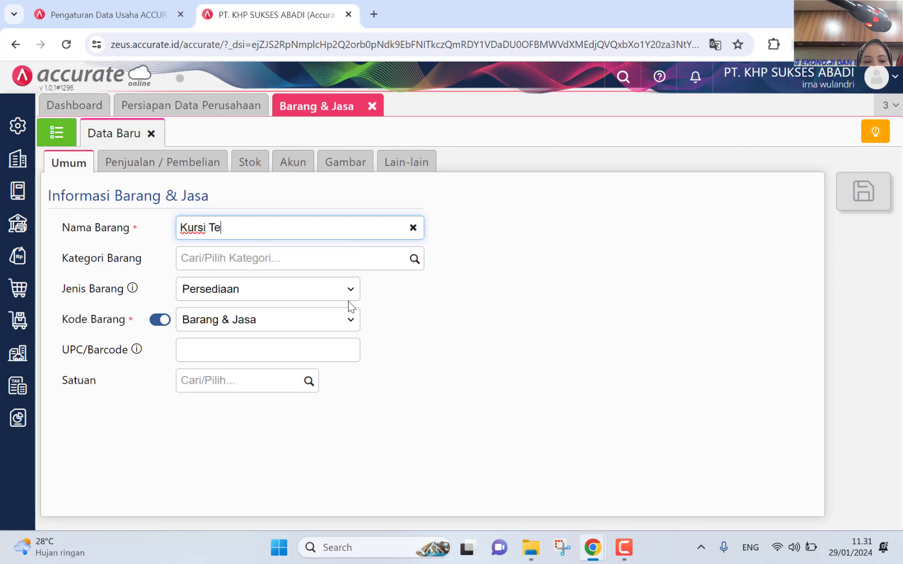
{"action": "type", "text": "ras Set"}
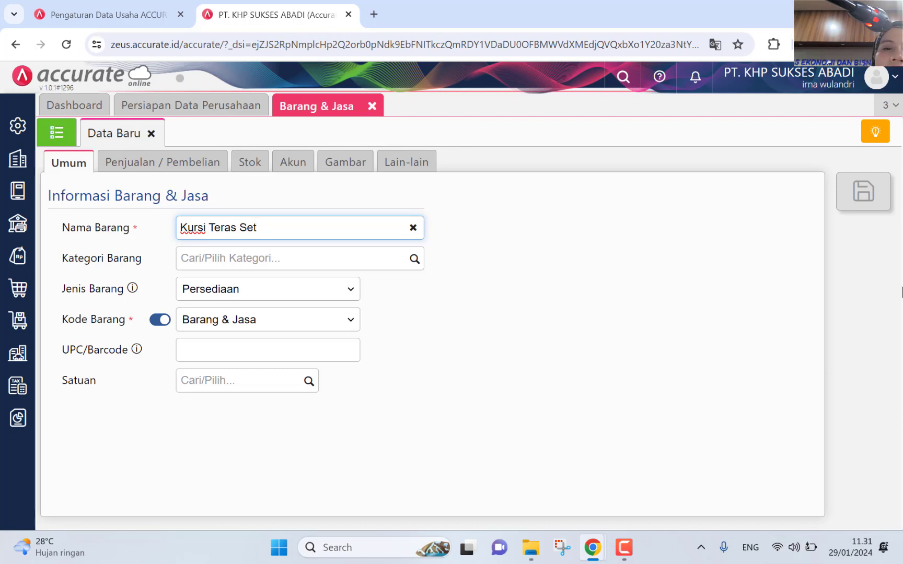
Step: Set the item's Kategori Barang to Umum, checking the Akun tab along the way
{"action": "left_click", "coordinate": [414, 259]}
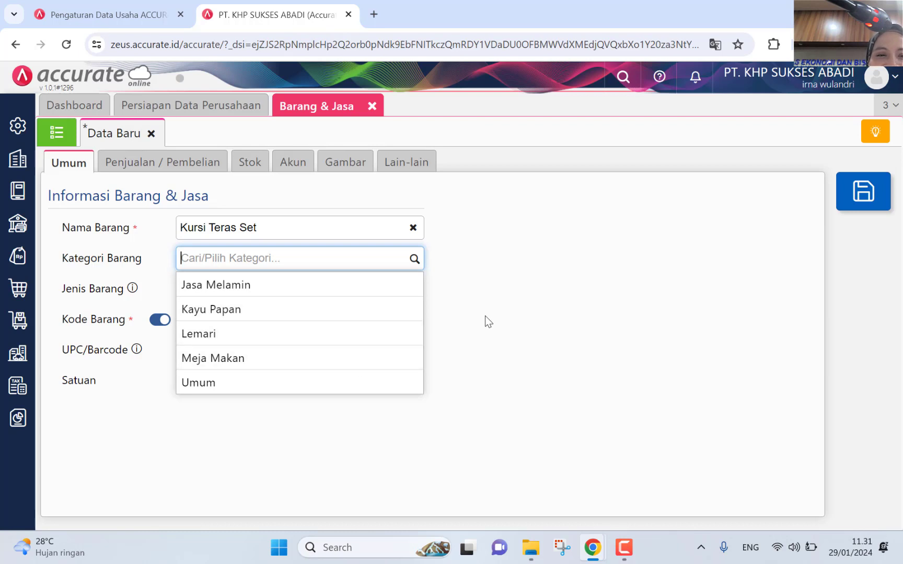
{"action": "left_click", "coordinate": [329, 369]}
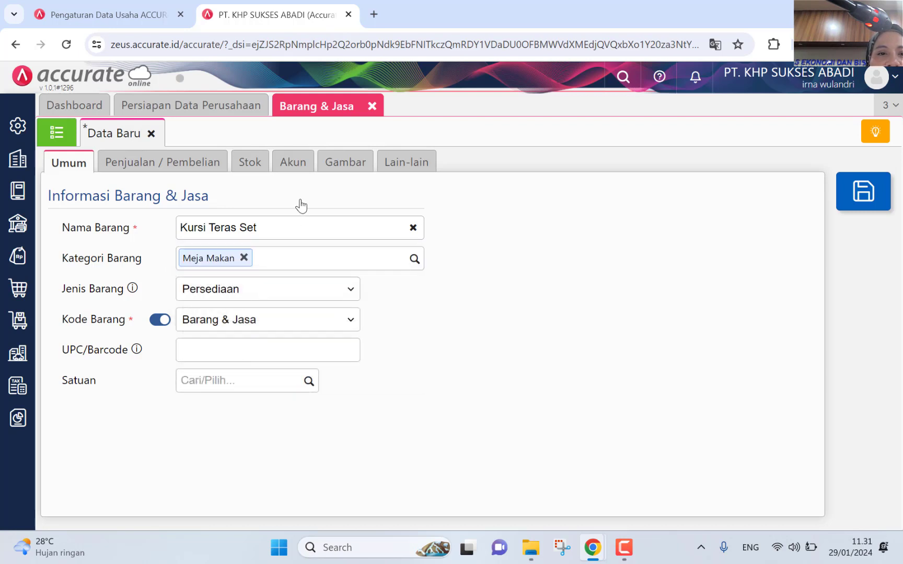
{"action": "left_click", "coordinate": [290, 167]}
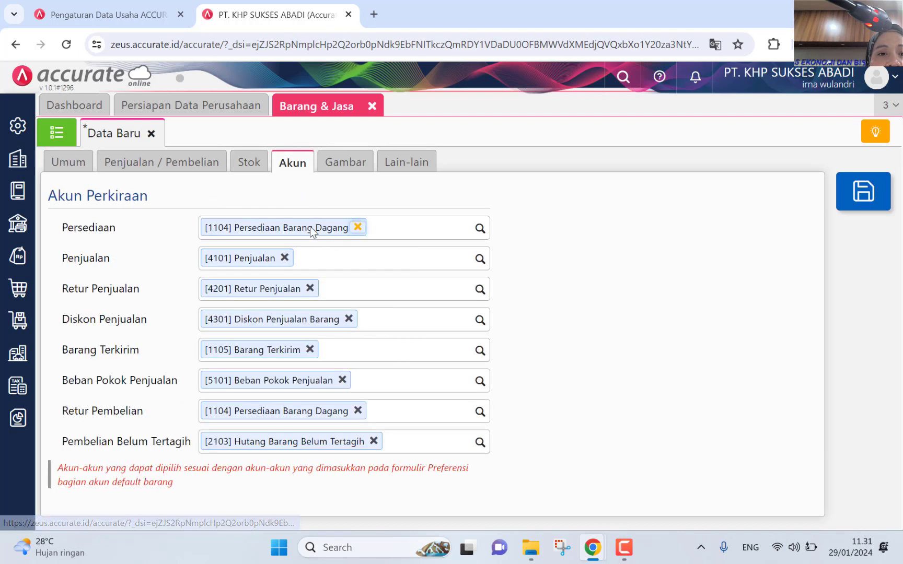
{"action": "left_click", "coordinate": [69, 163]}
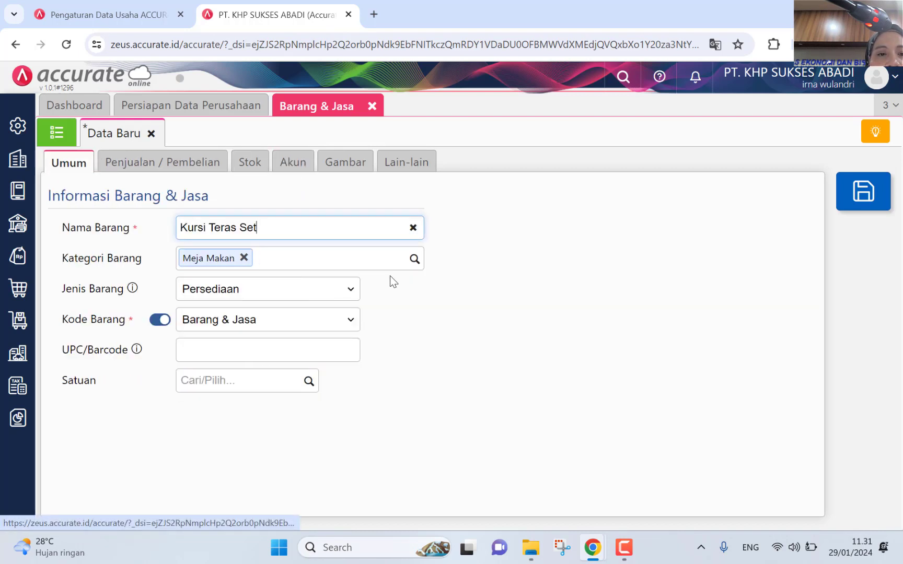
{"action": "left_click", "coordinate": [414, 259]}
{"action": "left_click", "coordinate": [265, 362]}
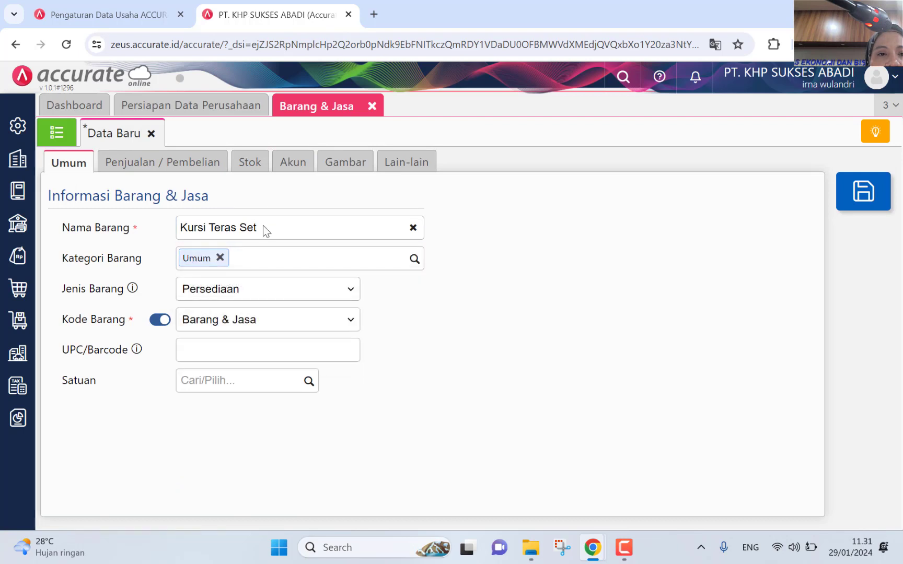
{"action": "left_click", "coordinate": [293, 165]}
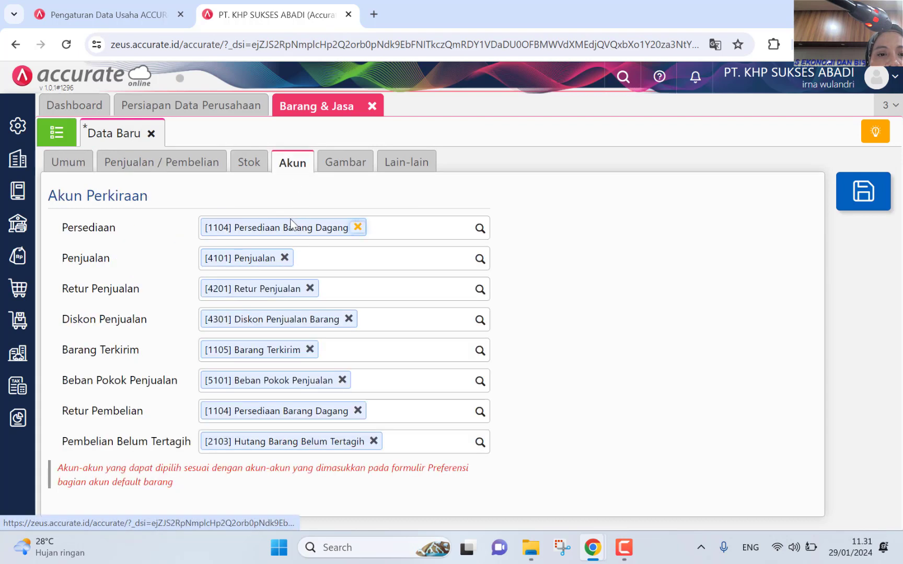
{"action": "left_click", "coordinate": [71, 164]}
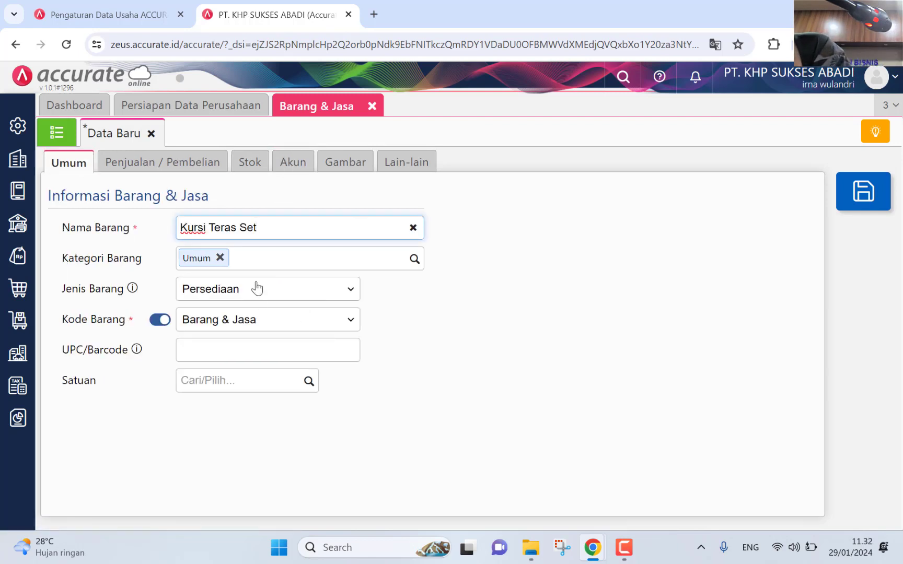
Step: Set the Kursi Teras Set item's Satuan to Set
{"action": "left_click", "coordinate": [216, 381]}
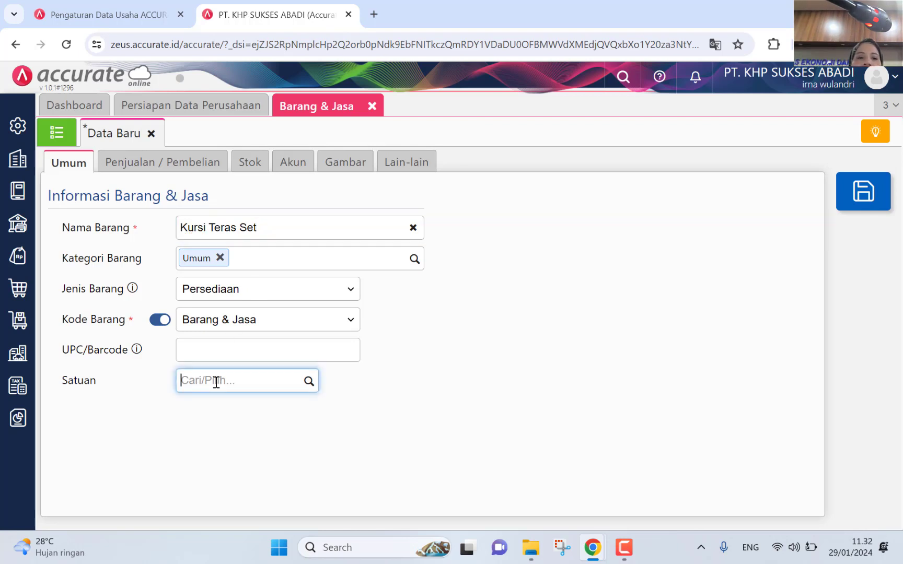
{"action": "type", "text": "Set"}
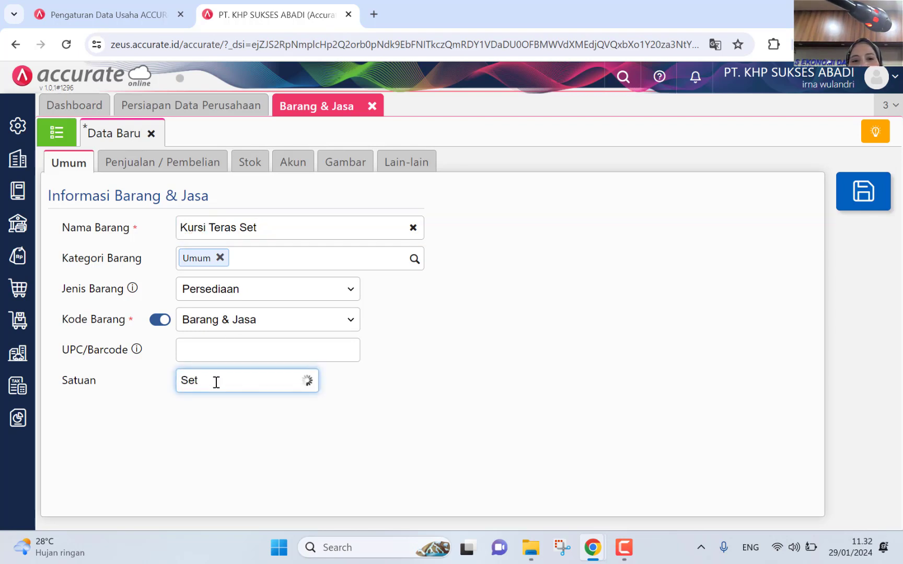
{"action": "left_click", "coordinate": [222, 415]}
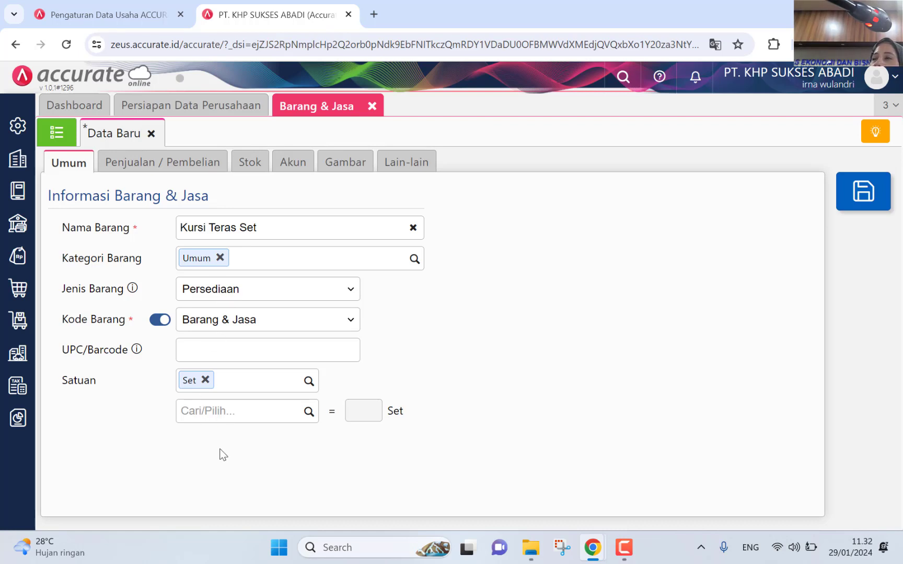
{"action": "left_click", "coordinate": [182, 170]}
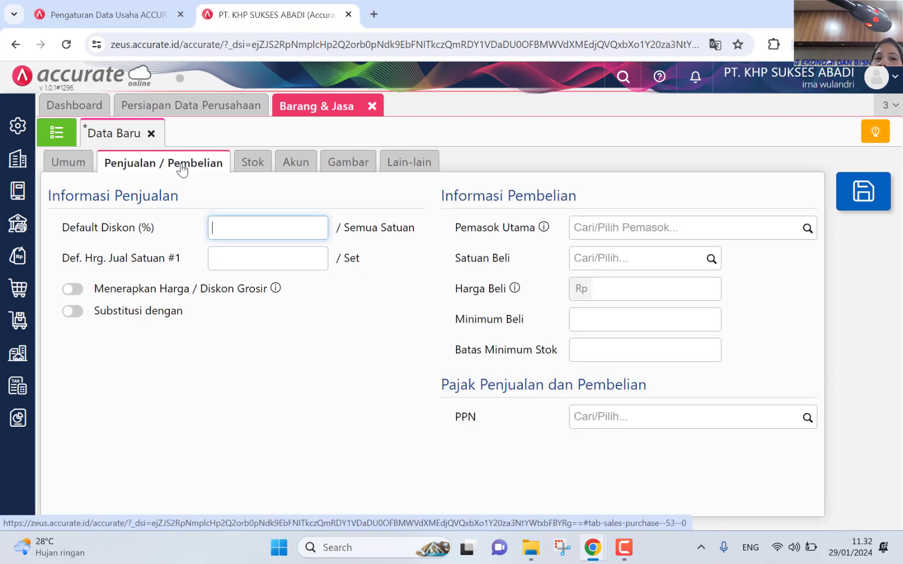
Step: Set the item's PPN to Pajak Pertambahan Nilai
{"action": "left_click", "coordinate": [807, 420]}
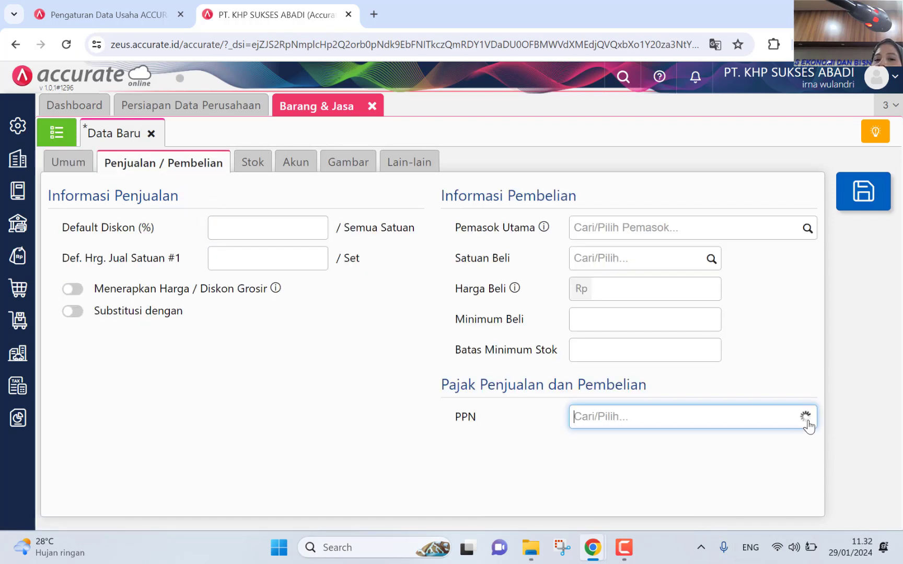
{"action": "left_click", "coordinate": [724, 454]}
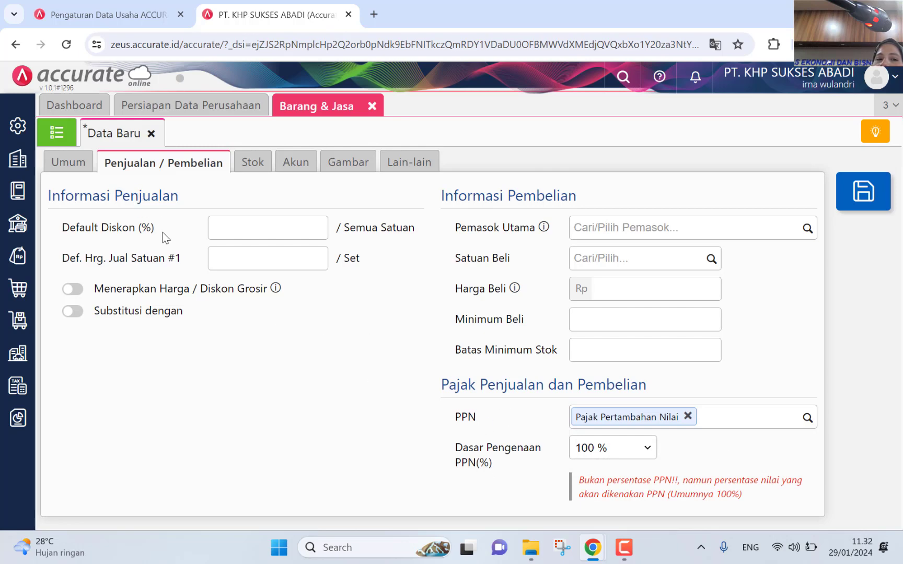
{"action": "left_click", "coordinate": [71, 164]}
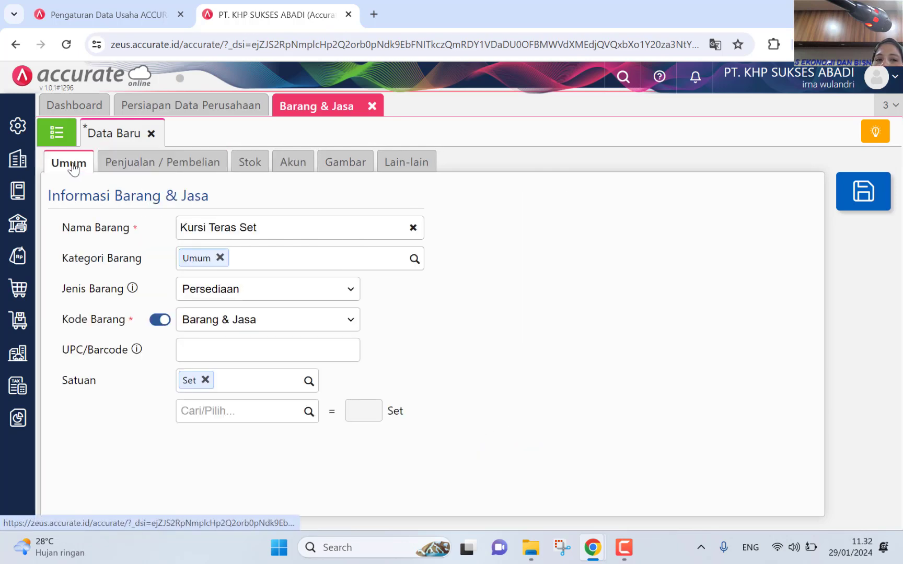
{"action": "left_click", "coordinate": [150, 163]}
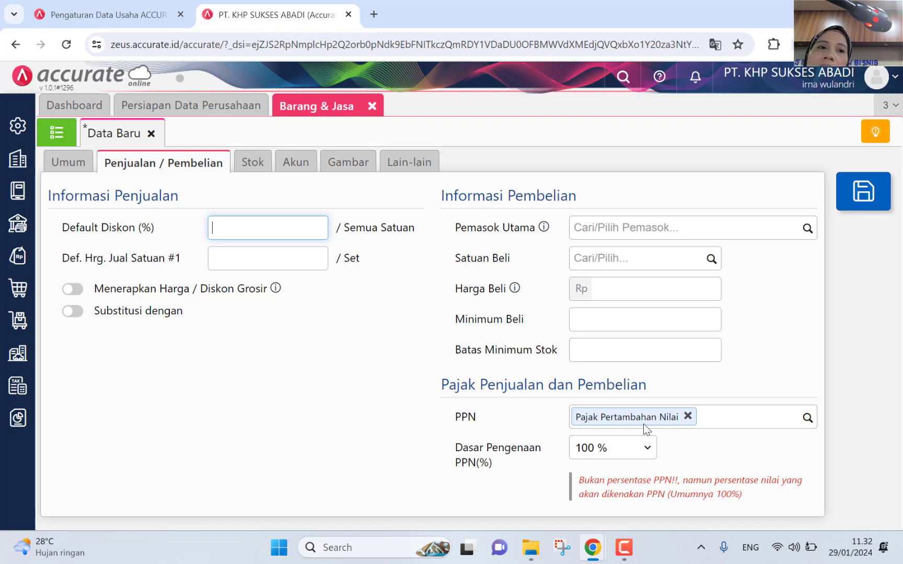
{"action": "left_click", "coordinate": [72, 164]}
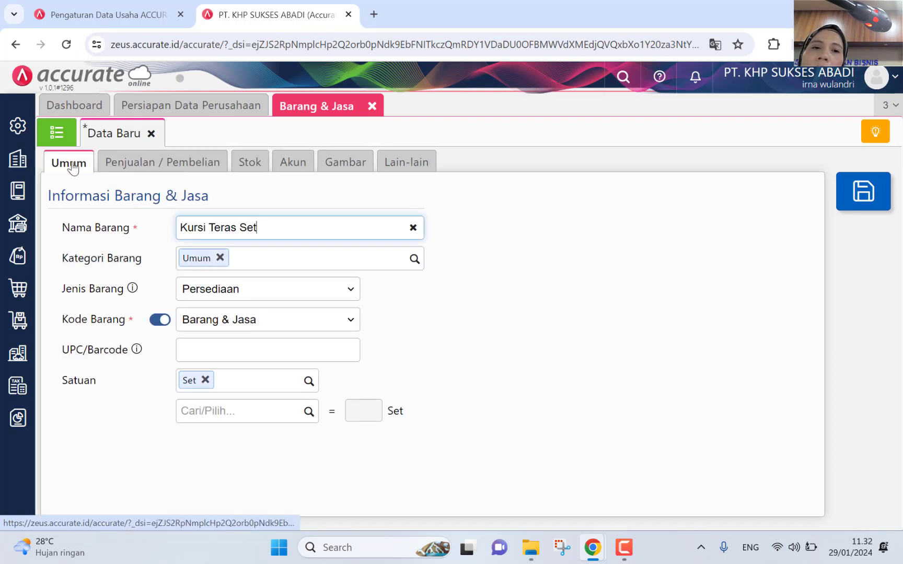
{"action": "left_click", "coordinate": [148, 172]}
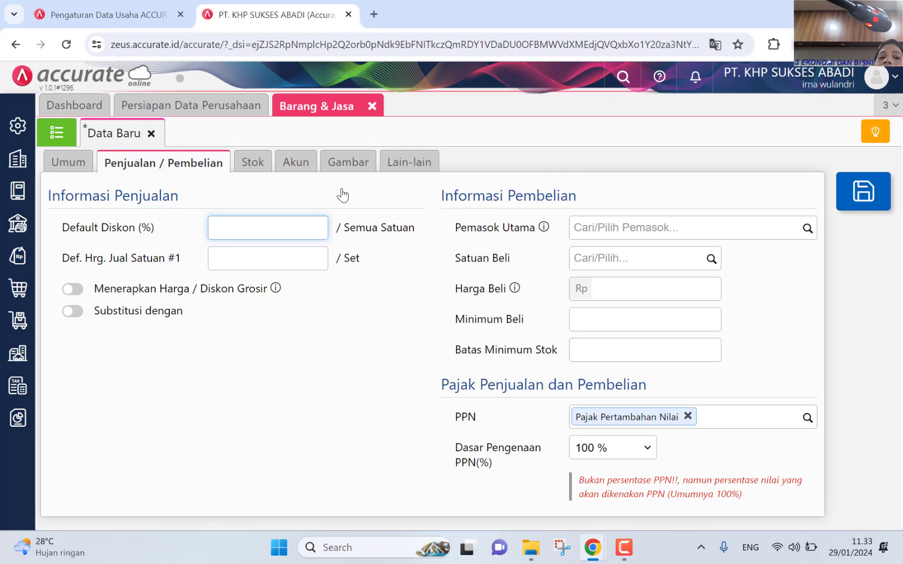
Step: Review the Stok and Akun tabs: Persediaan 1104, Penjualan 4101, Beban Pokok Penjualan 5101
{"action": "left_click", "coordinate": [252, 162]}
{"action": "left_click", "coordinate": [291, 162]}
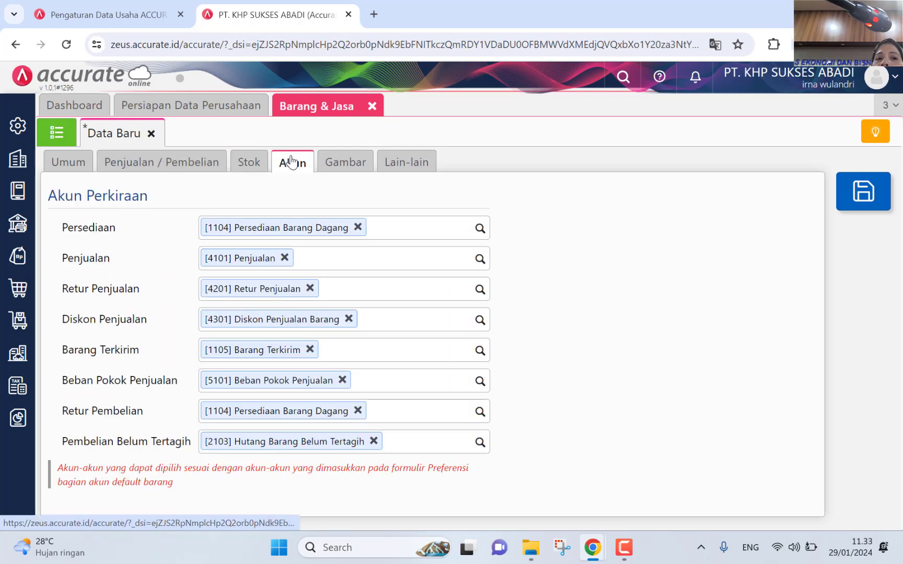
{"action": "left_click", "coordinate": [72, 173]}
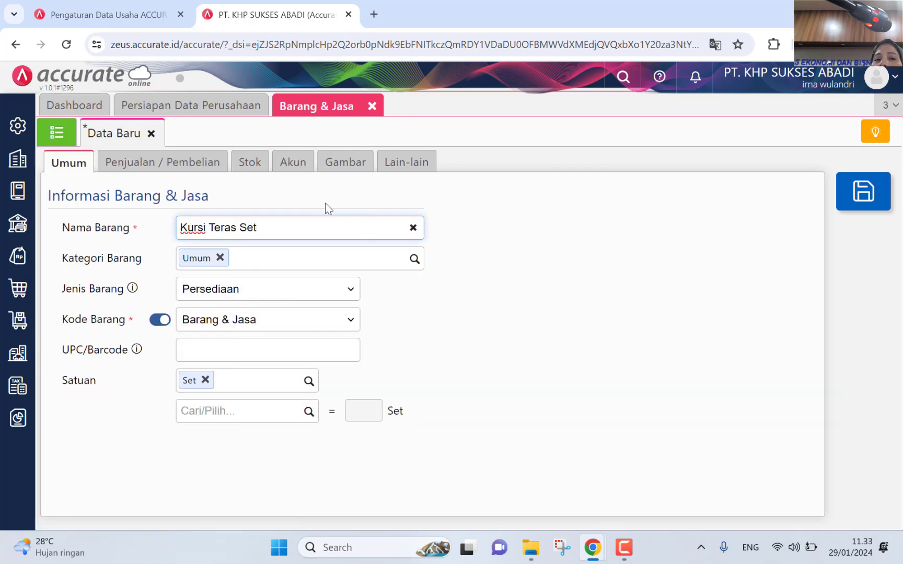
{"action": "left_click", "coordinate": [292, 162]}
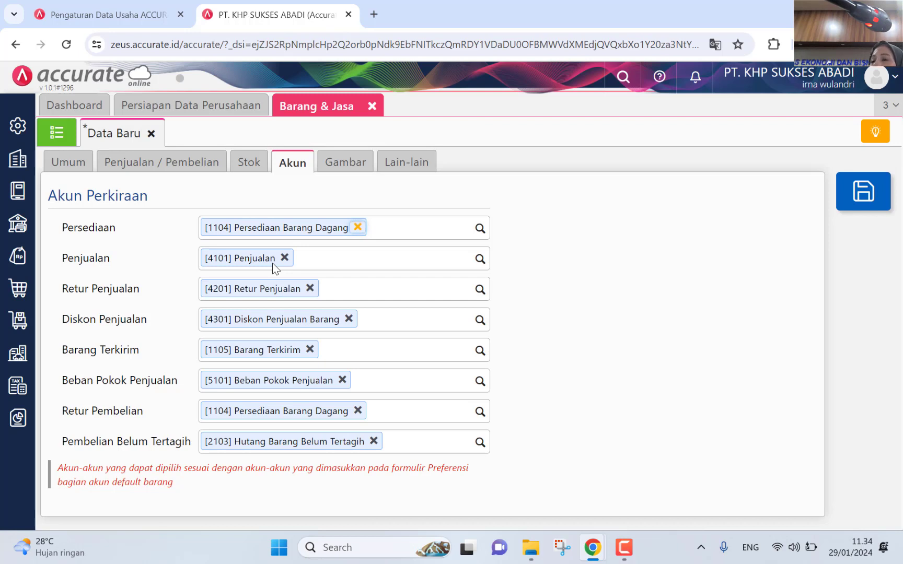
Step: Save Kursi Teras Set, then find it with 'kurs' in the Barang & Jasa list and reopen it
{"action": "left_click", "coordinate": [863, 191]}
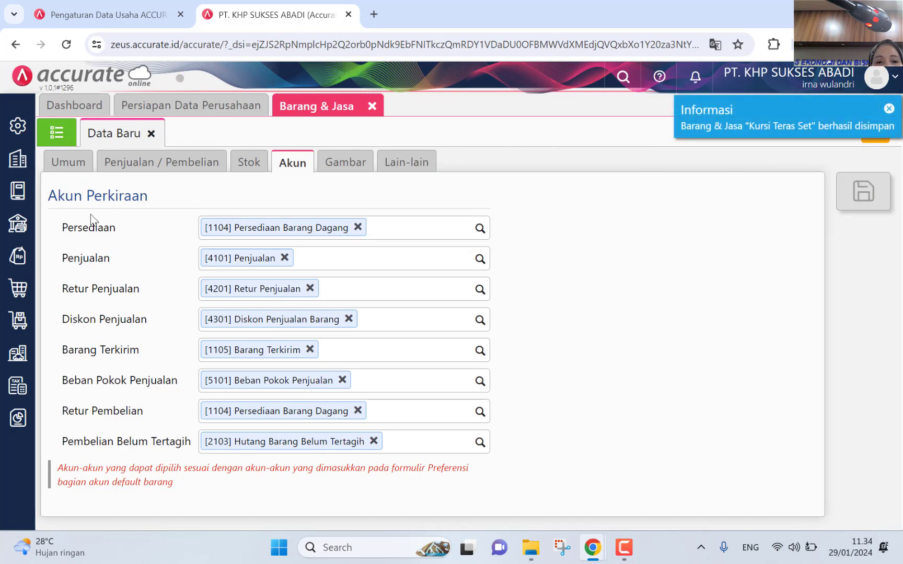
{"action": "left_click", "coordinate": [55, 134]}
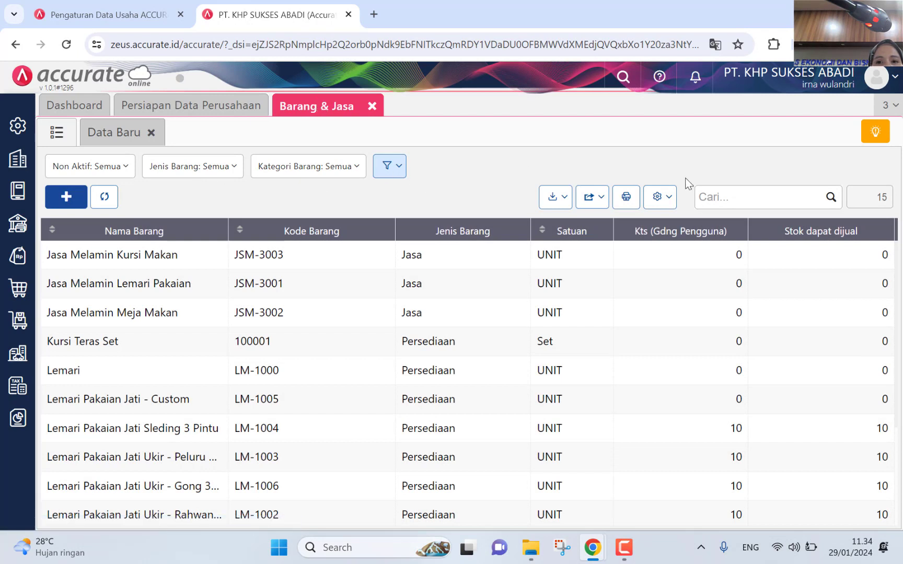
{"action": "left_click", "coordinate": [720, 199]}
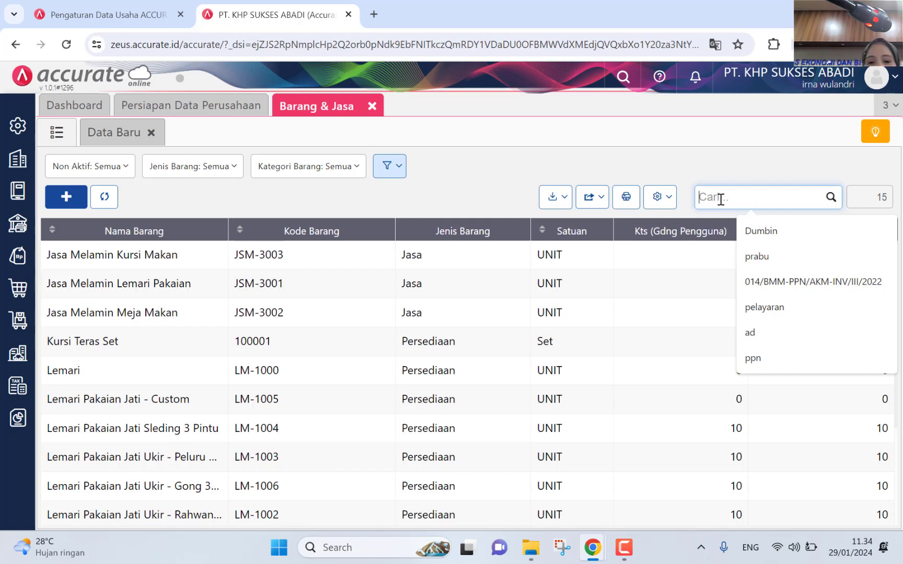
{"action": "type", "text": "kur"}
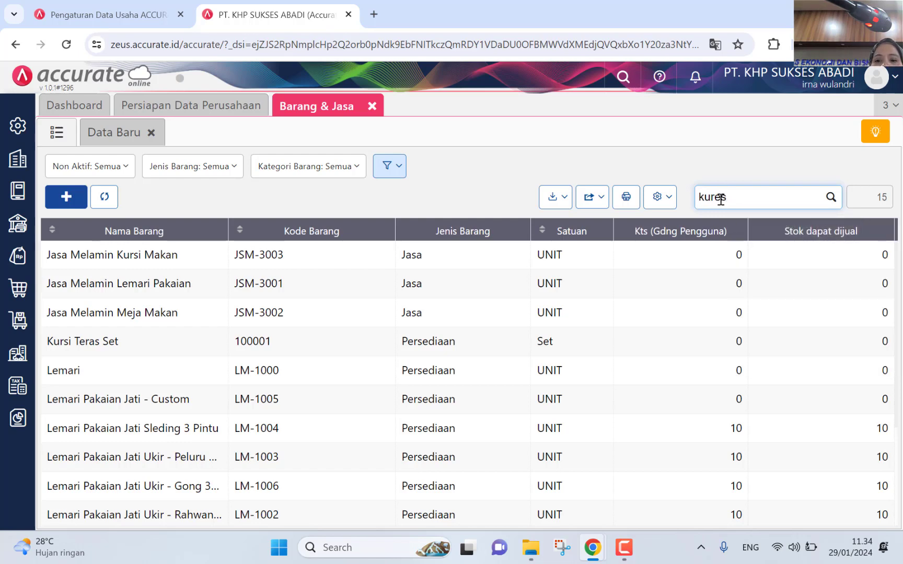
{"action": "type", "text": "s"}
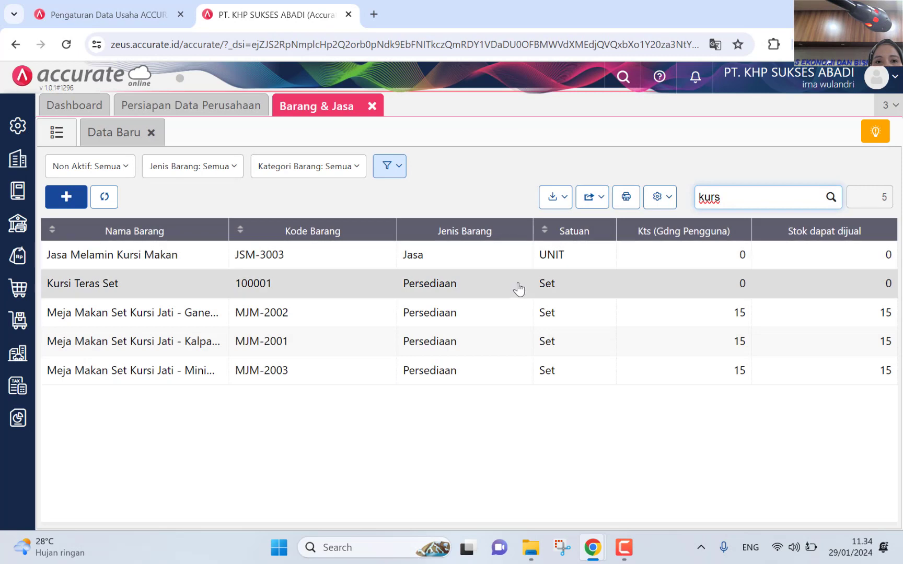
{"action": "left_click", "coordinate": [517, 290]}
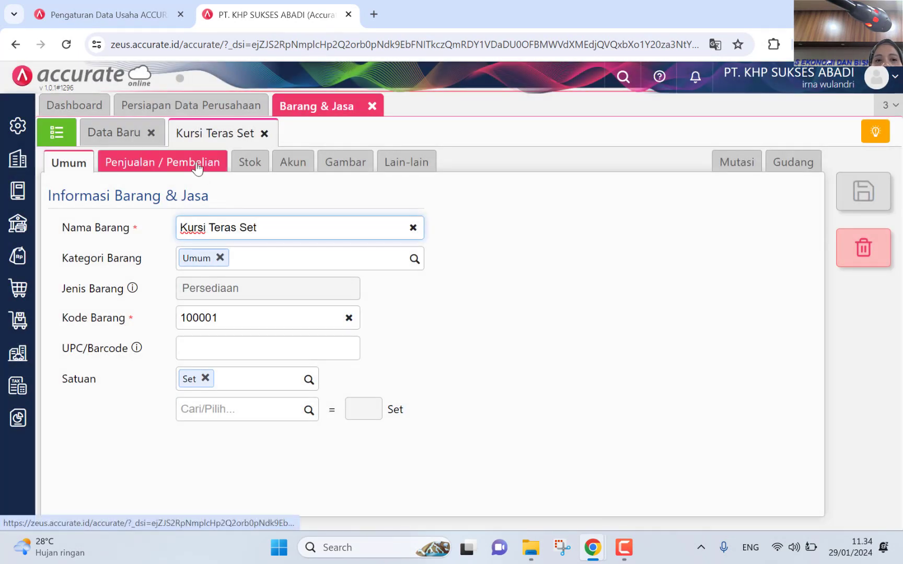
Step: Browse the saved item's Penjualan / Pembelian, Stok, Akun and Gambar tabs, then close Barang & Jasa
{"action": "left_click", "coordinate": [197, 166]}
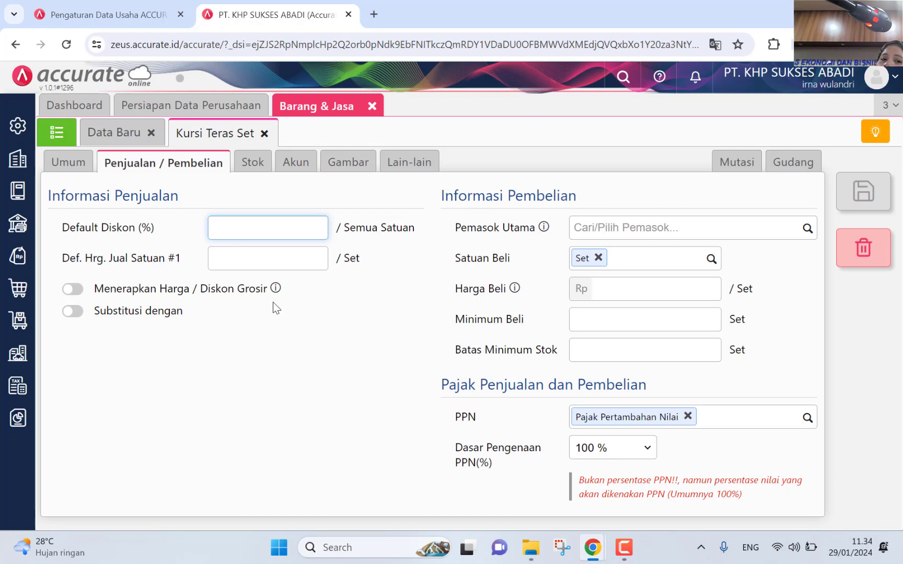
{"action": "left_click", "coordinate": [272, 266]}
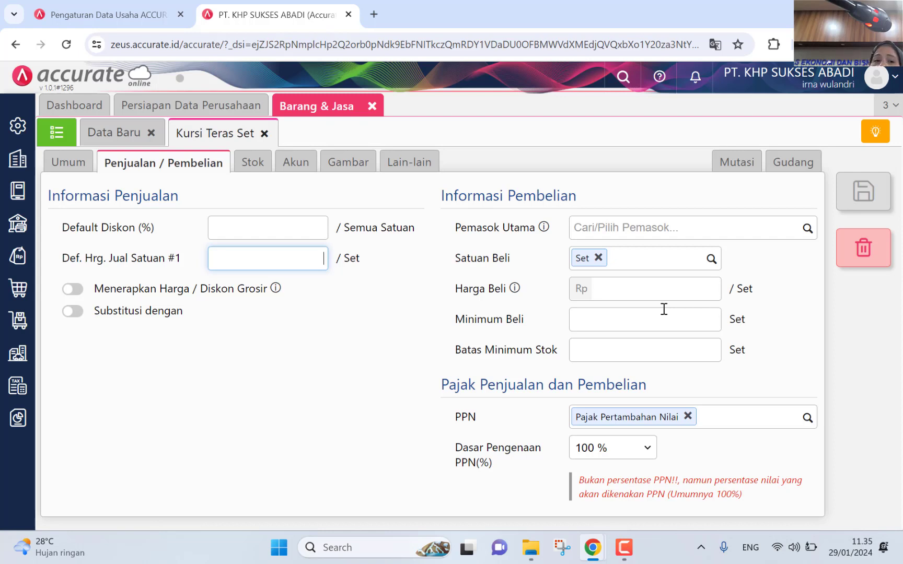
{"action": "left_click", "coordinate": [249, 173]}
{"action": "left_click", "coordinate": [303, 165]}
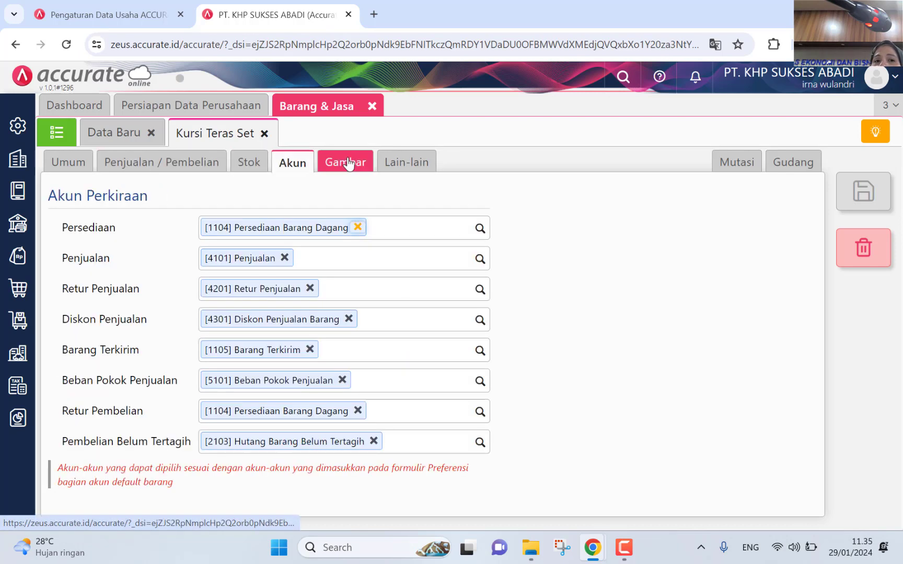
{"action": "left_click", "coordinate": [348, 164]}
{"action": "left_click", "coordinate": [298, 167]}
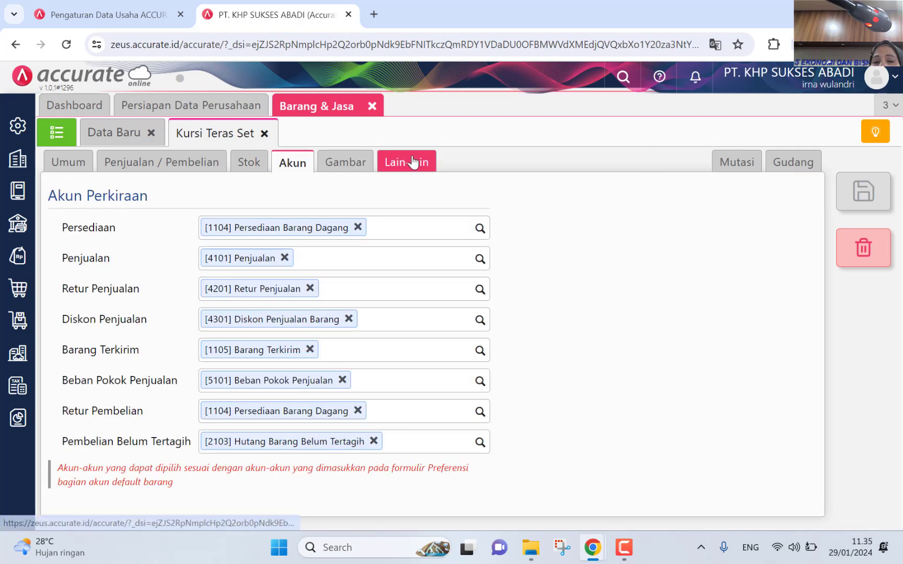
{"action": "left_click", "coordinate": [371, 106]}
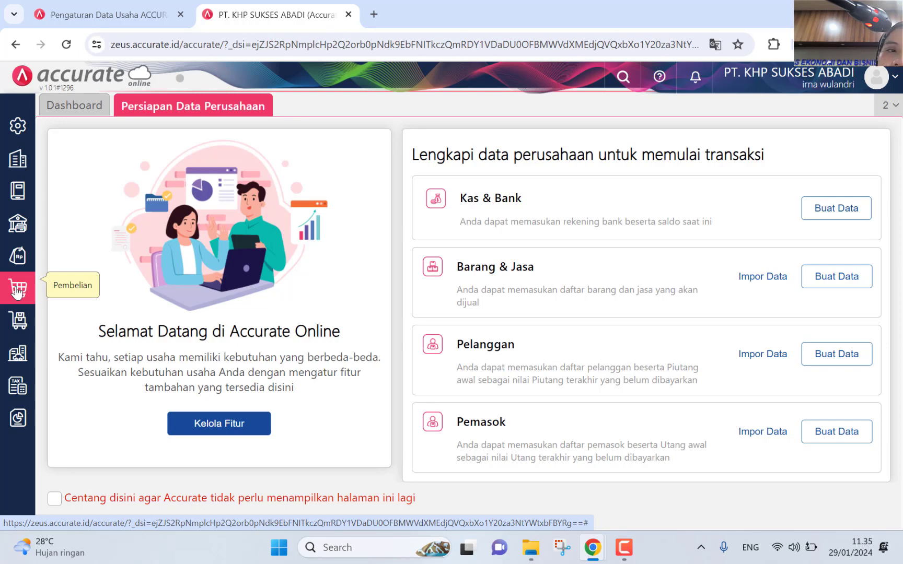
Step: Start a new Permintaan Barang form dated 01/01/2023
{"action": "left_click", "coordinate": [18, 320]}
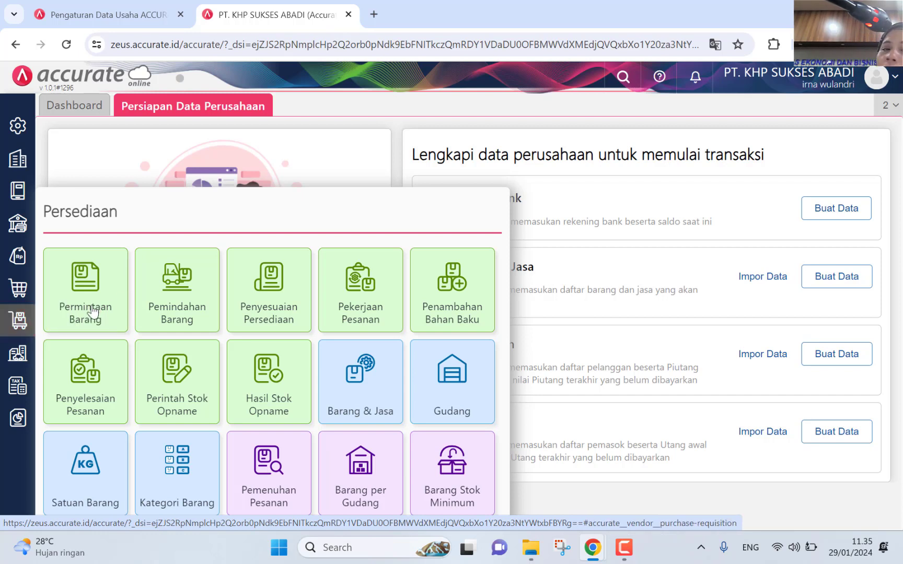
{"action": "left_click", "coordinate": [92, 311]}
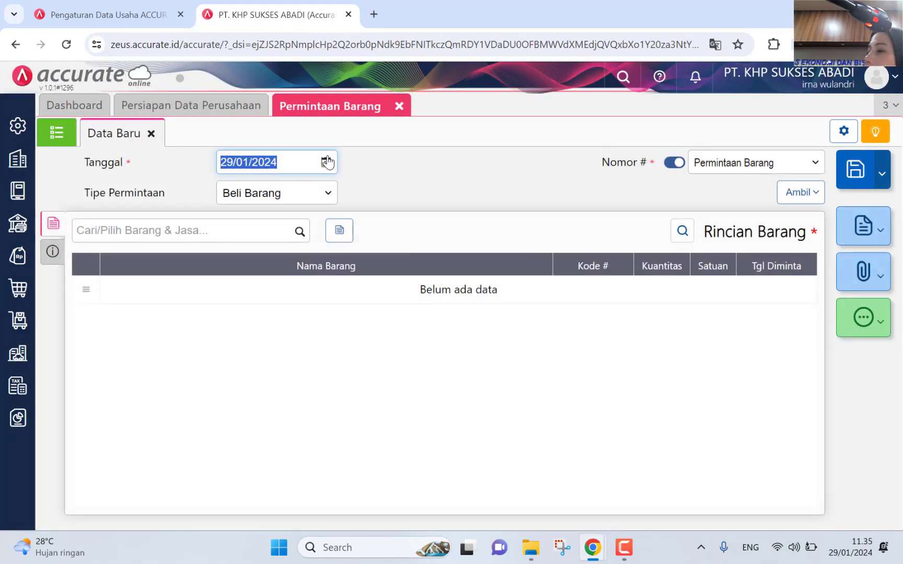
{"action": "left_click", "coordinate": [326, 162]}
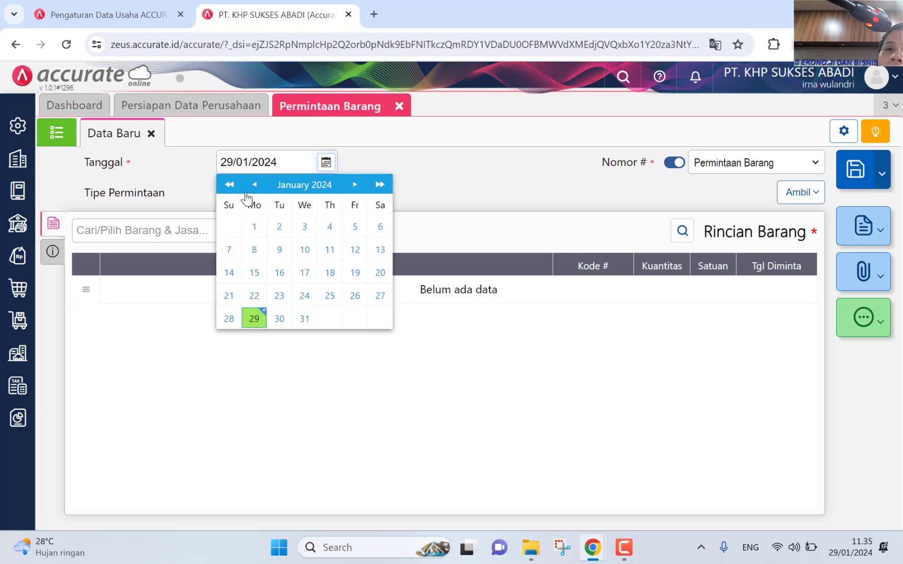
{"action": "left_click", "coordinate": [229, 186]}
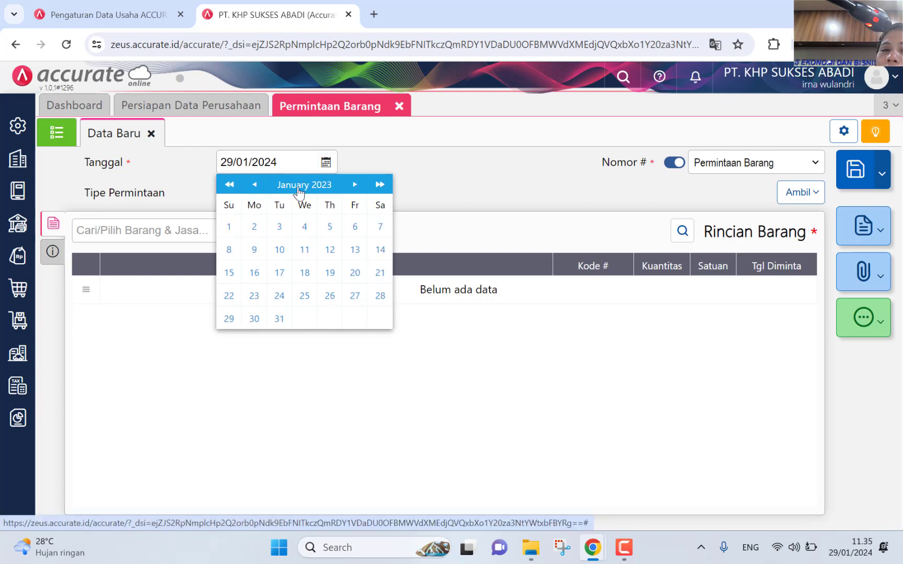
{"action": "left_click", "coordinate": [231, 227]}
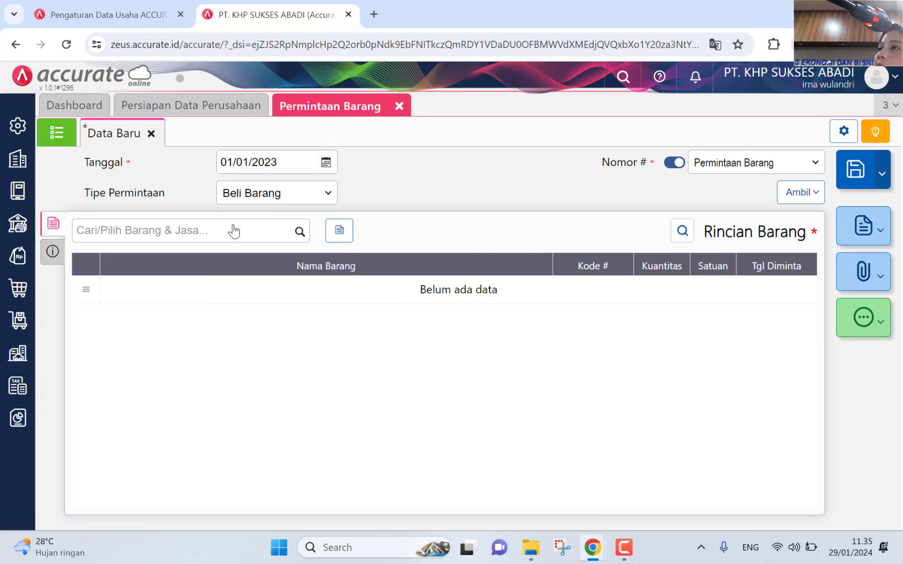
Step: Add Kursi Teras Set, 15 Set, requested for 02/01/2023, as a line
{"action": "left_click", "coordinate": [254, 231]}
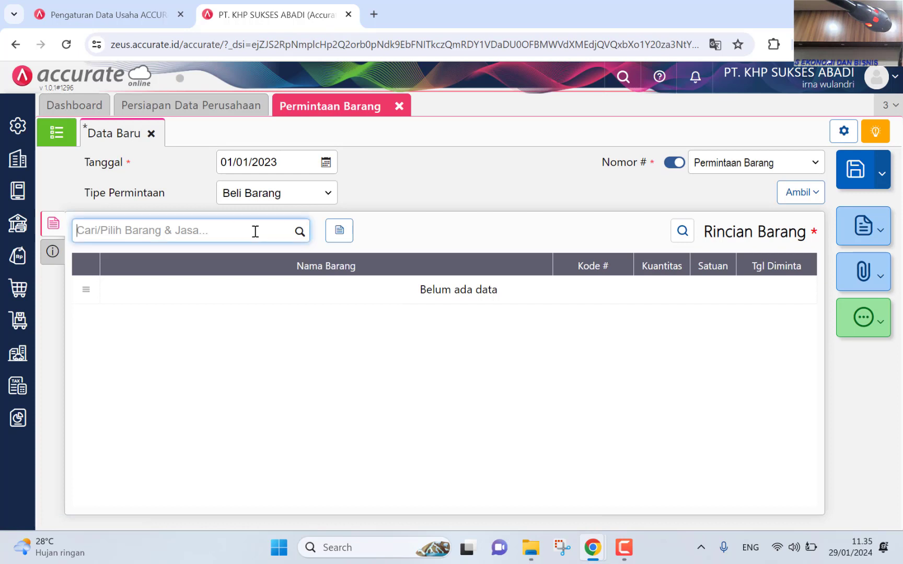
{"action": "type", "text": "set"}
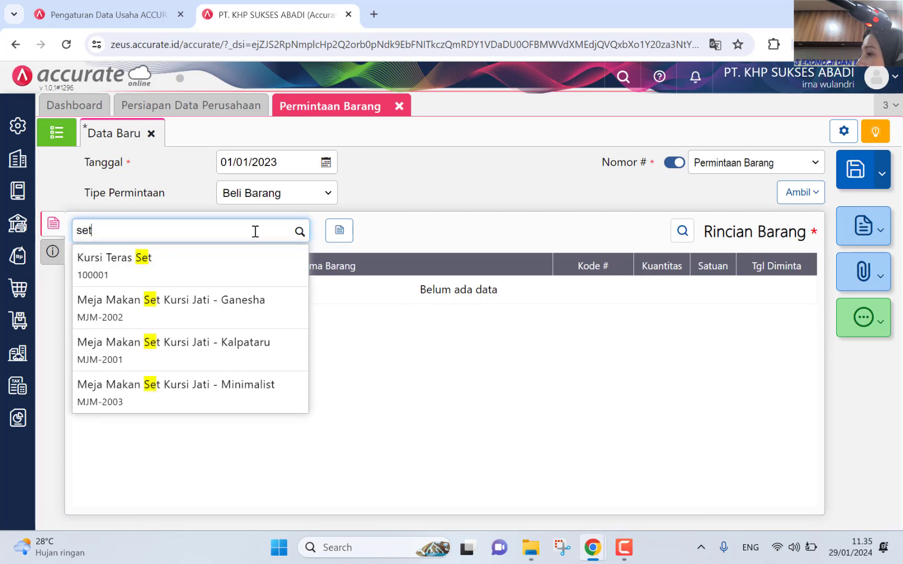
{"action": "left_click", "coordinate": [224, 264]}
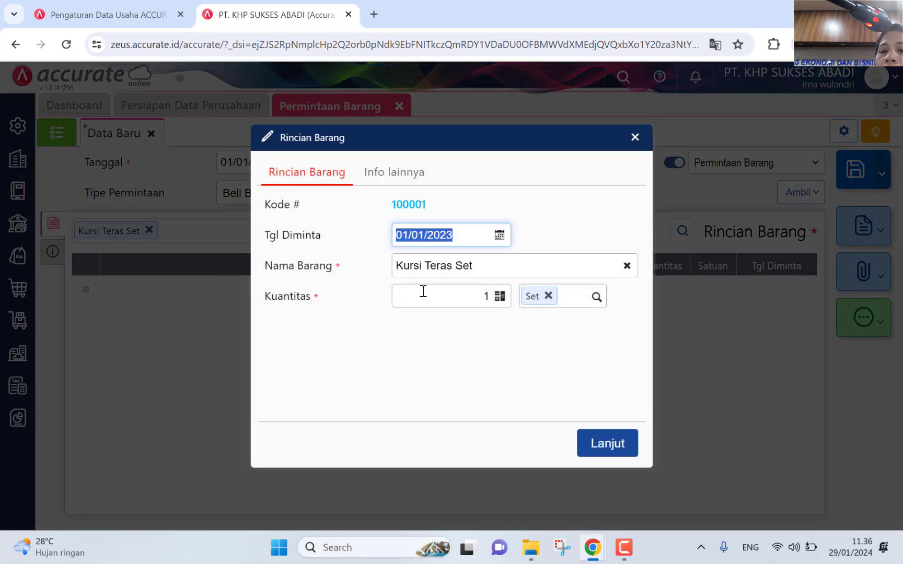
{"action": "left_click", "coordinate": [490, 296]}
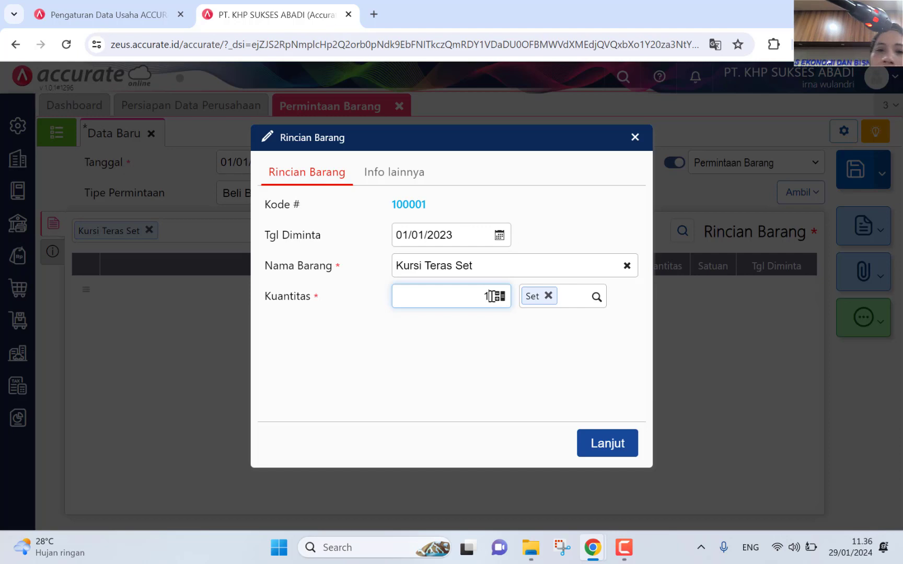
{"action": "type", "text": "5"}
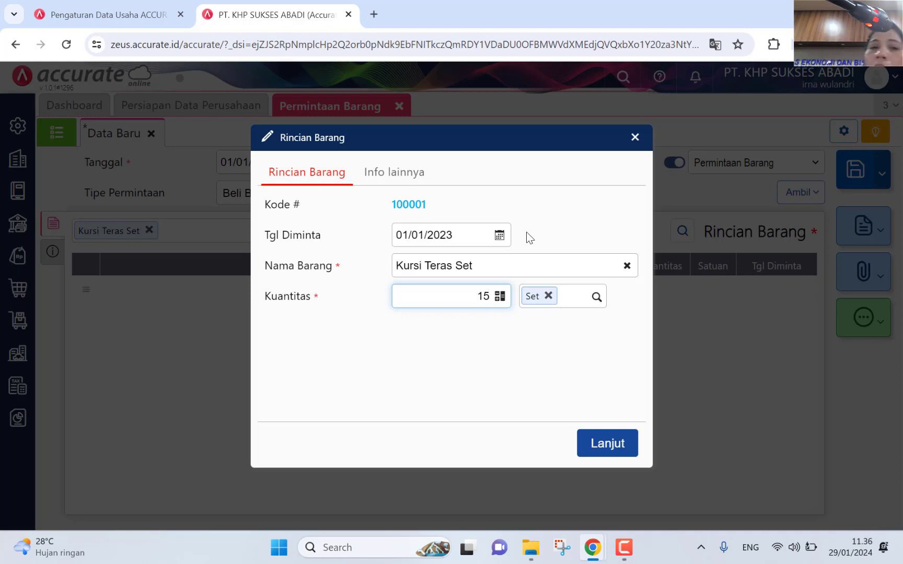
{"action": "left_click", "coordinate": [505, 236]}
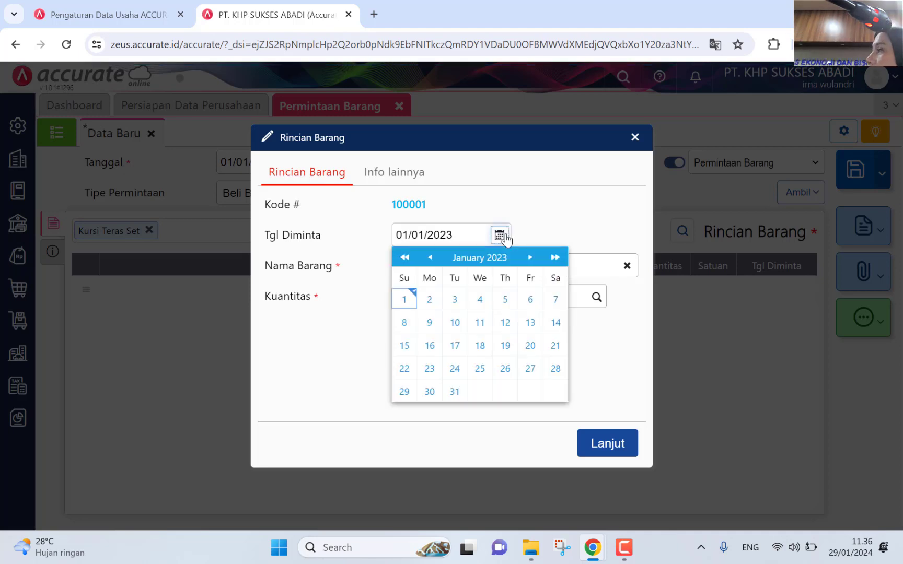
{"action": "left_click", "coordinate": [431, 301]}
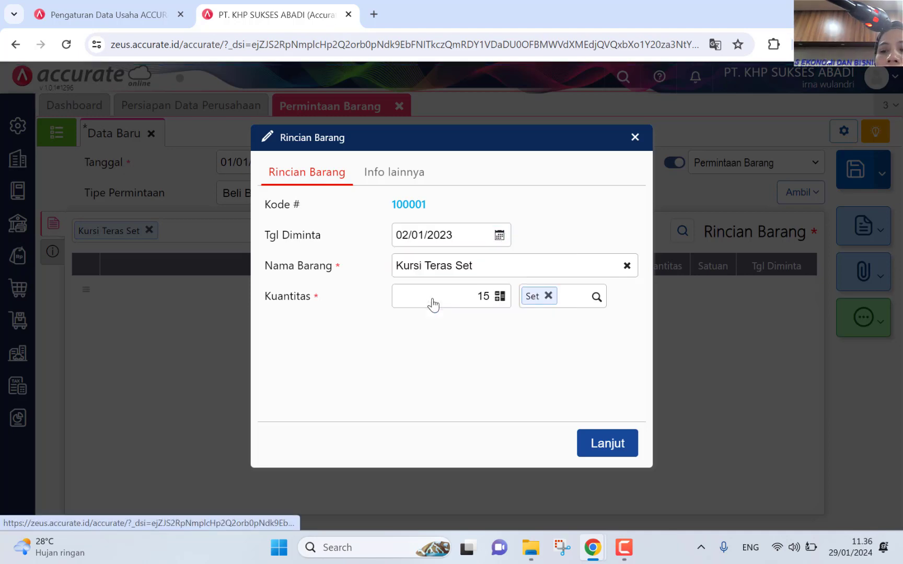
{"action": "left_click", "coordinate": [595, 445]}
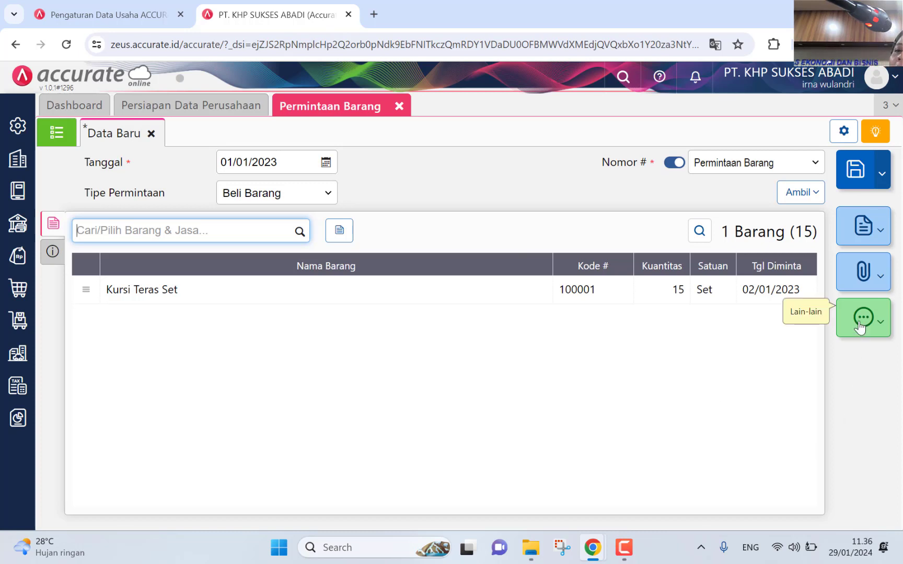
Step: Print PR.2023.01.00001 with the 'Permintaan Barang - Default' layout and close the preview
{"action": "left_click", "coordinate": [855, 219]}
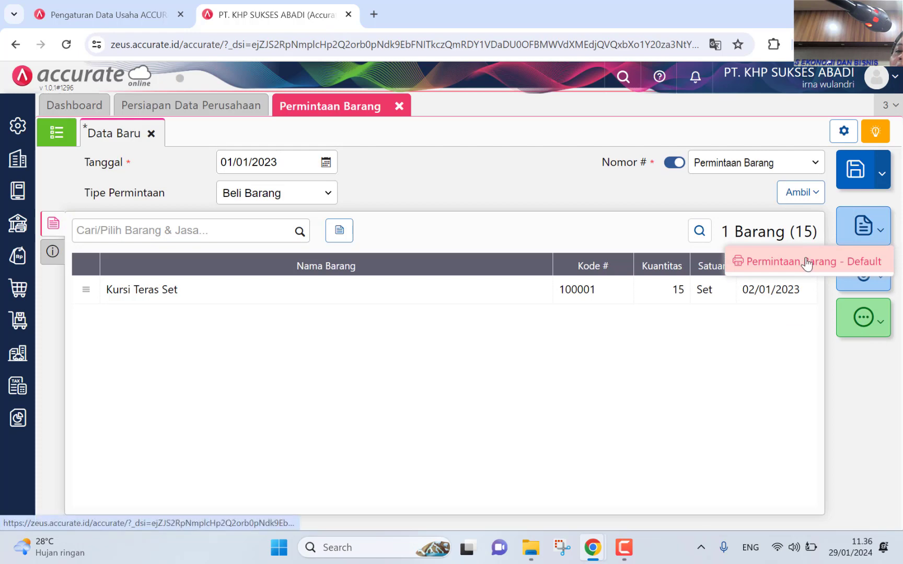
{"action": "left_click", "coordinate": [807, 261]}
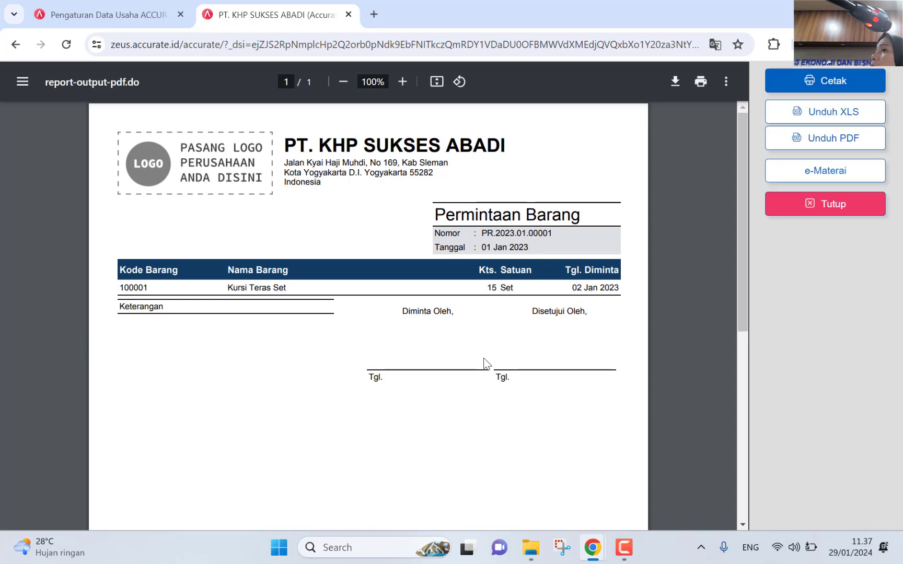
{"action": "left_click", "coordinate": [824, 207]}
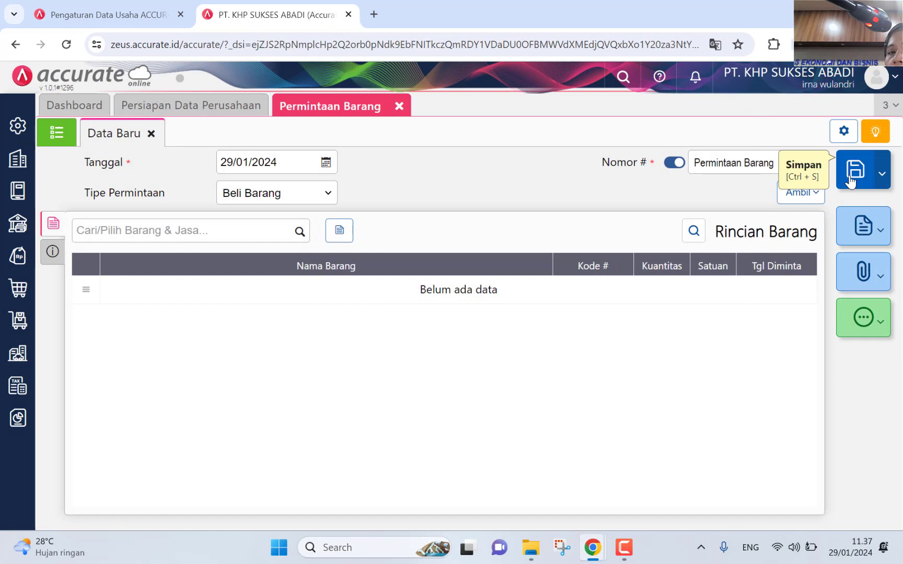
{"action": "left_click", "coordinate": [850, 177]}
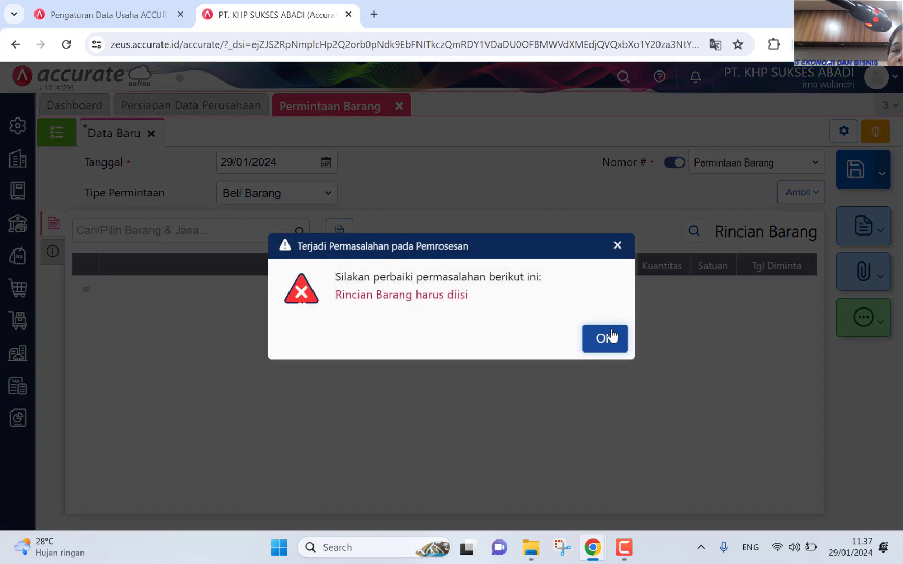
{"action": "left_click", "coordinate": [617, 245]}
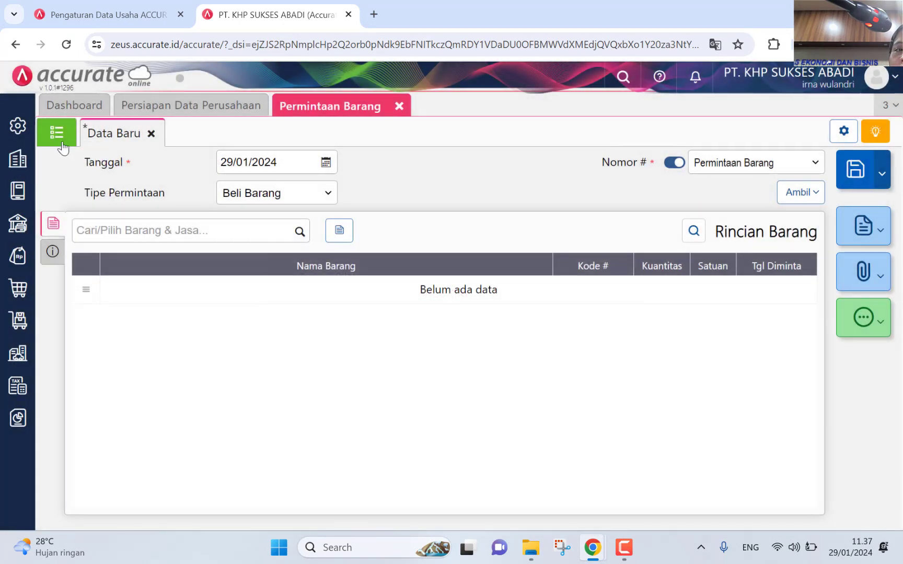
{"action": "left_click", "coordinate": [57, 134]}
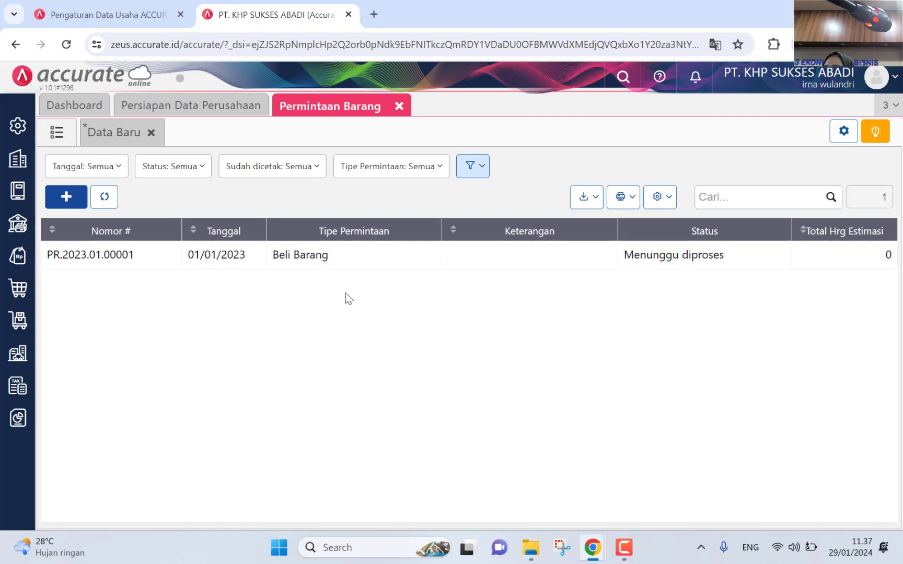
{"action": "left_click", "coordinate": [140, 135]}
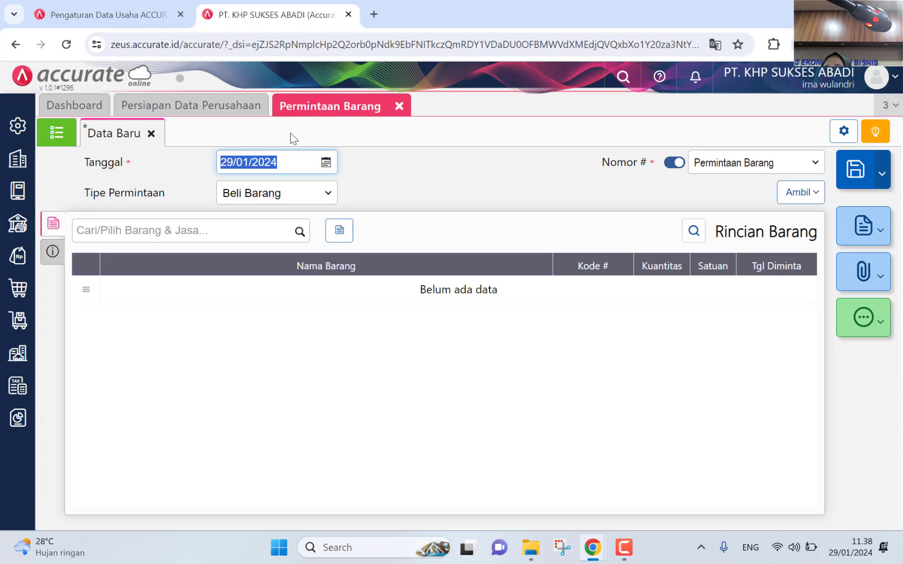
Step: Discard the unsaved goods request and open PT. KHP SUKSES ABADI's options on the Data Usaha page
{"action": "left_click", "coordinate": [400, 108]}
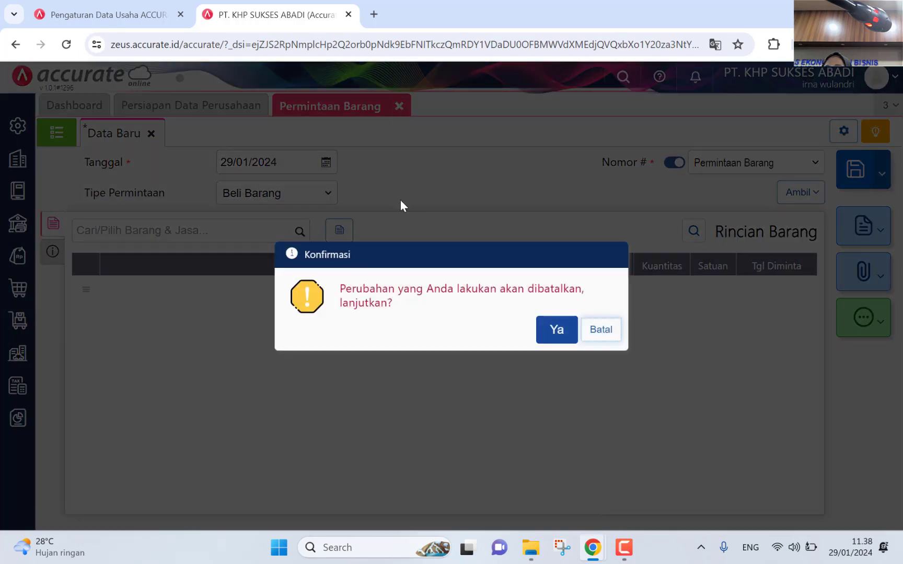
{"action": "left_click", "coordinate": [555, 330]}
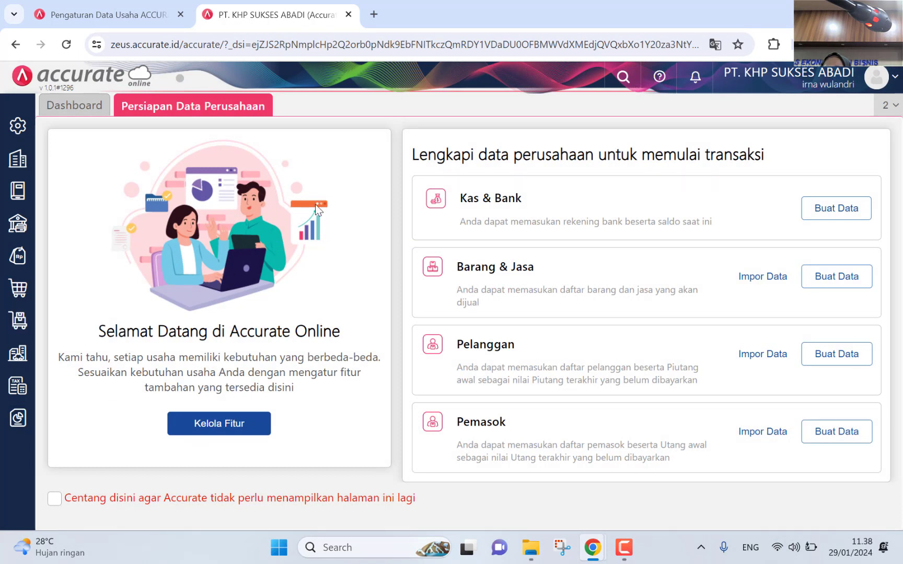
{"action": "left_click", "coordinate": [121, 13]}
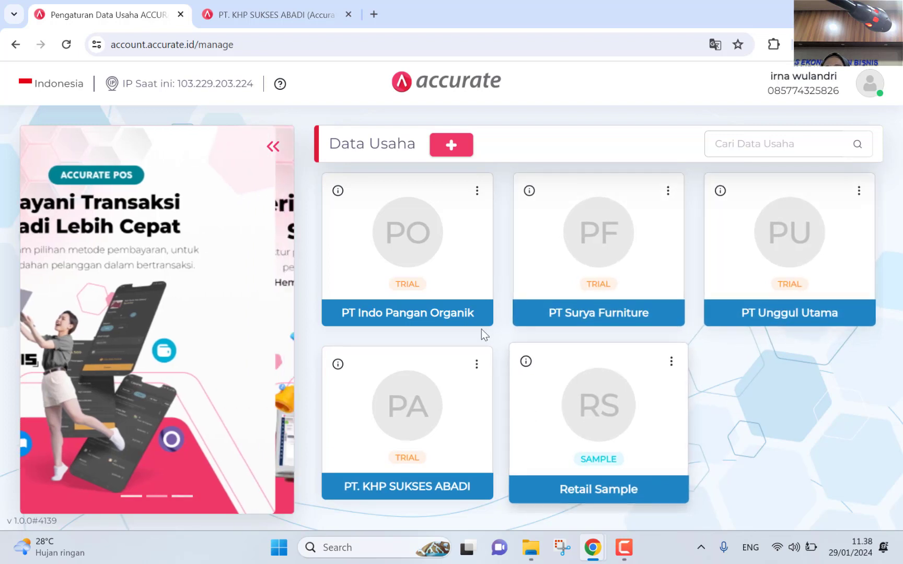
{"action": "left_click", "coordinate": [479, 364]}
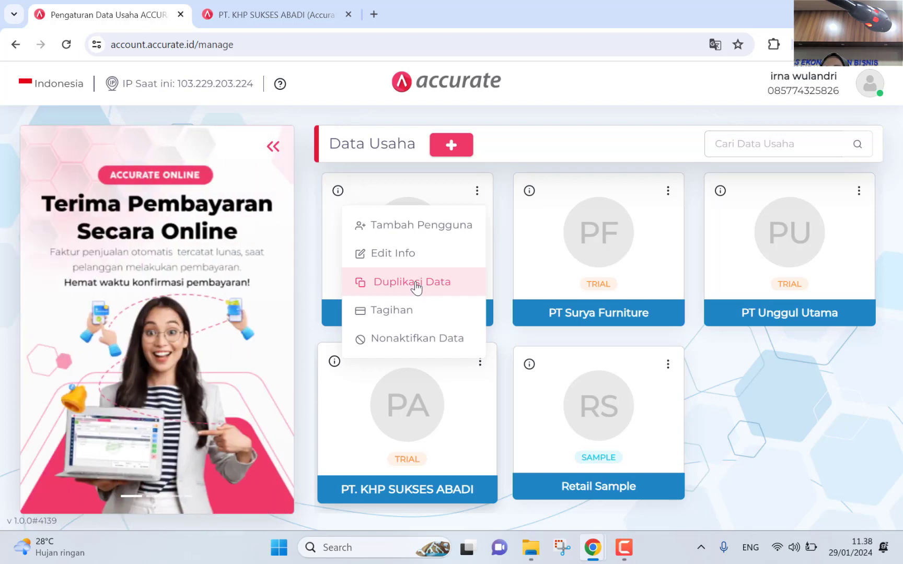
Step: Dismiss the company options menu and switch back to the PT. KHP SUKSES ABADI workspace tab
{"action": "left_click", "coordinate": [825, 421]}
{"action": "left_click", "coordinate": [238, 7]}
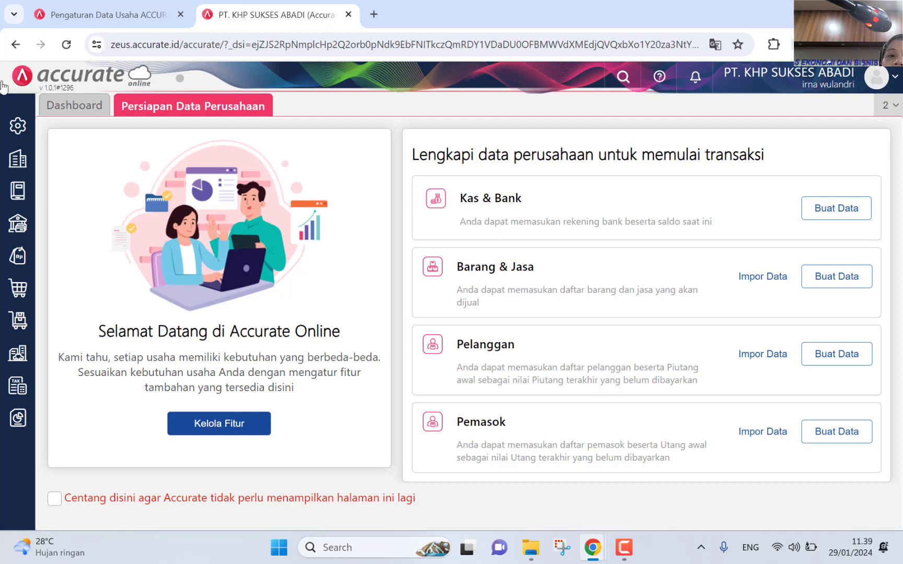
Step: Create a Pesanan Pembelian with Pemasok CV. Jati Makmur and Tanggal 01/01/2024
{"action": "left_click", "coordinate": [18, 287]}
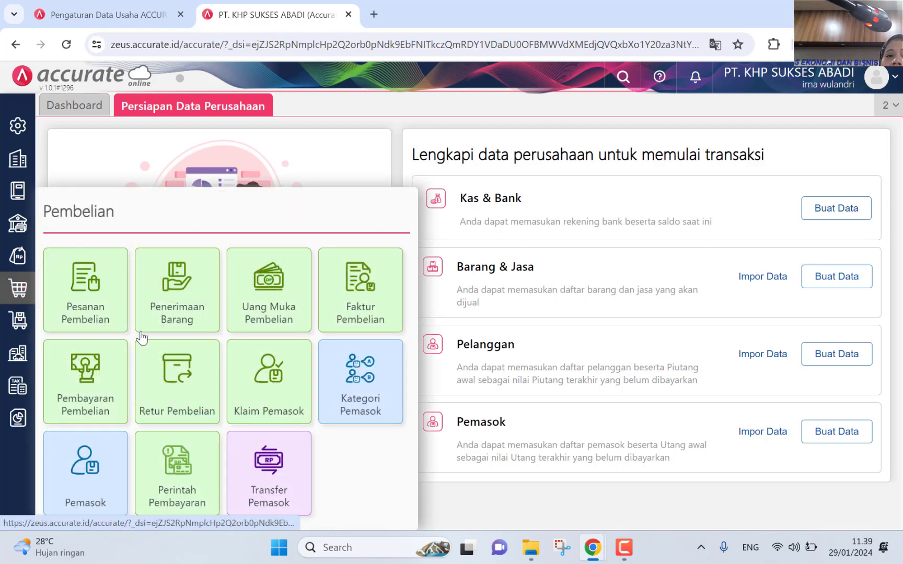
{"action": "left_click", "coordinate": [90, 308]}
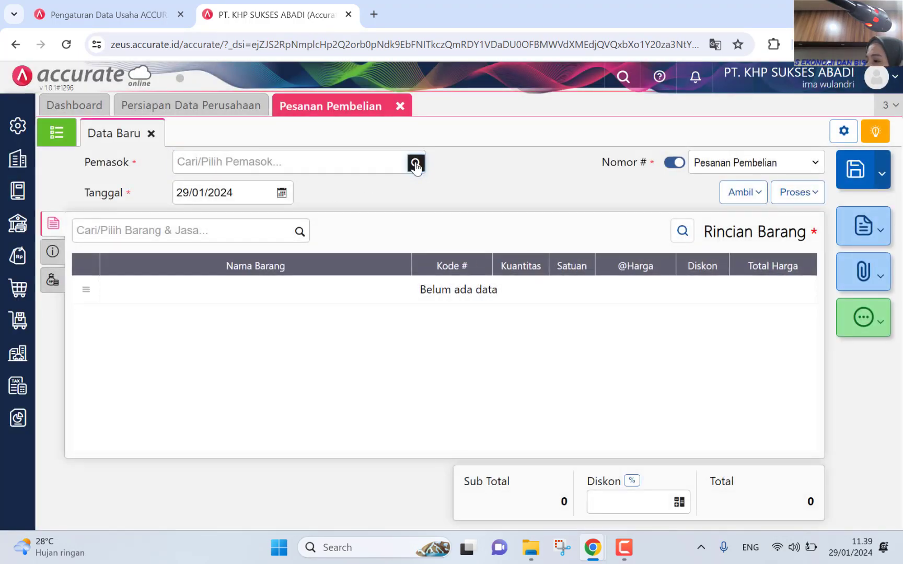
{"action": "left_click", "coordinate": [415, 164]}
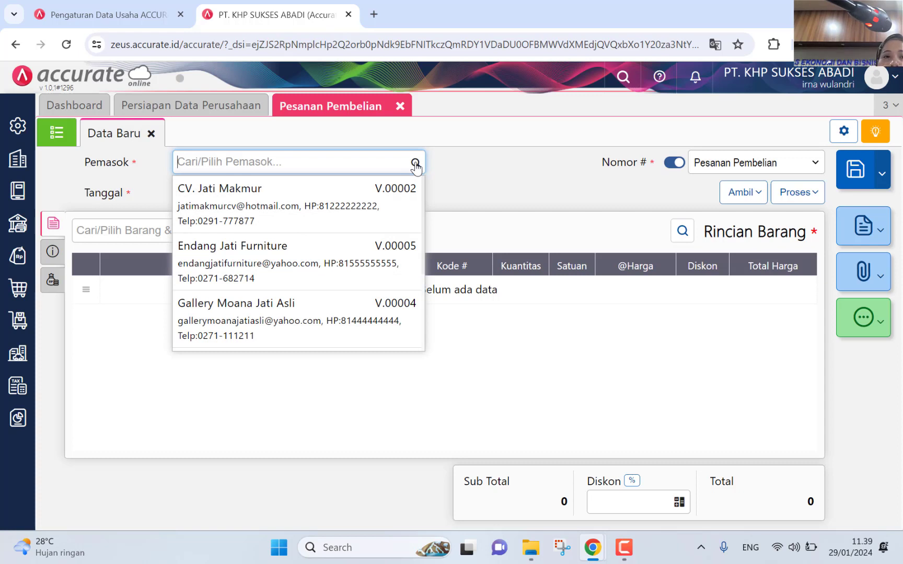
{"action": "left_click", "coordinate": [346, 205]}
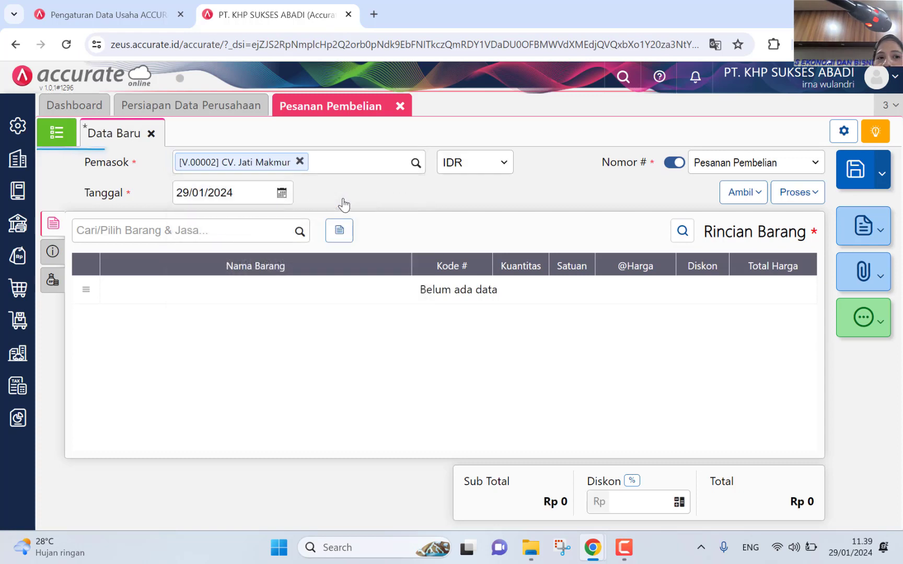
{"action": "left_click", "coordinate": [282, 193]}
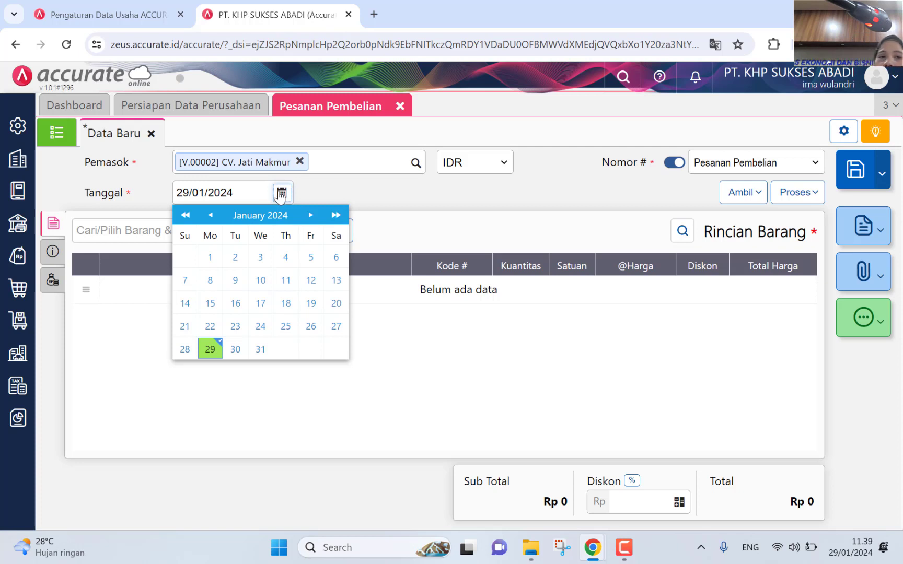
{"action": "left_click", "coordinate": [209, 258]}
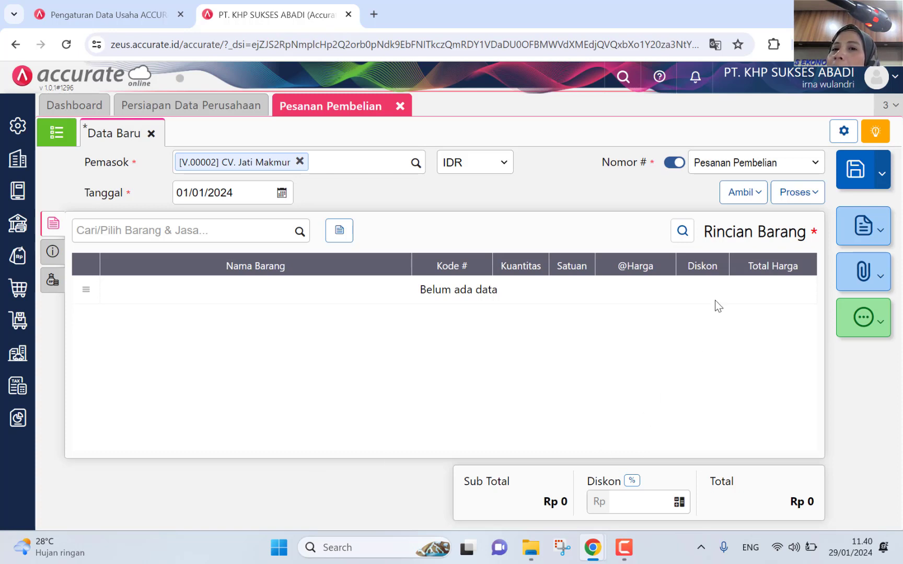
{"action": "left_click", "coordinate": [742, 197]}
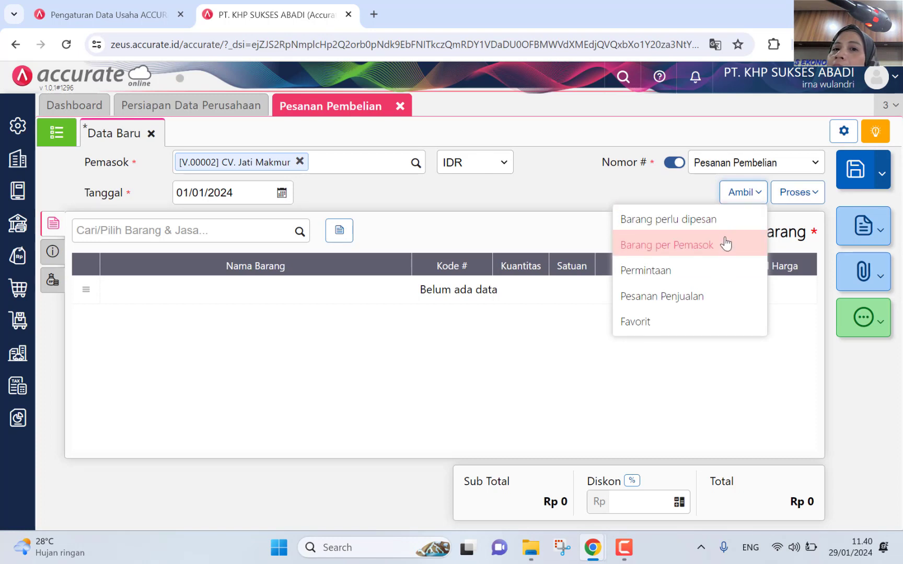
Step: Copy Kursi Teras Set, 15 Set, into the order from request PR.2023.01.00001
{"action": "left_click", "coordinate": [721, 277]}
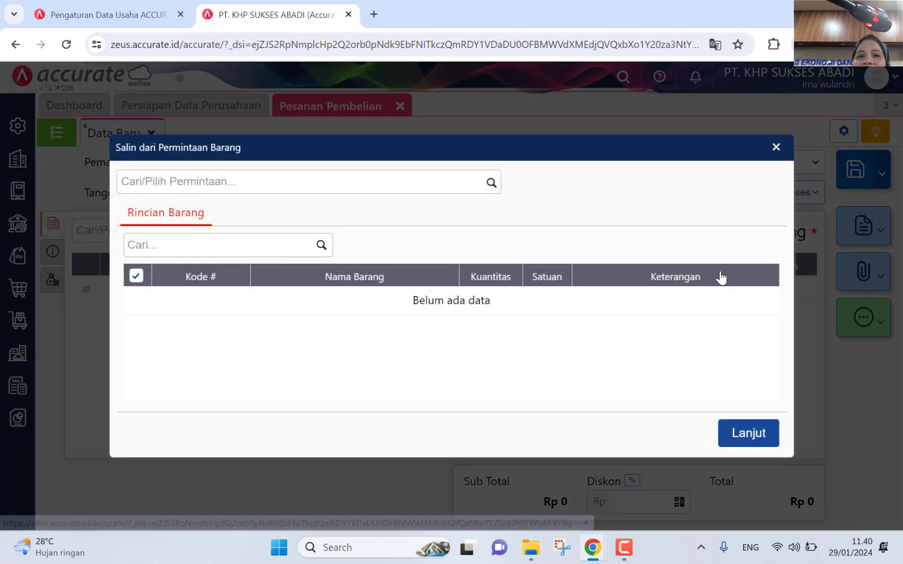
{"action": "left_click", "coordinate": [490, 184]}
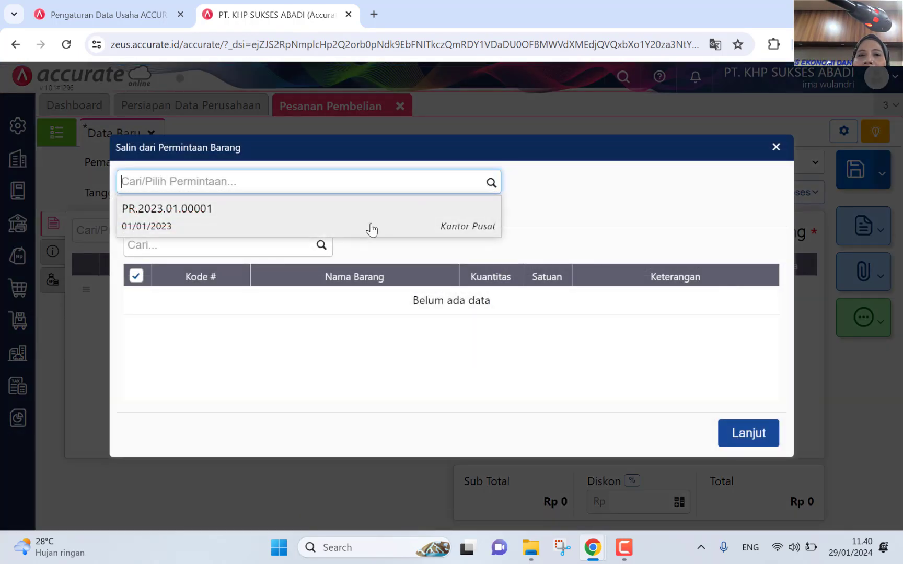
{"action": "left_click", "coordinate": [372, 229]}
{"action": "left_click", "coordinate": [752, 439]}
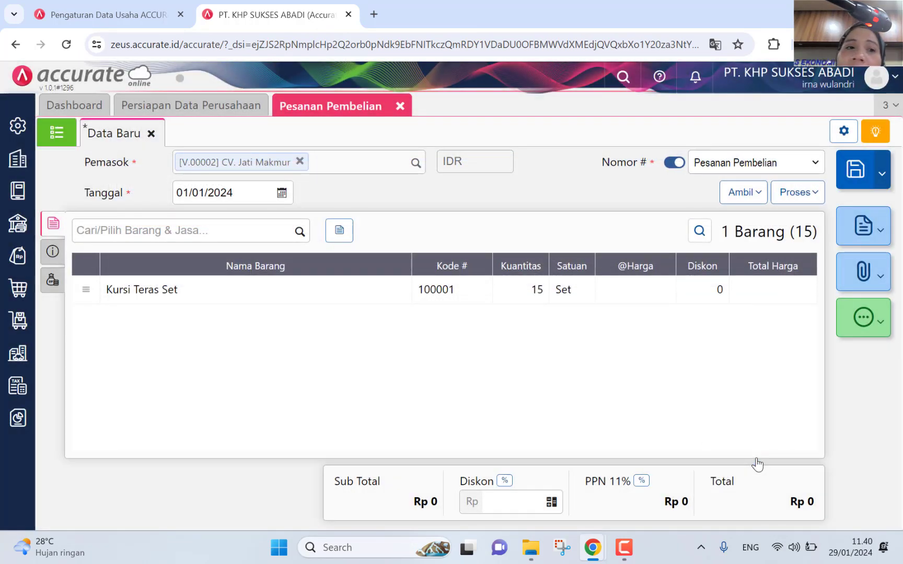
{"action": "left_click", "coordinate": [294, 290]}
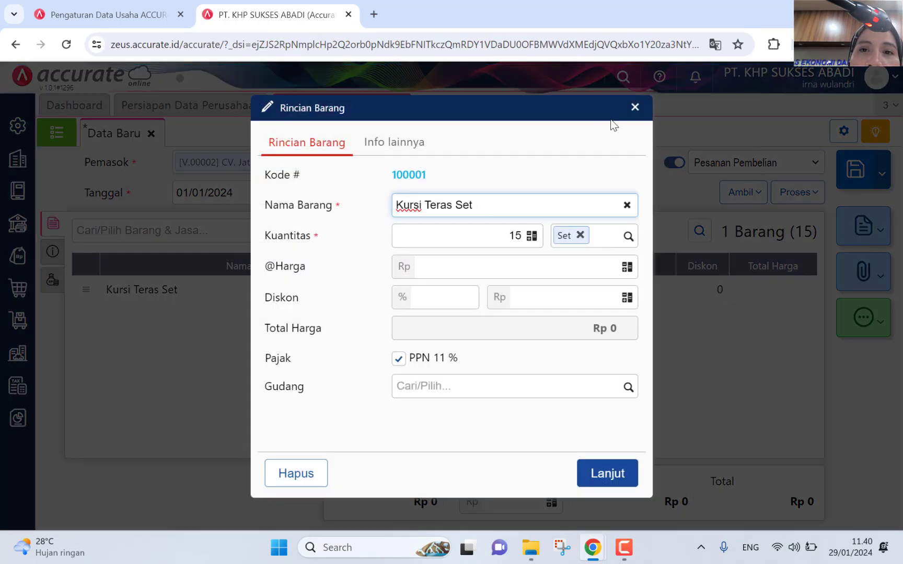
{"action": "left_click", "coordinate": [634, 111]}
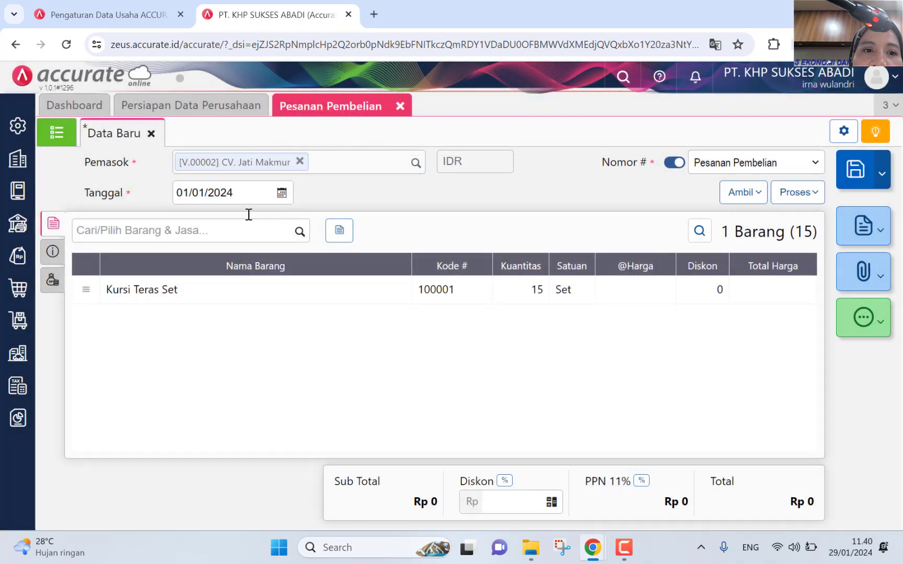
Step: Change the order date to 01/01/2023
{"action": "left_click", "coordinate": [282, 193]}
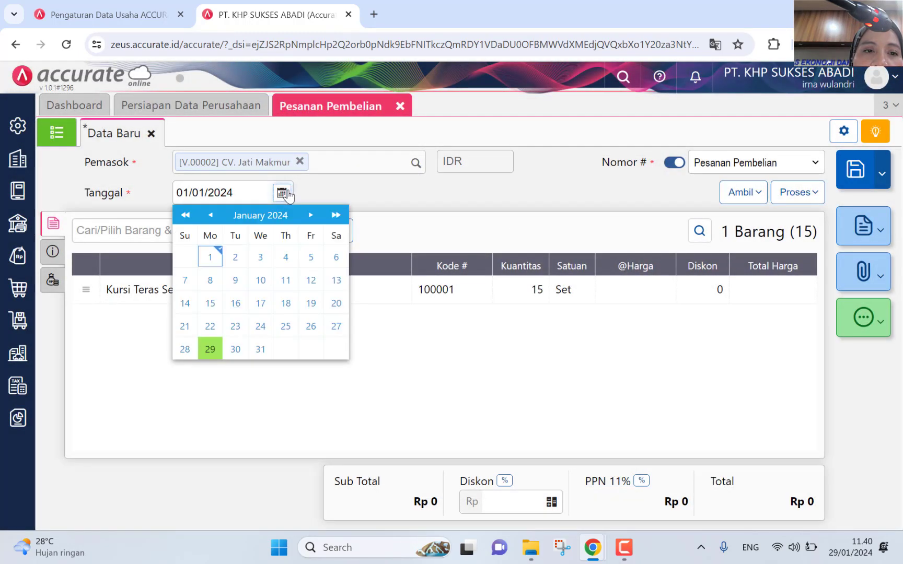
{"action": "left_click", "coordinate": [185, 216]}
{"action": "left_click", "coordinate": [188, 256]}
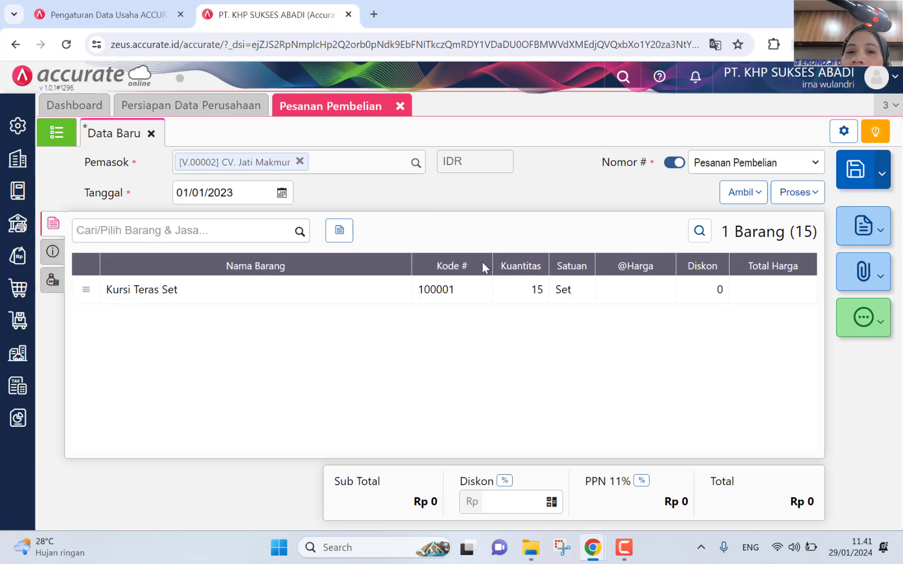
Step: Look over the Kursi Teras Set details and the item sources list without changing anything
{"action": "left_click", "coordinate": [501, 297]}
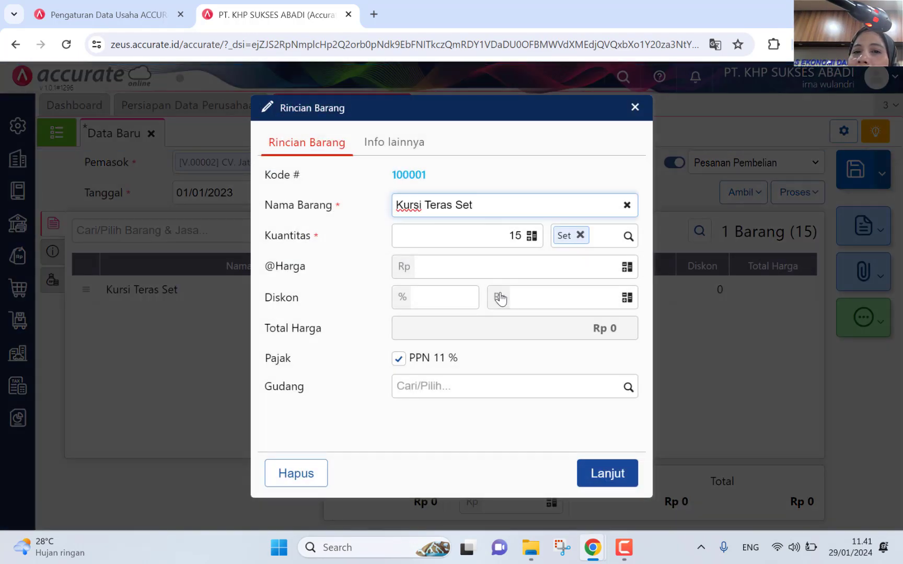
{"action": "left_click", "coordinate": [634, 110]}
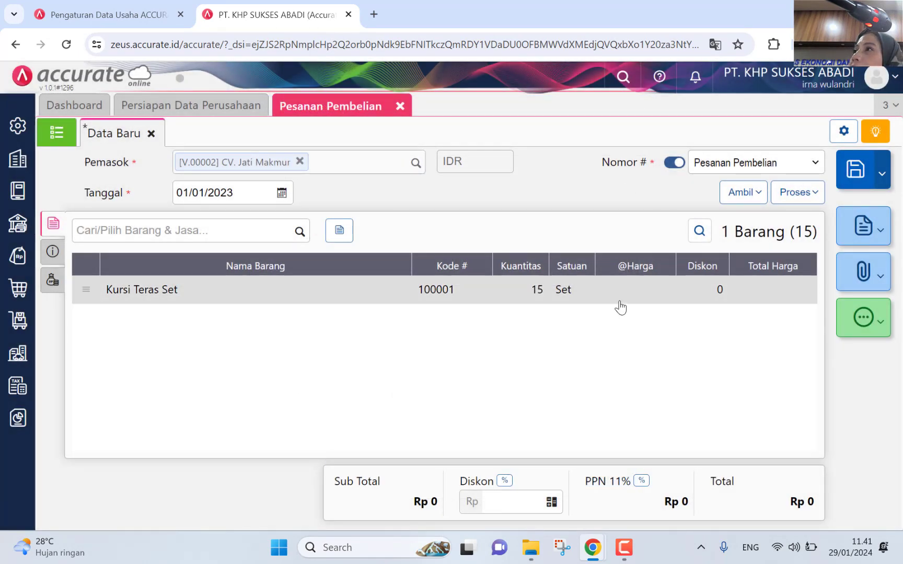
{"action": "left_click", "coordinate": [737, 203]}
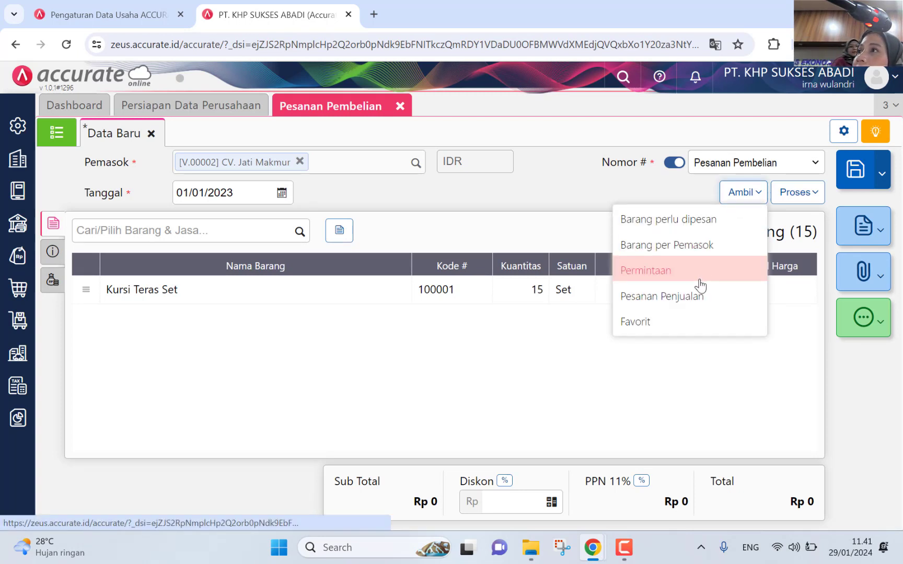
{"action": "left_click", "coordinate": [592, 459]}
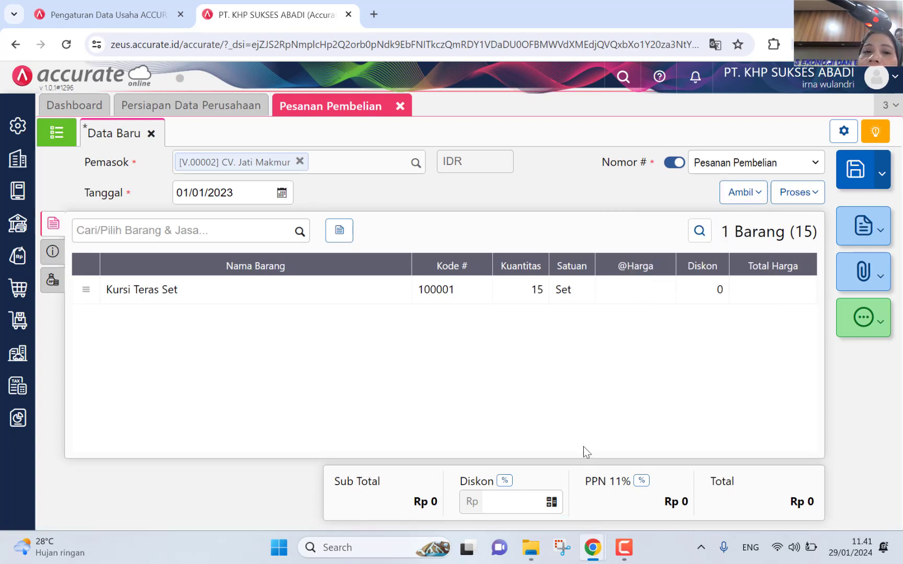
Step: Price Kursi Teras Set at 900.000 per Set, bringing the total to Rp 14.985.000
{"action": "left_click", "coordinate": [553, 305]}
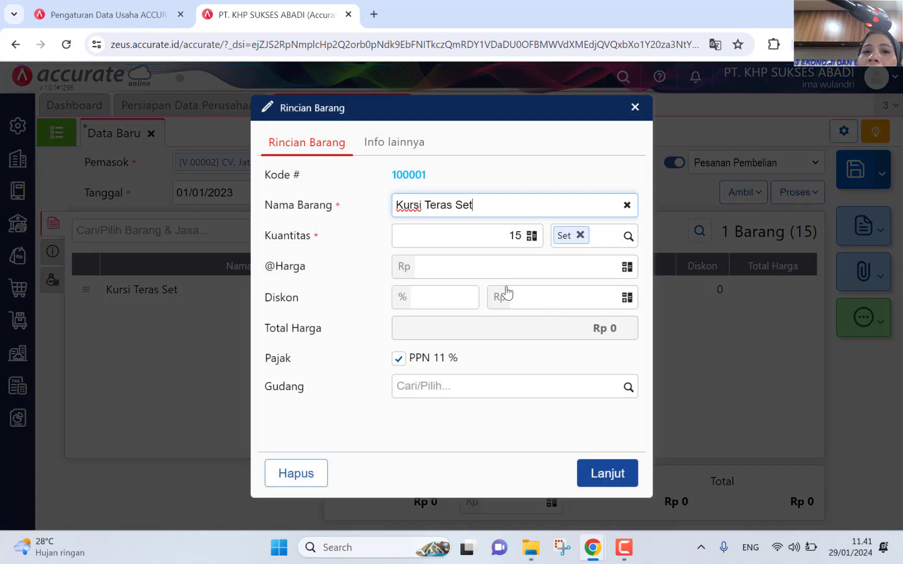
{"action": "left_click", "coordinate": [507, 258]}
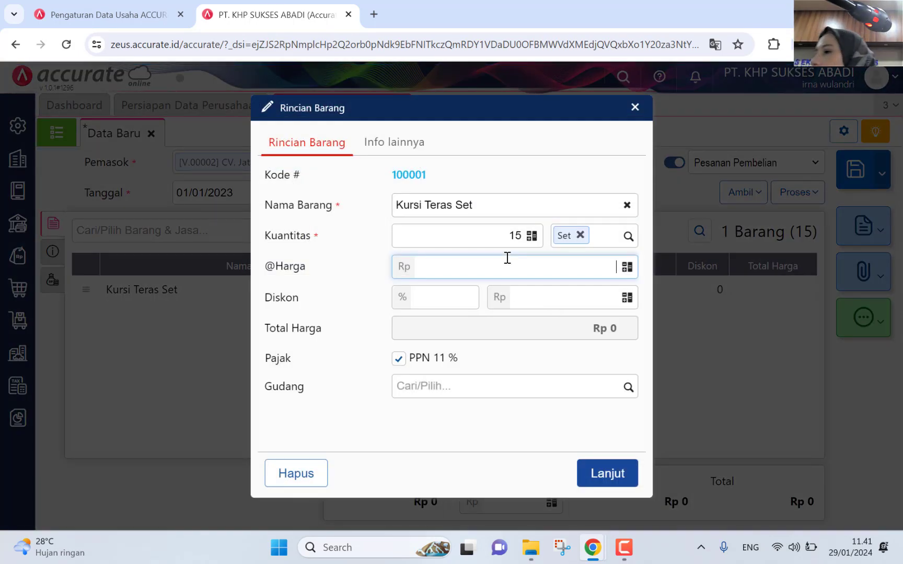
{"action": "type", "text": "9.000.000"}
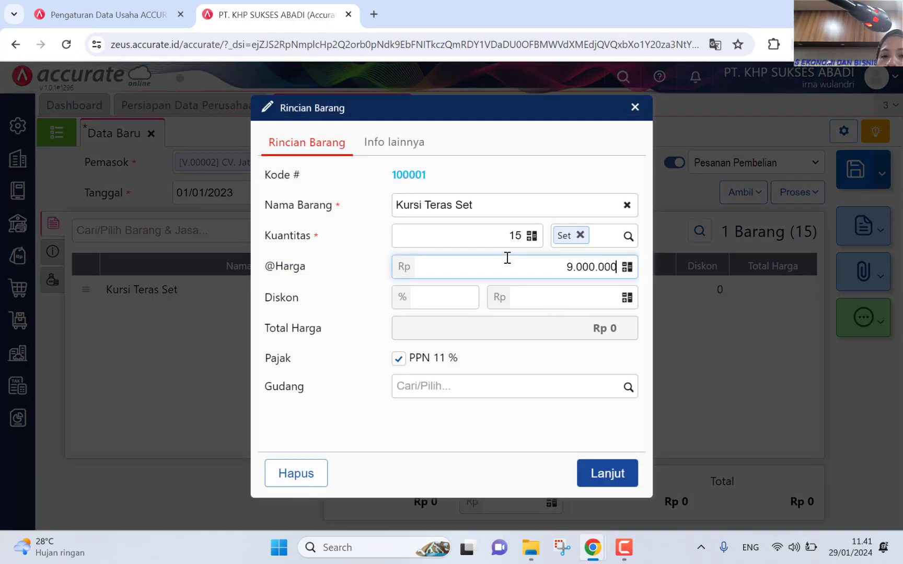
{"action": "key", "text": "BackSpace"}
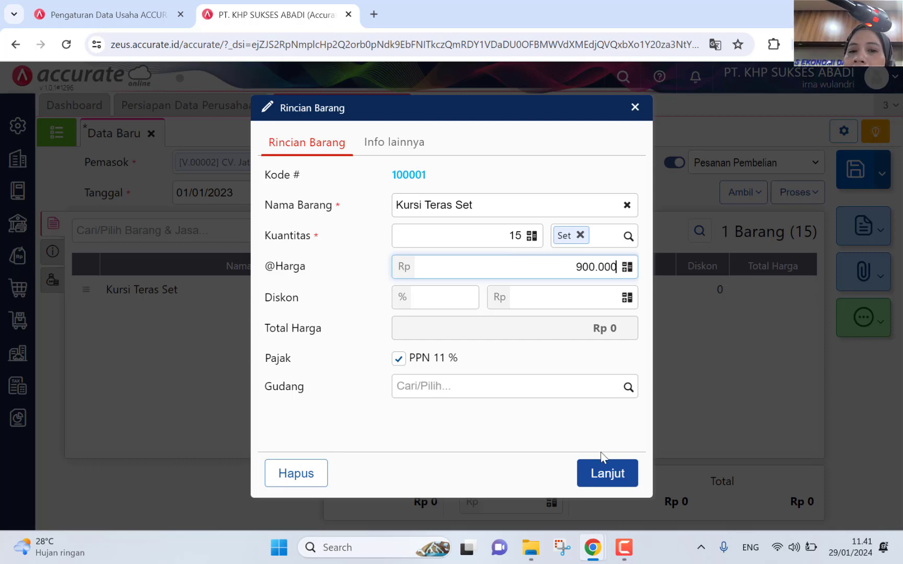
{"action": "left_click", "coordinate": [609, 474]}
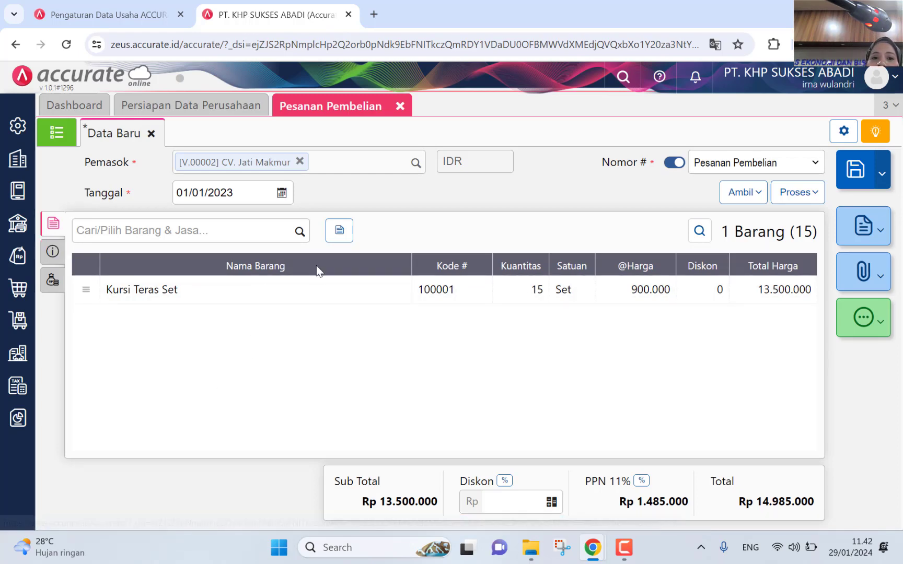
{"action": "left_click", "coordinate": [333, 305]}
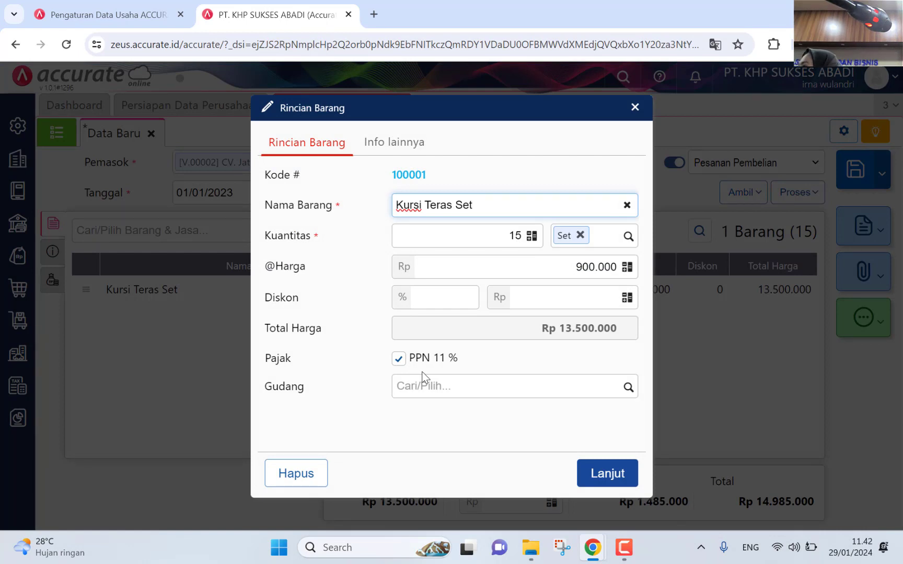
{"action": "left_click", "coordinate": [583, 489]}
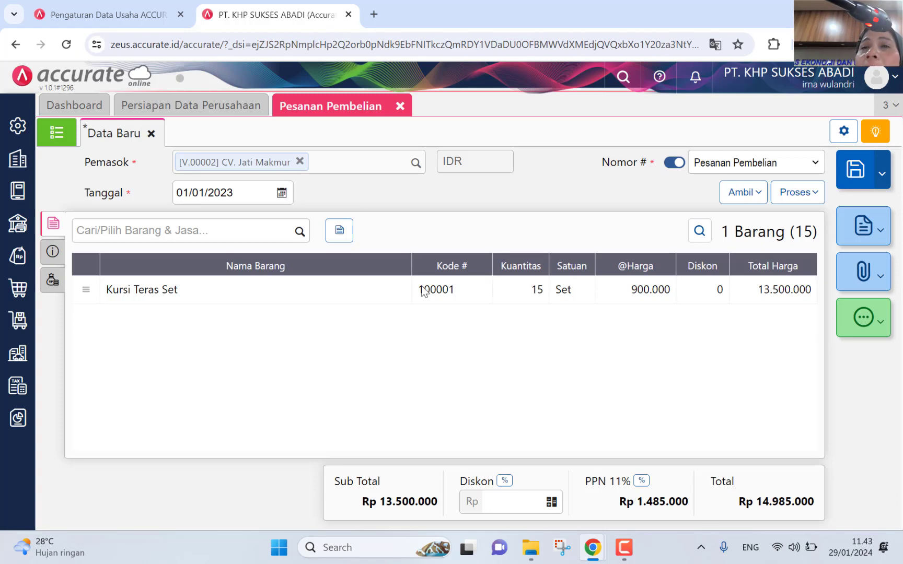
Step: Use the supplier's first saved address (Yogyakarta) as the shipping address
{"action": "left_click", "coordinate": [54, 253]}
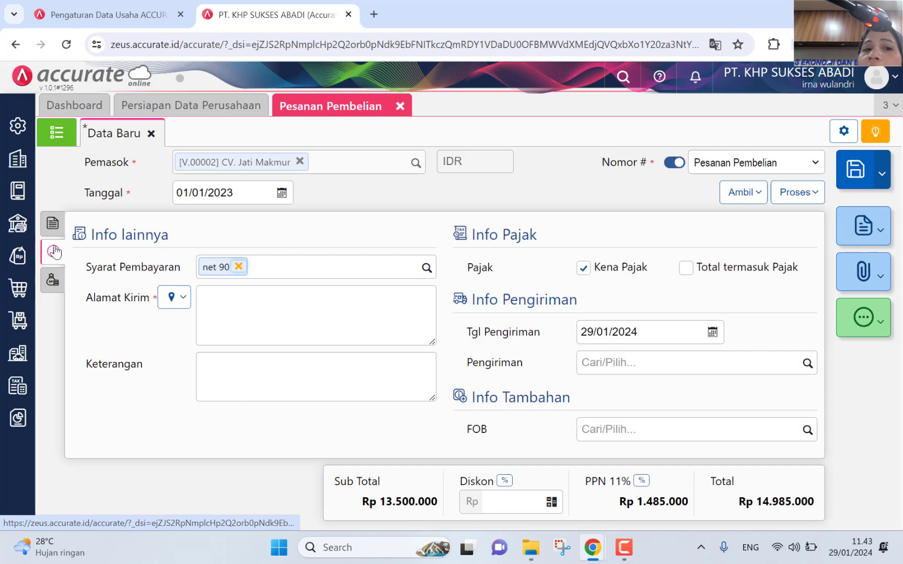
{"action": "left_click", "coordinate": [171, 296]}
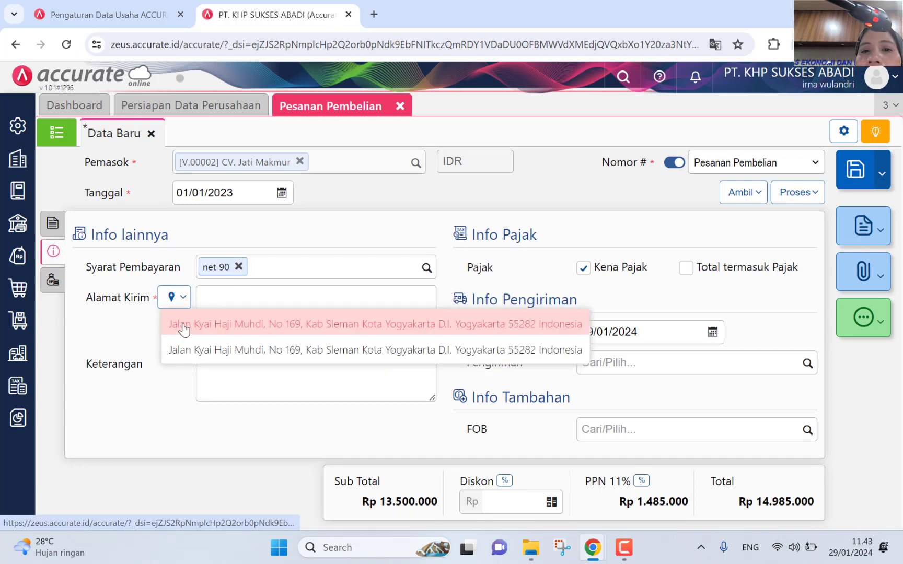
{"action": "left_click", "coordinate": [184, 326]}
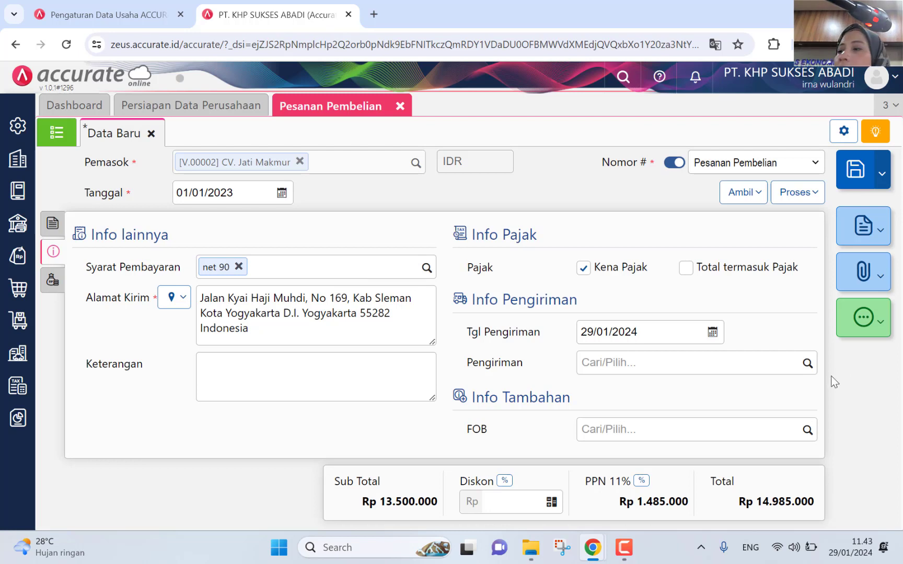
Step: Set the shipping date to 02/01/2023 and save the order as PO.2023.01.00001
{"action": "left_click", "coordinate": [712, 333]}
{"action": "left_click", "coordinate": [587, 360]}
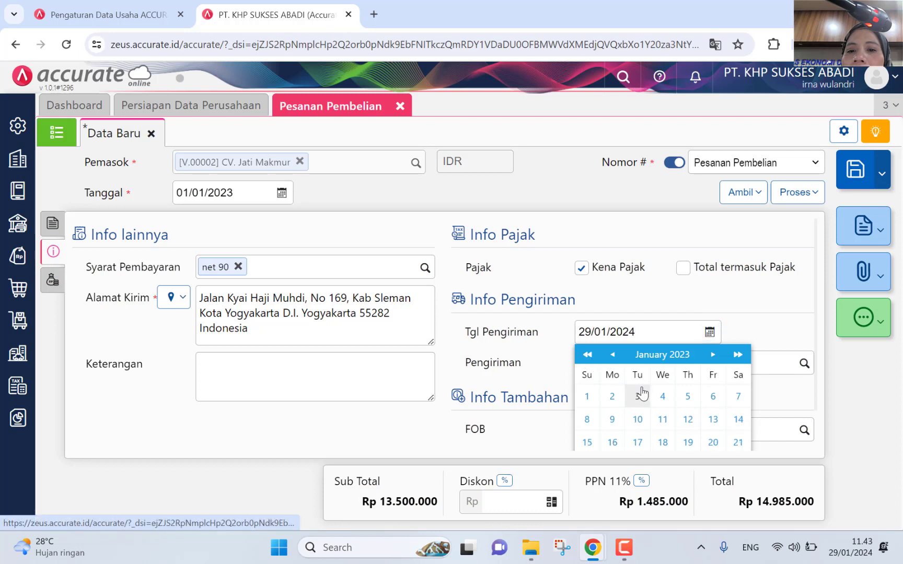
{"action": "left_click", "coordinate": [610, 397]}
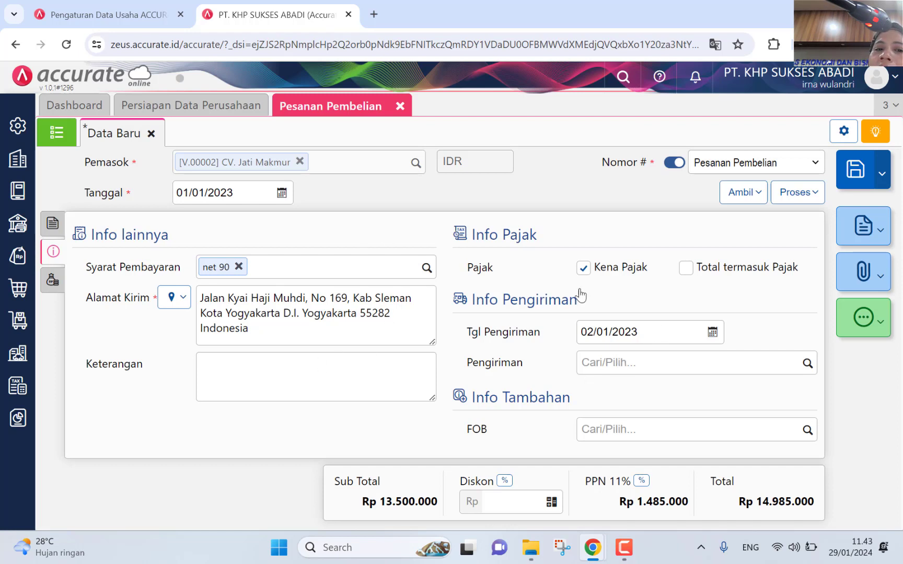
{"action": "left_click", "coordinate": [853, 180]}
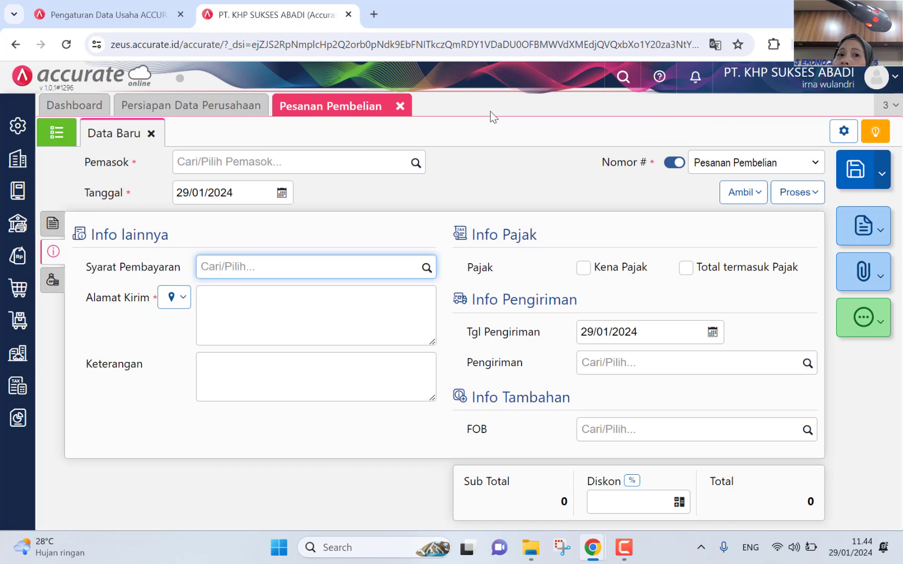
Step: Close the saved purchase order and start a blank Penerimaan Barang form
{"action": "left_click", "coordinate": [400, 107]}
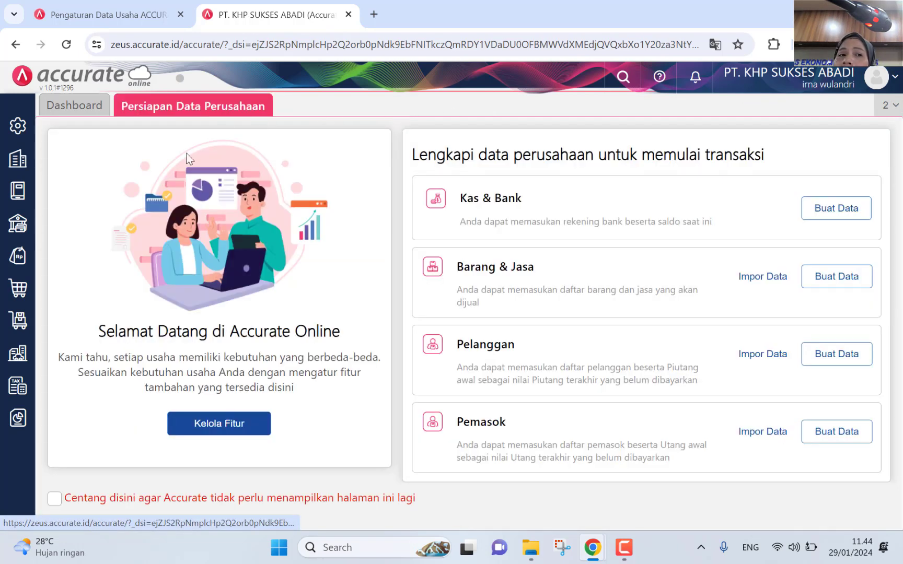
{"action": "left_click", "coordinate": [20, 298]}
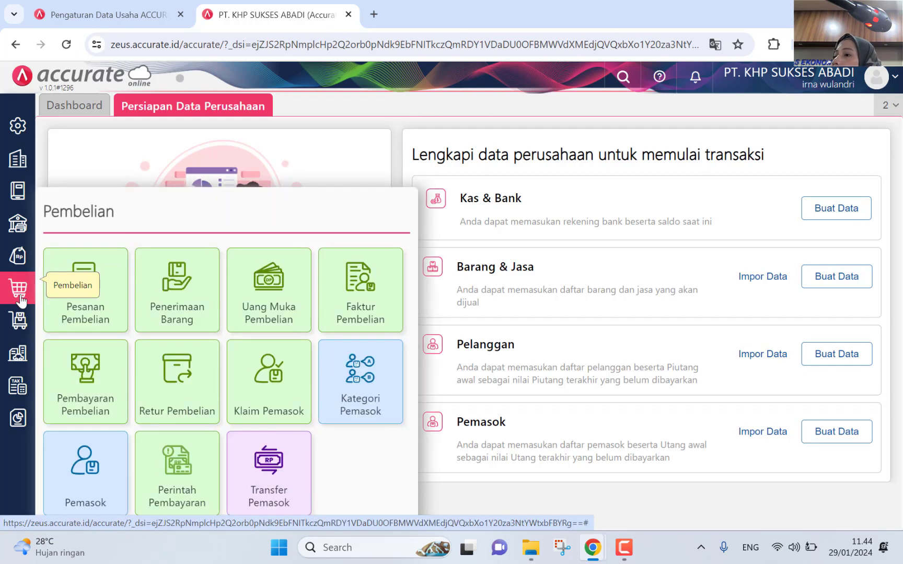
{"action": "left_click", "coordinate": [187, 316]}
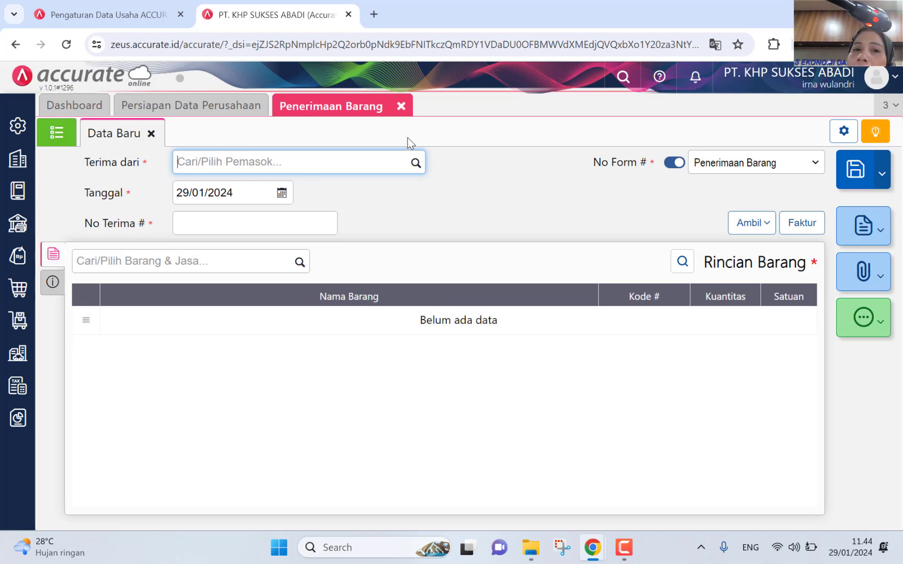
Step: Set the receipt's supplier to CV. Jati Makmur and its date to 02/01/2024
{"action": "left_click", "coordinate": [414, 176]}
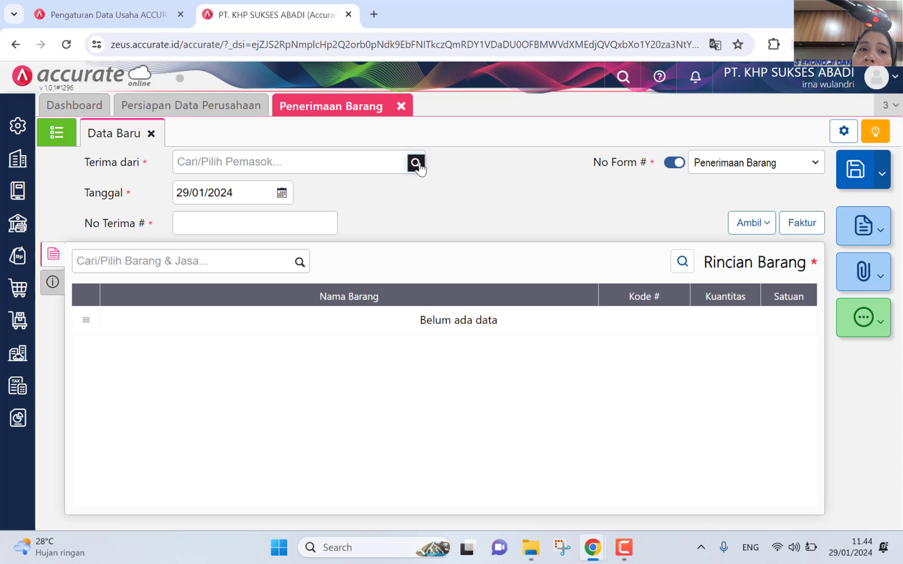
{"action": "left_click", "coordinate": [416, 164]}
{"action": "left_click", "coordinate": [338, 196]}
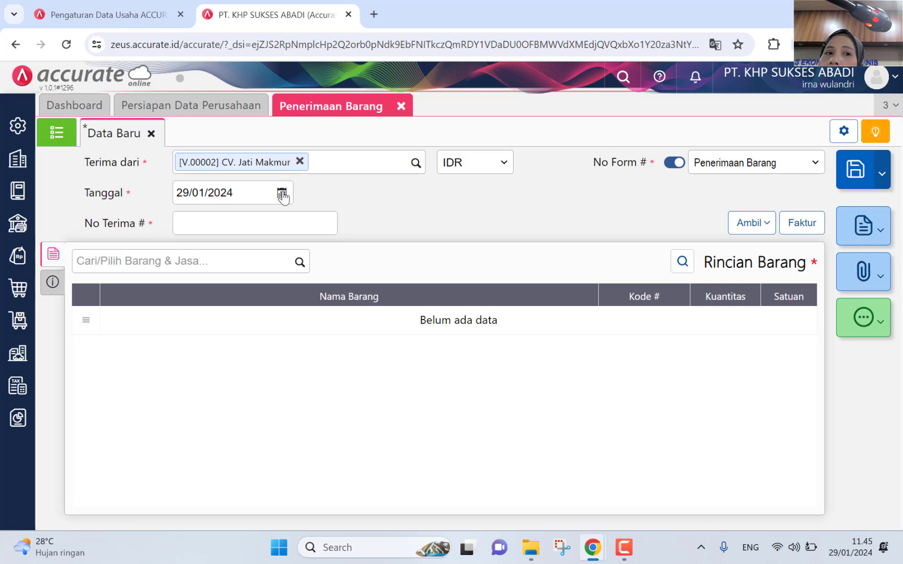
{"action": "left_click", "coordinate": [283, 195]}
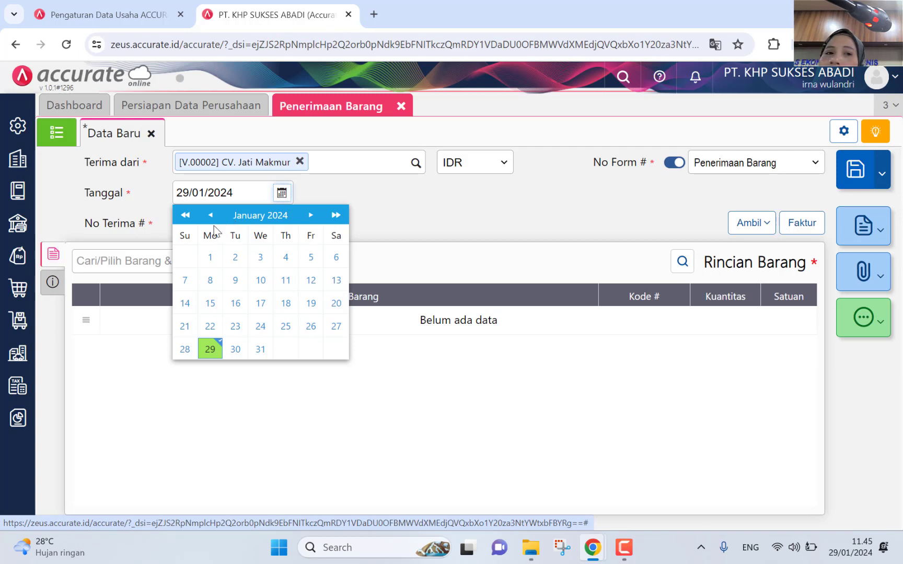
{"action": "left_click", "coordinate": [233, 259]}
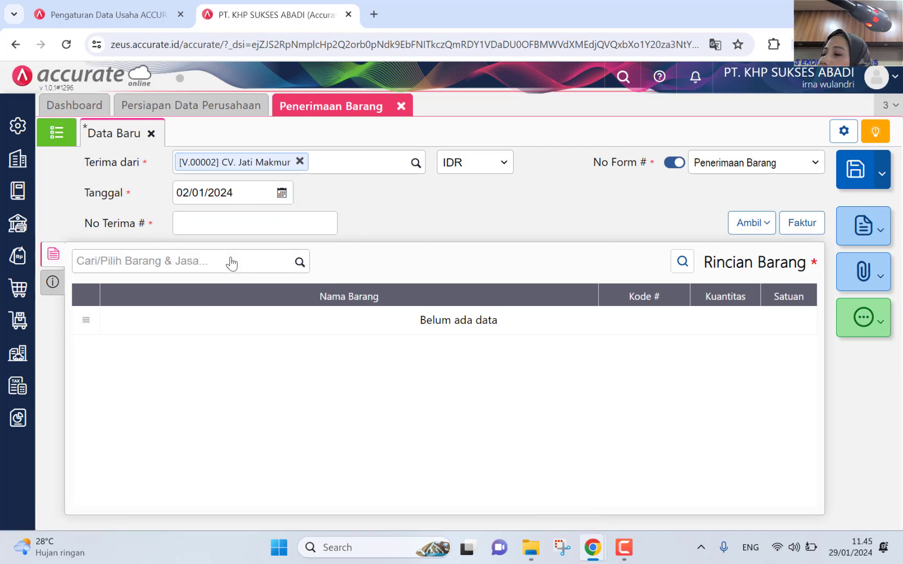
Step: Enter JT/001 as the receipt number
{"action": "left_click", "coordinate": [228, 219]}
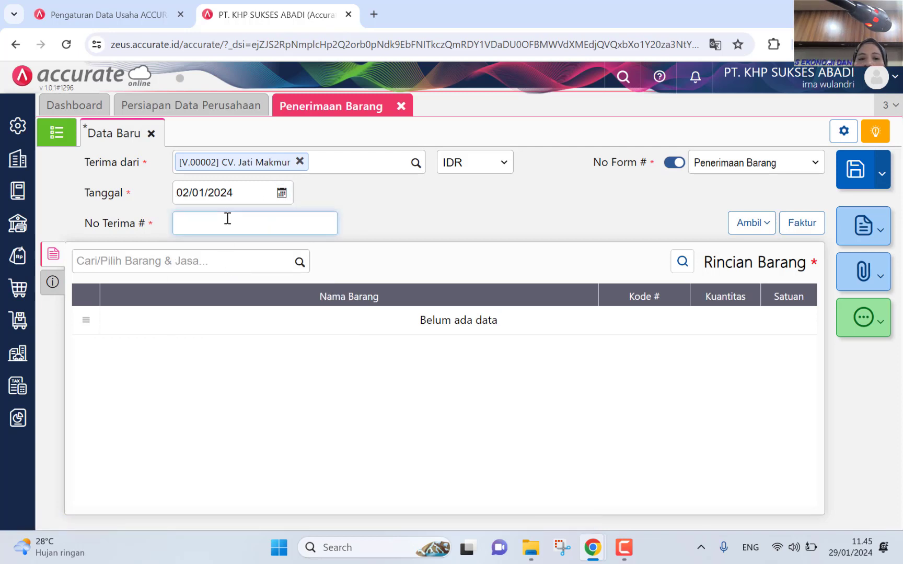
{"action": "type", "text": "j"}
{"action": "key", "text": "BackSpace"}
{"action": "type", "text": "jt"}
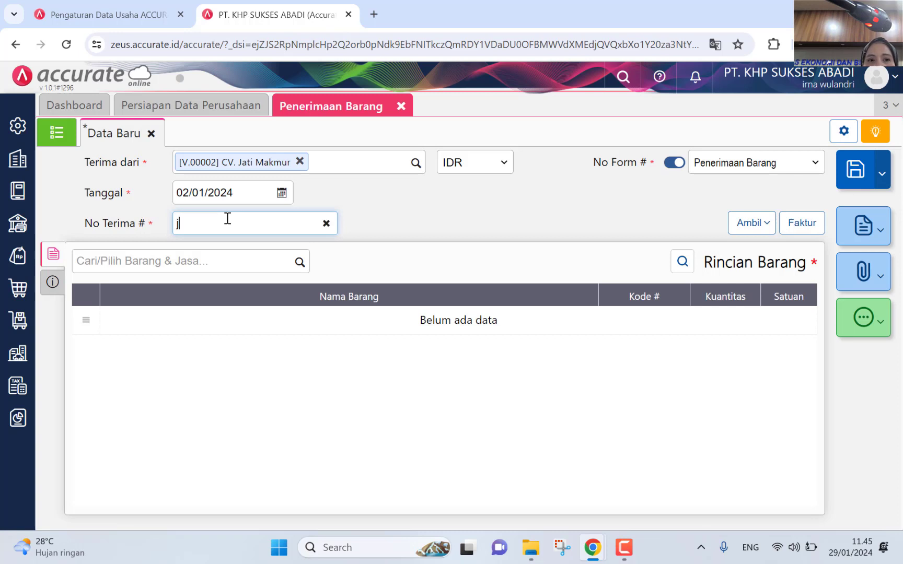
{"action": "key", "text": "BackSpace"}
{"action": "key", "text": "BackSpace"}
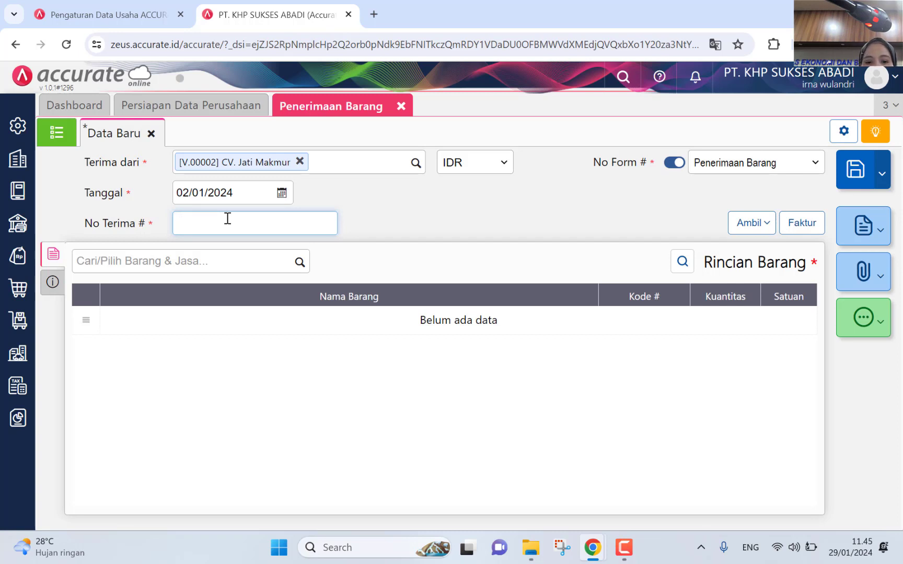
{"action": "type", "text": "JT"}
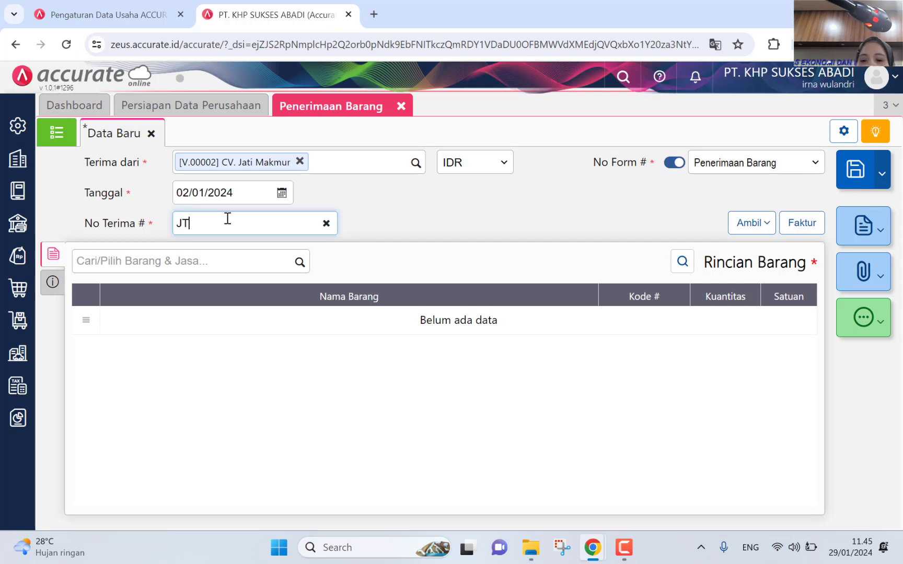
{"action": "type", "text": "/001"}
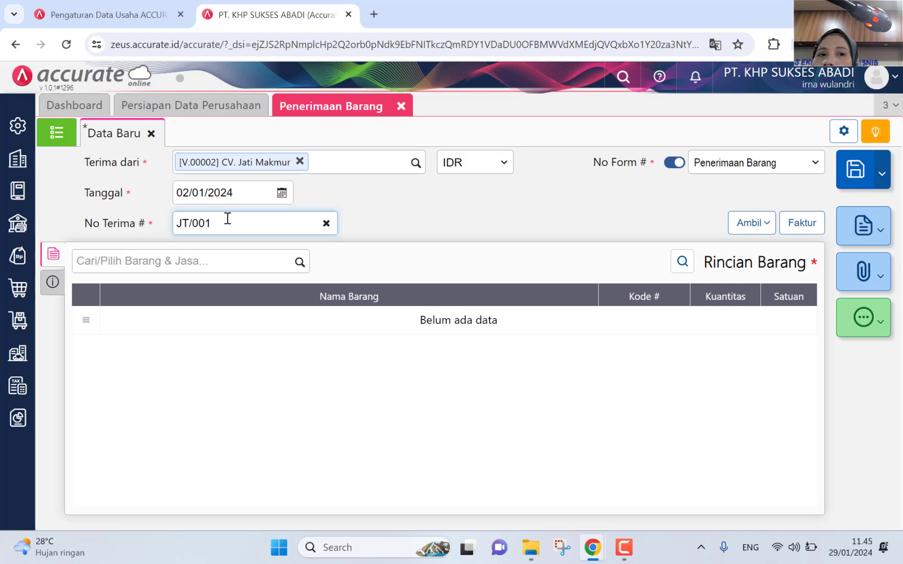
{"action": "left_click", "coordinate": [754, 226]}
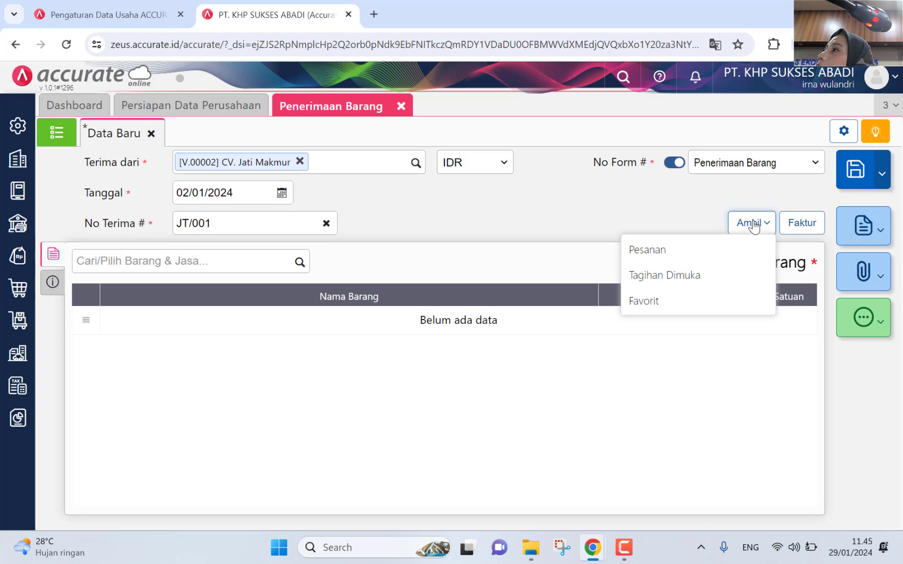
{"action": "left_click", "coordinate": [503, 219]}
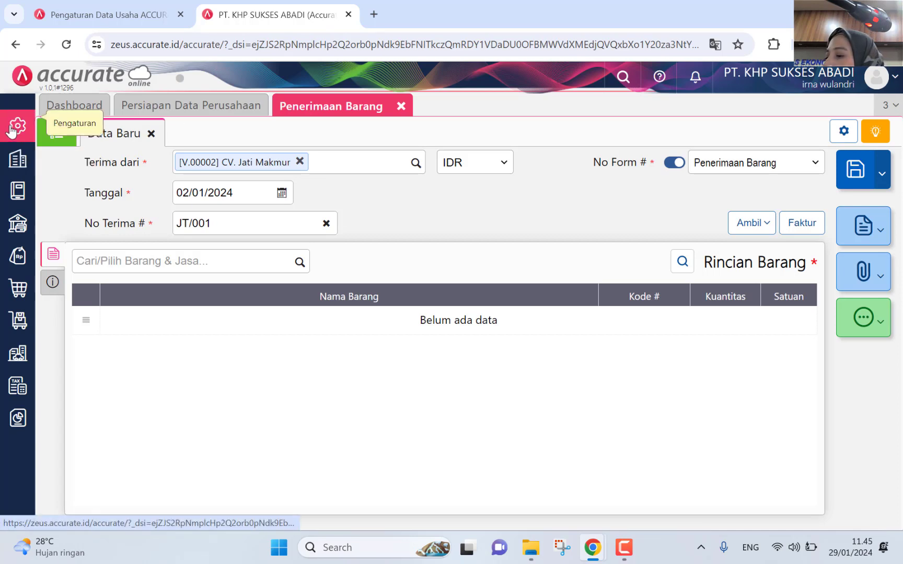
Step: Save 'Mobil Truck' as a new Pengiriman method, then return to the goods receipt
{"action": "left_click", "coordinate": [8, 160]}
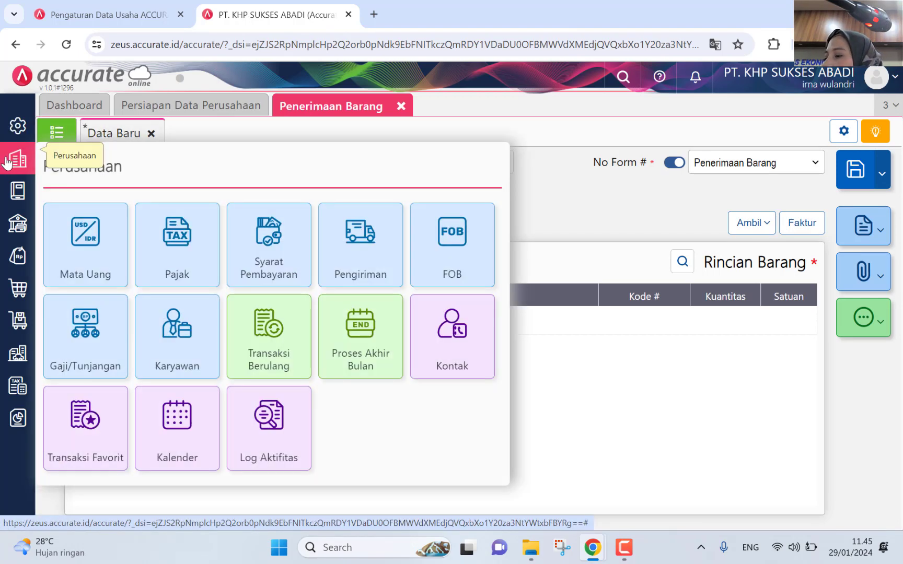
{"action": "left_click", "coordinate": [368, 269]}
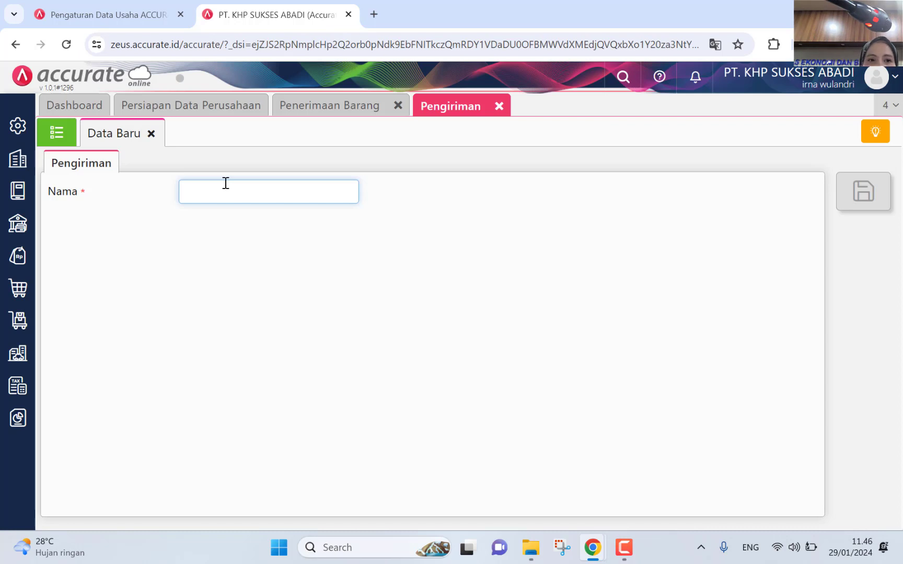
{"action": "type", "text": "Mobil "}
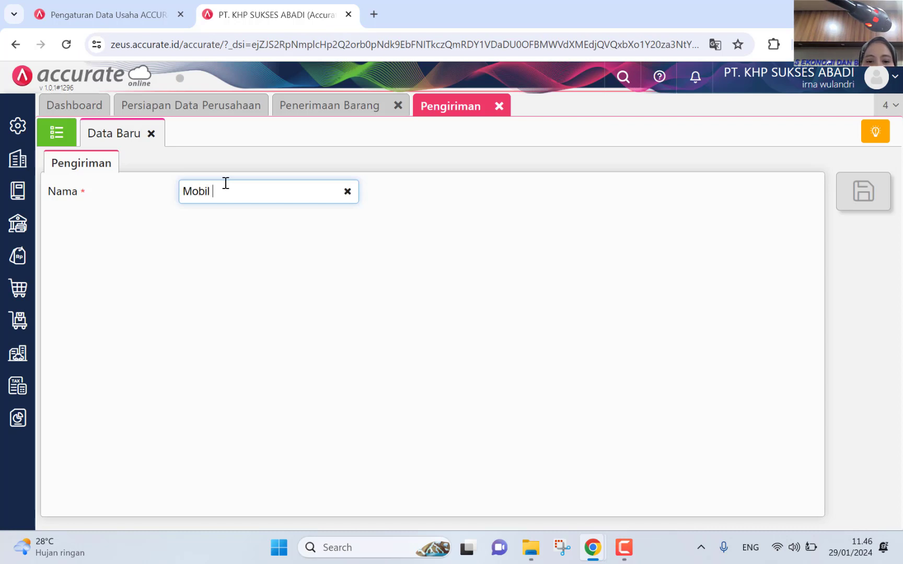
{"action": "type", "text": "Truck"}
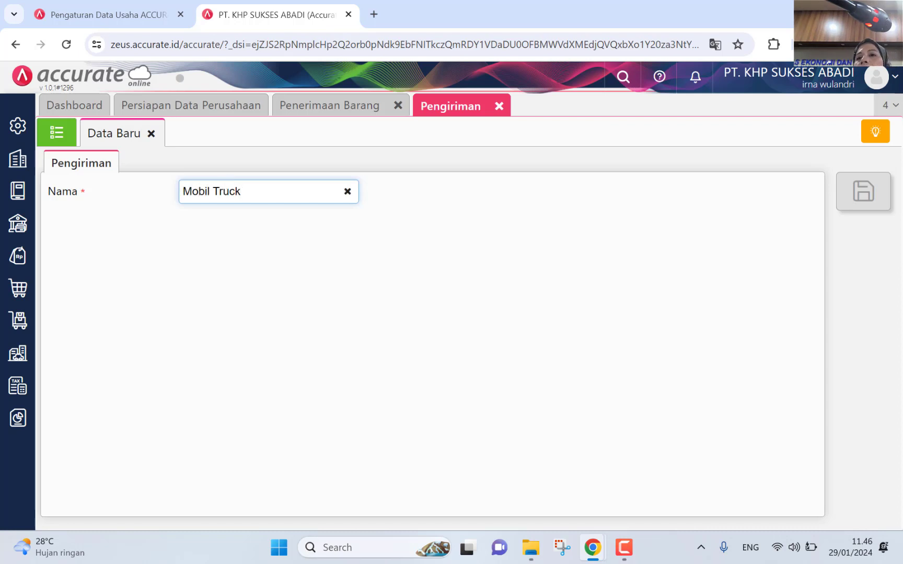
{"action": "left_click", "coordinate": [863, 191]}
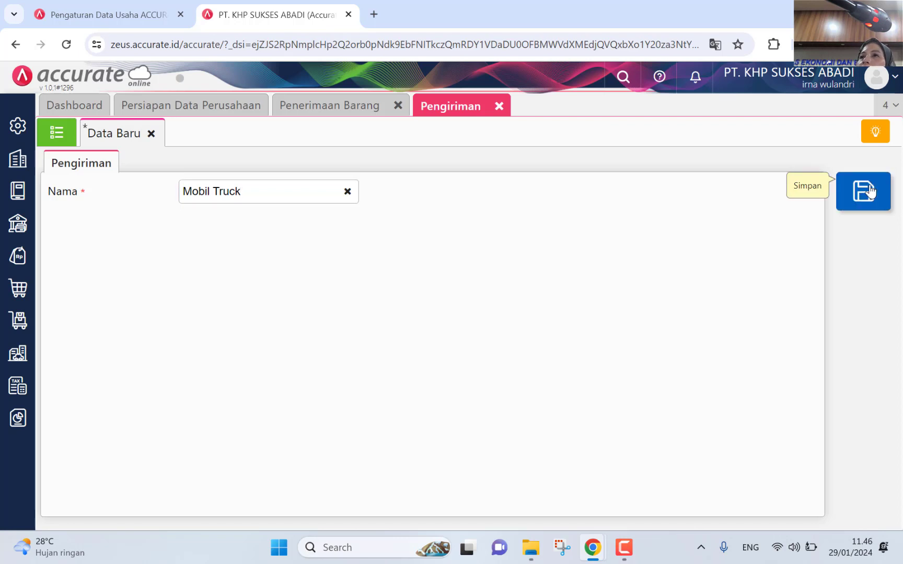
{"action": "left_click", "coordinate": [344, 105]}
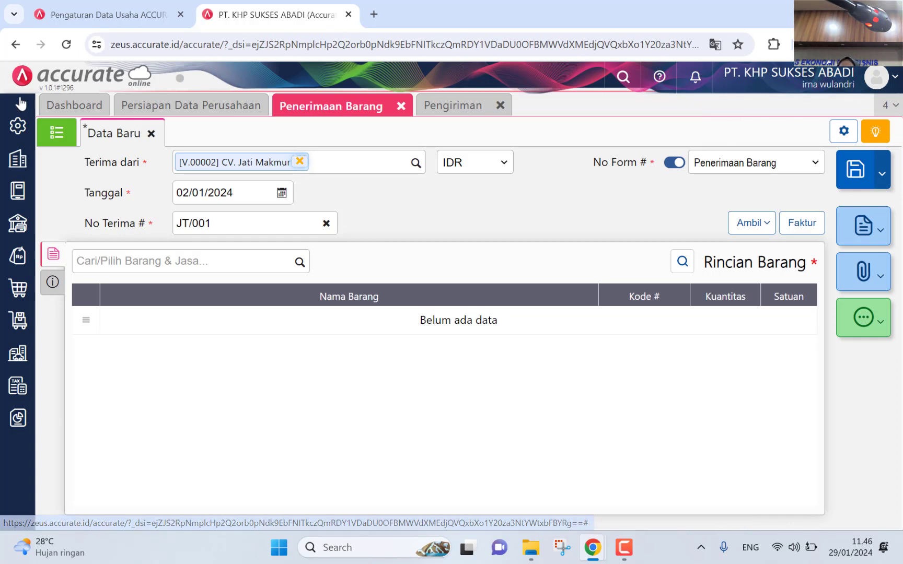
Step: Close the company settings panel and open the Ambil options for copying from another document
{"action": "left_click", "coordinate": [15, 163]}
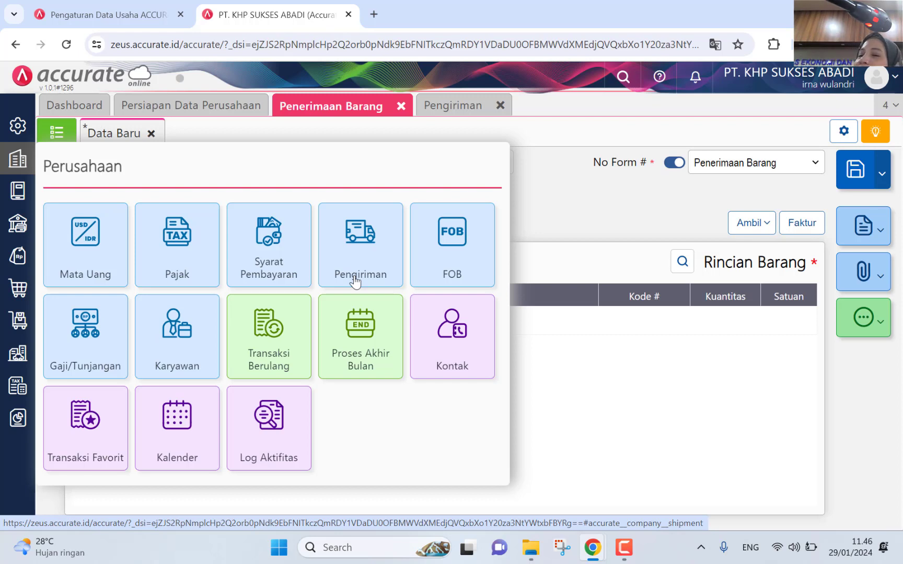
{"action": "left_click", "coordinate": [575, 199]}
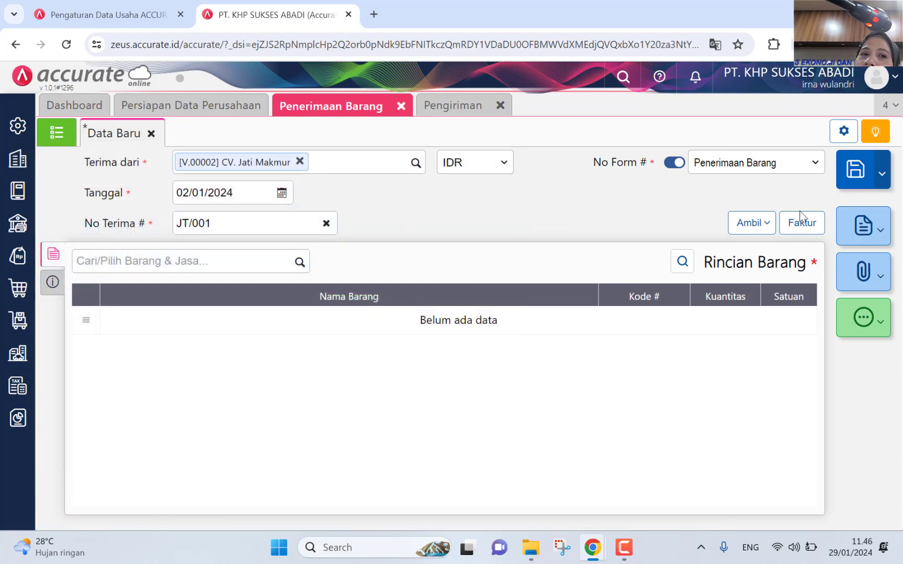
{"action": "left_click", "coordinate": [758, 233]}
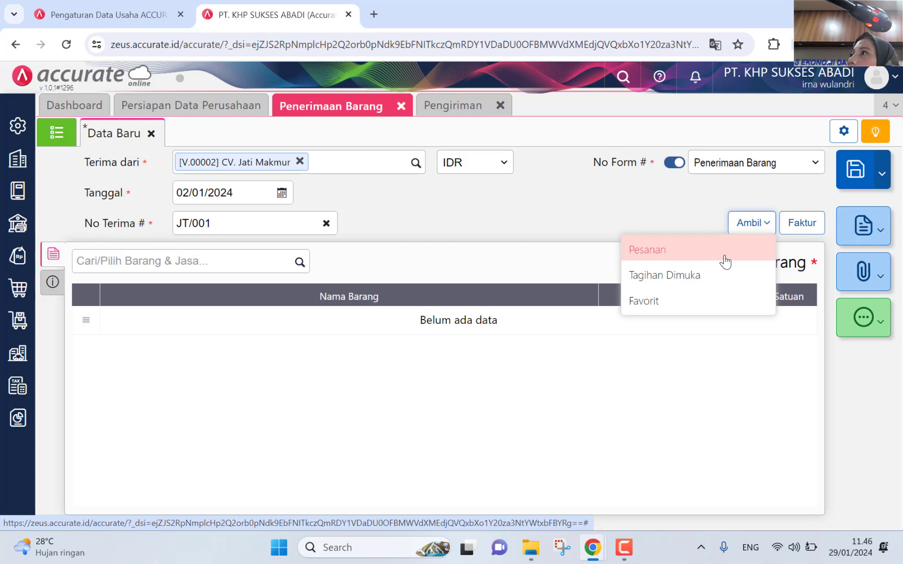
Step: Copy purchase order PO.2023.01.00001 into receipt JT/001, filling in Kursi Teras Set, 15 Set
{"action": "left_click", "coordinate": [725, 256]}
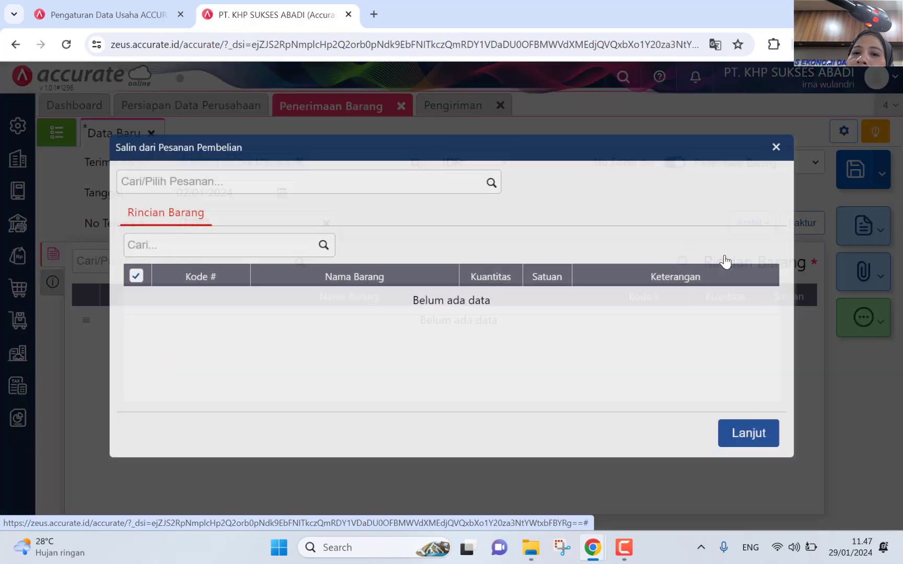
{"action": "left_click", "coordinate": [488, 182]}
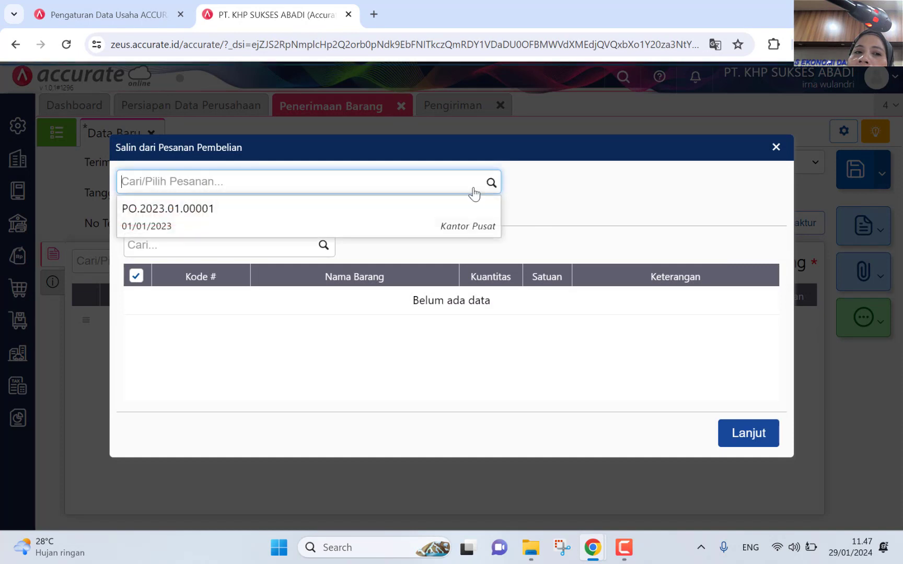
{"action": "left_click", "coordinate": [418, 221]}
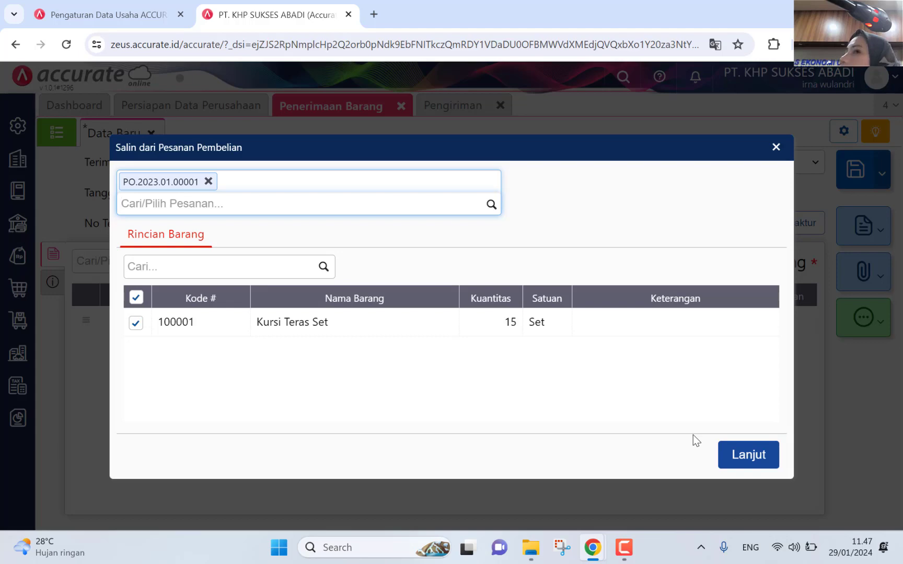
{"action": "left_click", "coordinate": [730, 456]}
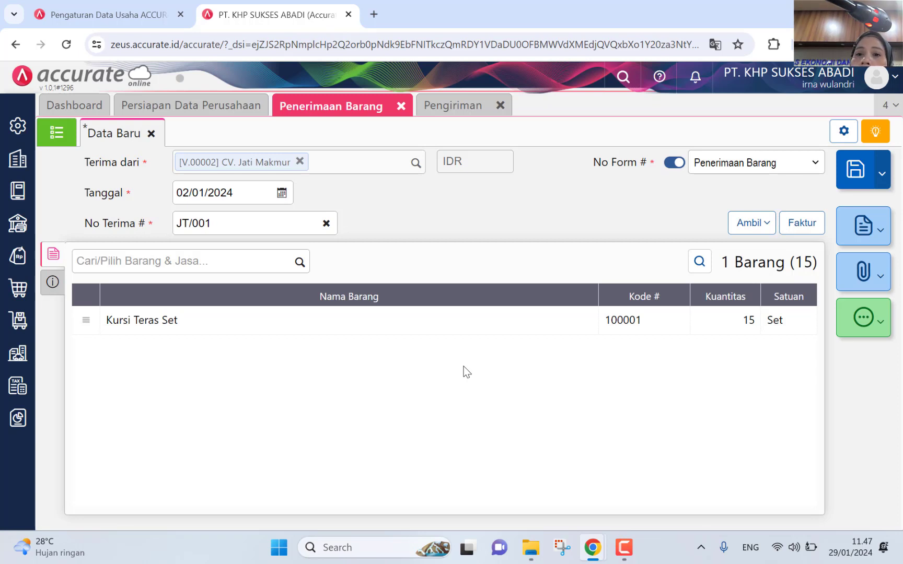
Step: Choose Mobil Truck as the receipt's Pengiriman method, then return to the Rincian Barang items
{"action": "left_click", "coordinate": [52, 282]}
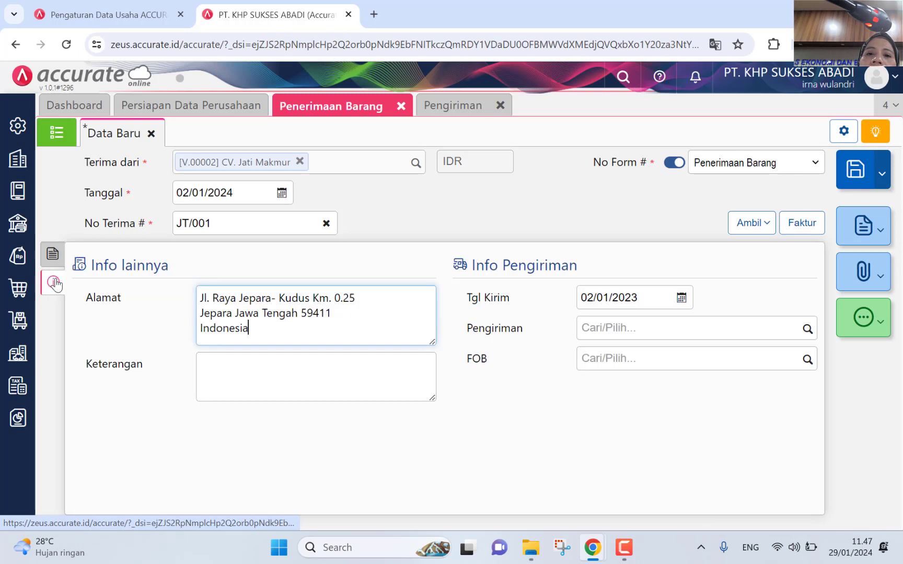
{"action": "left_click", "coordinate": [803, 327]}
{"action": "left_click", "coordinate": [729, 361]}
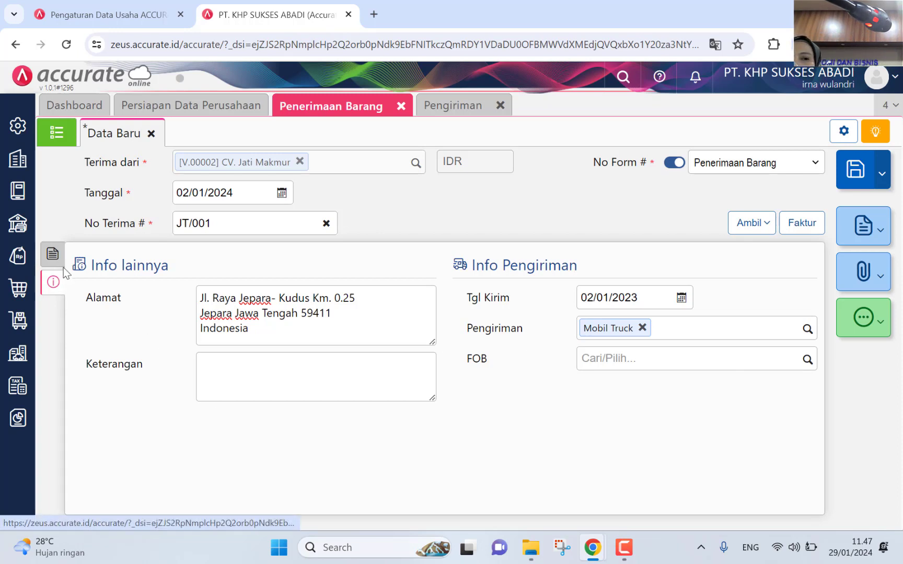
{"action": "left_click", "coordinate": [53, 256]}
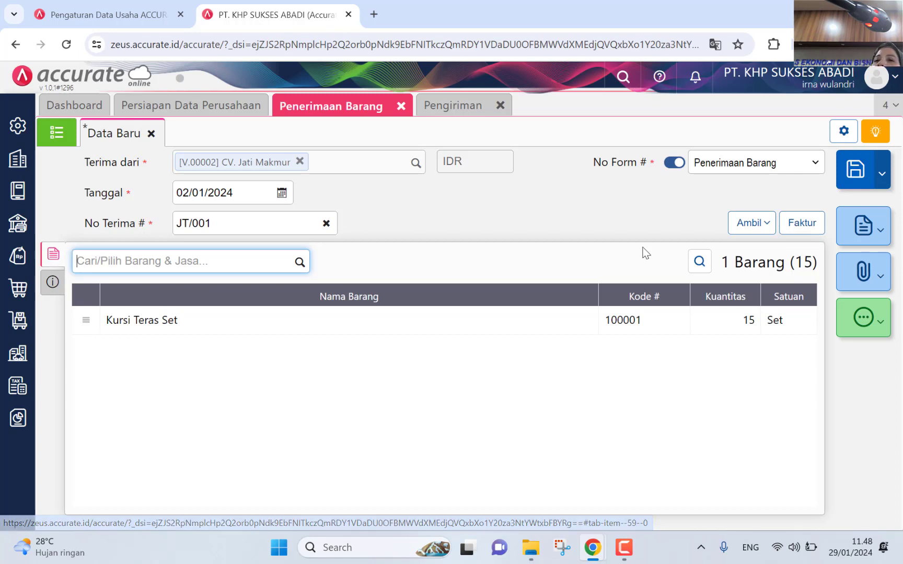
Step: Save the receipt as RI.2024.01.00001 and reopen it from the goods receipt list
{"action": "scroll", "coordinate": [643, 247], "scroll_direction": "left", "scroll_amount": 3}
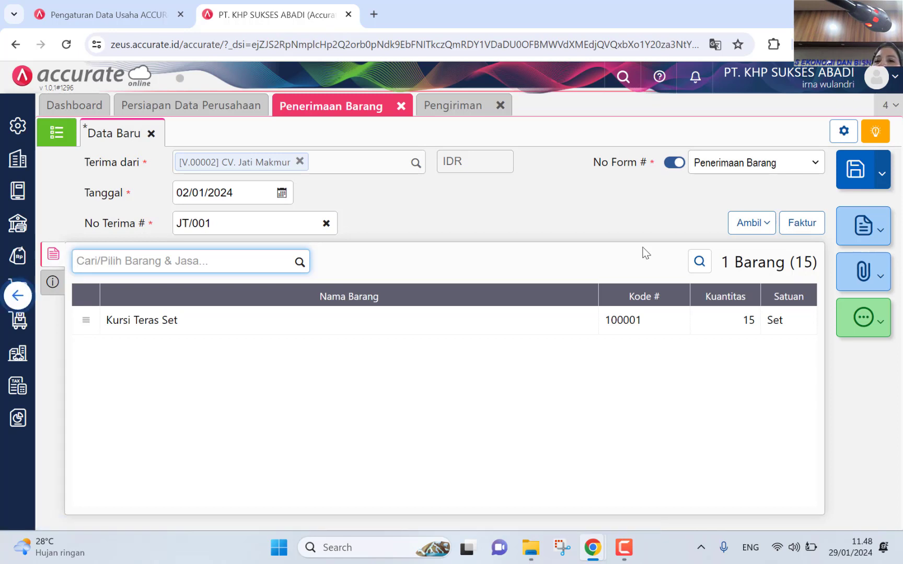
{"action": "left_click", "coordinate": [854, 180]}
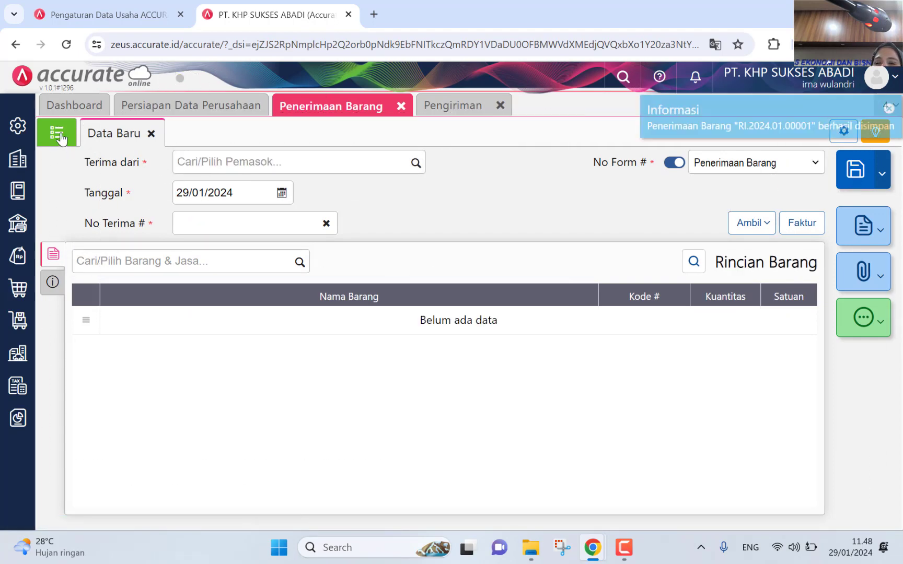
{"action": "left_click", "coordinate": [58, 135]}
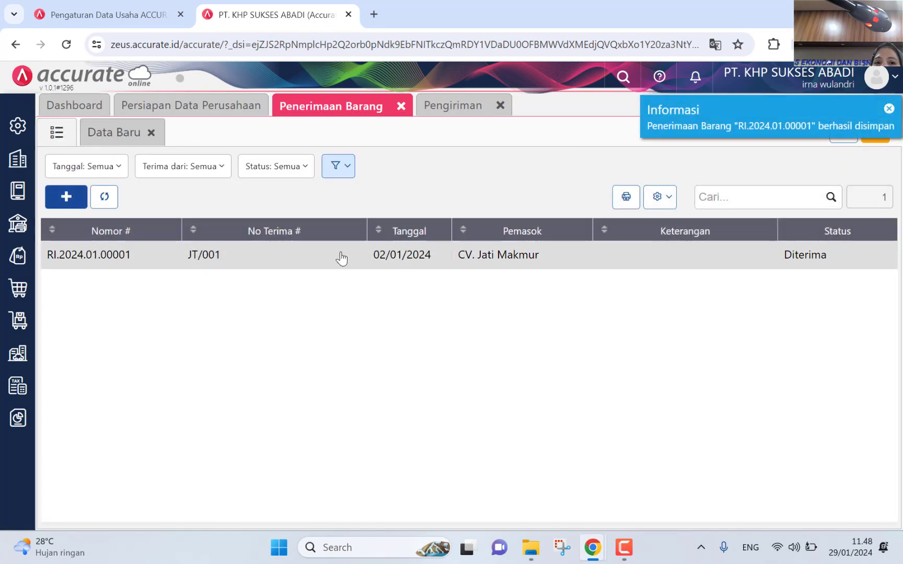
{"action": "left_click", "coordinate": [341, 258]}
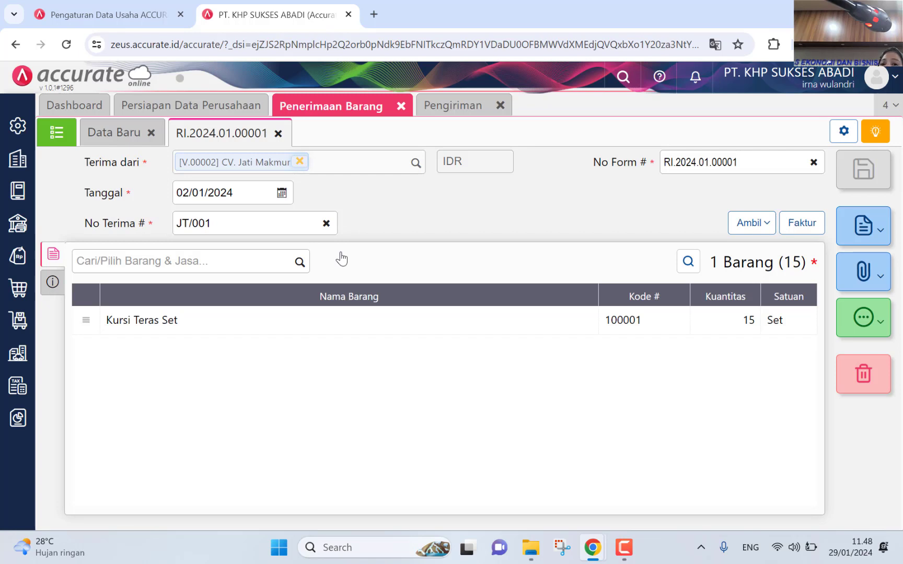
Step: Review the receipt's Rincian Jurnal entry of 13.500.000, then close it
{"action": "left_click", "coordinate": [876, 321]}
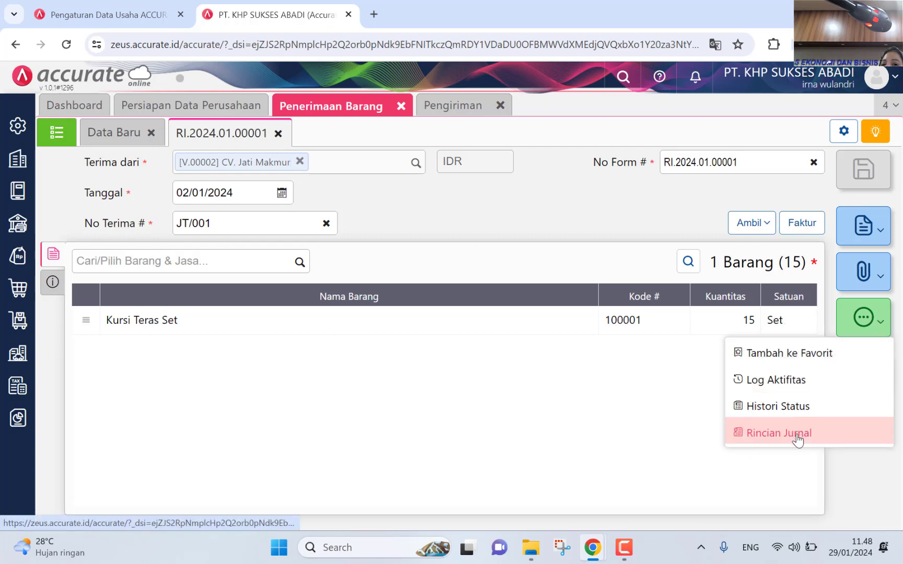
{"action": "left_click", "coordinate": [798, 438]}
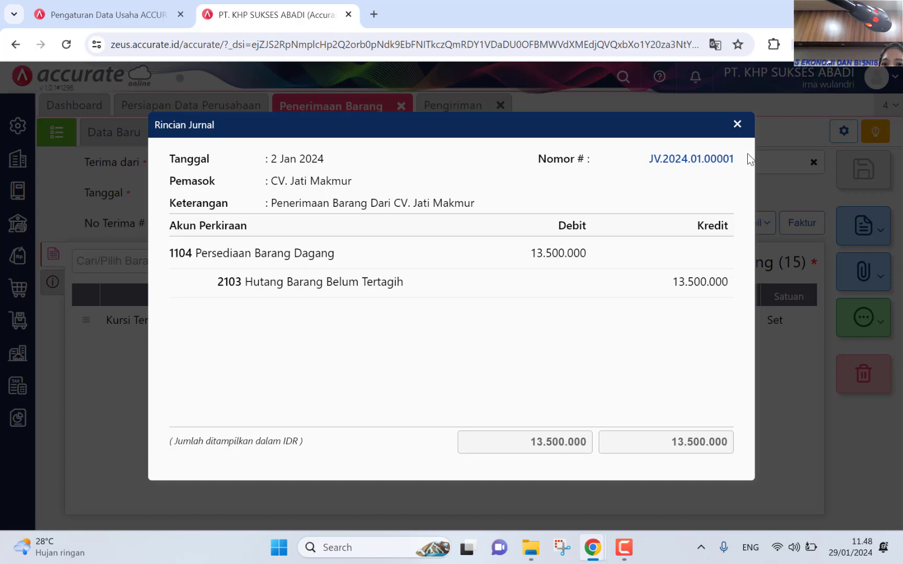
{"action": "left_click", "coordinate": [735, 125]}
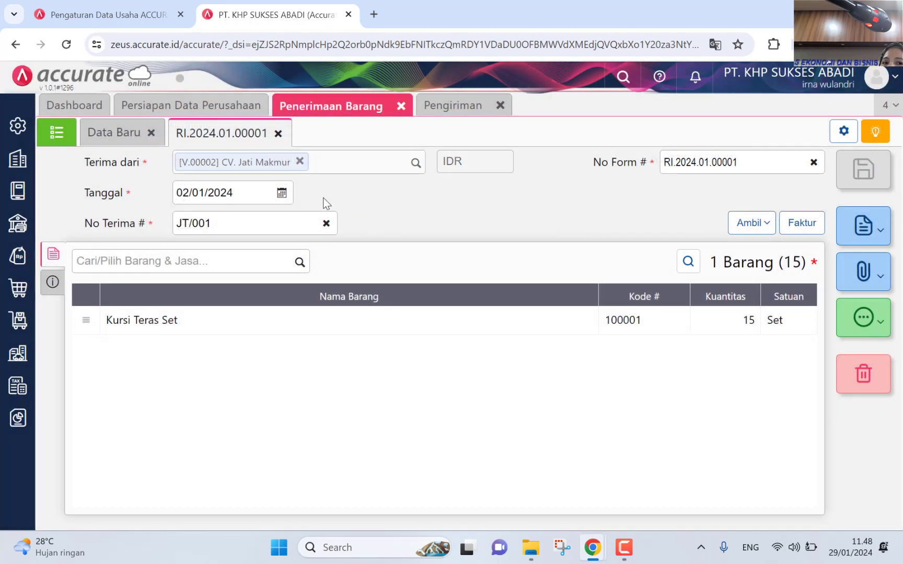
Step: Change the receipt date to 01/01/2023
{"action": "left_click", "coordinate": [282, 192]}
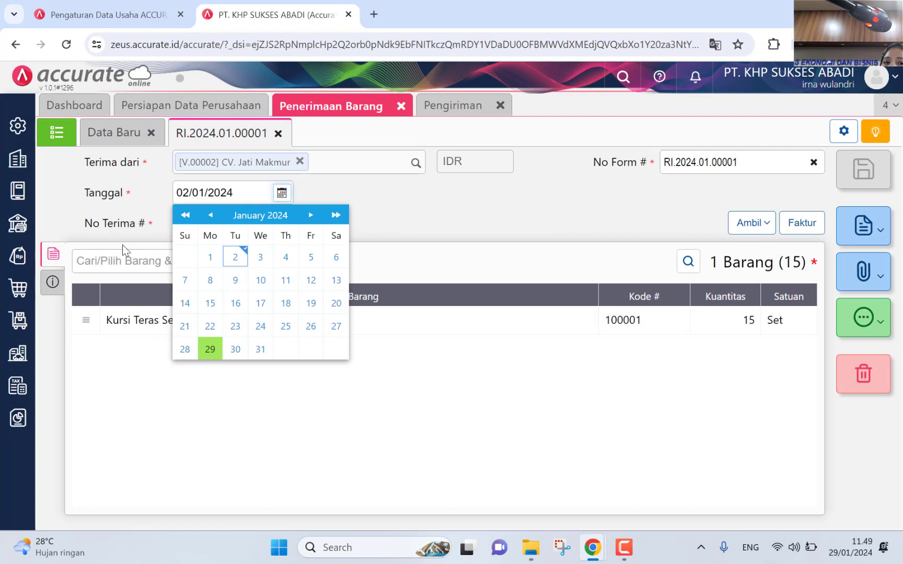
{"action": "left_click", "coordinate": [184, 217]}
{"action": "left_click", "coordinate": [187, 258]}
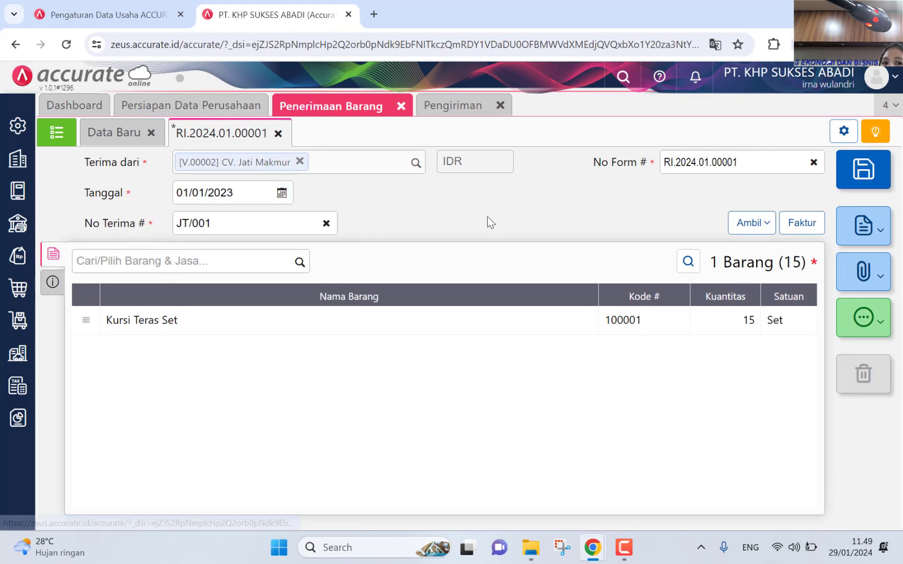
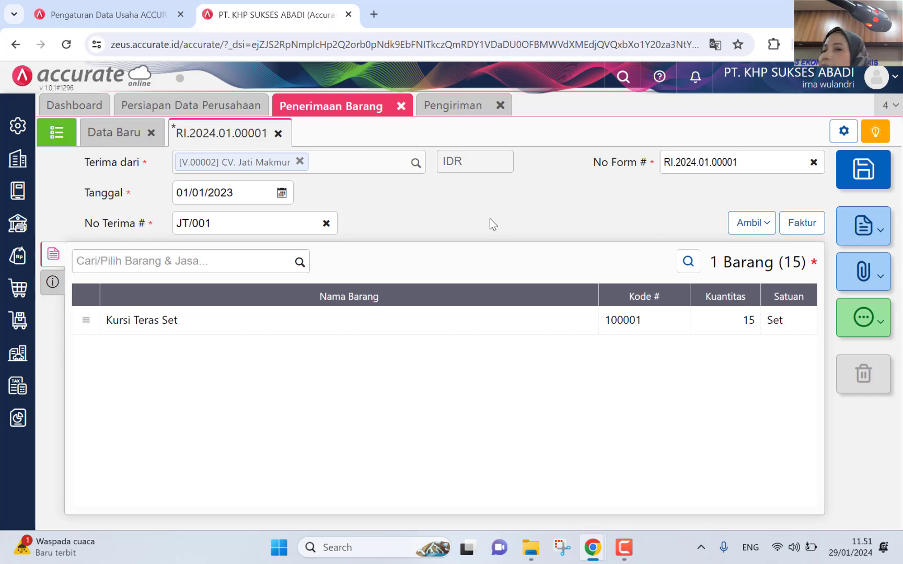
Step: Close the Penerimaan Barang page discarding its unsaved changes, then close the Pengiriman page
{"action": "left_click", "coordinate": [400, 106]}
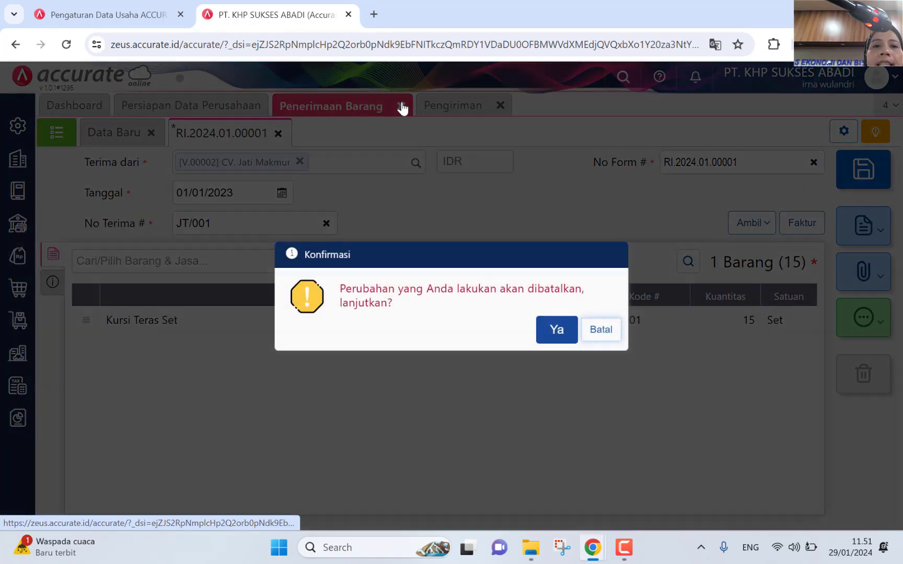
{"action": "left_click", "coordinate": [556, 328]}
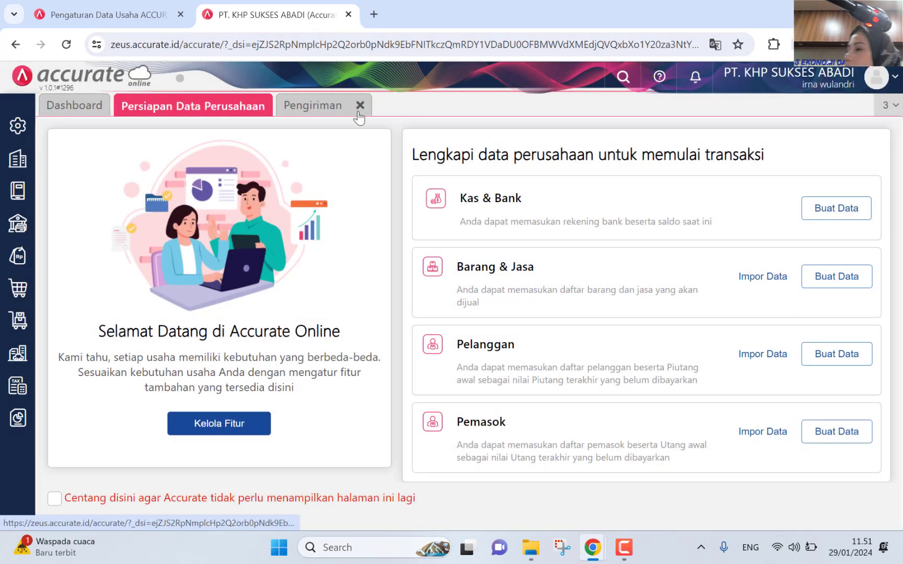
{"action": "left_click", "coordinate": [360, 105]}
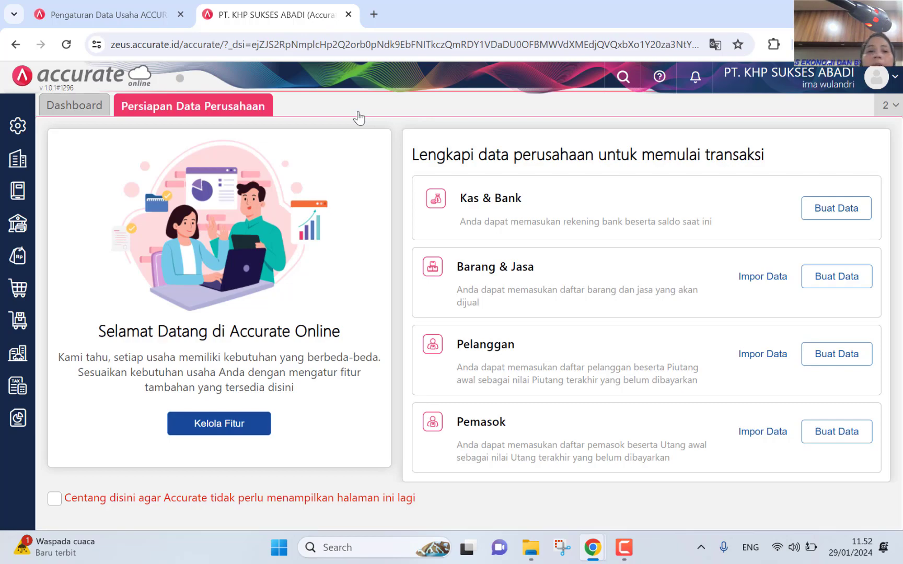
Step: Start a new Faktur Pembelian with CV. Jati Makmur as the supplier
{"action": "left_click", "coordinate": [32, 298]}
{"action": "left_click", "coordinate": [359, 310]}
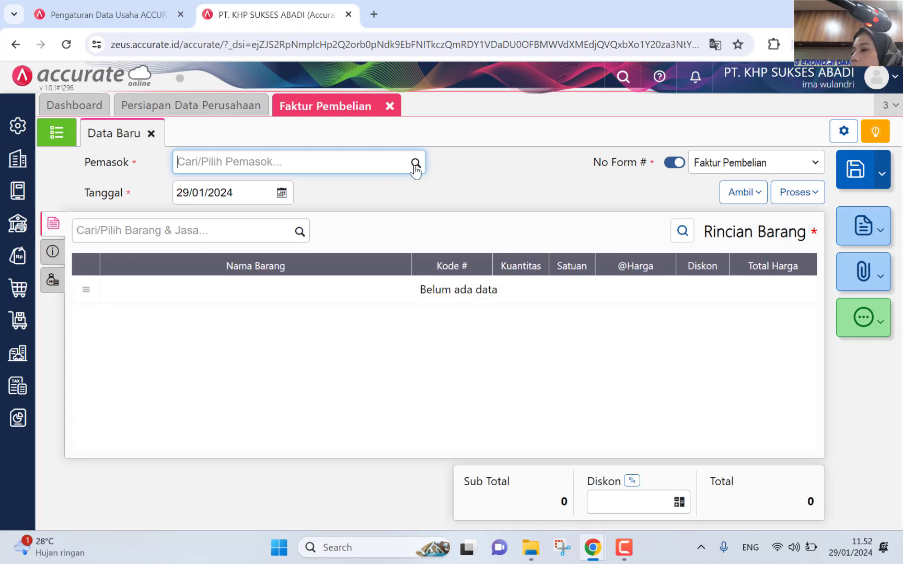
{"action": "left_click", "coordinate": [415, 164]}
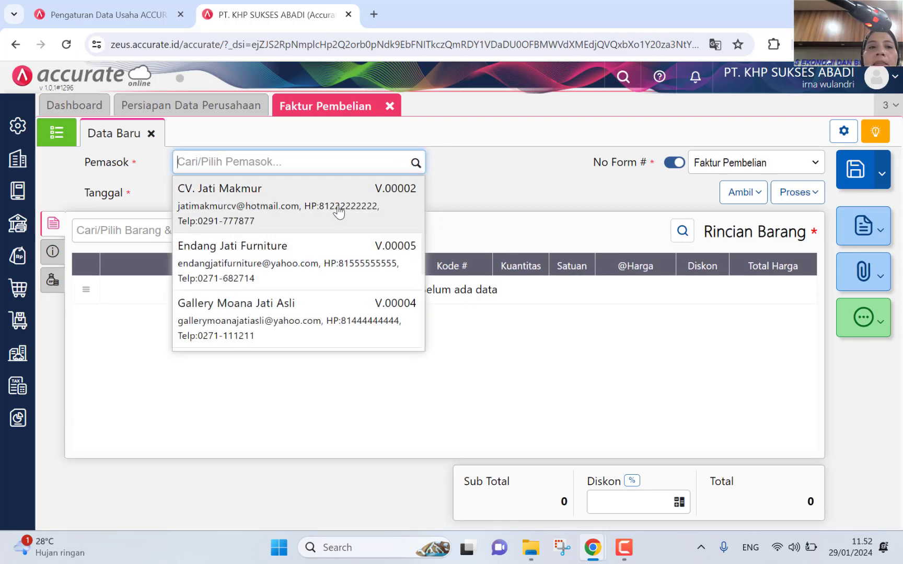
{"action": "left_click", "coordinate": [339, 210]}
Step: Set the invoice date to 03/01/2023
{"action": "left_click", "coordinate": [281, 194]}
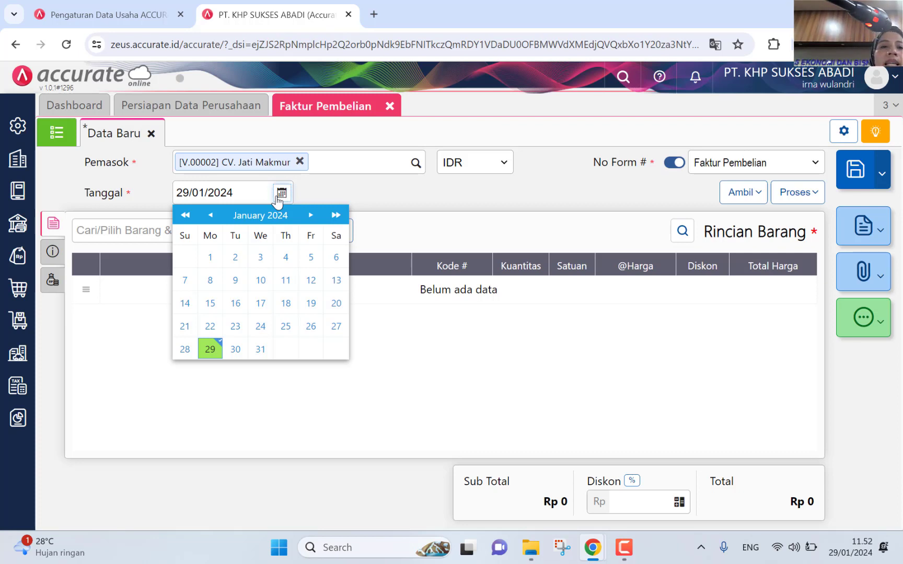
{"action": "left_click", "coordinate": [185, 215]}
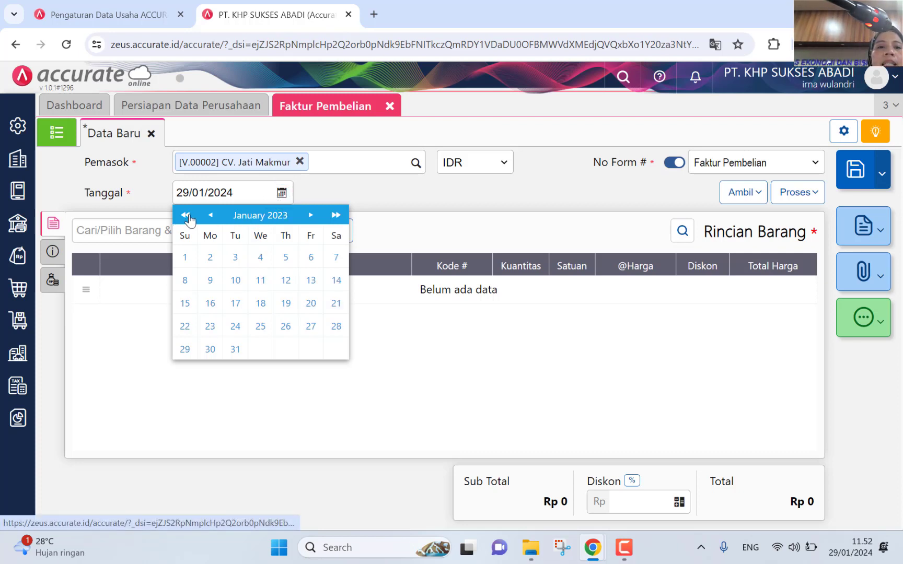
{"action": "left_click", "coordinate": [236, 256]}
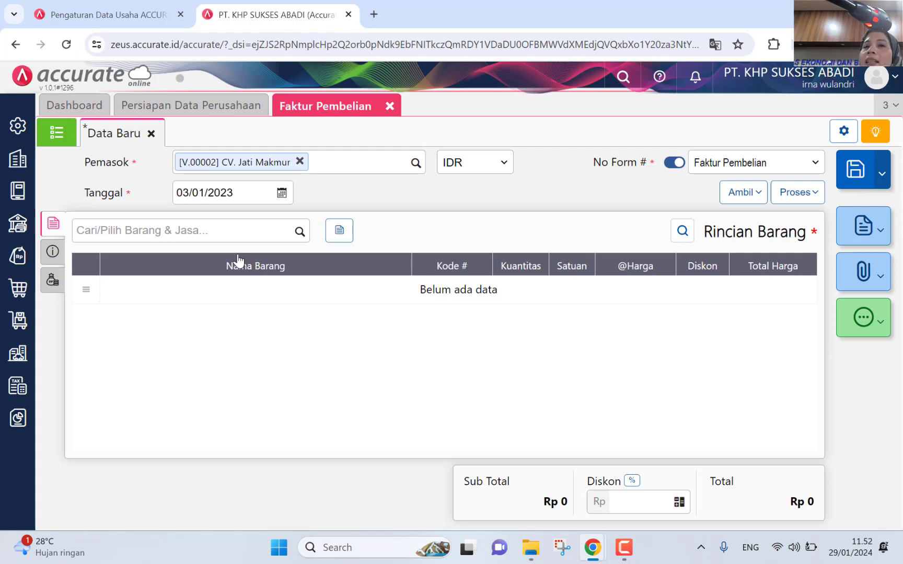
Step: Copy the 15 Kursi Teras Set at 900.000 from goods receipt JT/001 into the invoice
{"action": "left_click", "coordinate": [748, 192]}
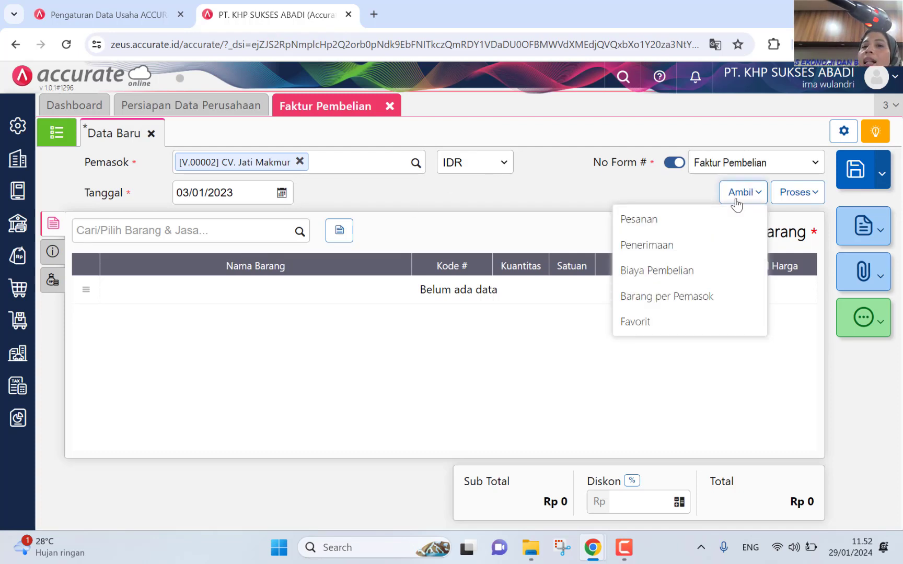
{"action": "left_click", "coordinate": [709, 244]}
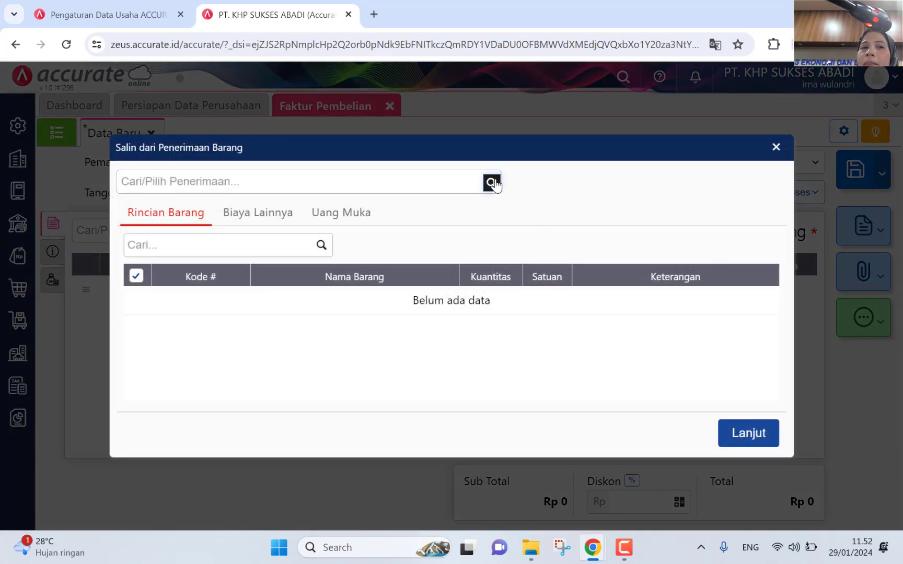
{"action": "left_click", "coordinate": [490, 182]}
{"action": "left_click", "coordinate": [412, 226]}
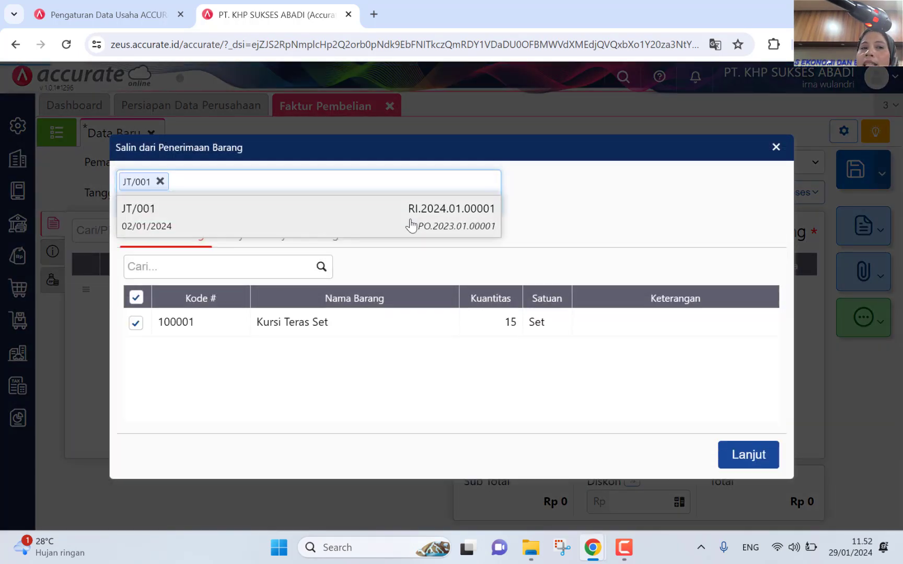
{"action": "left_click", "coordinate": [736, 459]}
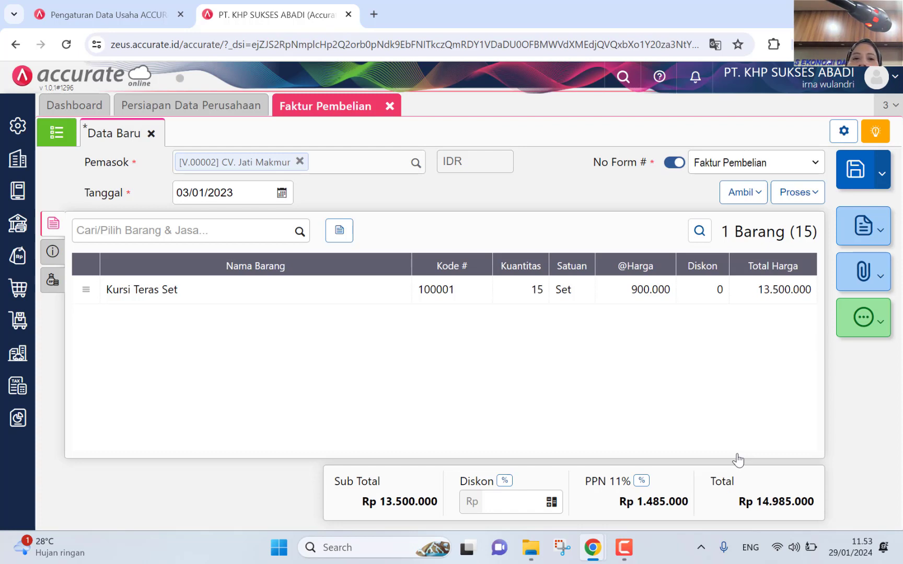
Step: Enter FP-JM/001 as the No Faktur in the Info lainnya panel
{"action": "left_click", "coordinate": [54, 252]}
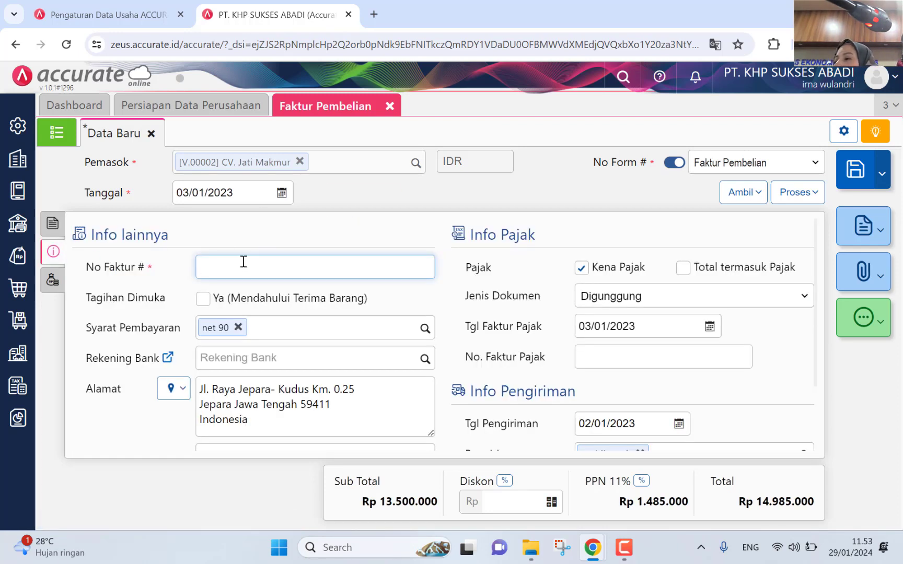
{"action": "type", "text": "f"}
{"action": "key", "text": "BackSpace"}
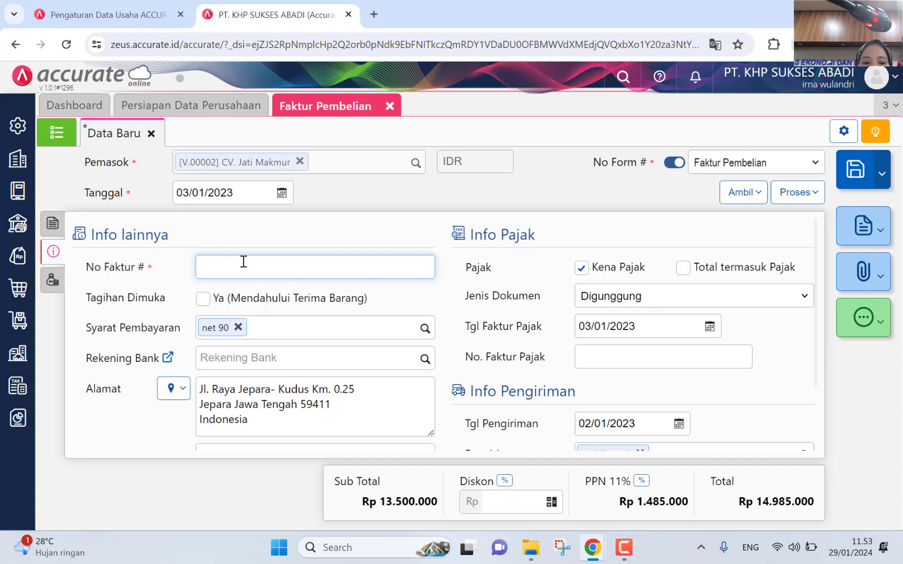
{"action": "type", "text": "FP"}
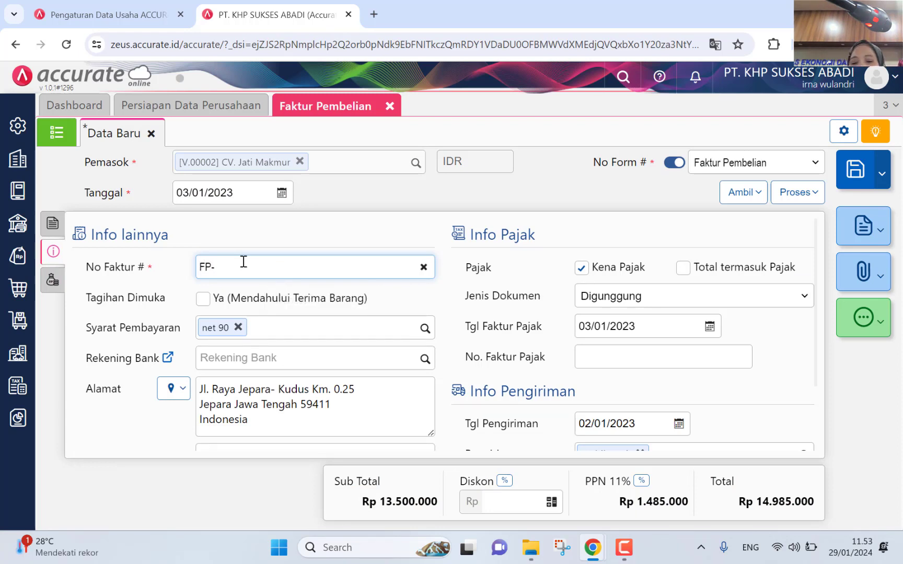
{"action": "type", "text": "-JM"}
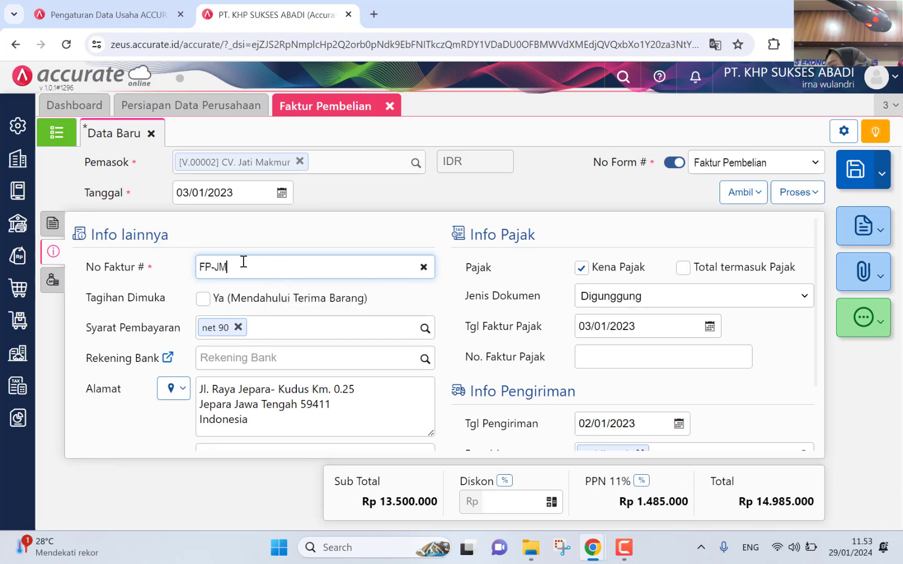
{"action": "type", "text": "/0001"}
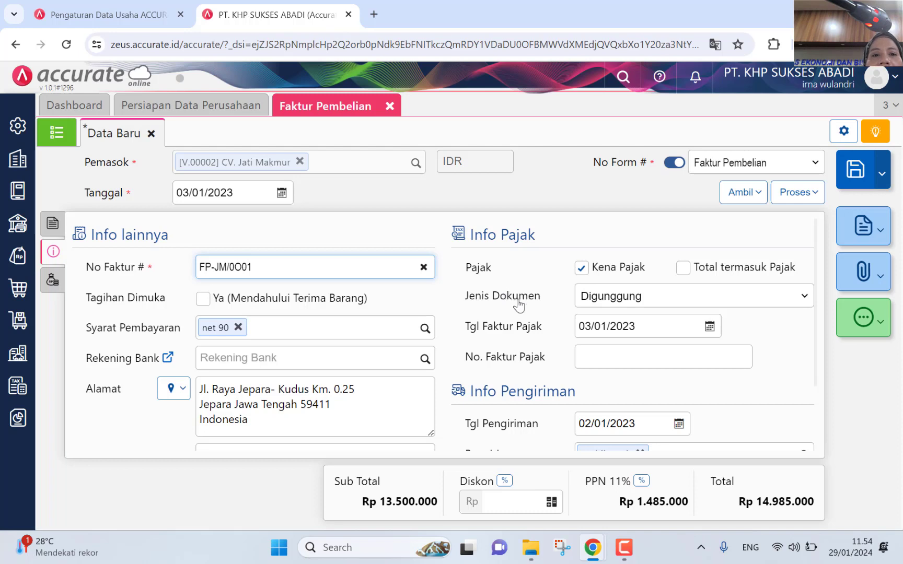
{"action": "left_click", "coordinate": [241, 271]}
{"action": "key", "text": "BackSpace"}
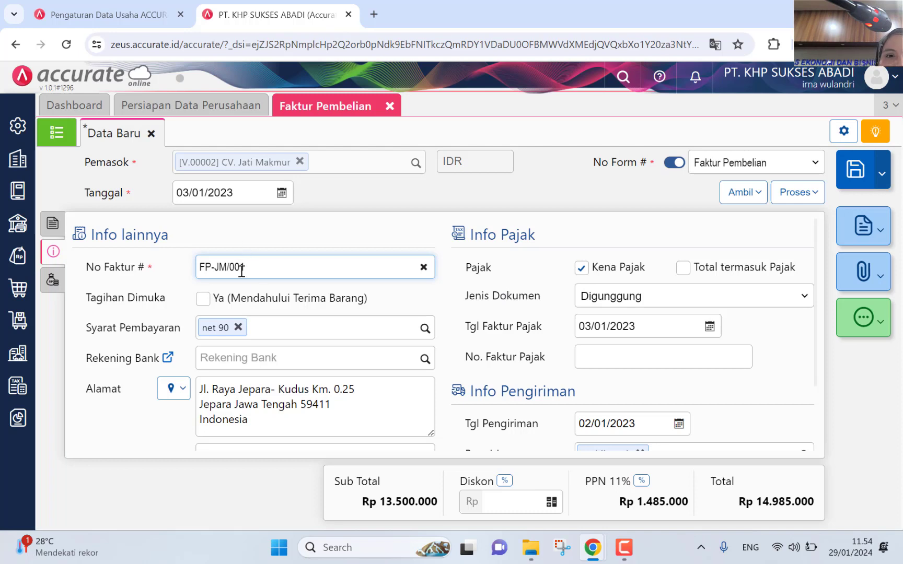
{"action": "left_click", "coordinate": [280, 264]}
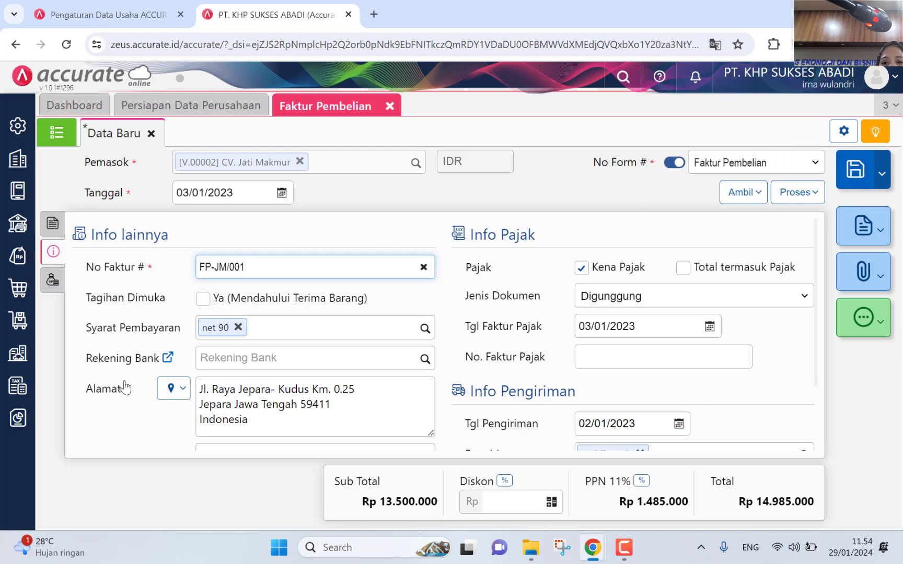
Step: Try saving the invoice, then return to editing after the invoice-date-before-receipt error
{"action": "left_click", "coordinate": [52, 225]}
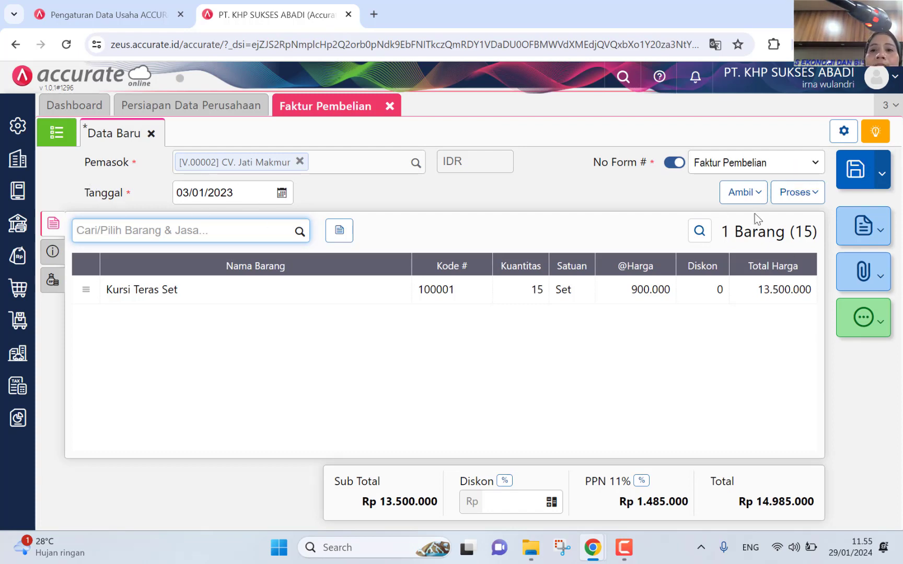
{"action": "left_click", "coordinate": [861, 314]}
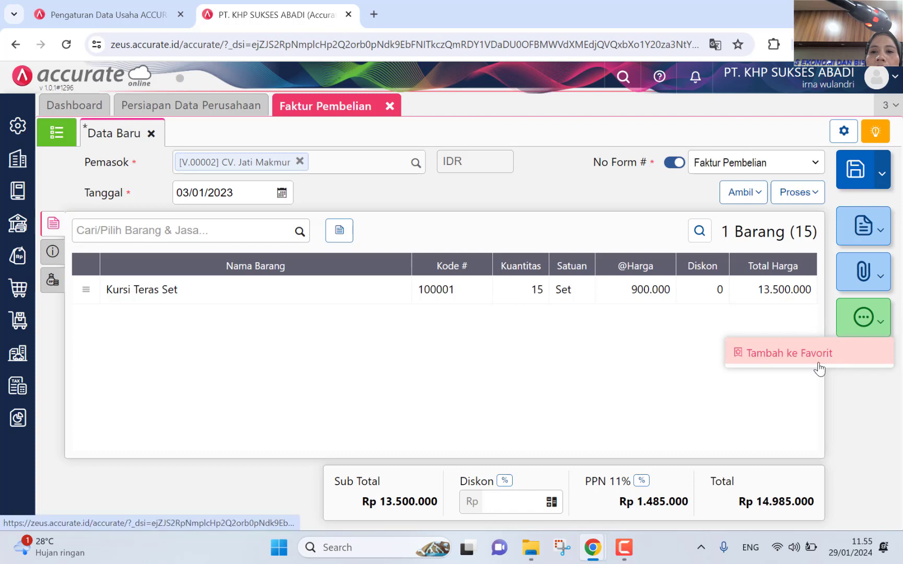
{"action": "left_click", "coordinate": [854, 172]}
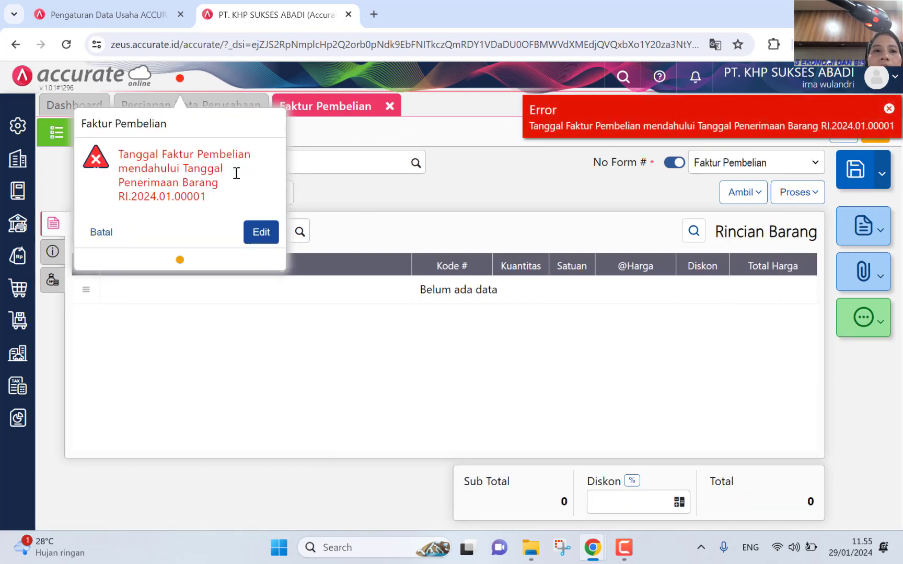
{"action": "left_click", "coordinate": [261, 233]}
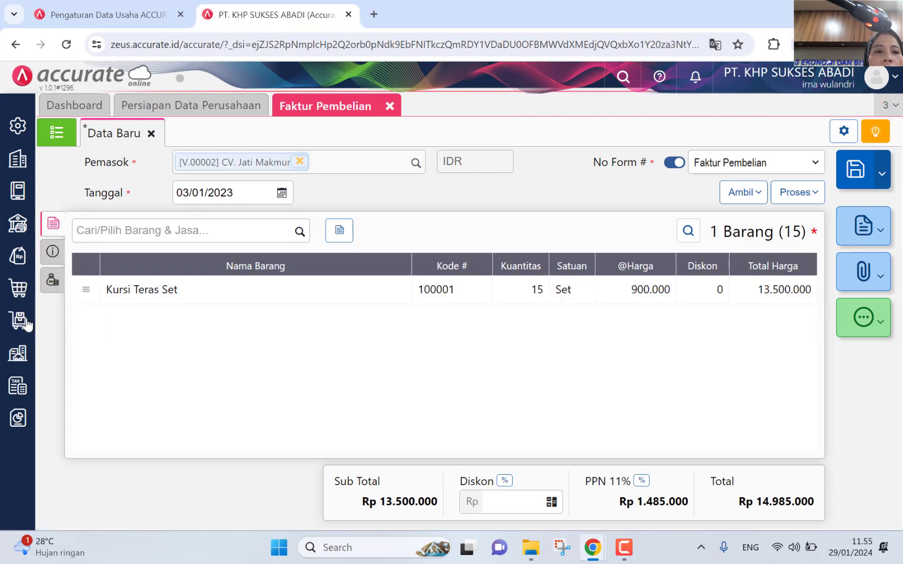
Step: Open goods receipt RI.2024.01.00001 and change its date to 02/01/2023
{"action": "left_click", "coordinate": [24, 288]}
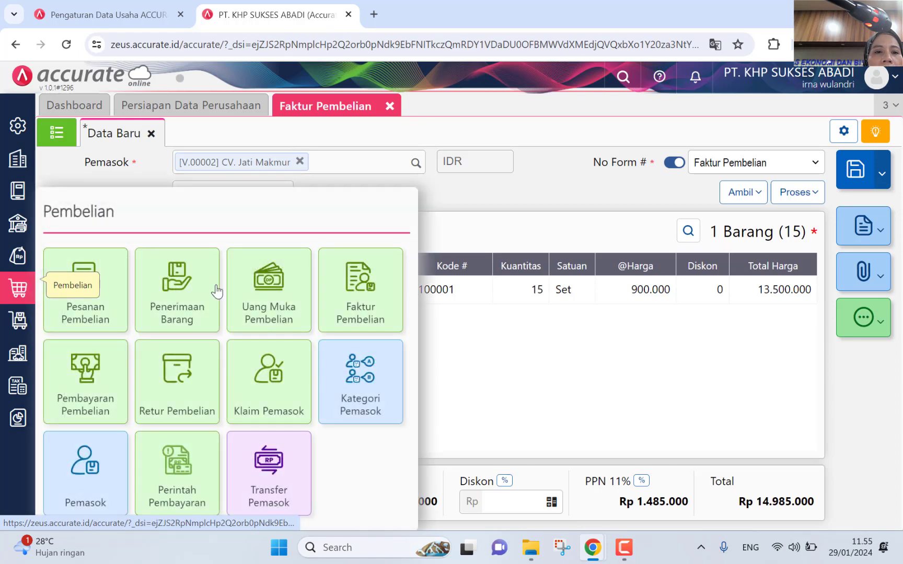
{"action": "left_click", "coordinate": [181, 306]}
{"action": "left_click", "coordinate": [57, 133]}
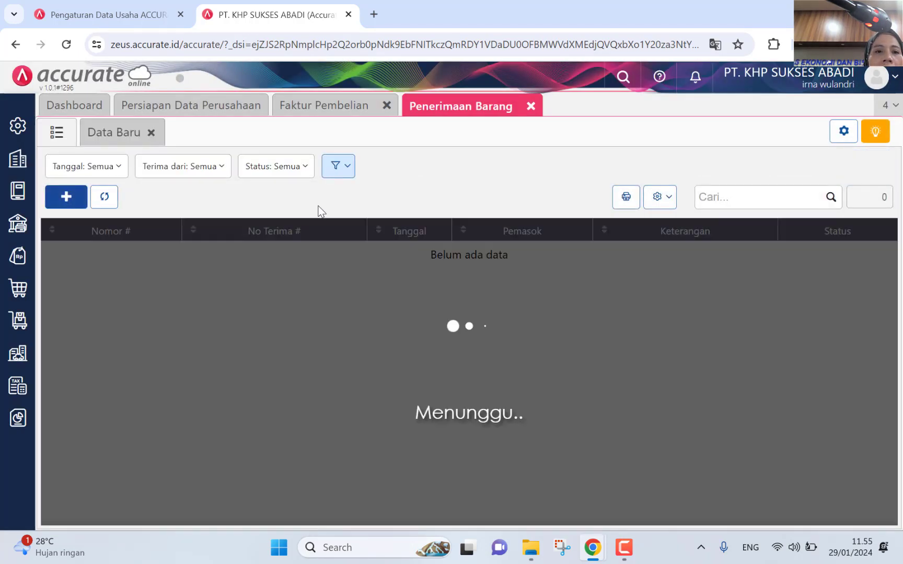
{"action": "left_click", "coordinate": [336, 264]}
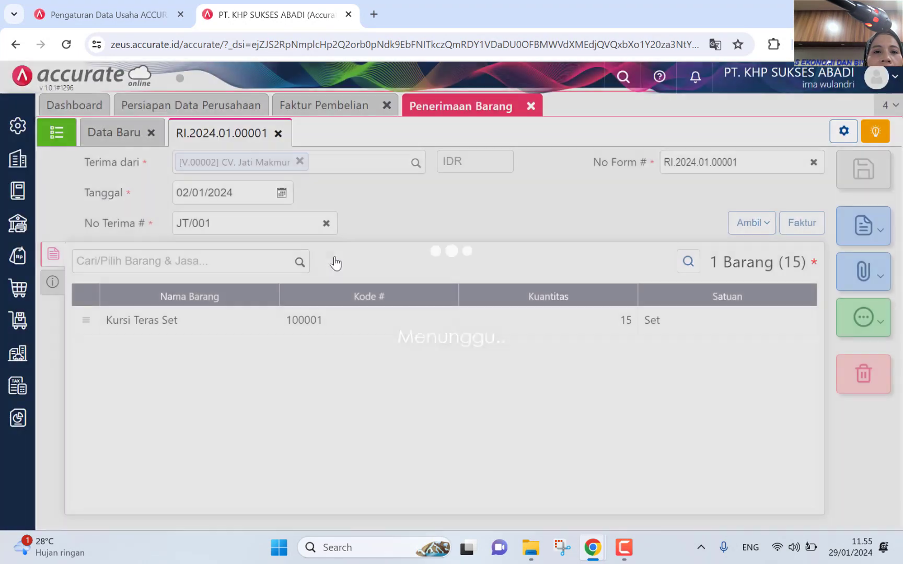
{"action": "left_click", "coordinate": [281, 193]}
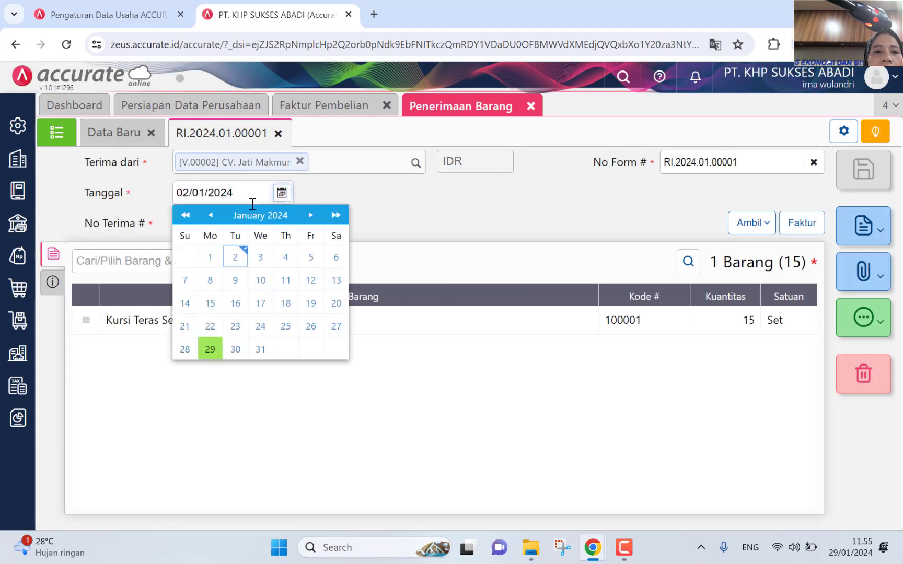
{"action": "left_click", "coordinate": [185, 215]}
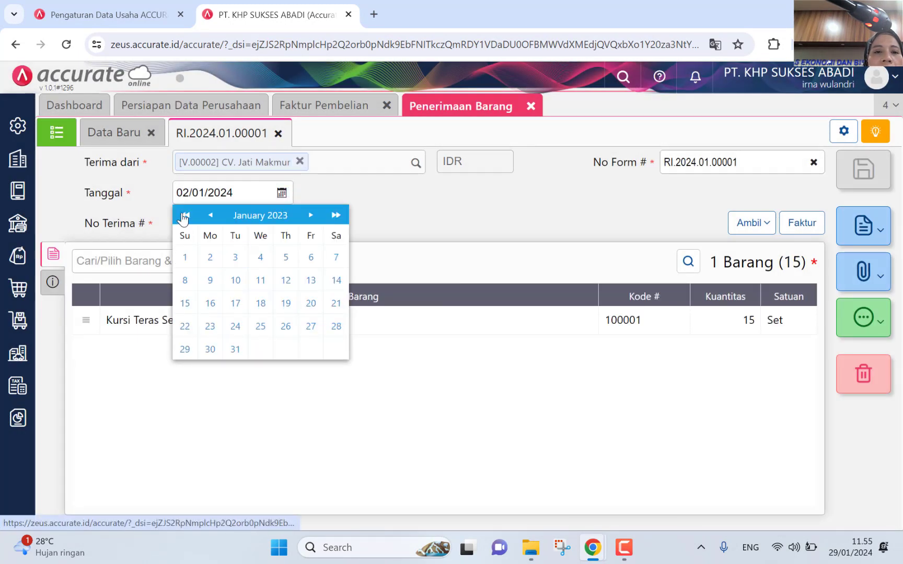
{"action": "left_click", "coordinate": [213, 257]}
Step: Save the receipt, then save the purchase invoice draft as PI.2023.01.00001
{"action": "left_click", "coordinate": [848, 187]}
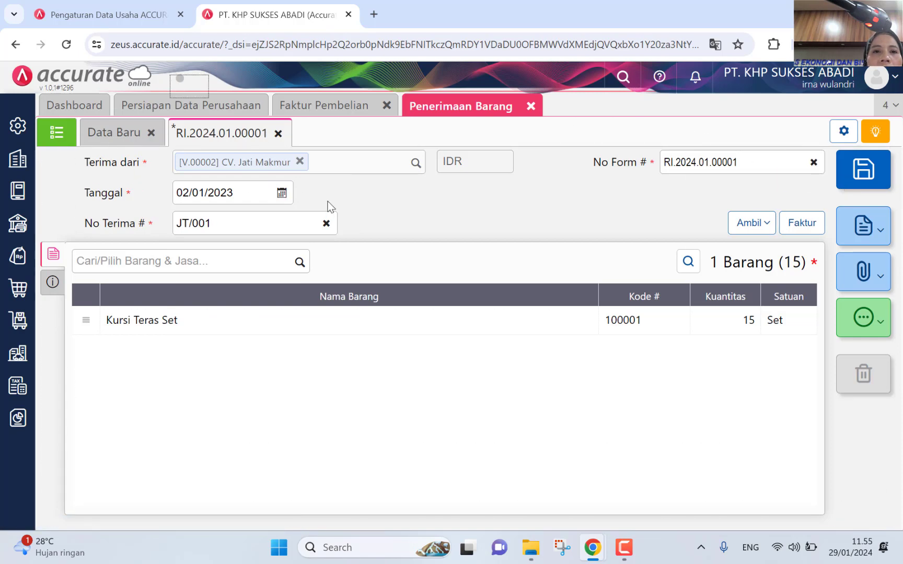
{"action": "left_click", "coordinate": [323, 111]}
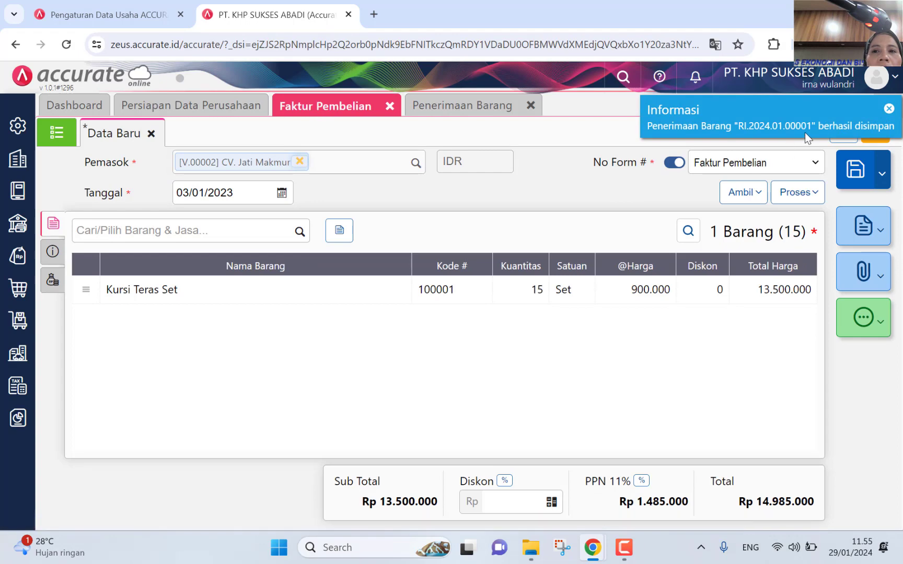
{"action": "left_click", "coordinate": [852, 171]}
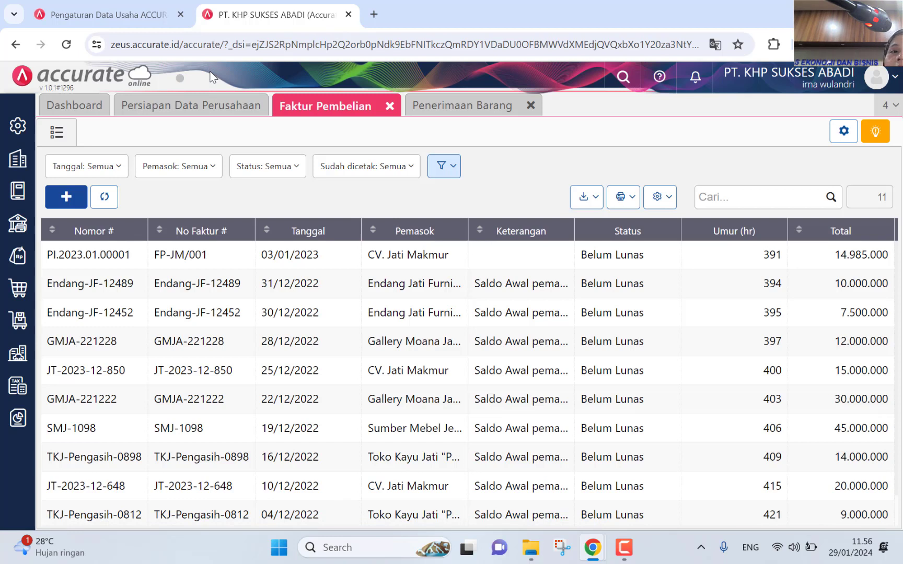
Step: Close the goods receipt tab and reopen invoice PI.2023.01.00001 from the Faktur Pembelian list
{"action": "left_click", "coordinate": [179, 79]}
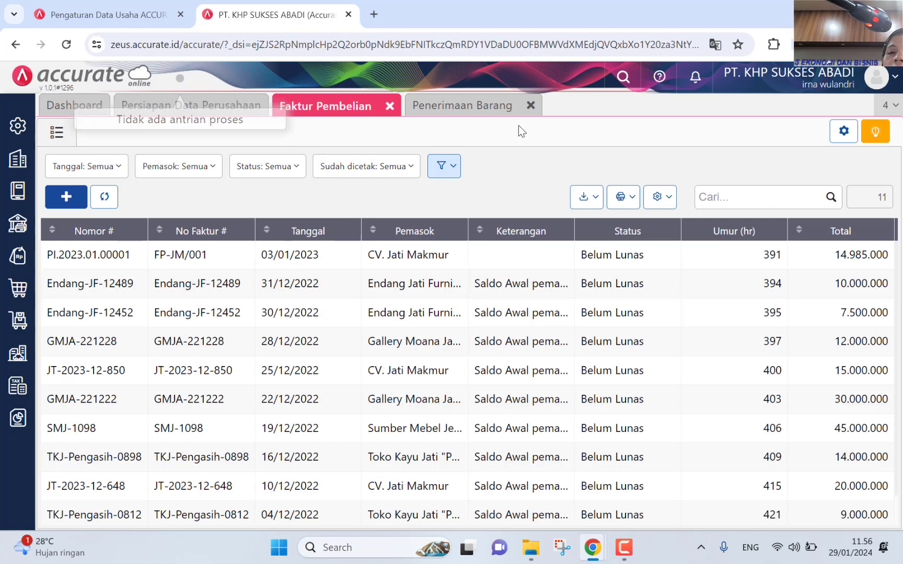
{"action": "left_click", "coordinate": [530, 105]}
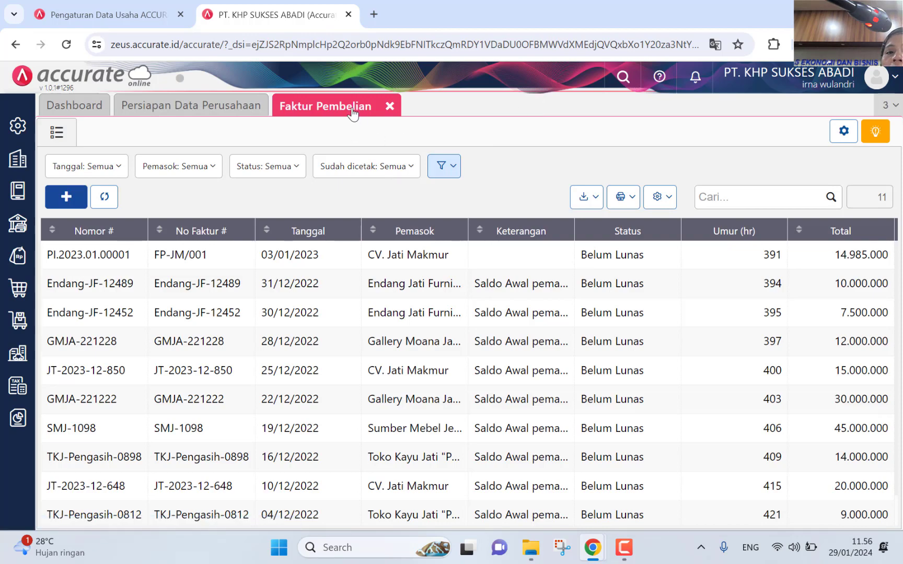
{"action": "left_click", "coordinate": [456, 252]}
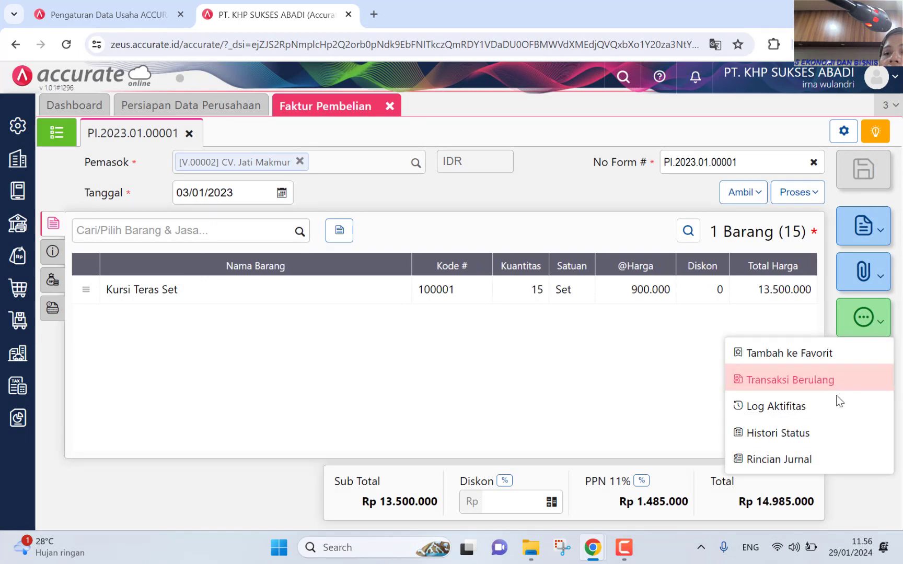
{"action": "left_click", "coordinate": [807, 468]}
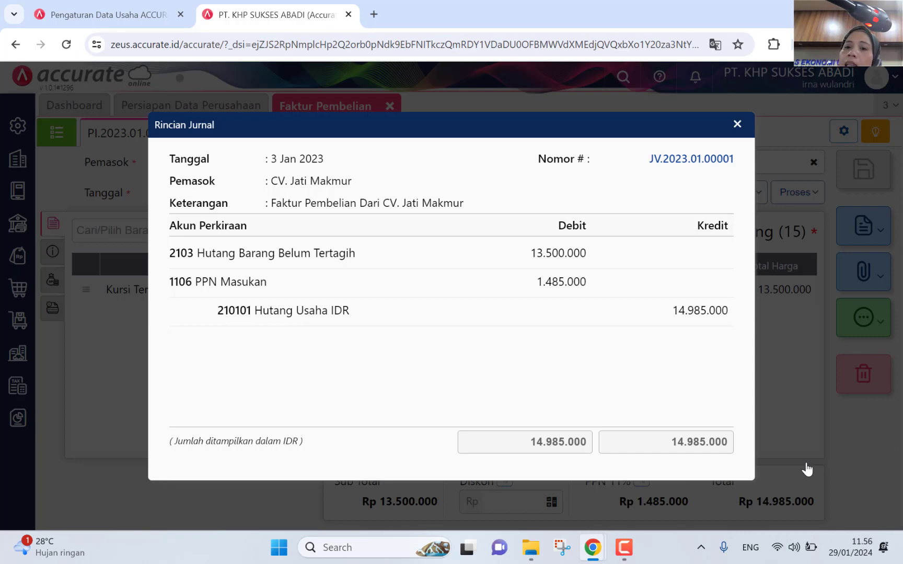
{"action": "left_click", "coordinate": [738, 124]}
{"action": "left_click", "coordinate": [863, 317]}
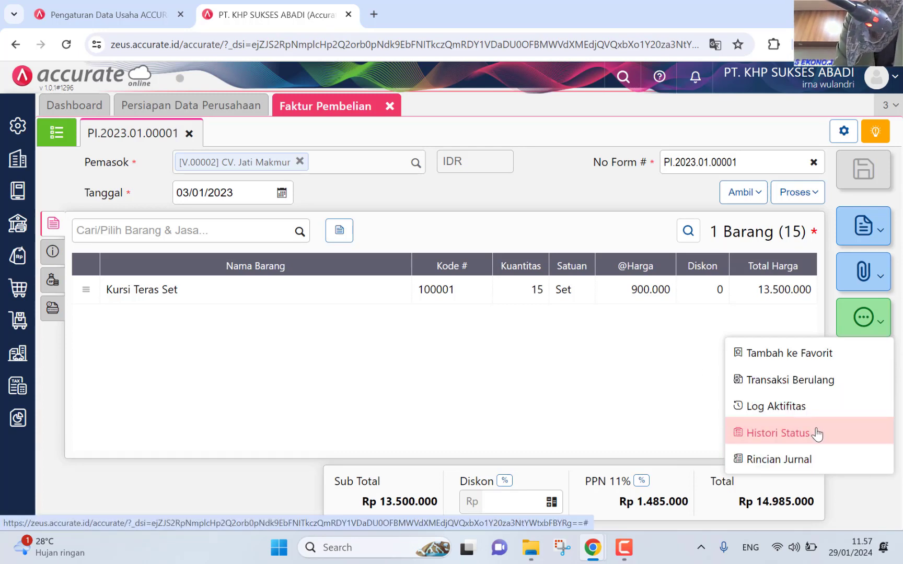
{"action": "left_click", "coordinate": [805, 411]}
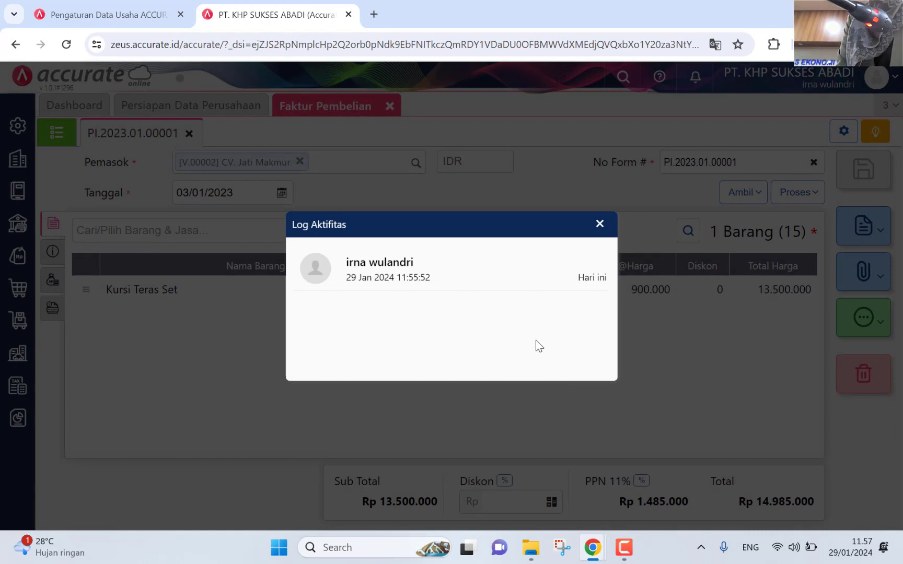
{"action": "left_click", "coordinate": [599, 224]}
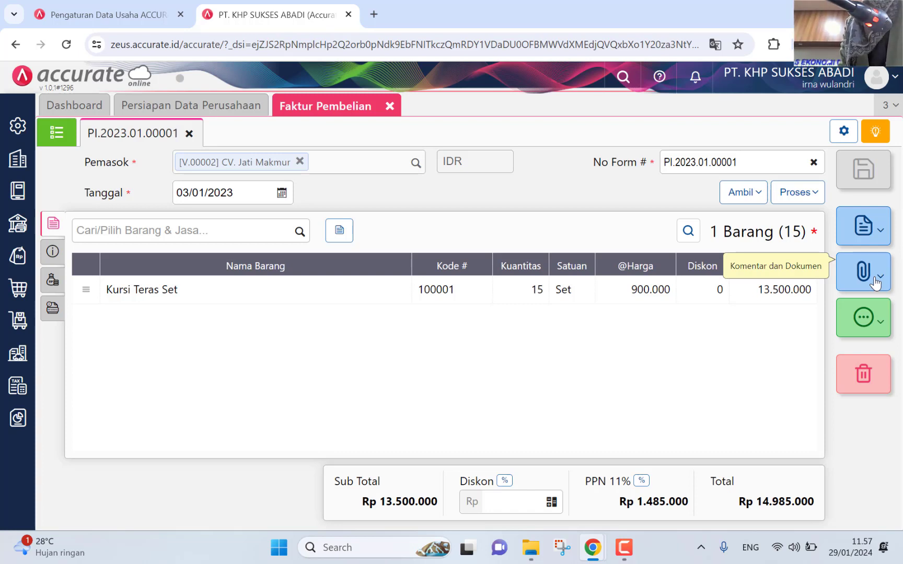
{"action": "left_click", "coordinate": [876, 283]}
{"action": "left_click", "coordinate": [824, 306]}
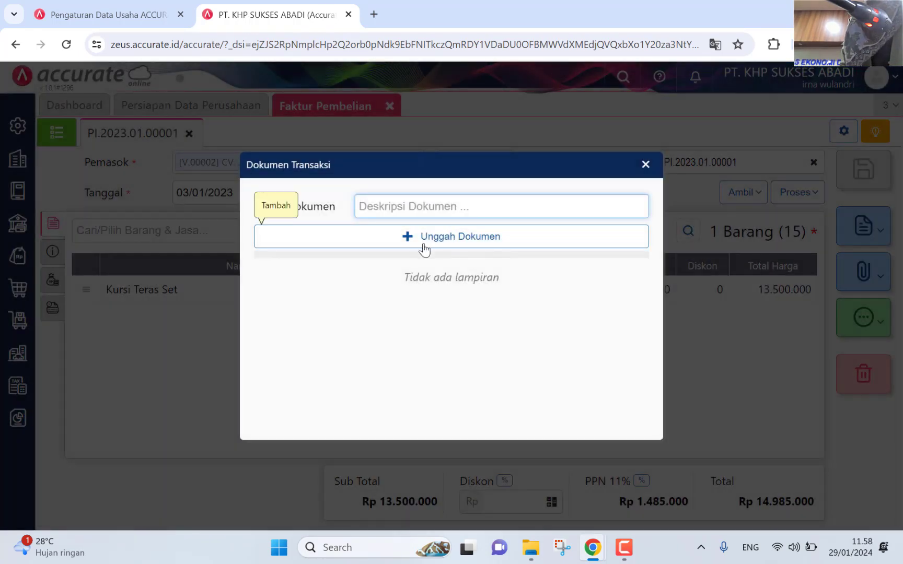
{"action": "left_click", "coordinate": [421, 244]}
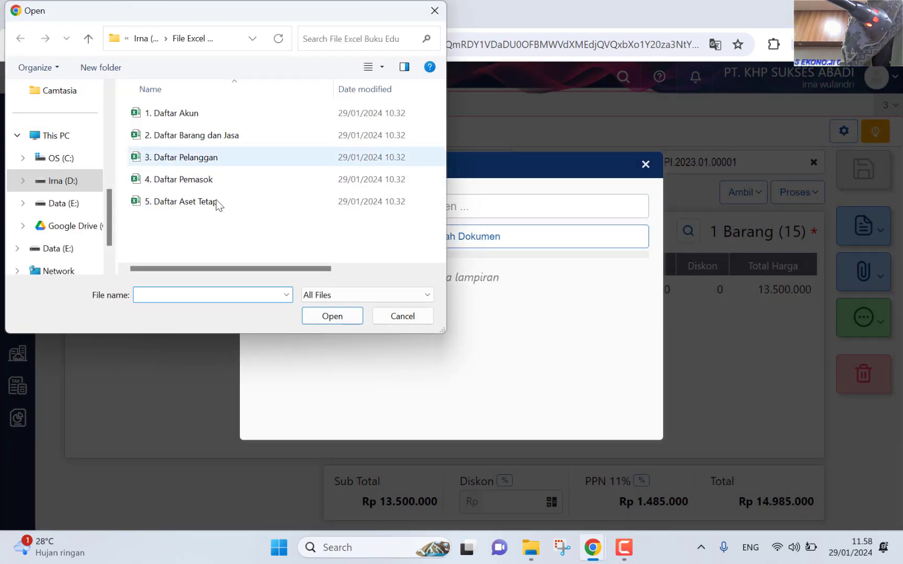
{"action": "left_click", "coordinate": [403, 316]}
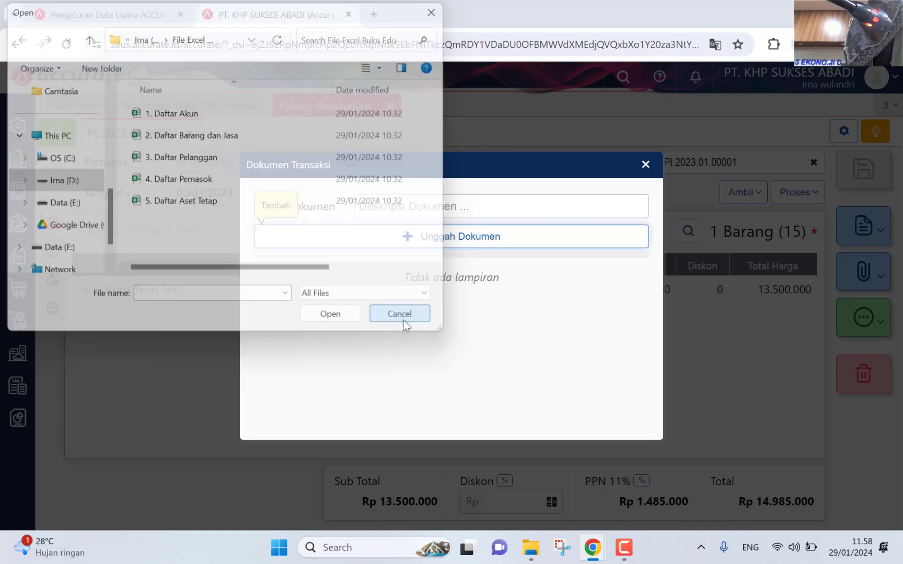
{"action": "left_click", "coordinate": [646, 166]}
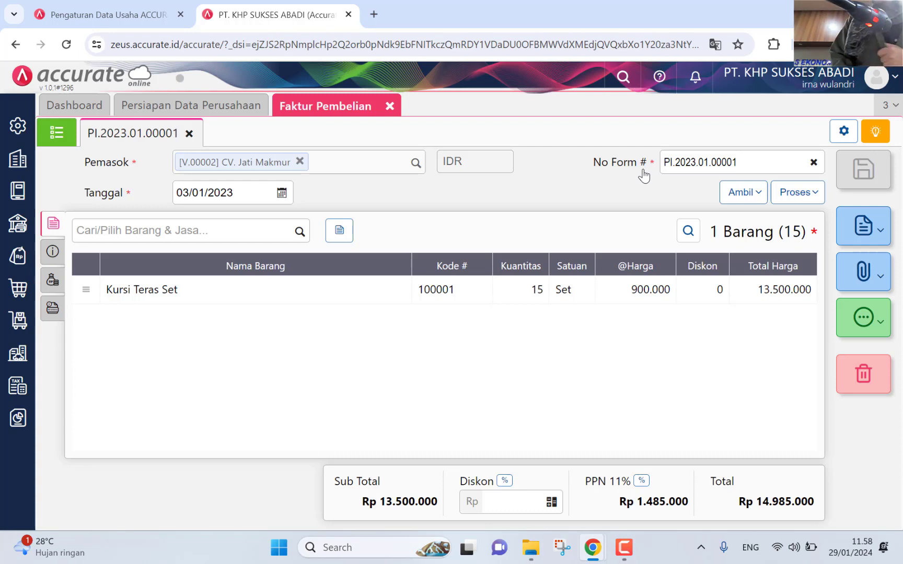
Step: Preview the Faktur Pembelian - Default printout, then close the preview and the invoice
{"action": "left_click", "coordinate": [873, 231]}
{"action": "left_click", "coordinate": [838, 262]}
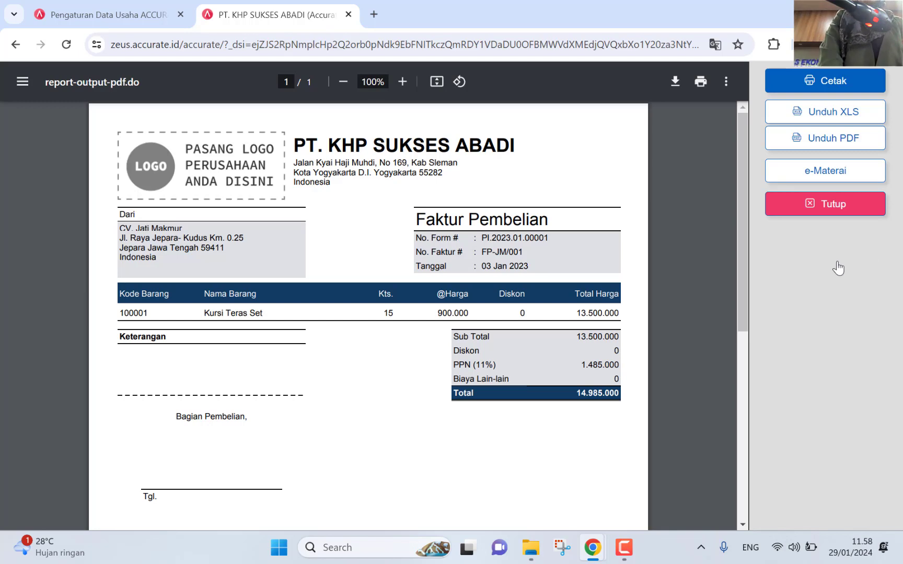
{"action": "left_click", "coordinate": [823, 209]}
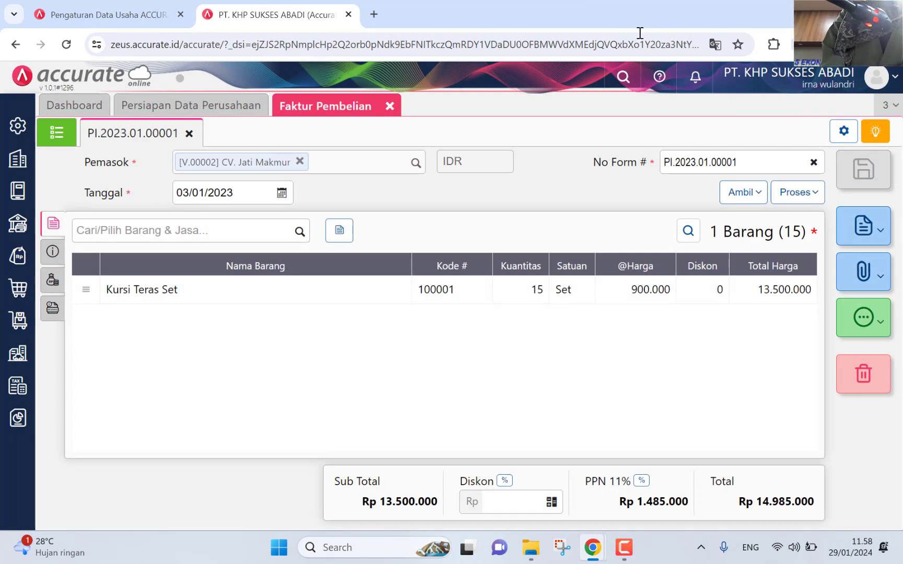
{"action": "left_click", "coordinate": [389, 106]}
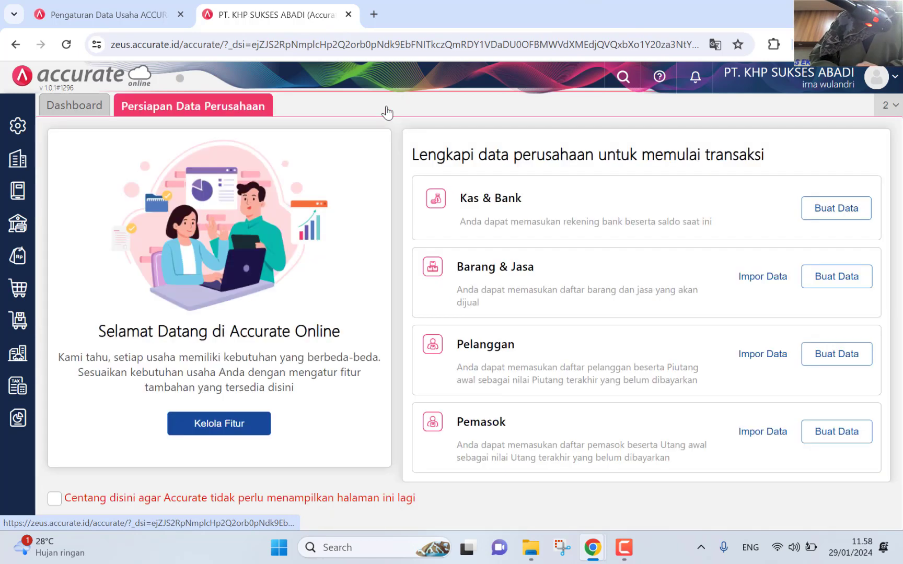